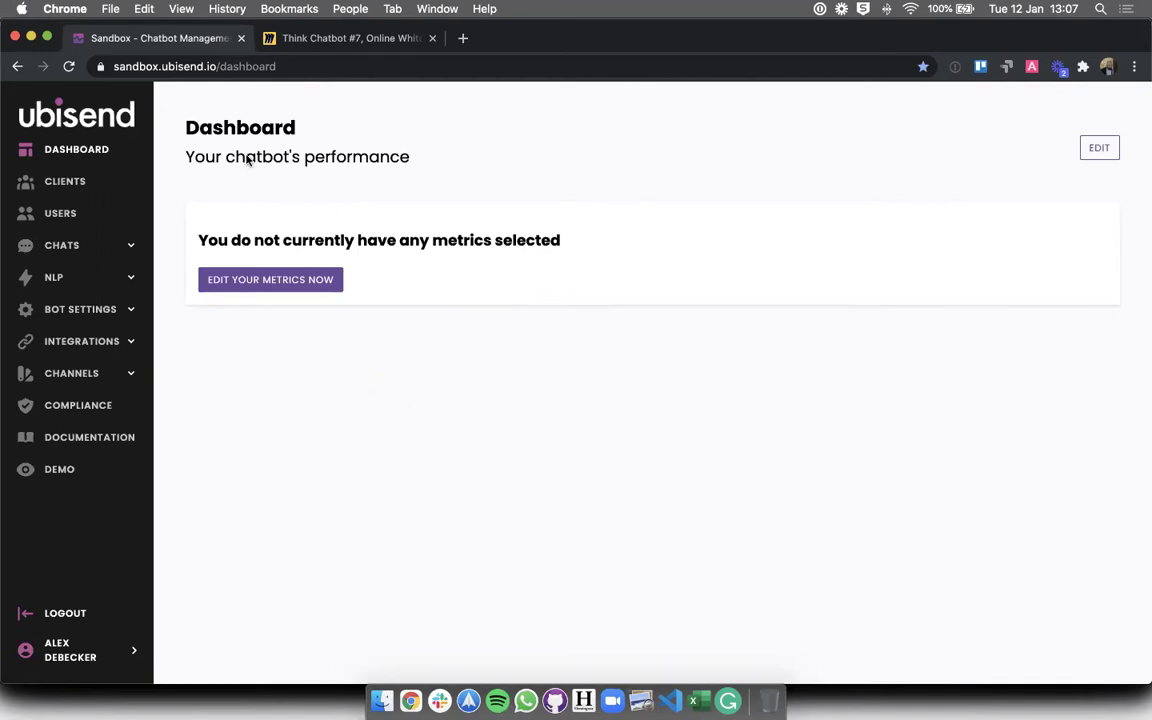
- Browse the existing conversation flows listed in Conversation builder
click(60, 250)
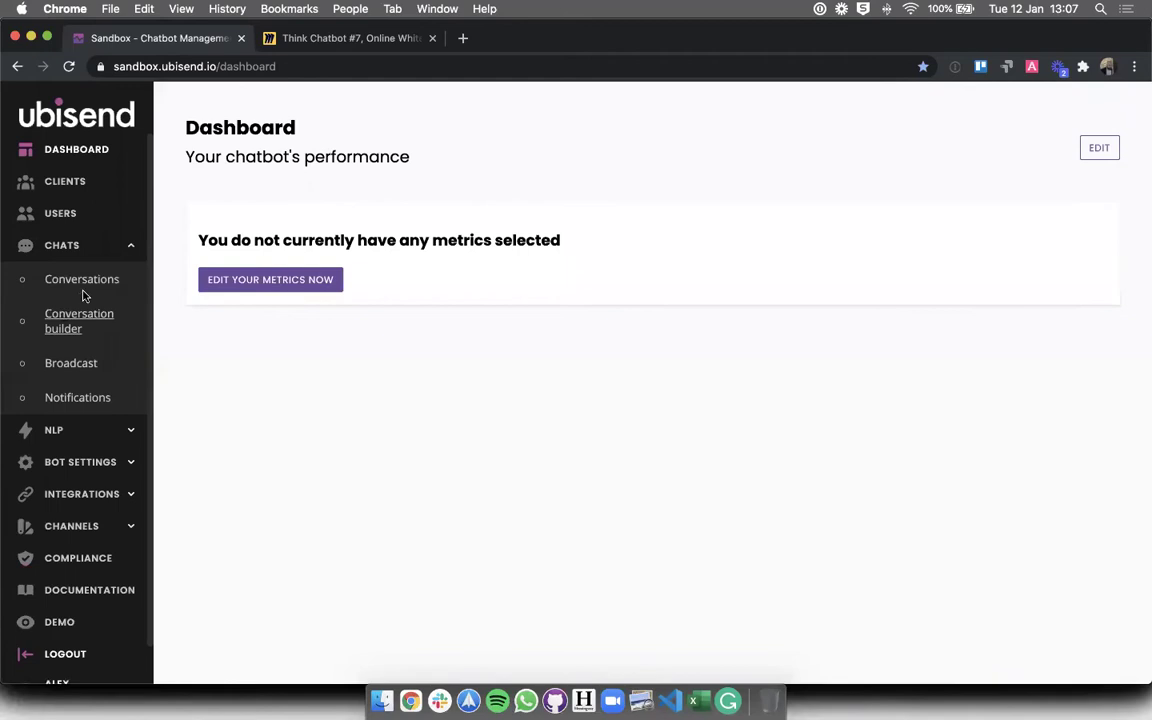
click(64, 314)
scroll(306, 290, down, 3)
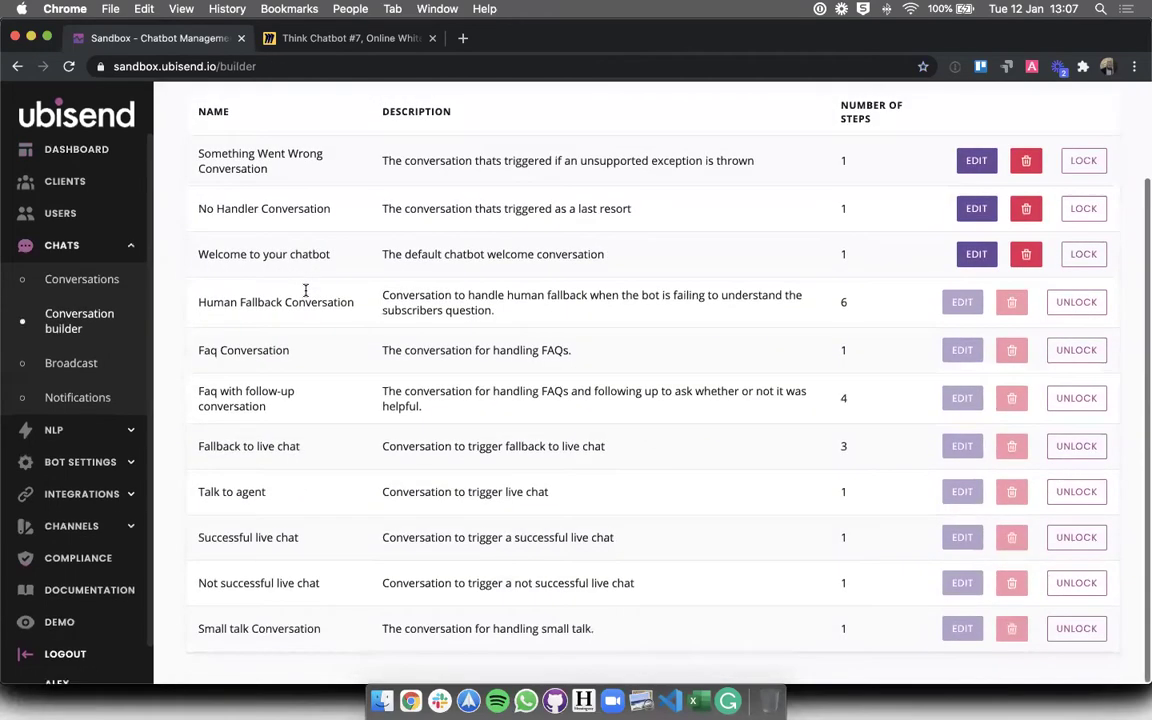
scroll(350, 350, up, 2)
drag(257, 268, 310, 410)
click(308, 410)
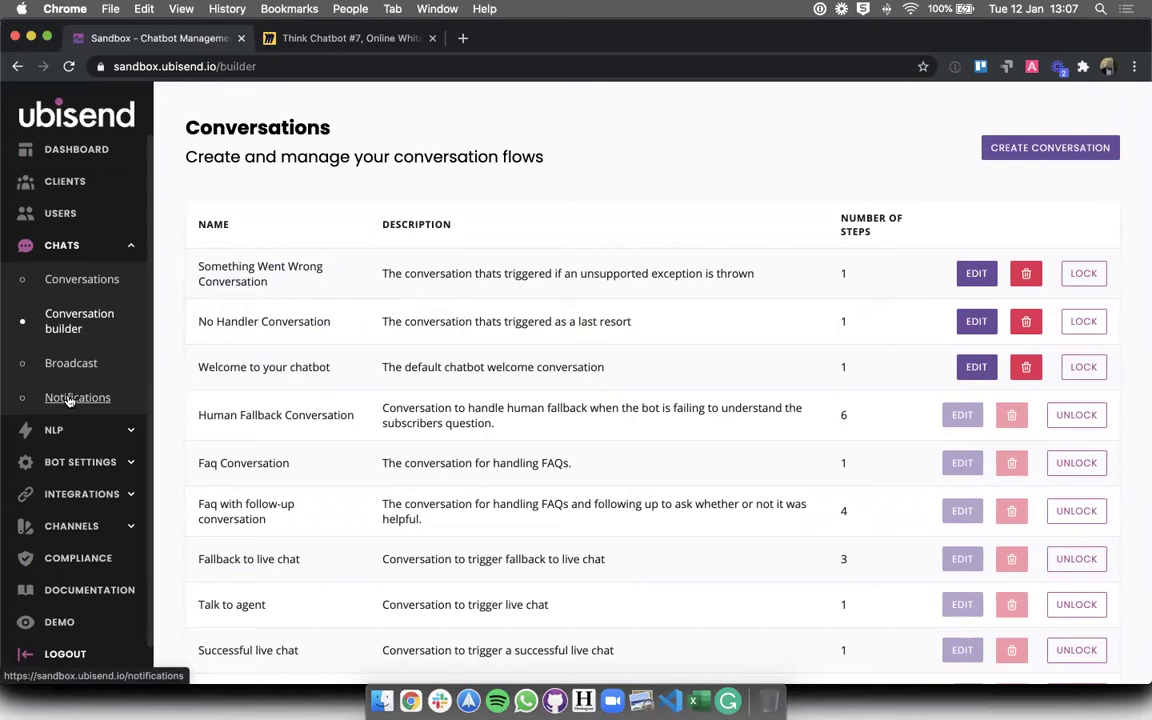
- Look over the FAQs and Integrations pages, then view the Think Chatbot #7 Miro board
click(55, 436)
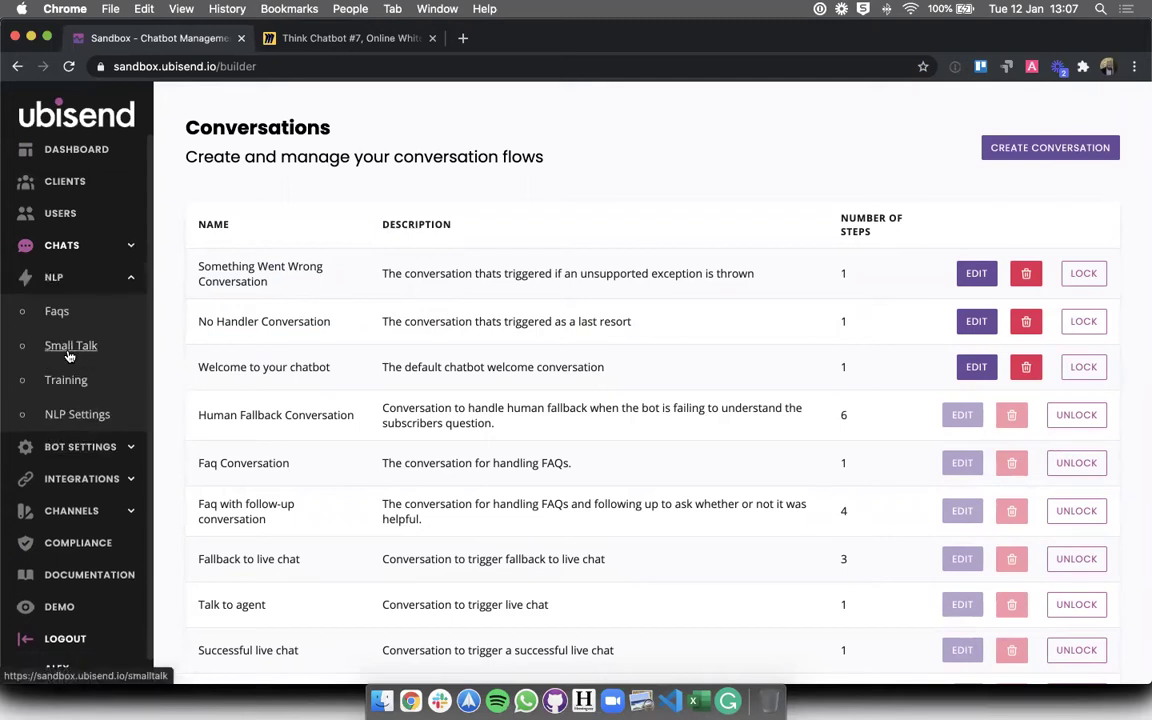
click(57, 312)
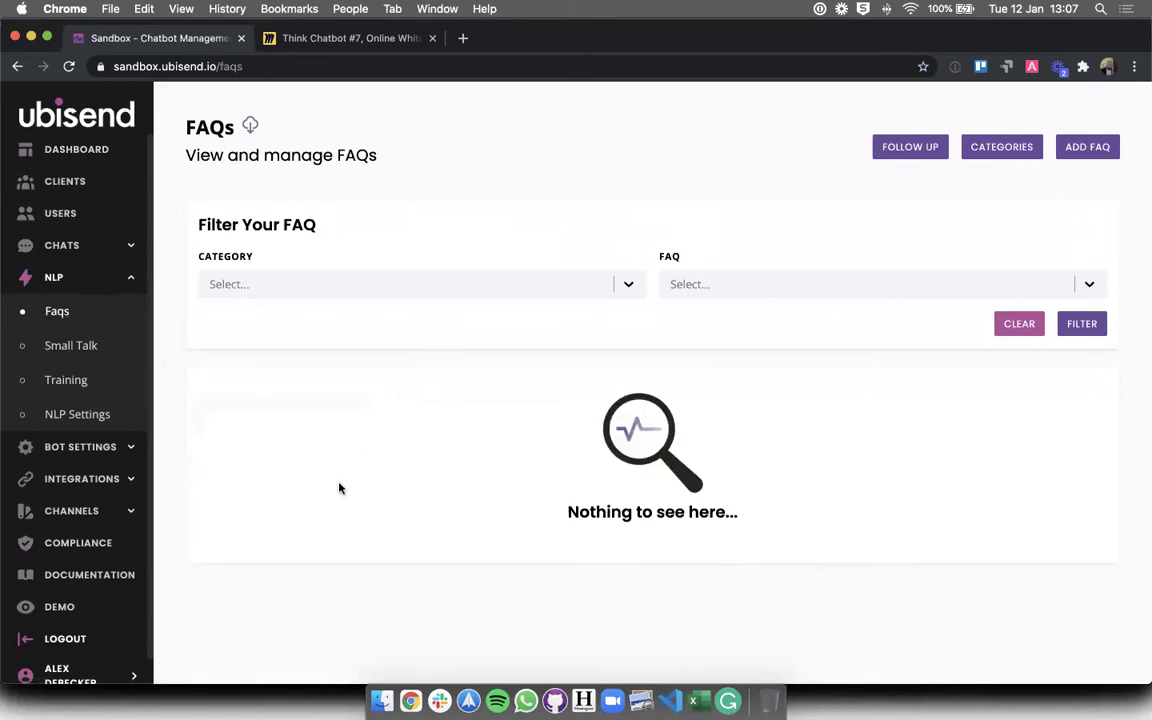
click(72, 479)
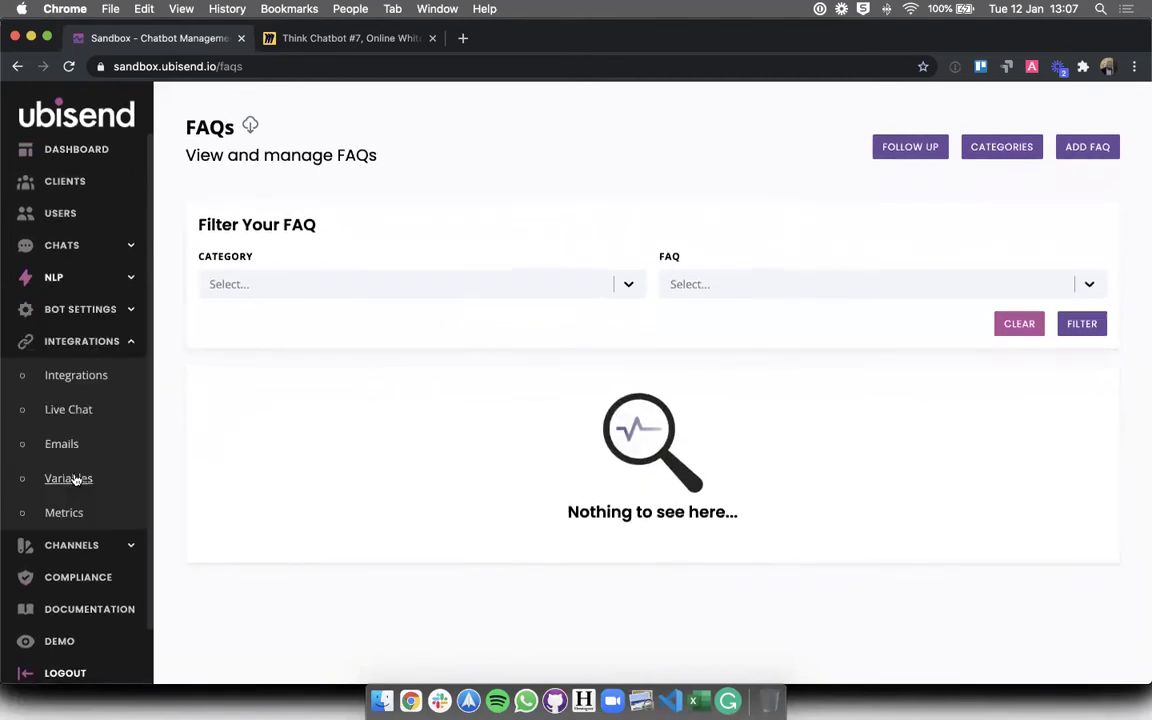
click(71, 381)
scroll(422, 428, down, 2)
scroll(422, 428, up, 2)
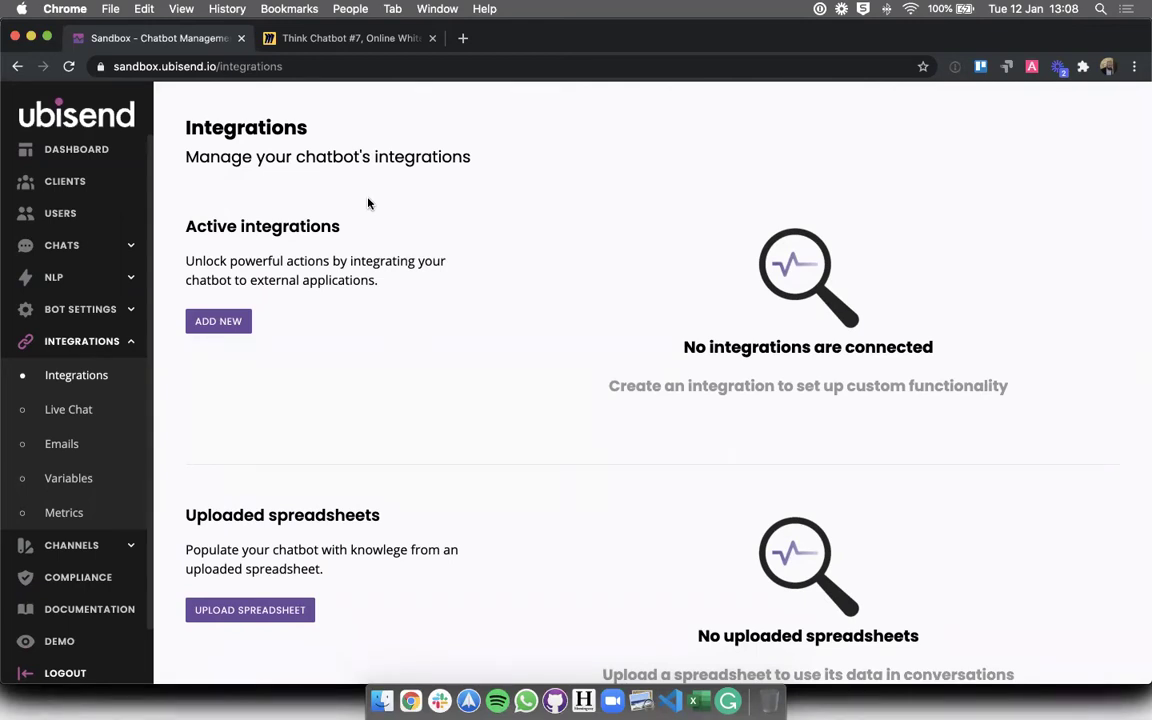
click(325, 45)
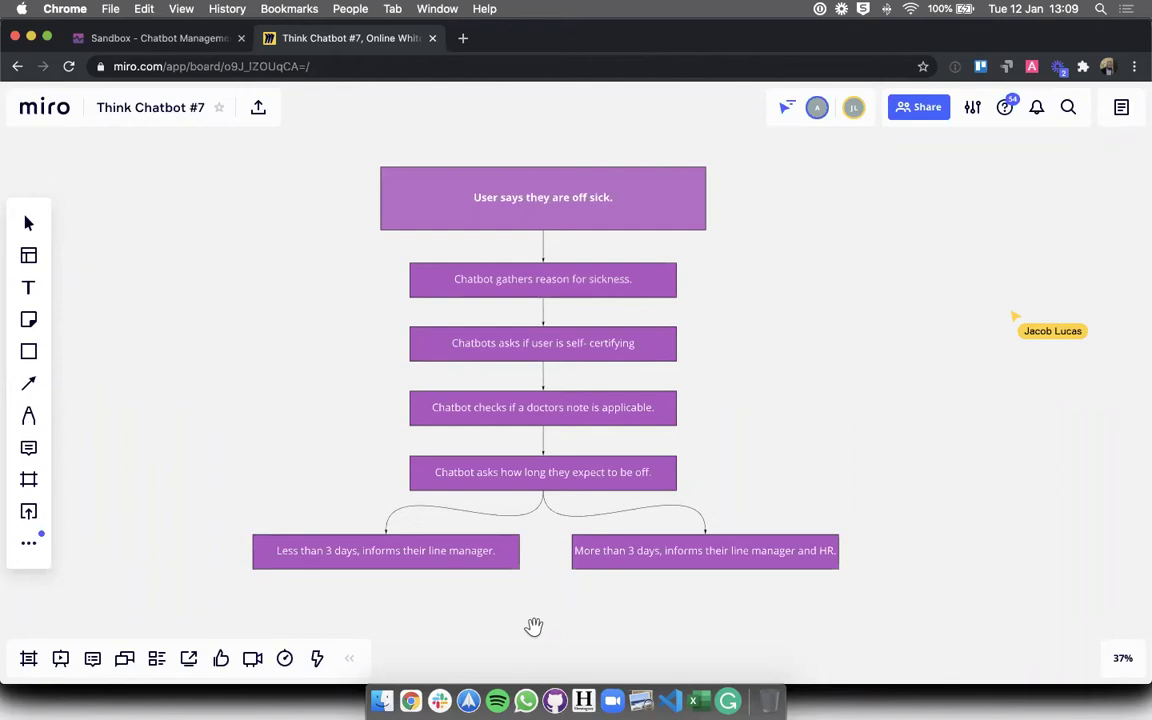
- Back in the ubisend sandbox, review the conversation flows list and its NUMBER OF STEPS column
click(170, 38)
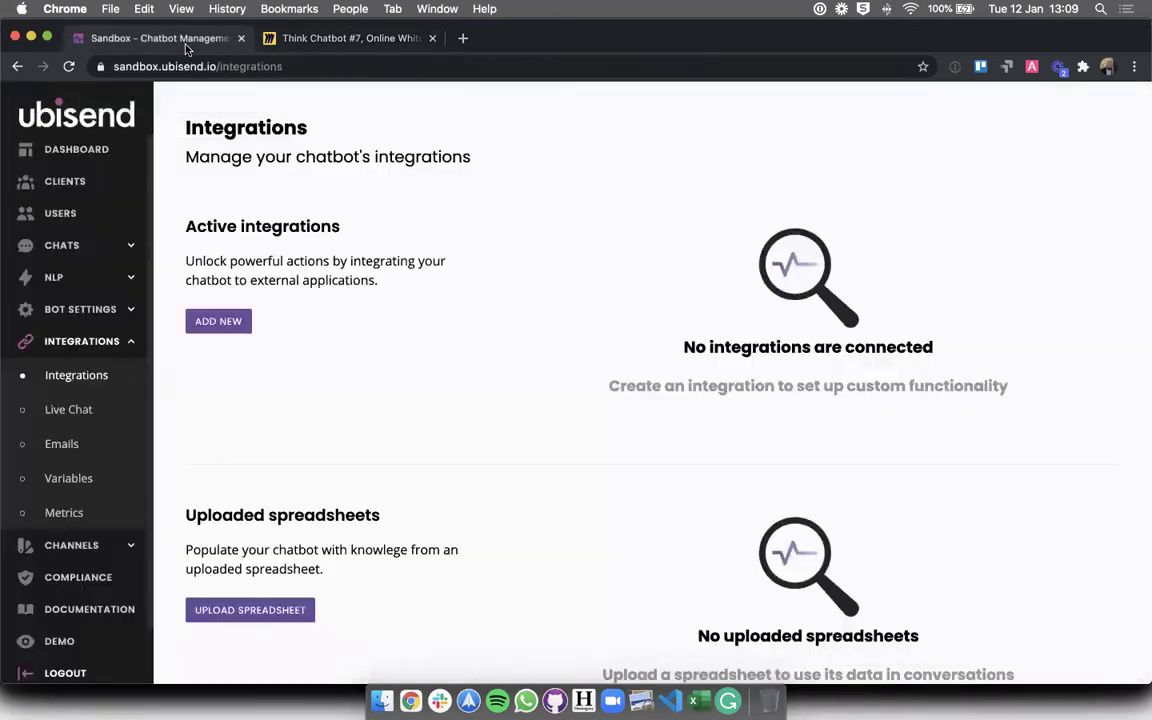
click(86, 247)
click(70, 316)
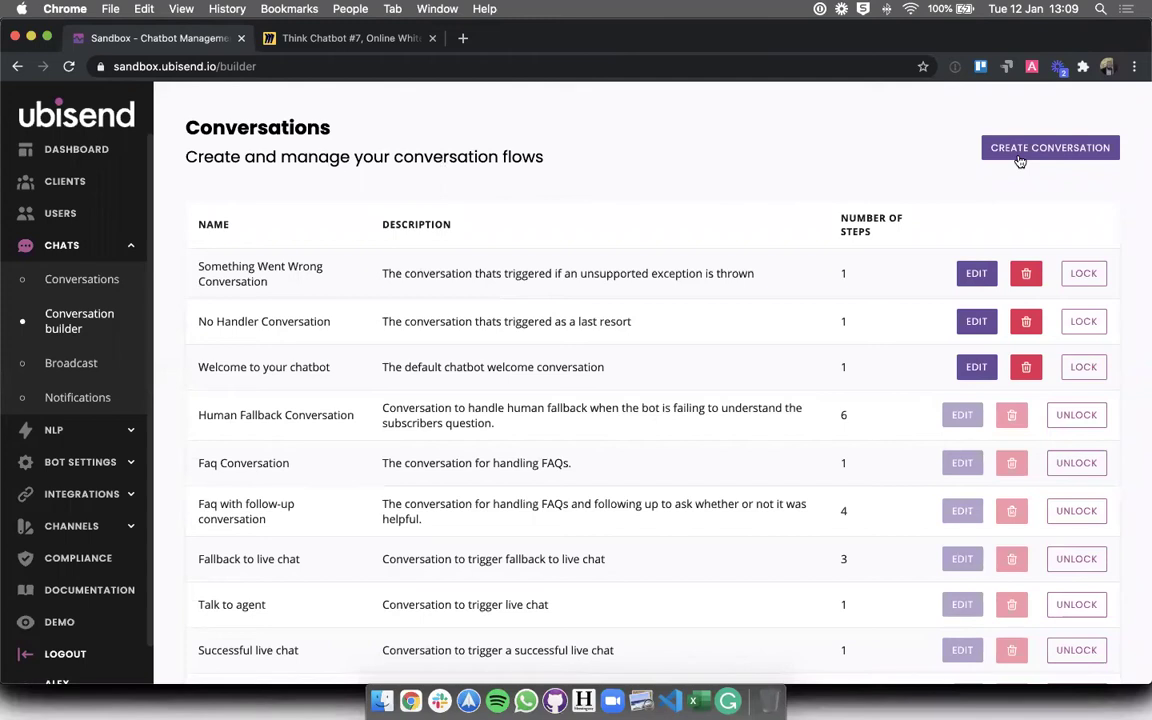
scroll(846, 231, down, 1)
scroll(846, 231, up, 2)
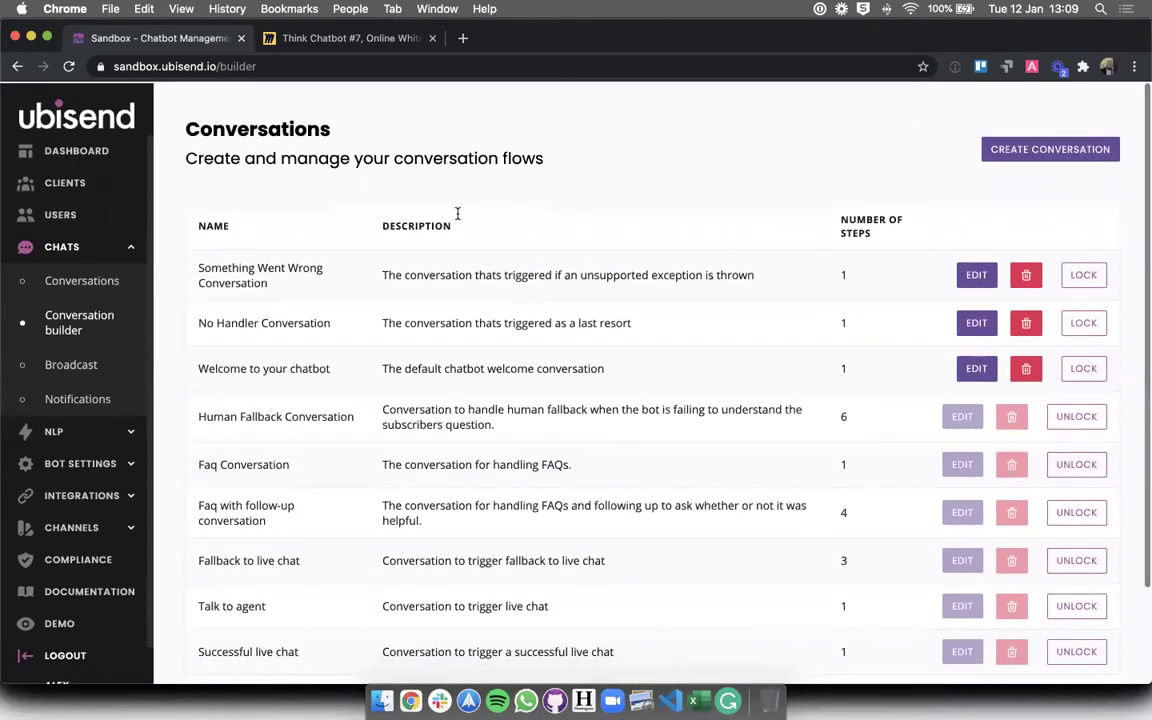
triple_click(426, 160)
click(433, 193)
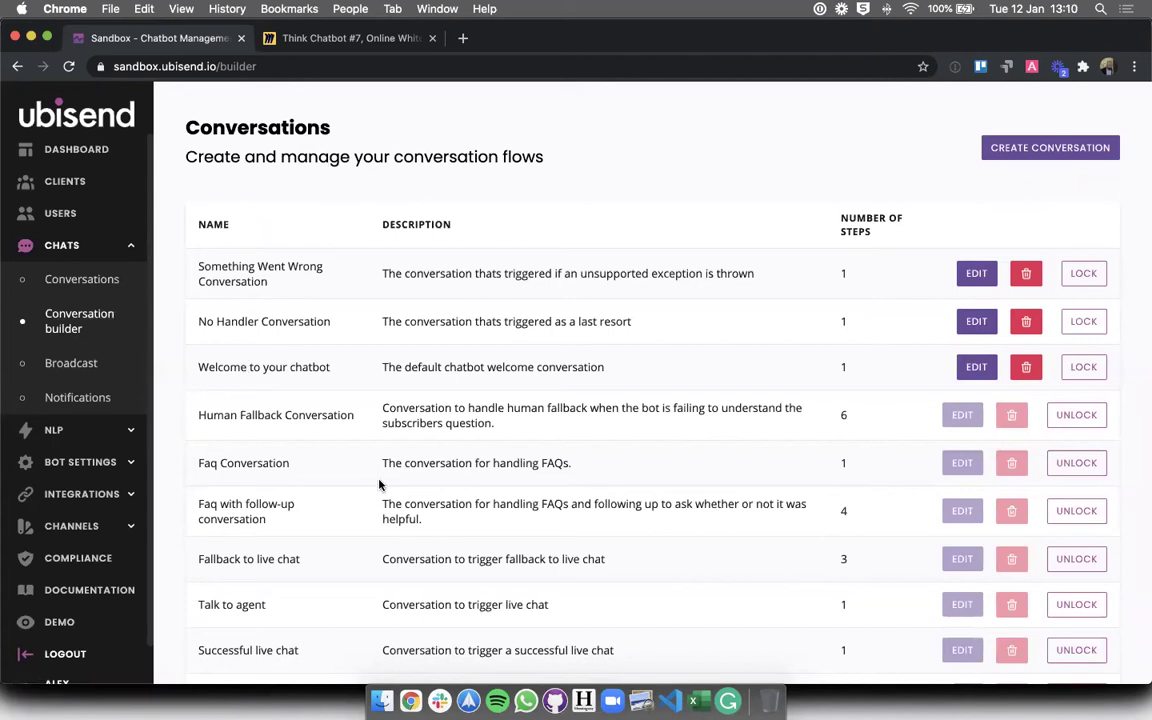
scroll(380, 480, down, 3)
scroll(380, 478, up, 3)
triple_click(868, 236)
click(905, 171)
- Create a conversation named 'Sickness leave request', described as helping employees notify their manager and/or HR they're off sick
click(1037, 150)
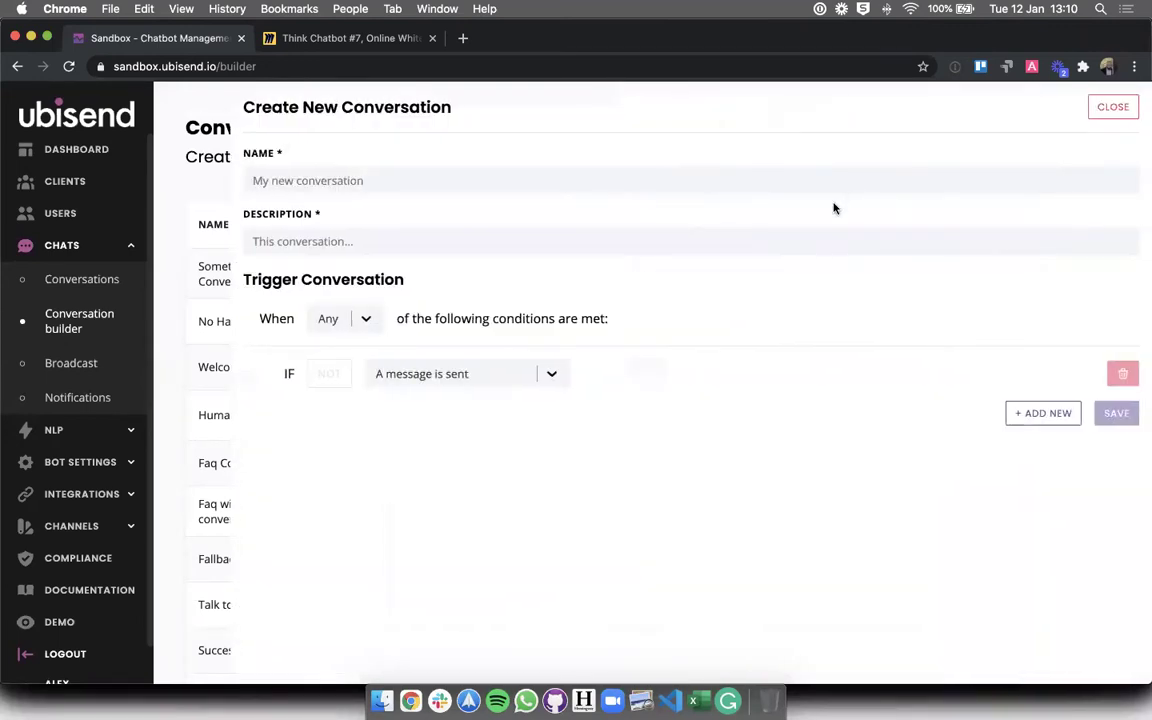
click(548, 178)
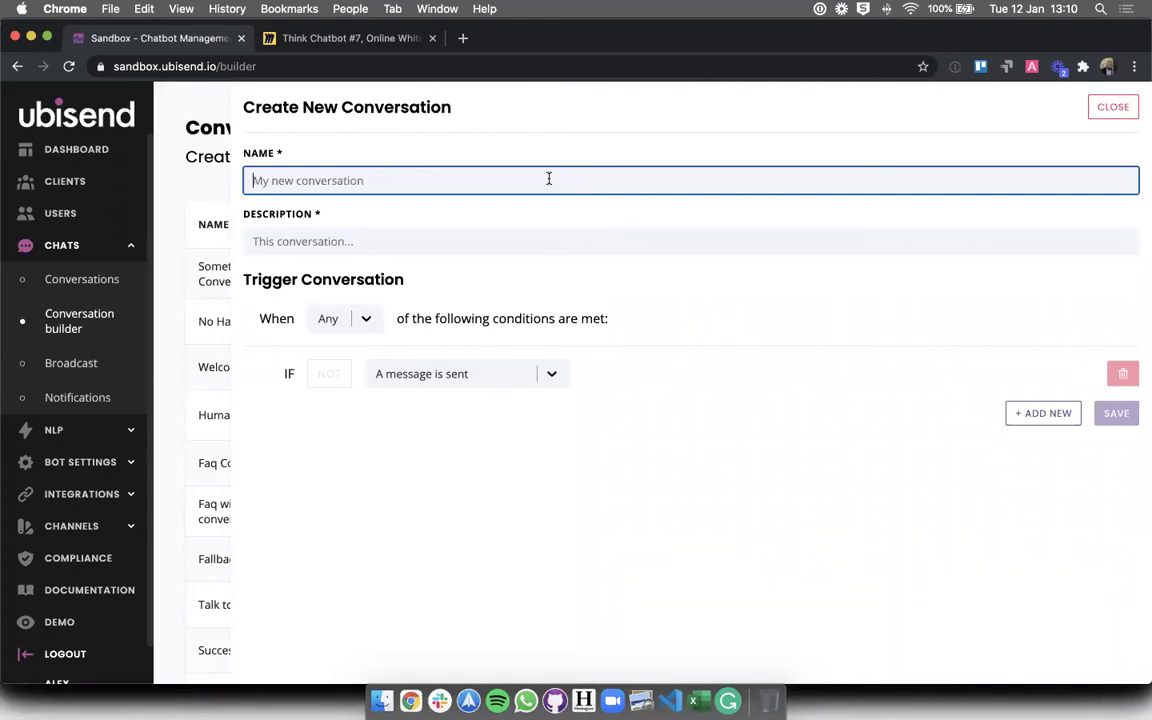
text(Scik)
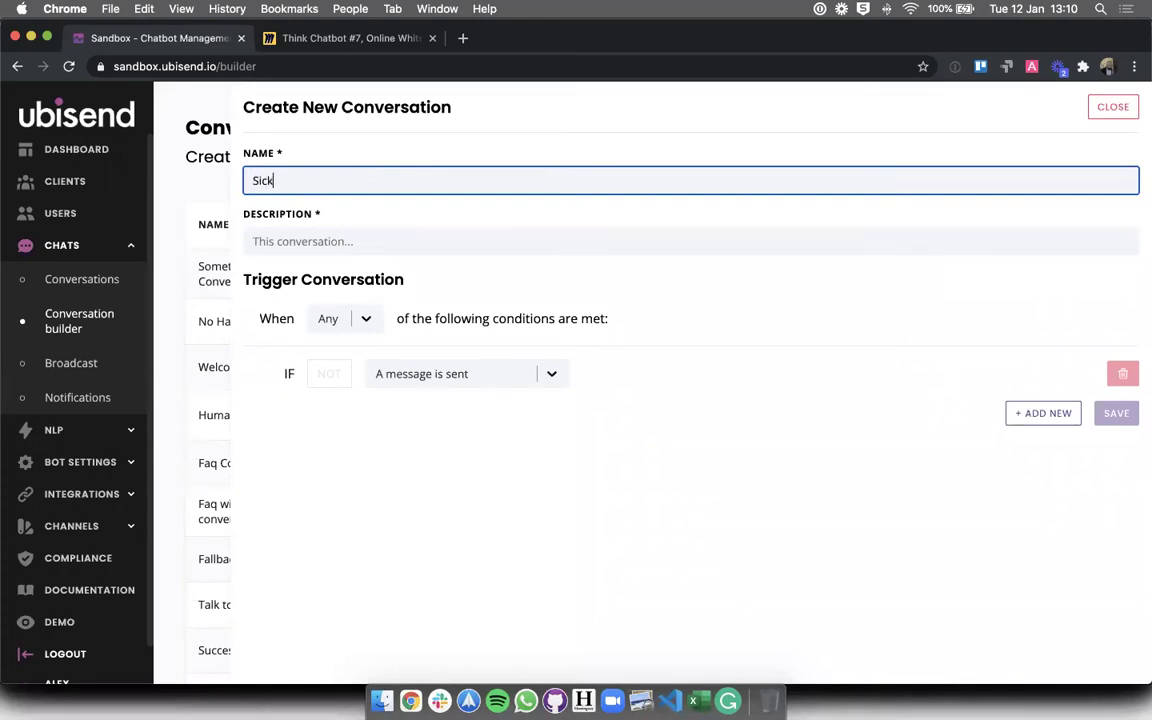
text(ness leave request)
click(499, 234)
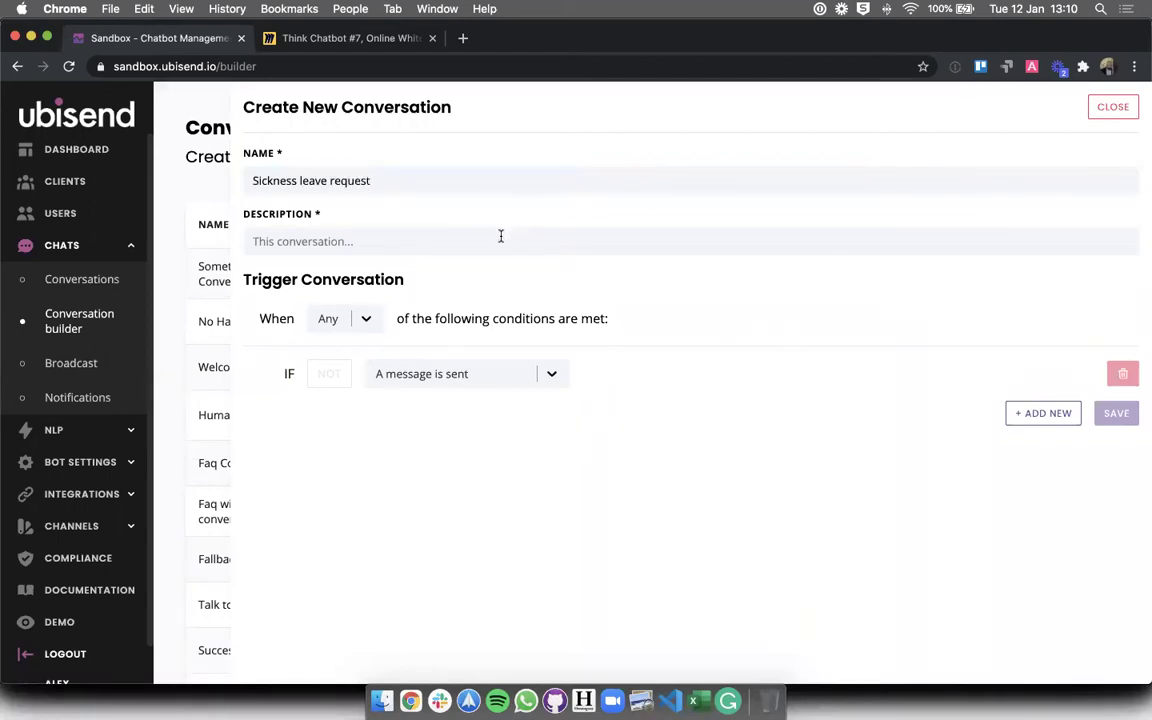
click(355, 37)
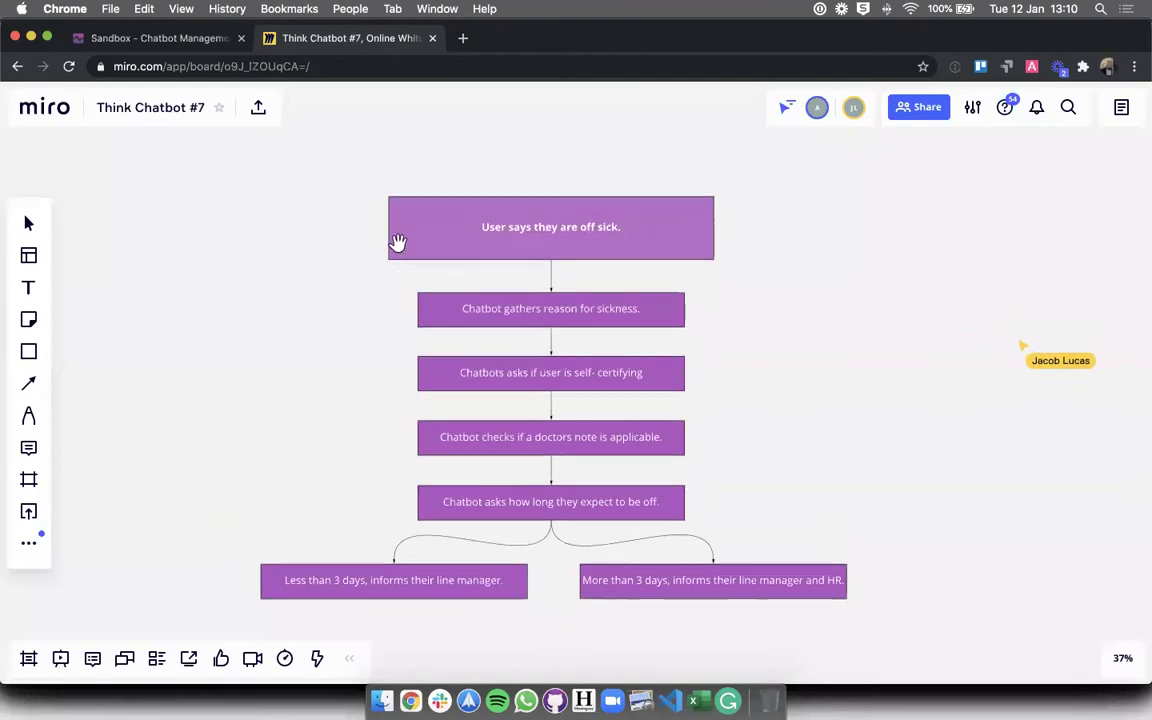
click(160, 38)
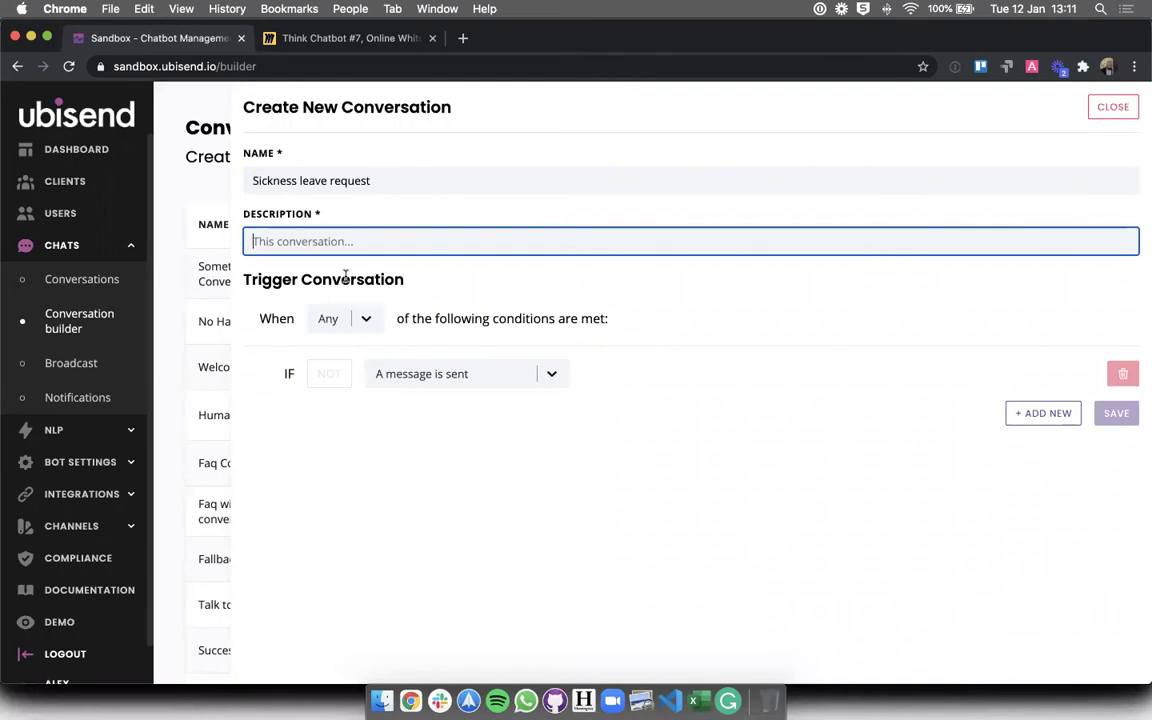
text(This)
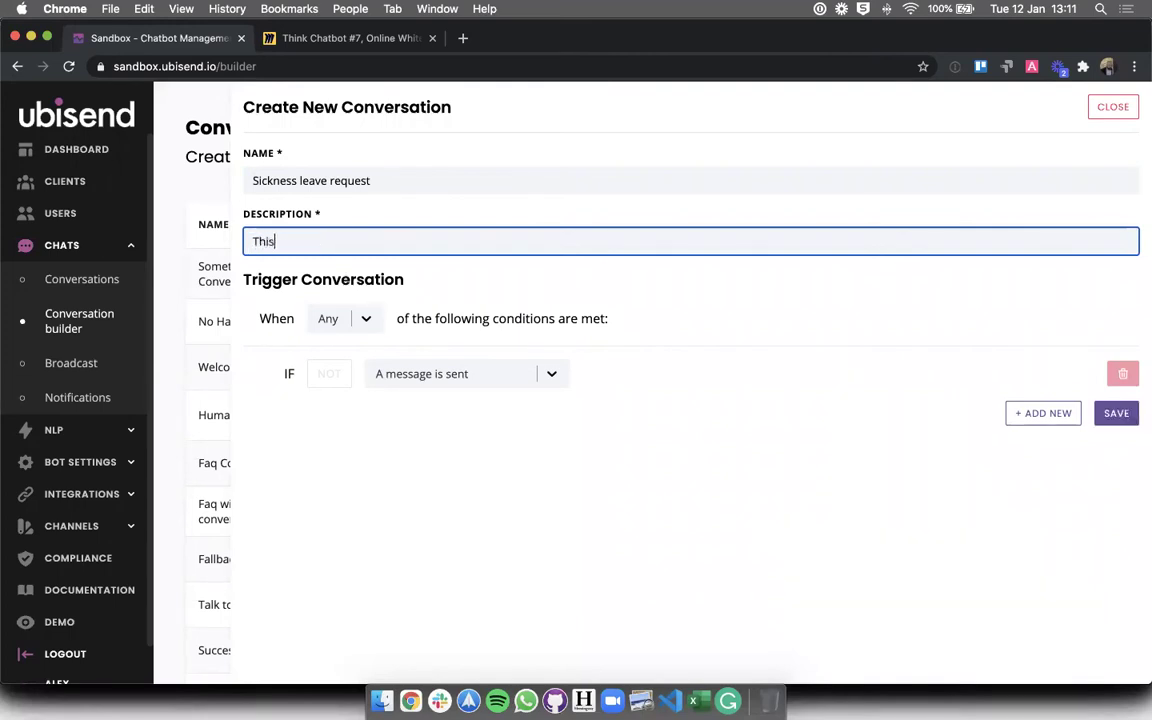
text( conversation helps emplo)
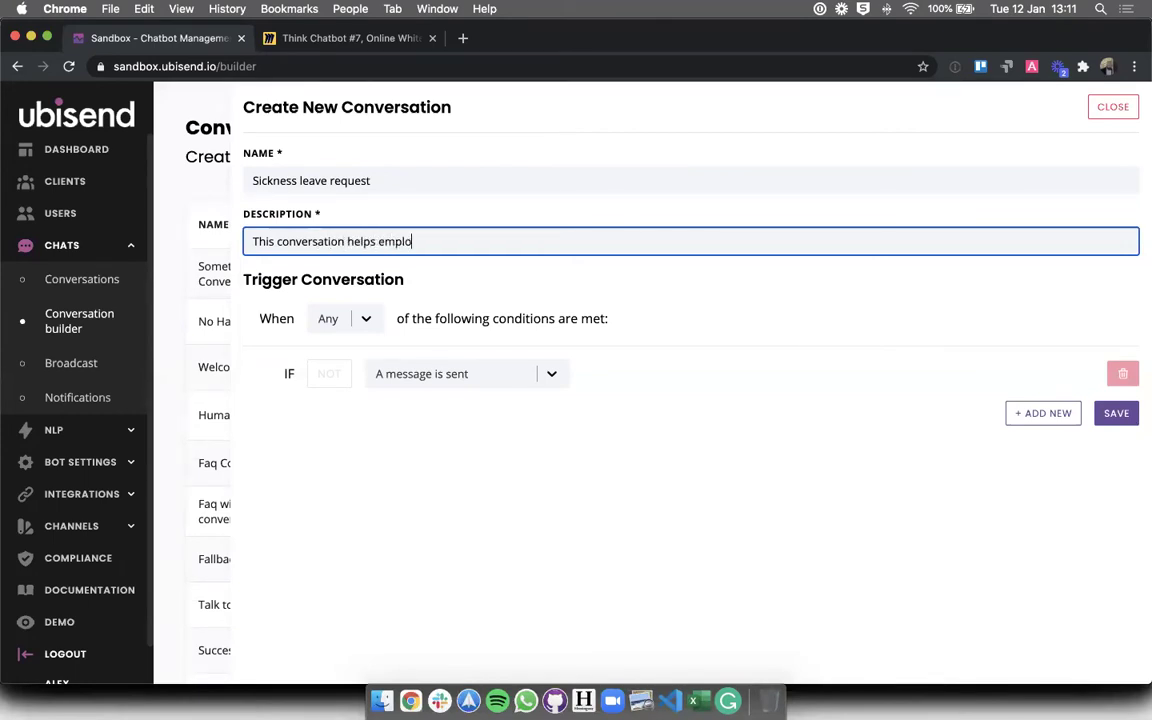
text(yees notify thei)
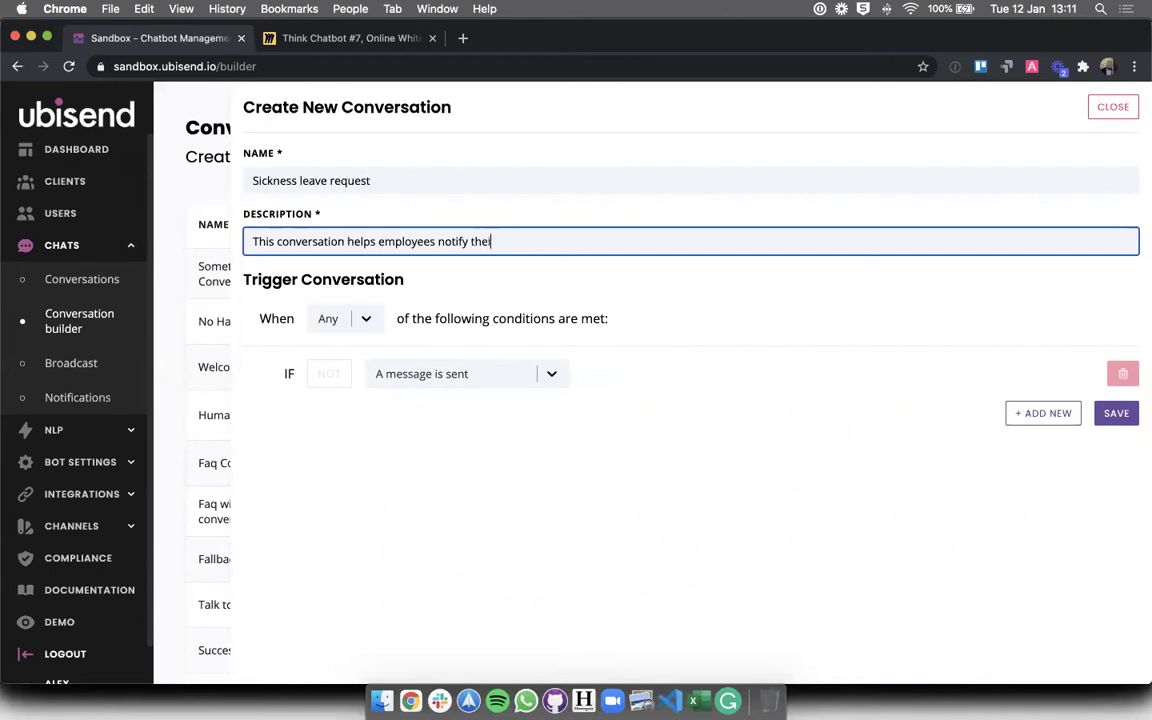
text(r manager and/or HR )
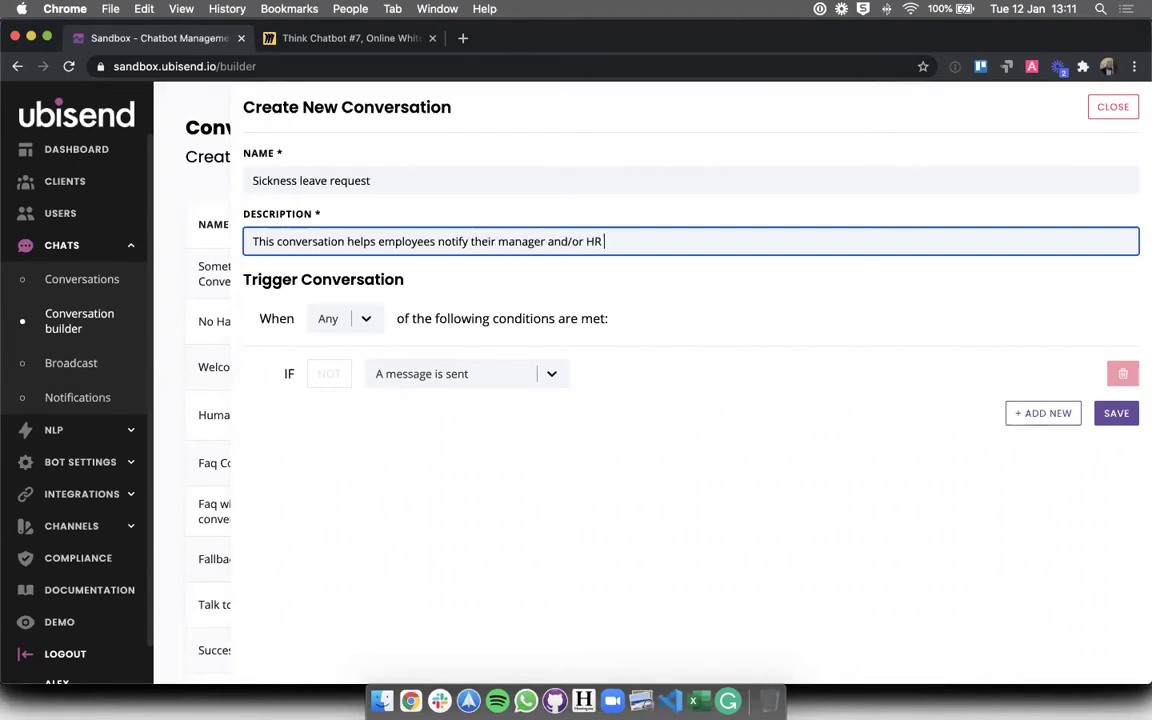
text(that they are off sick.)
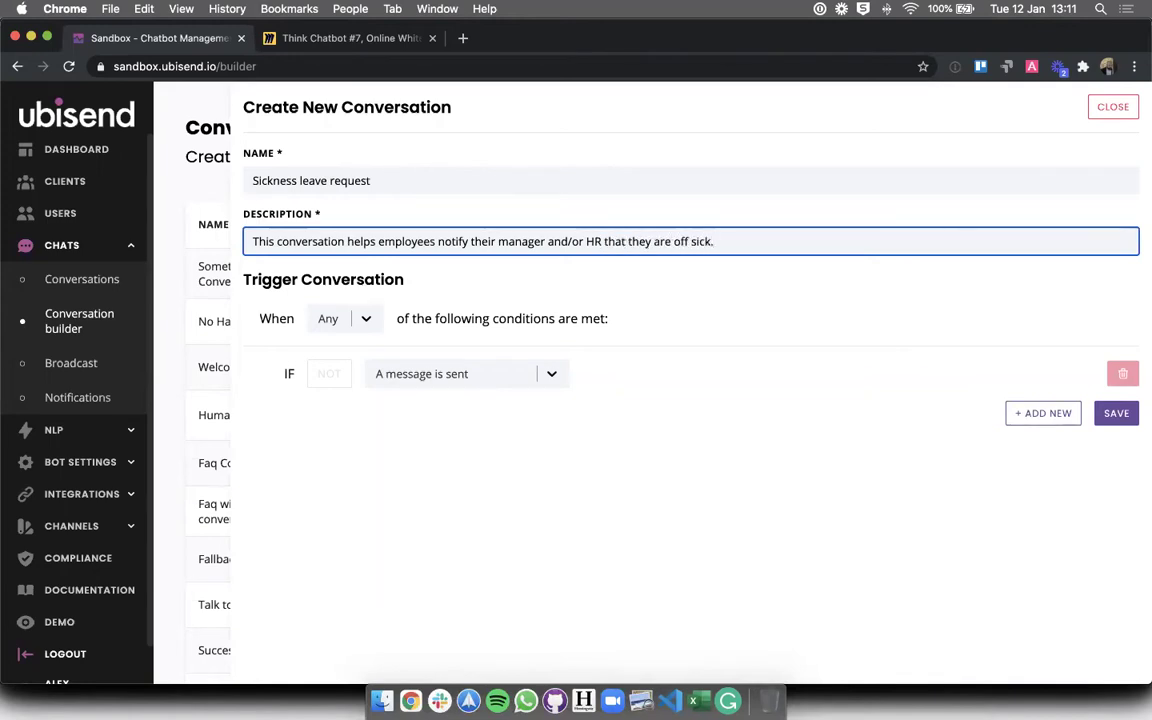
click(480, 410)
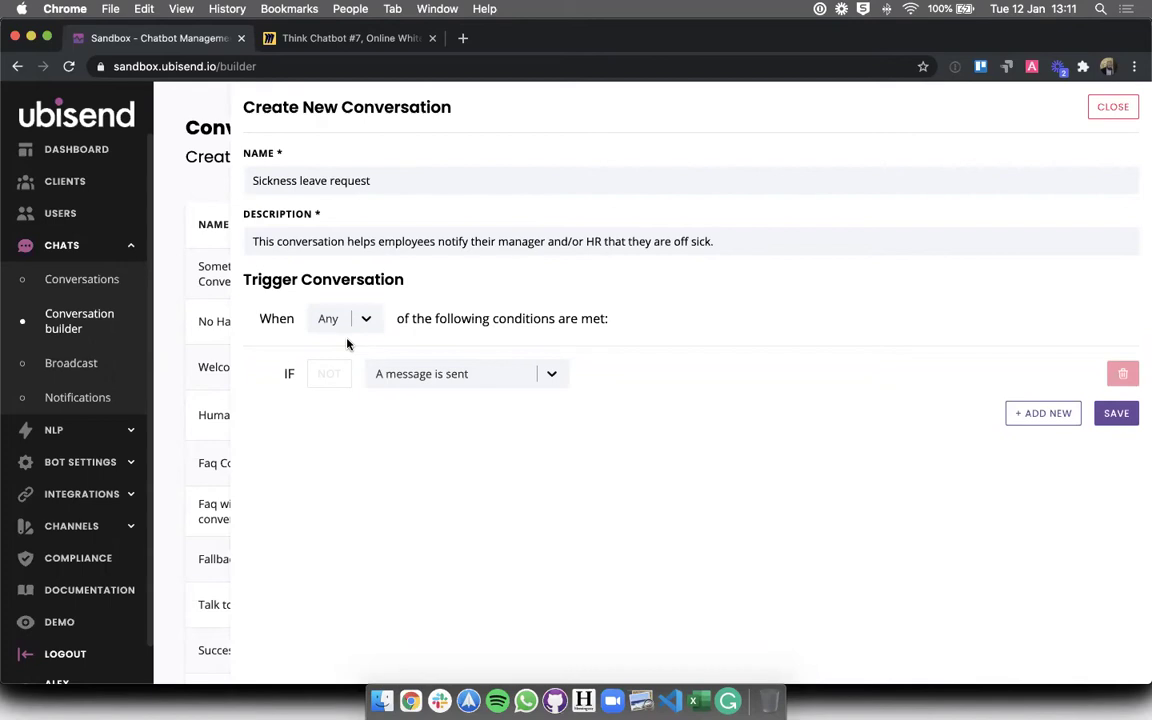
- Choose Message as the subject of the trigger's IF condition
click(420, 372)
scroll(404, 530, down, 3)
scroll(404, 530, up, 3)
scroll(404, 530, down, 3)
scroll(404, 530, up, 3)
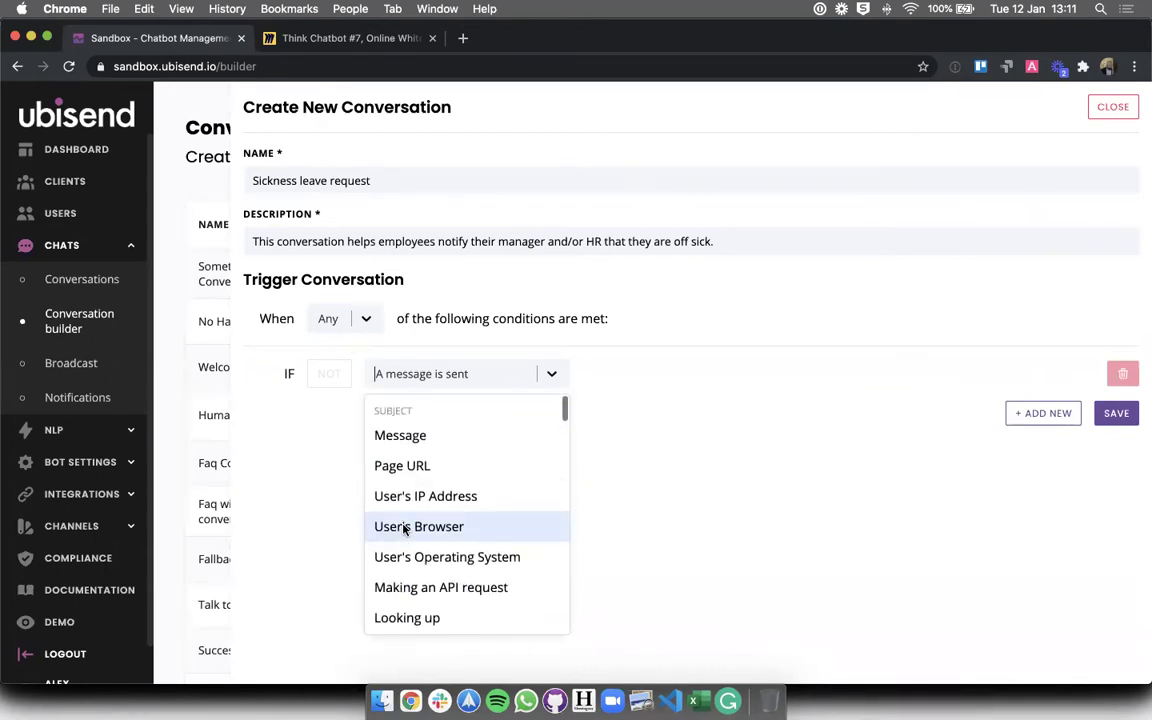
scroll(404, 530, down, 9)
scroll(404, 530, down, 8)
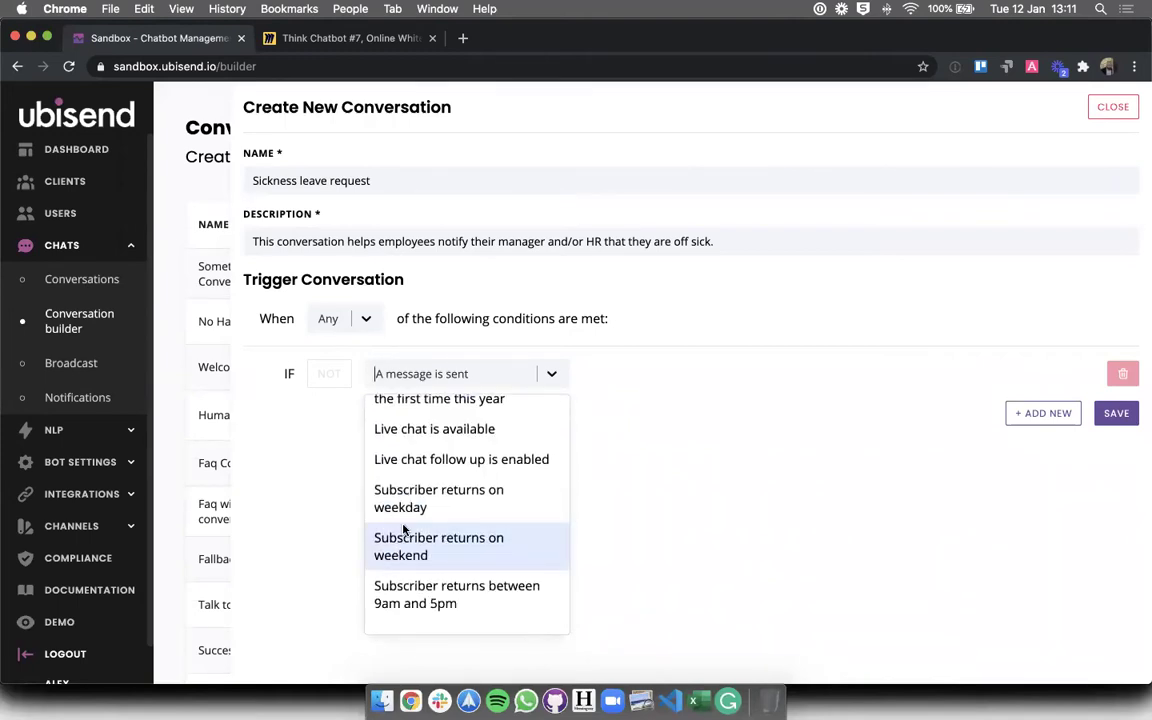
scroll(404, 530, up, 3)
scroll(404, 530, down, 6)
scroll(404, 530, down, 1)
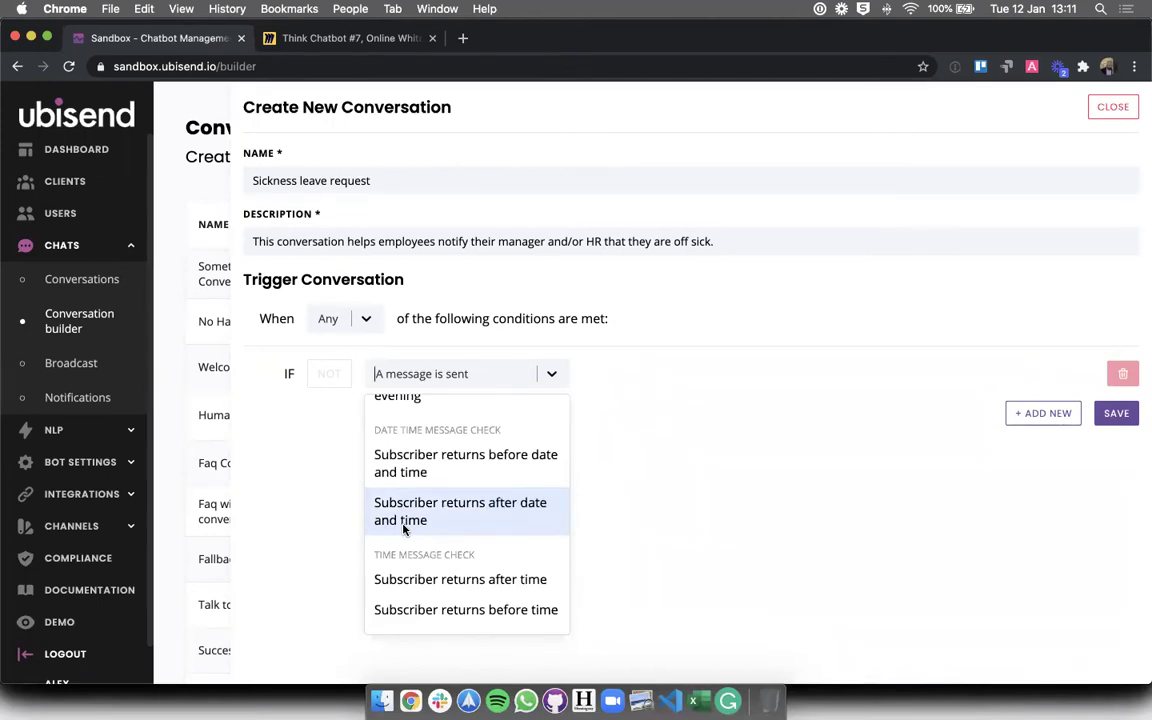
scroll(404, 530, up, 3)
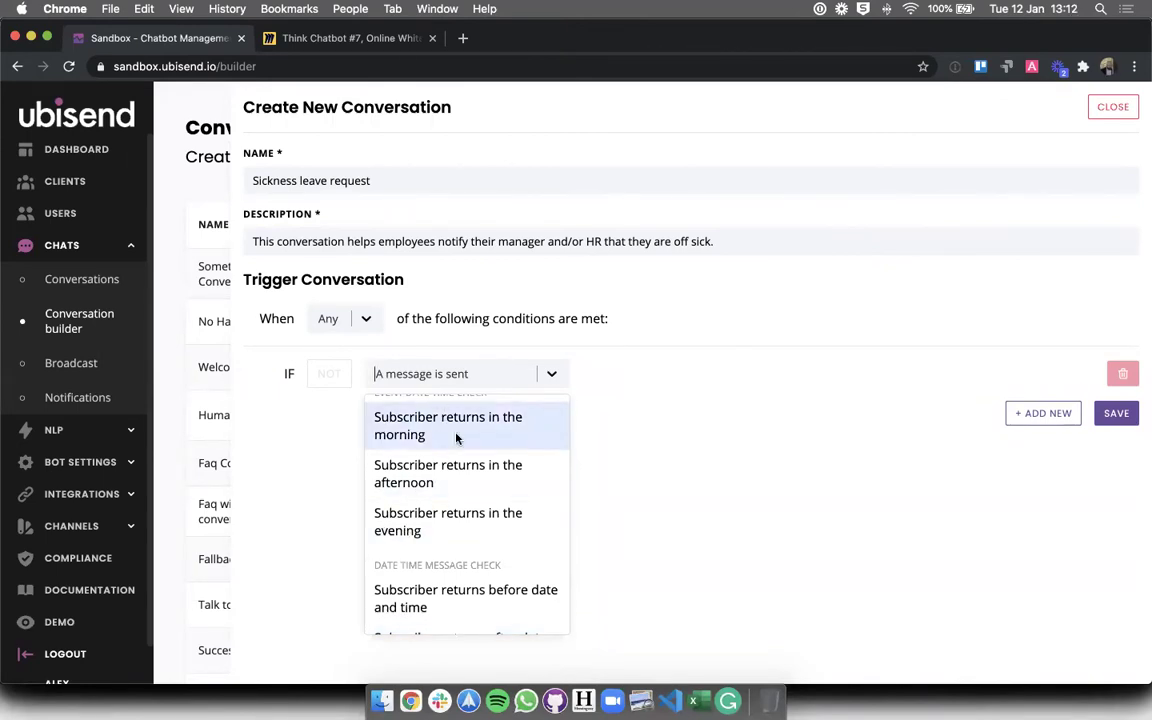
scroll(456, 440, up, 3)
scroll(456, 445, up, 3)
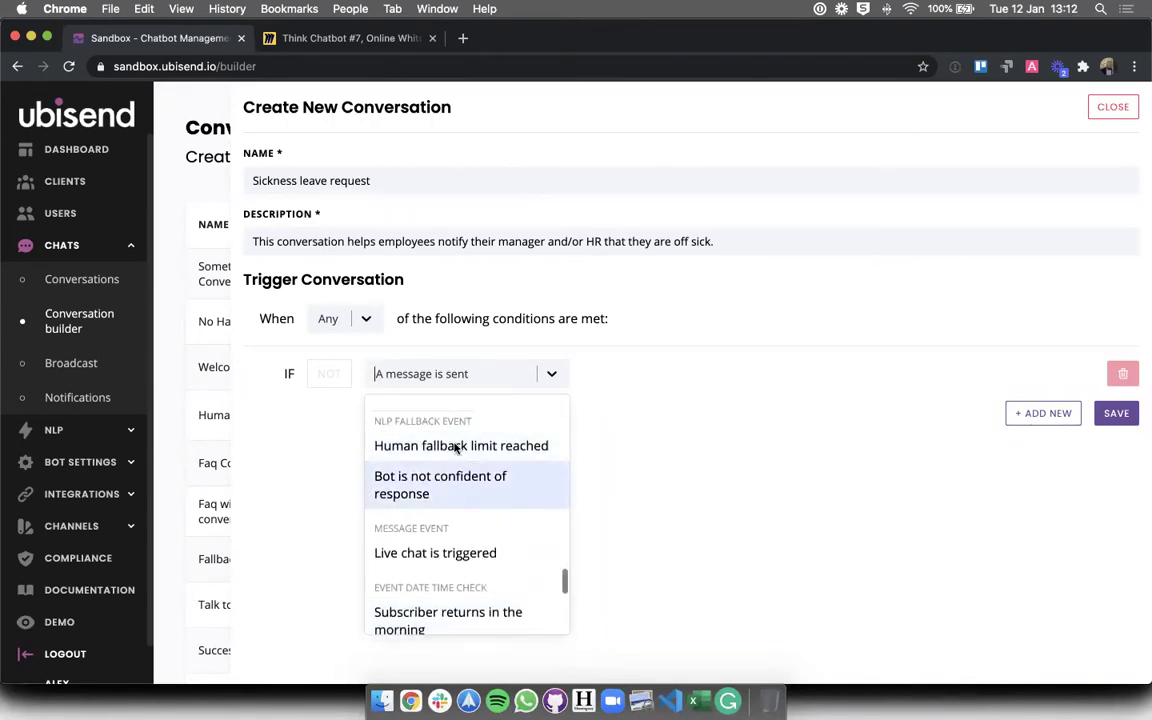
scroll(453, 453, up, 5)
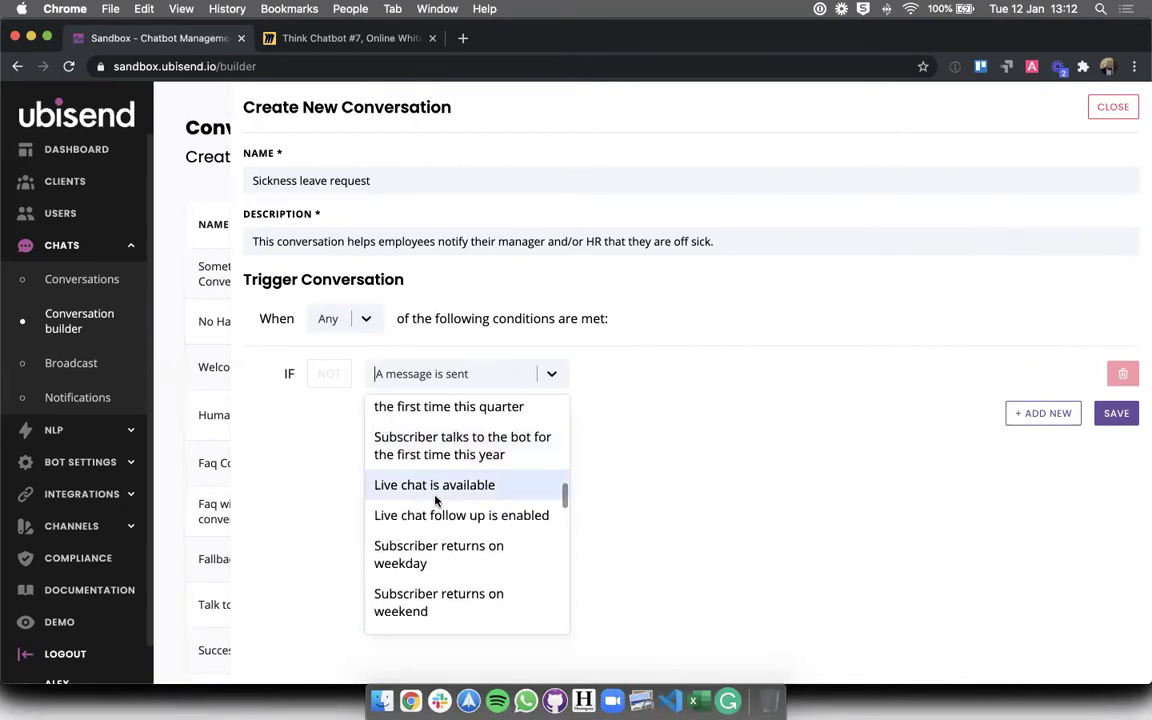
scroll(436, 500, up, 10)
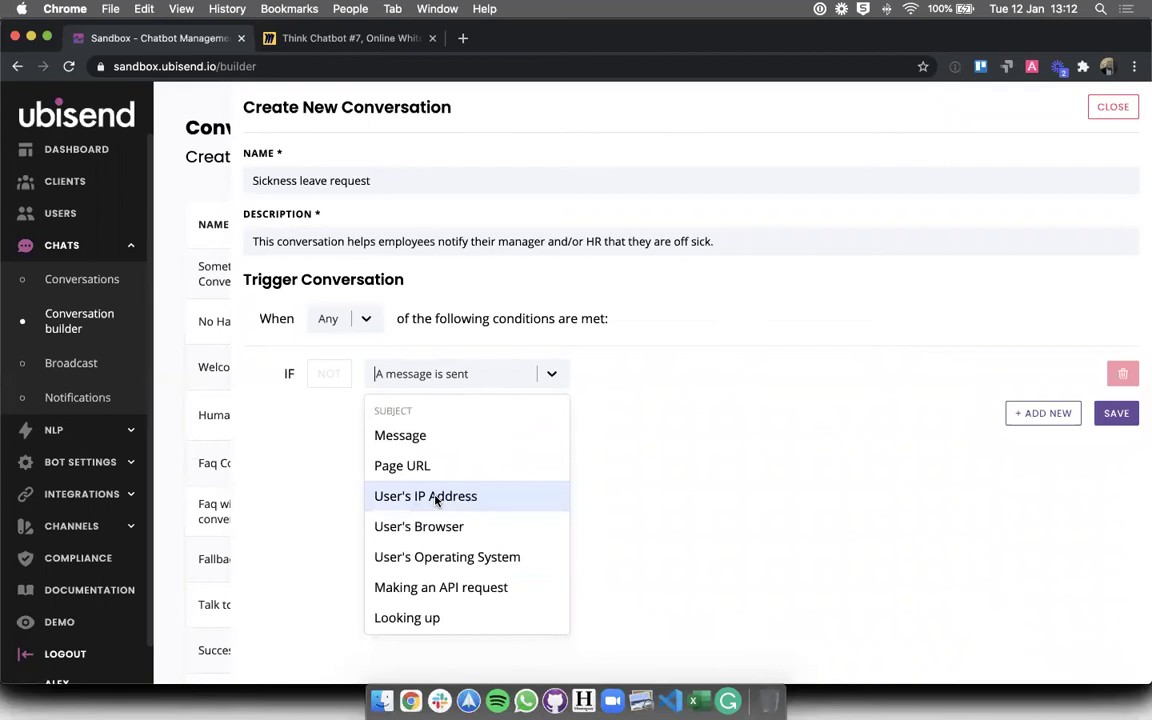
scroll(437, 497, down, 2)
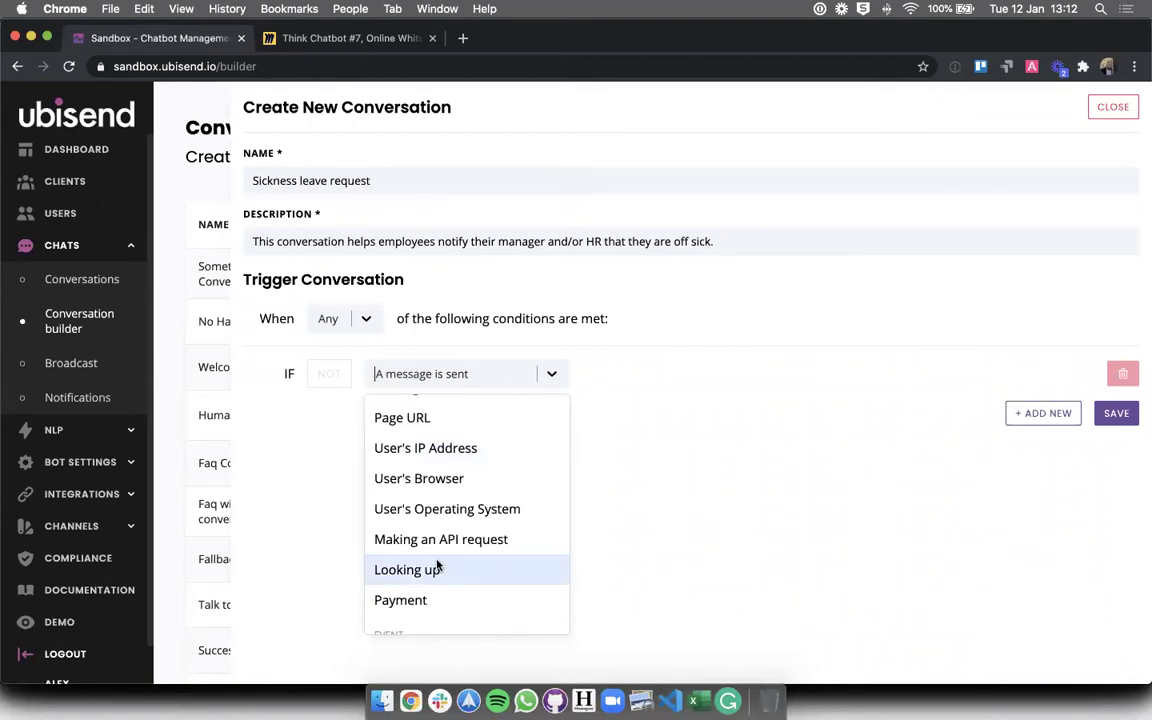
scroll(437, 566, up, 1)
scroll(437, 566, up, 1)
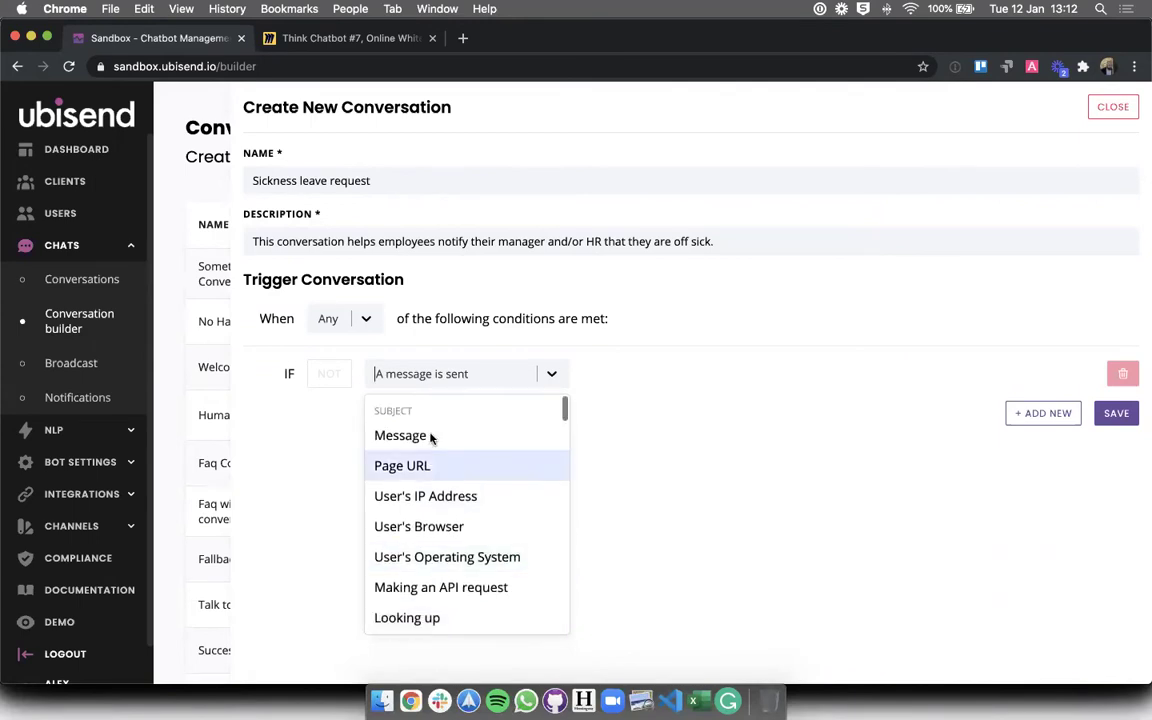
click(432, 437)
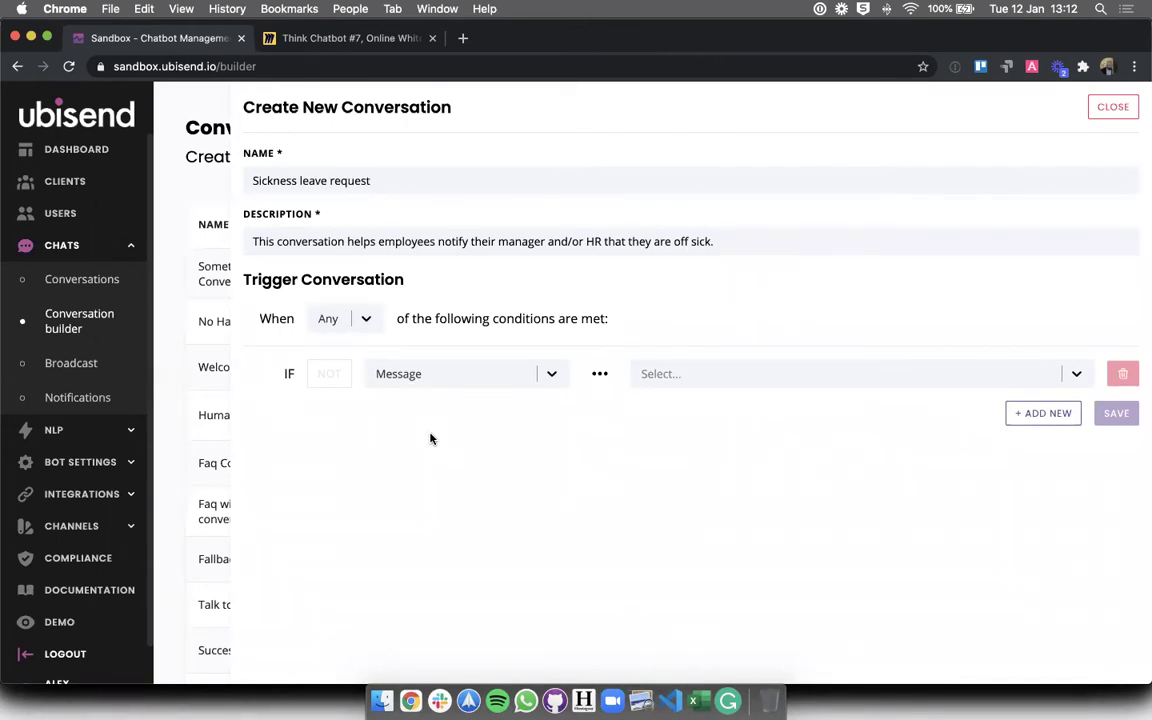
- Make the trigger condition read Message Equals TC7
click(636, 374)
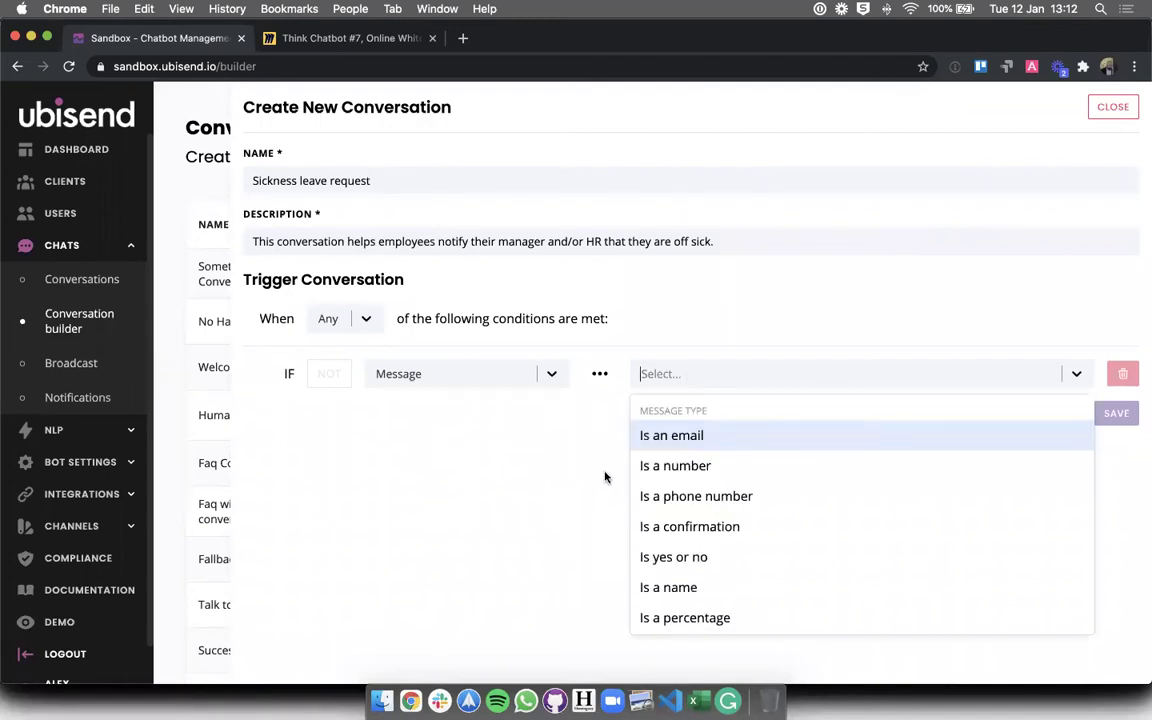
text(eq)
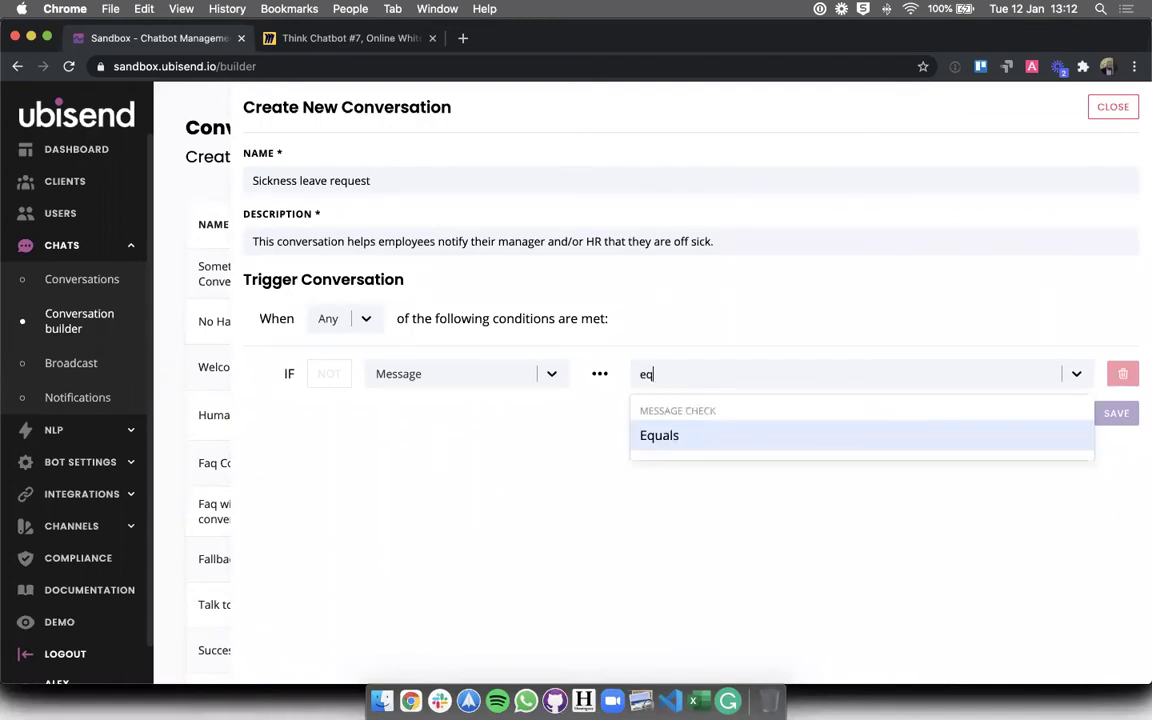
click(690, 435)
click(919, 375)
text(TC7)
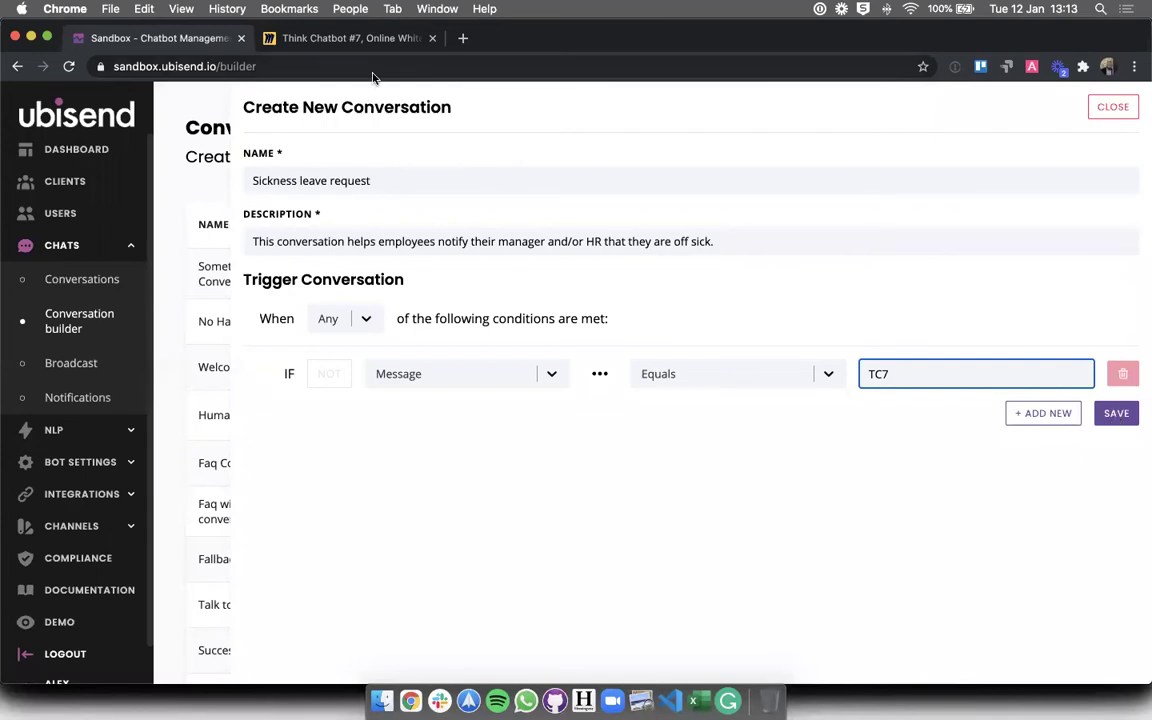
click(365, 38)
scroll(342, 347, up, 3)
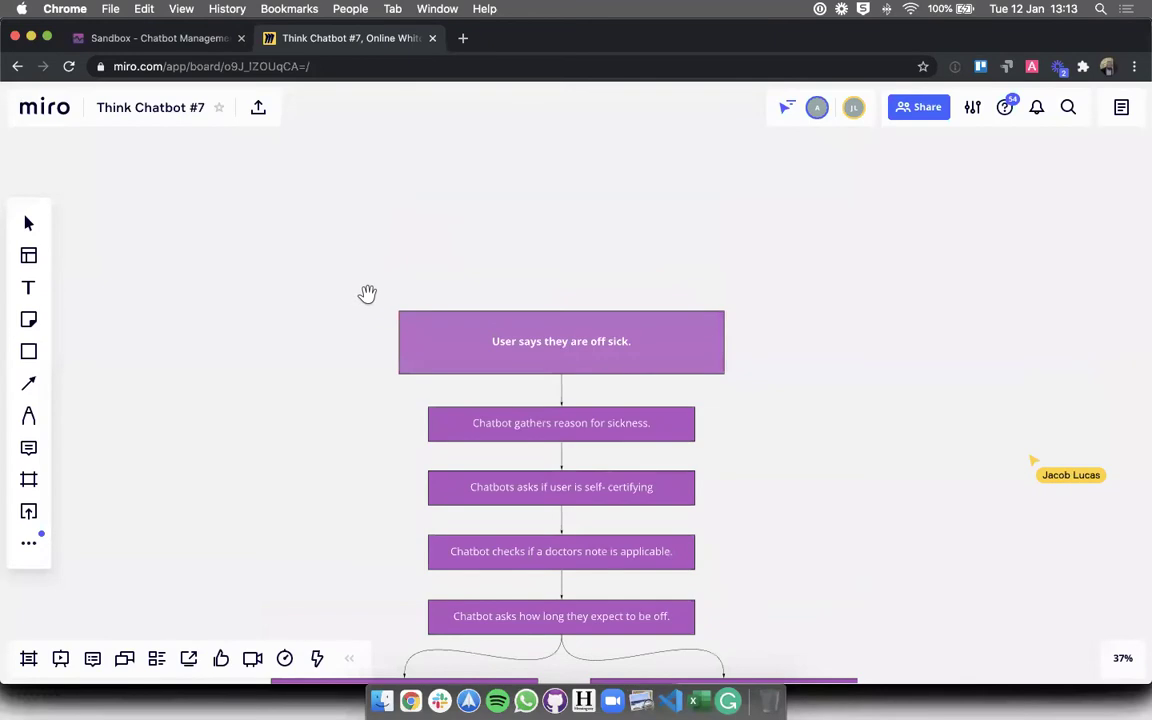
scroll(362, 230, down, 3)
click(411, 254)
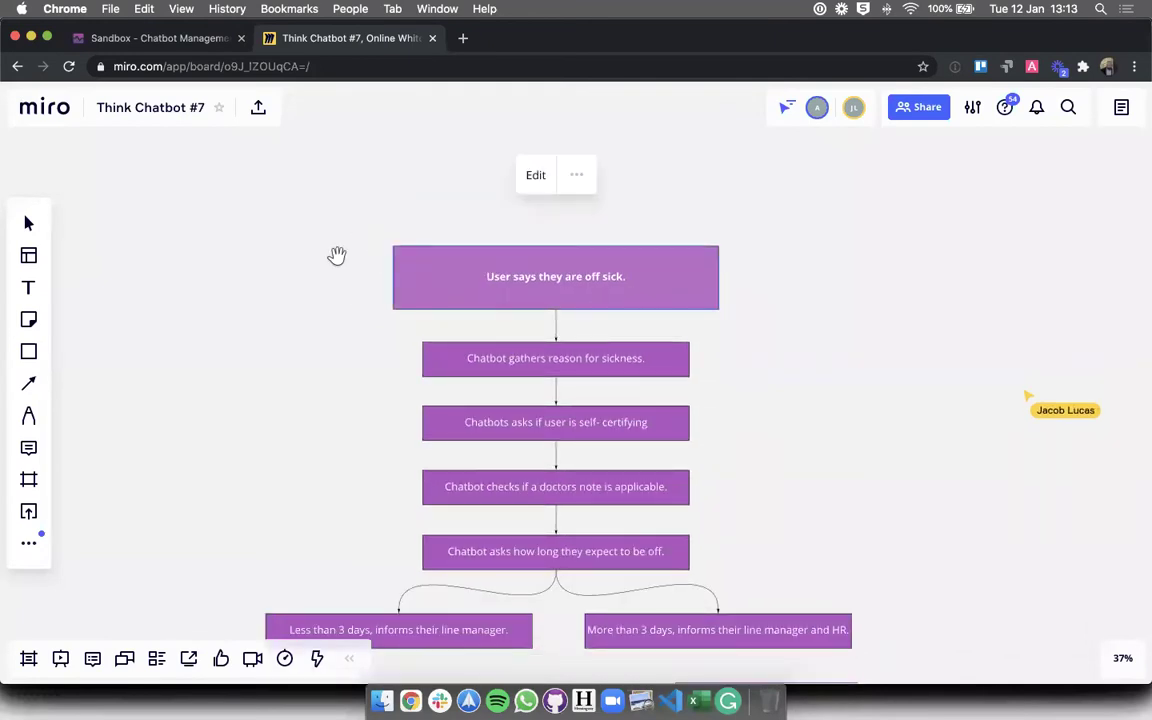
click(336, 256)
scroll(335, 324, down, 2)
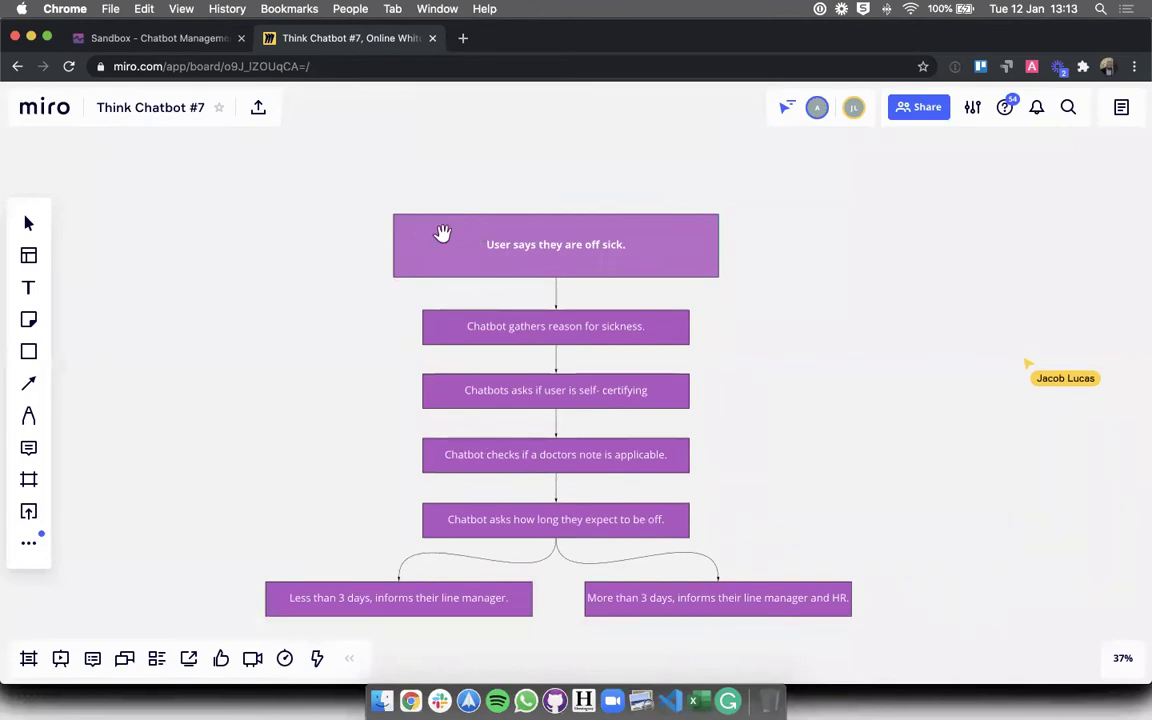
click(590, 229)
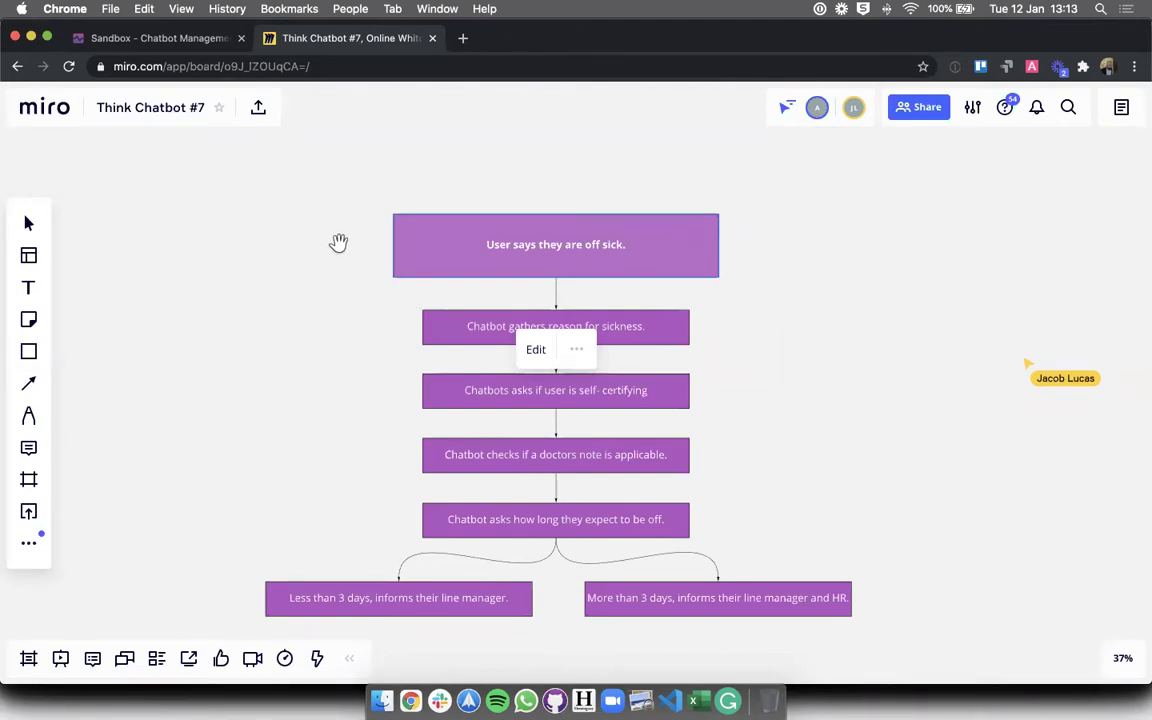
click(368, 471)
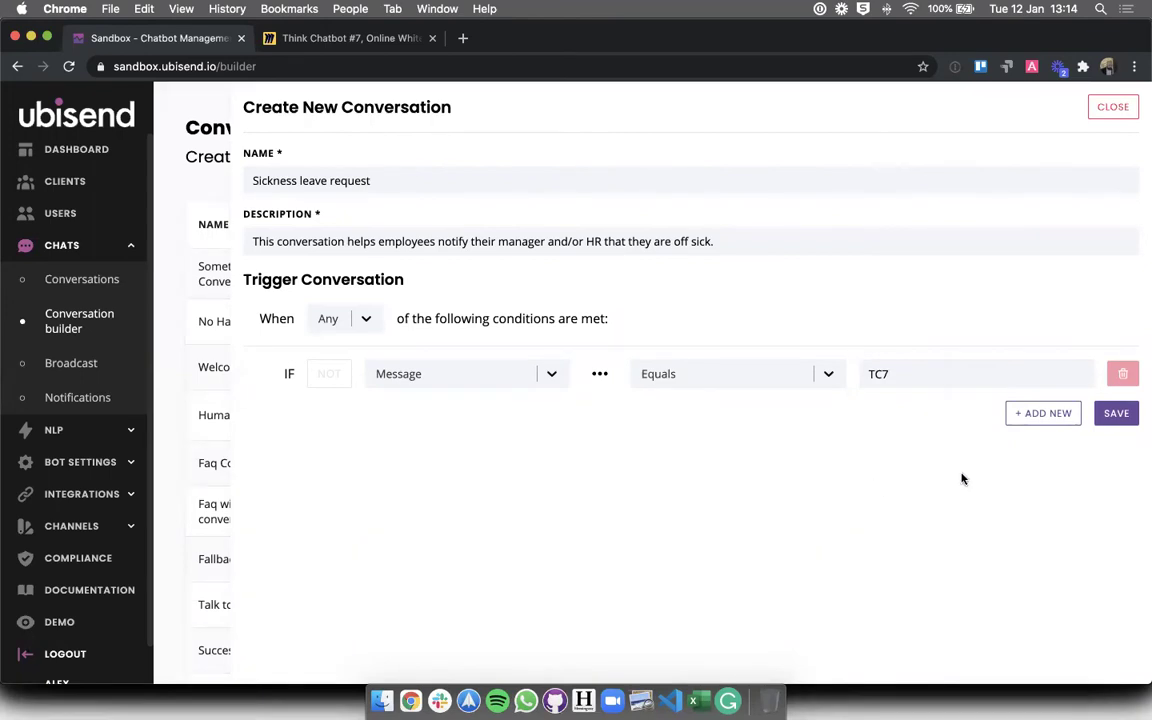
- Review the TC7 value in the conversation's trigger condition
double_click(928, 381)
click(917, 423)
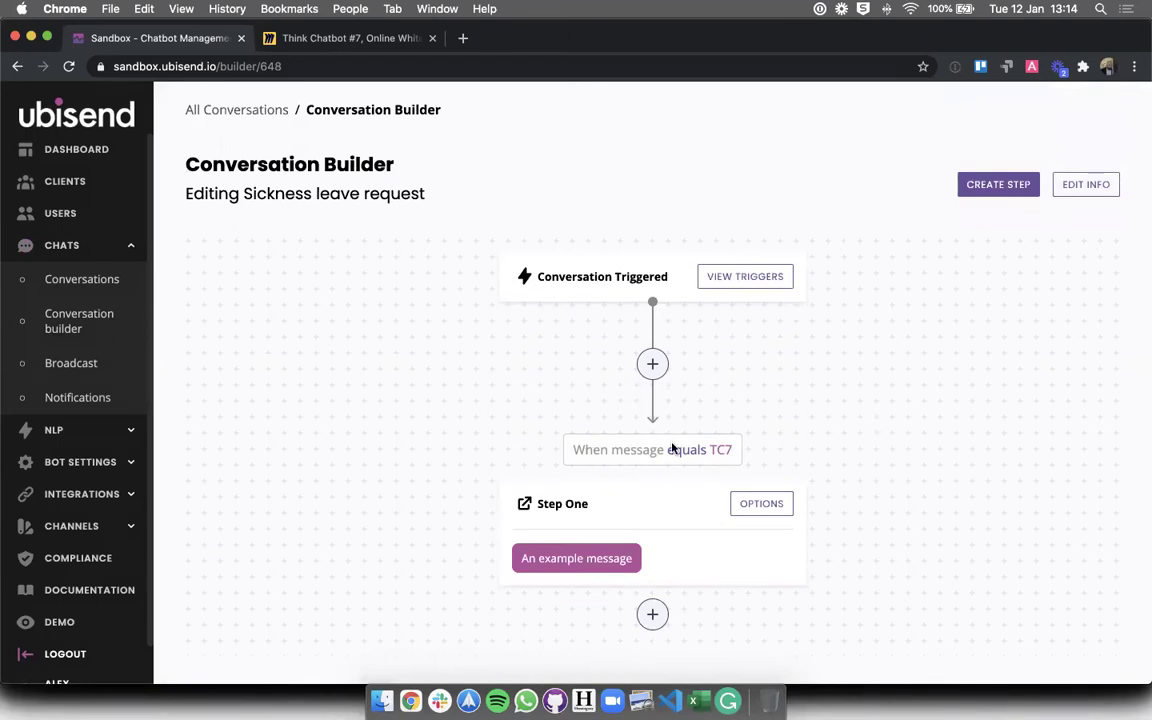
- Review the When message equals TC7 trigger, Step One card and Sickness leave request title
triple_click(546, 560)
click(546, 562)
triple_click(625, 449)
click(626, 540)
drag(570, 449, 741, 449)
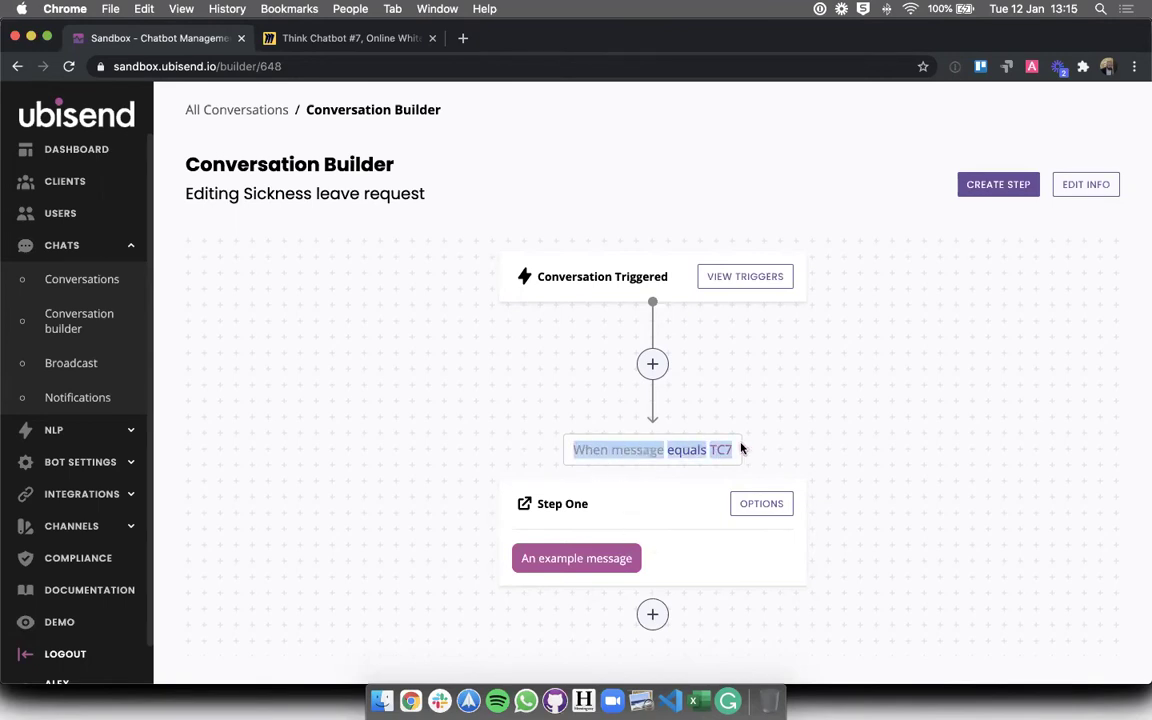
double_click(720, 444)
click(597, 504)
double_click(554, 506)
click(597, 512)
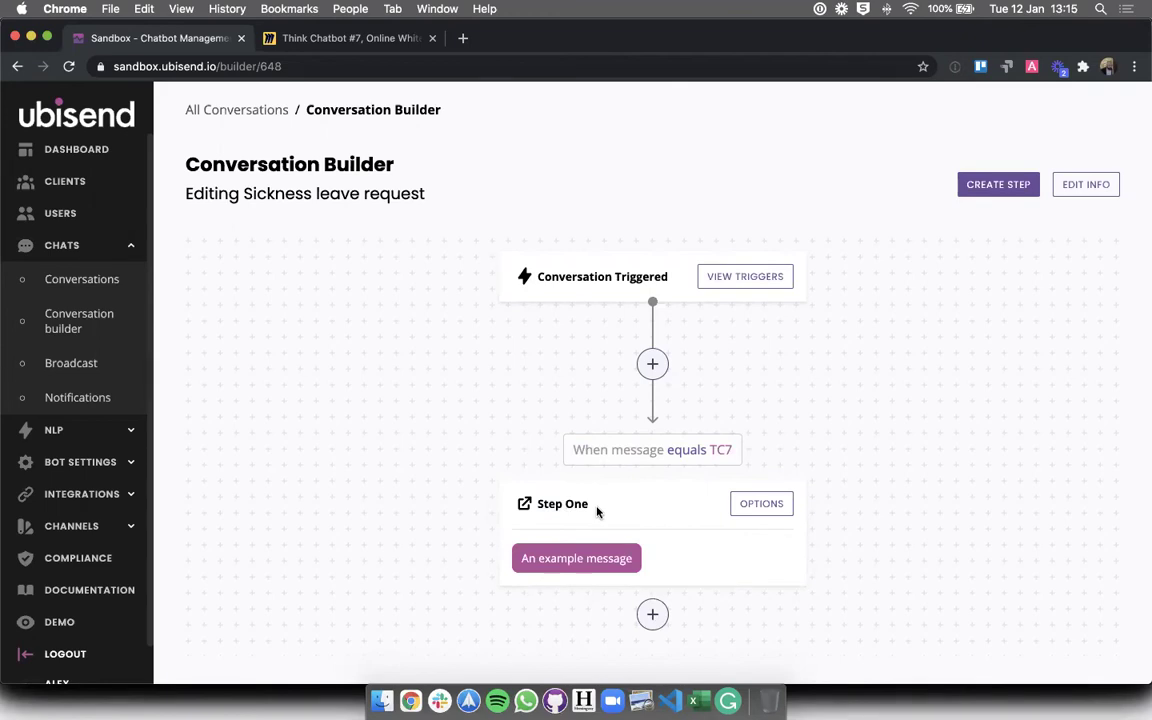
drag(244, 193, 465, 205)
click(465, 205)
- Compare against the Miro flowchart, then open Step One's settings
click(288, 49)
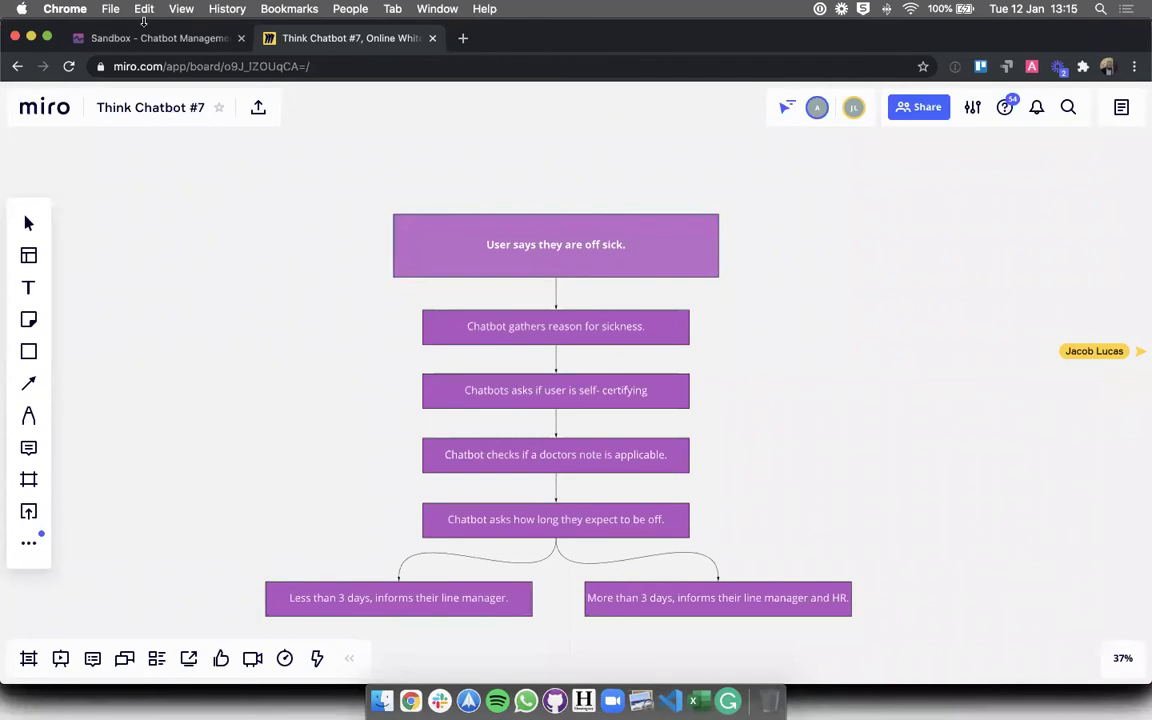
click(133, 40)
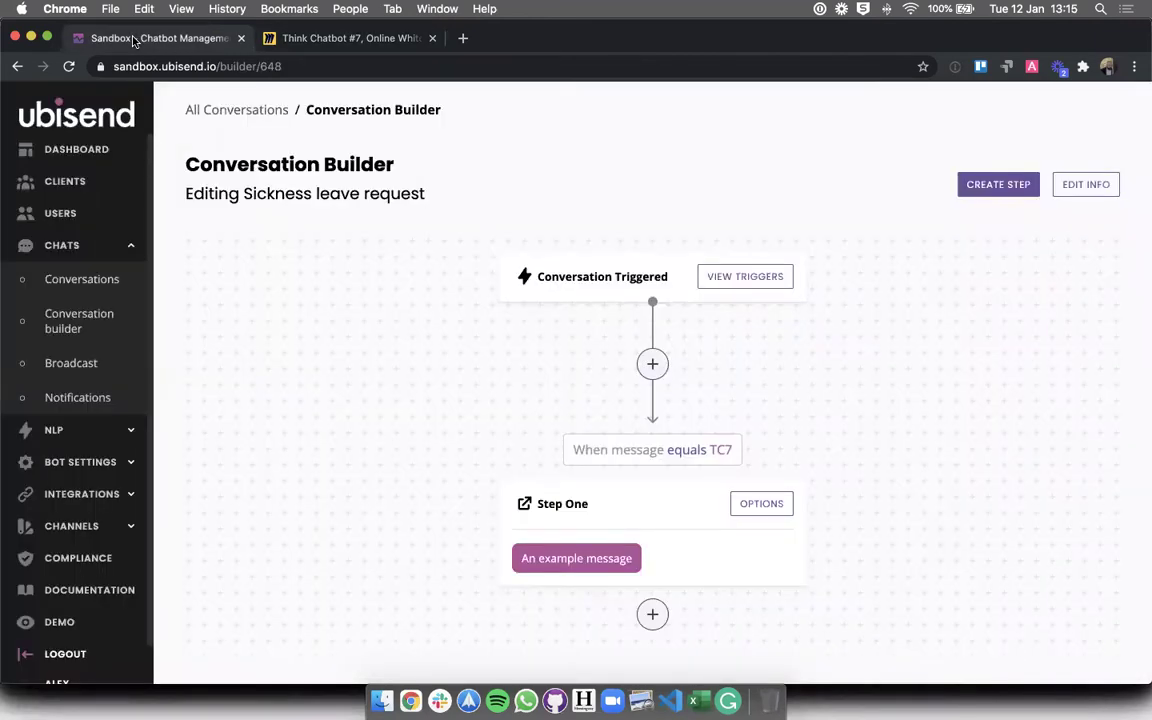
click(296, 37)
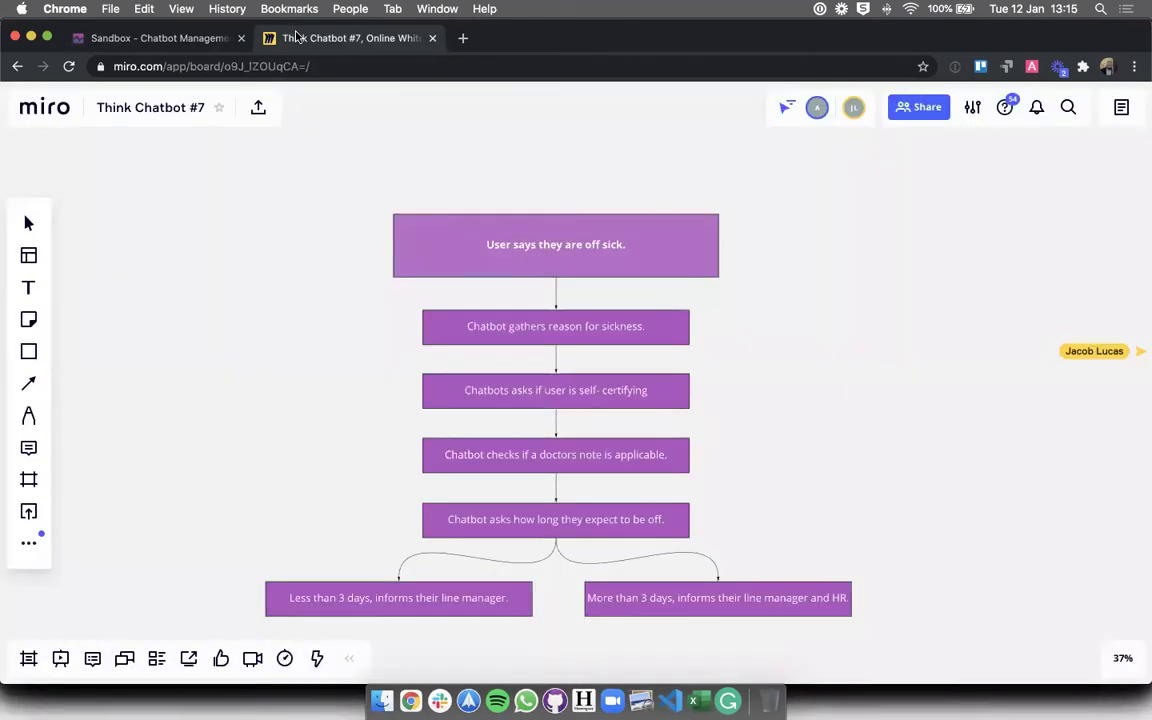
click(158, 37)
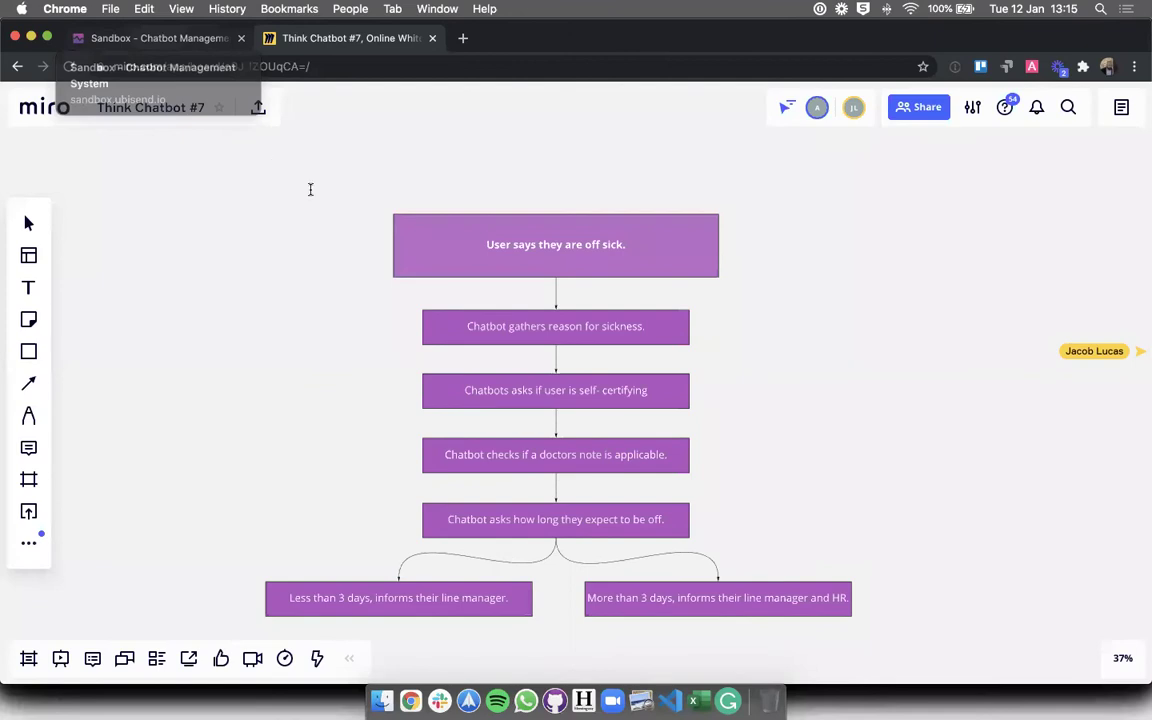
click(761, 504)
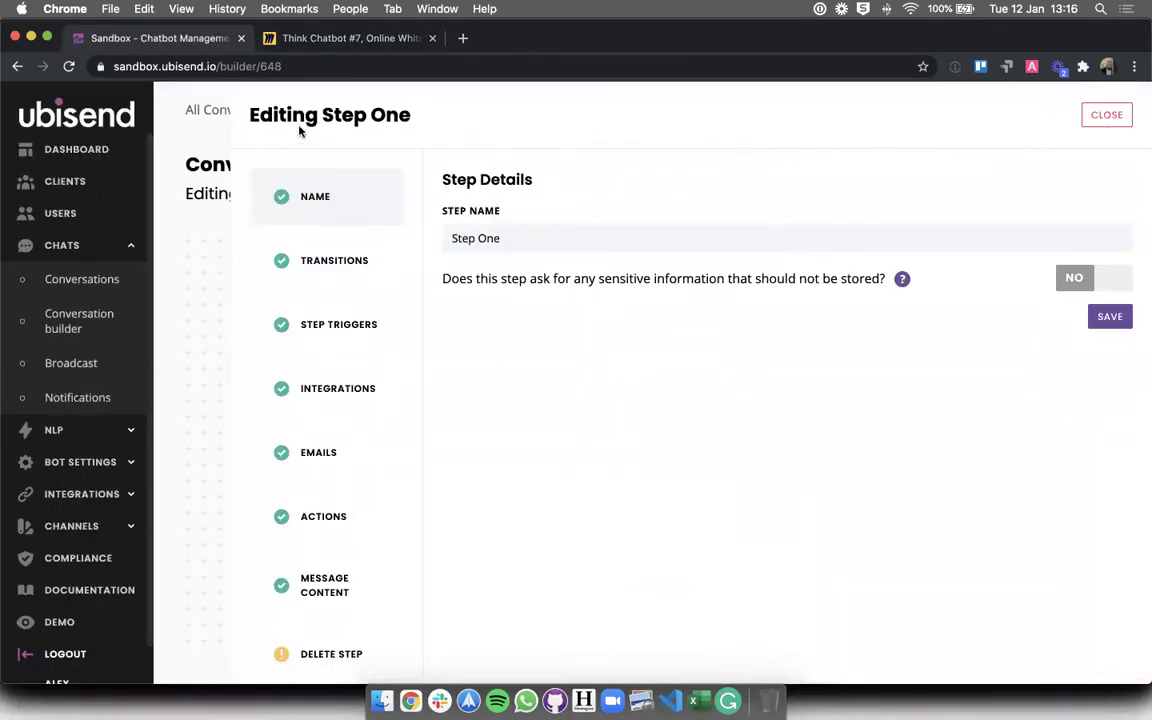
- Rename Step One to 'Gather sickness detail', save, and close the settings panel
drag(291, 114, 502, 121)
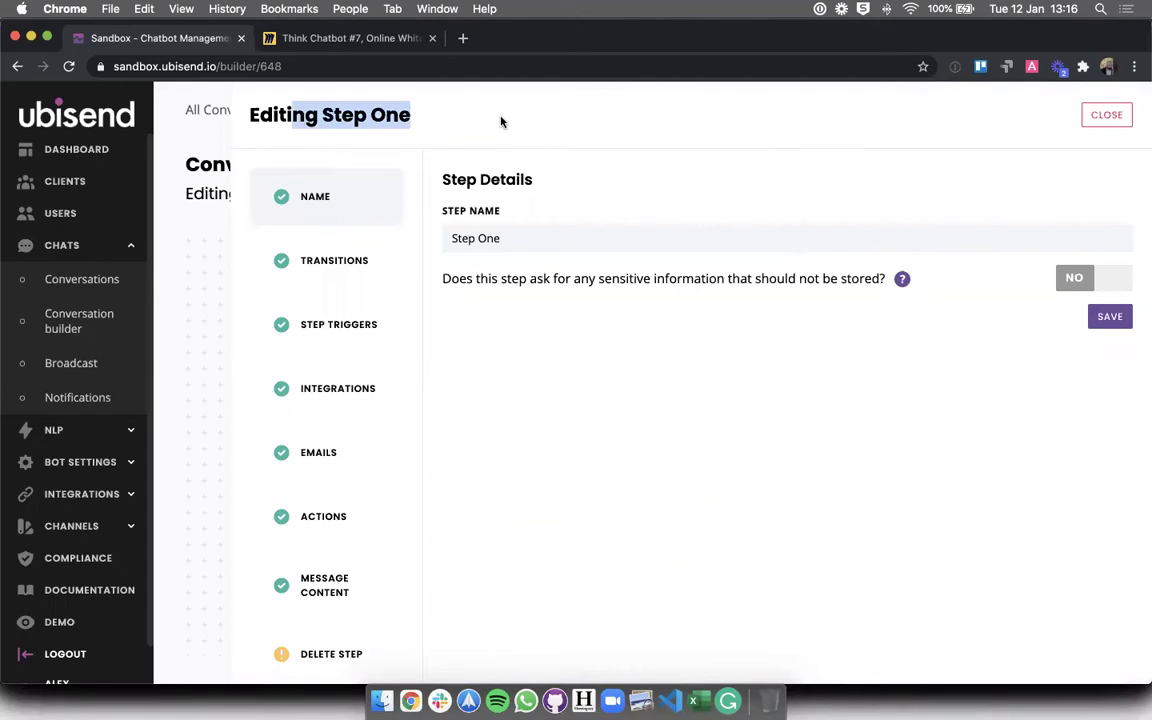
click(530, 240)
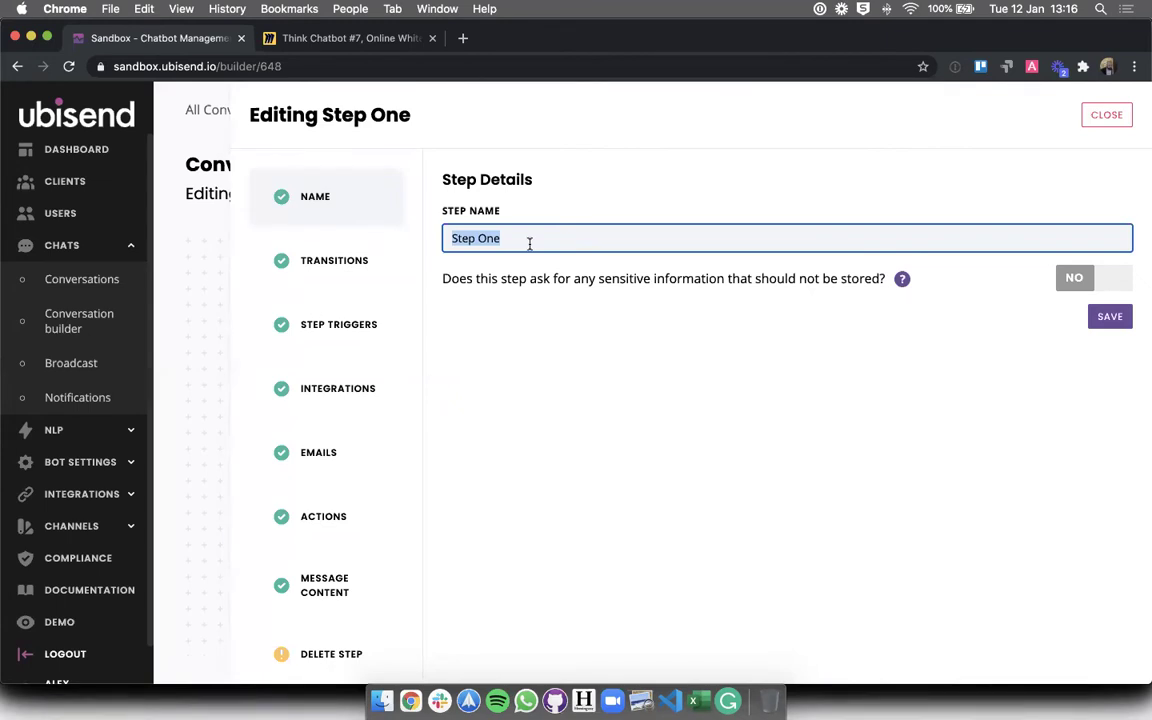
text(Gather sickness detail)
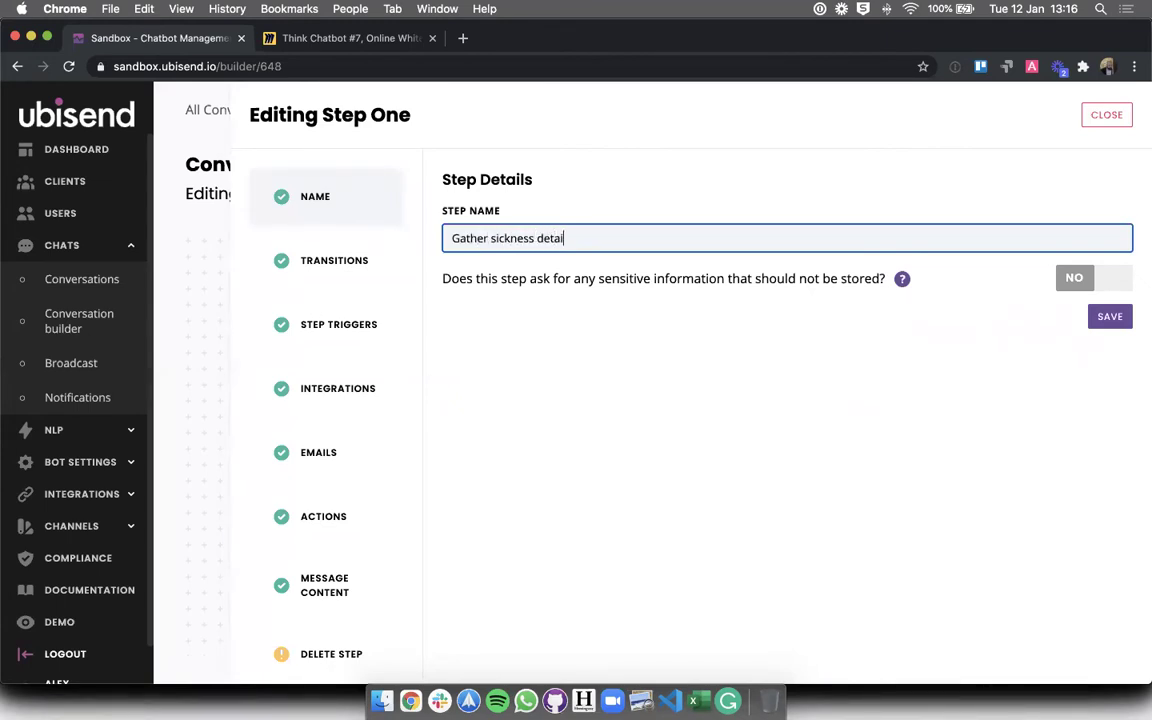
click(509, 305)
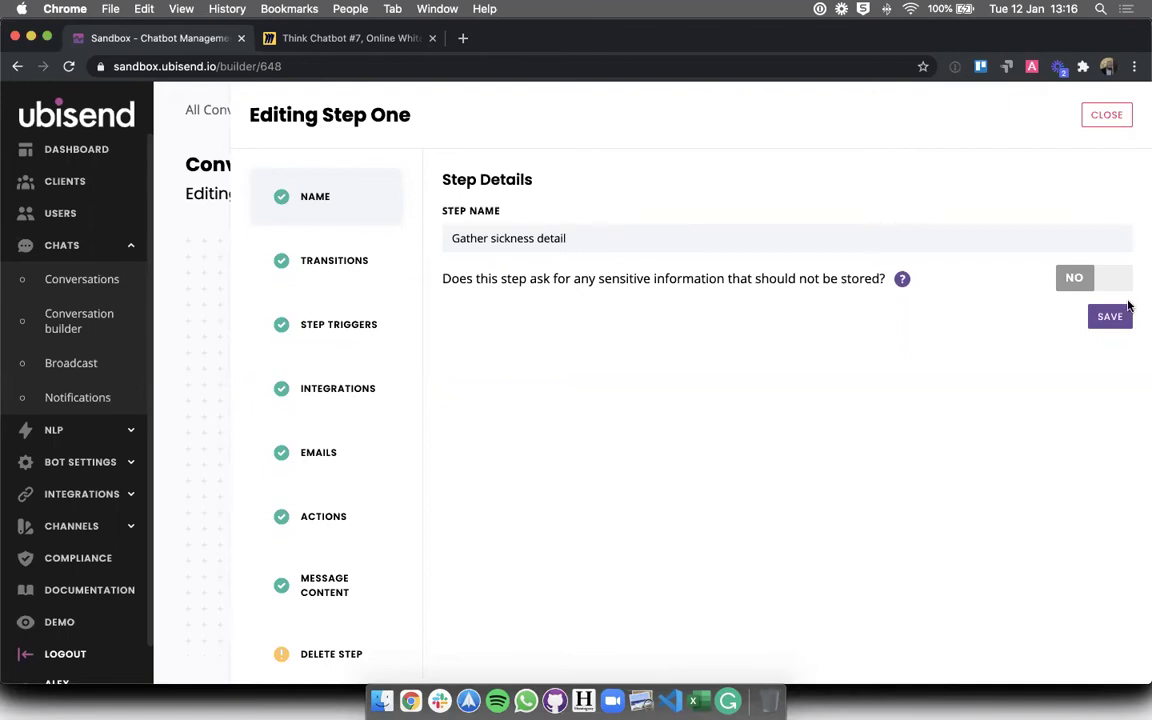
click(1105, 115)
drag(540, 506, 686, 527)
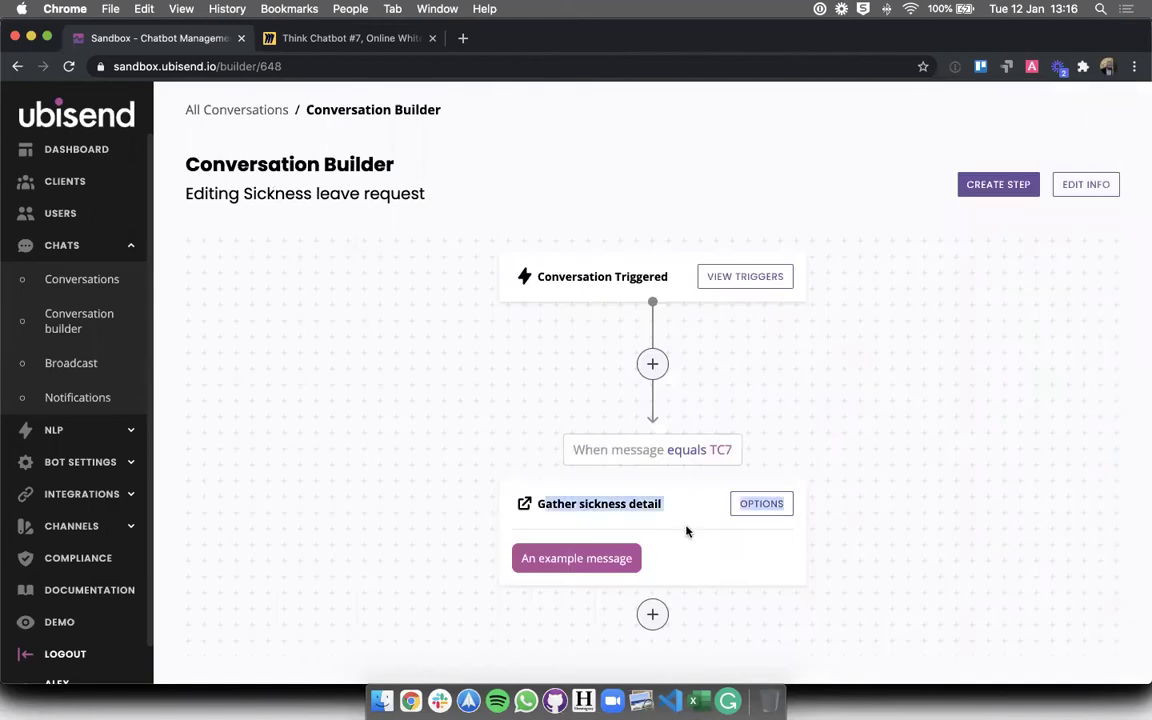
- Replace the step's example message with "I'm sorry to hear that. Could you specify what is wrong?" and save
click(675, 514)
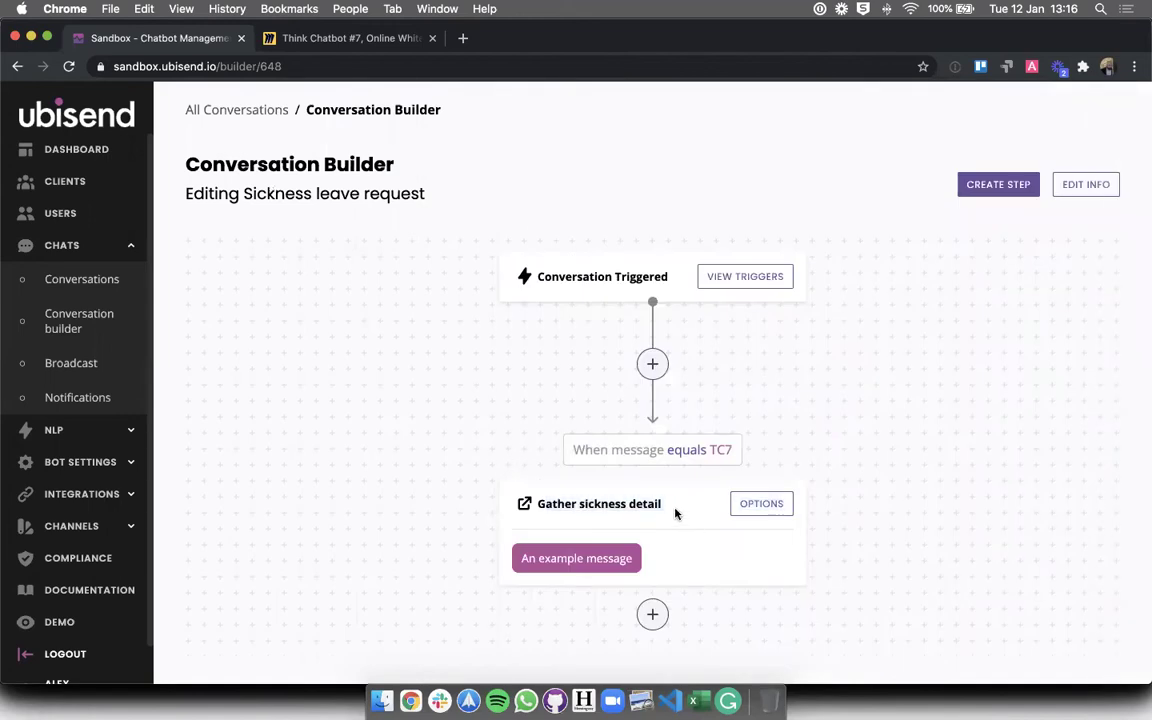
click(743, 509)
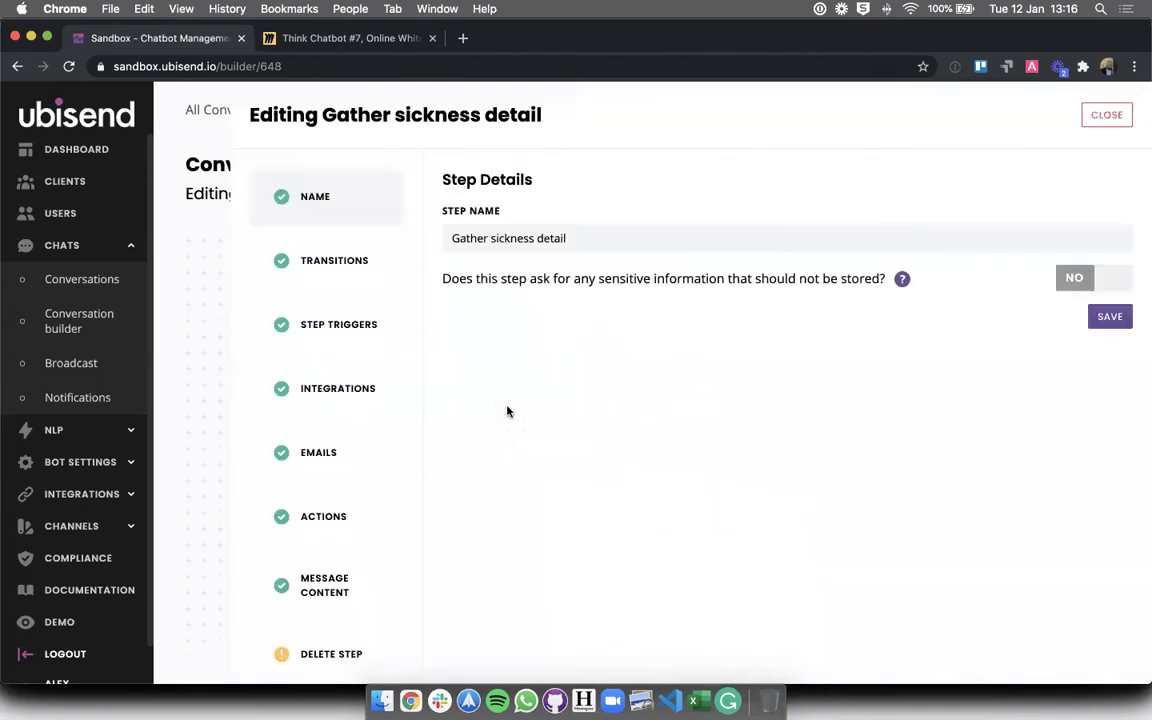
click(330, 556)
click(676, 406)
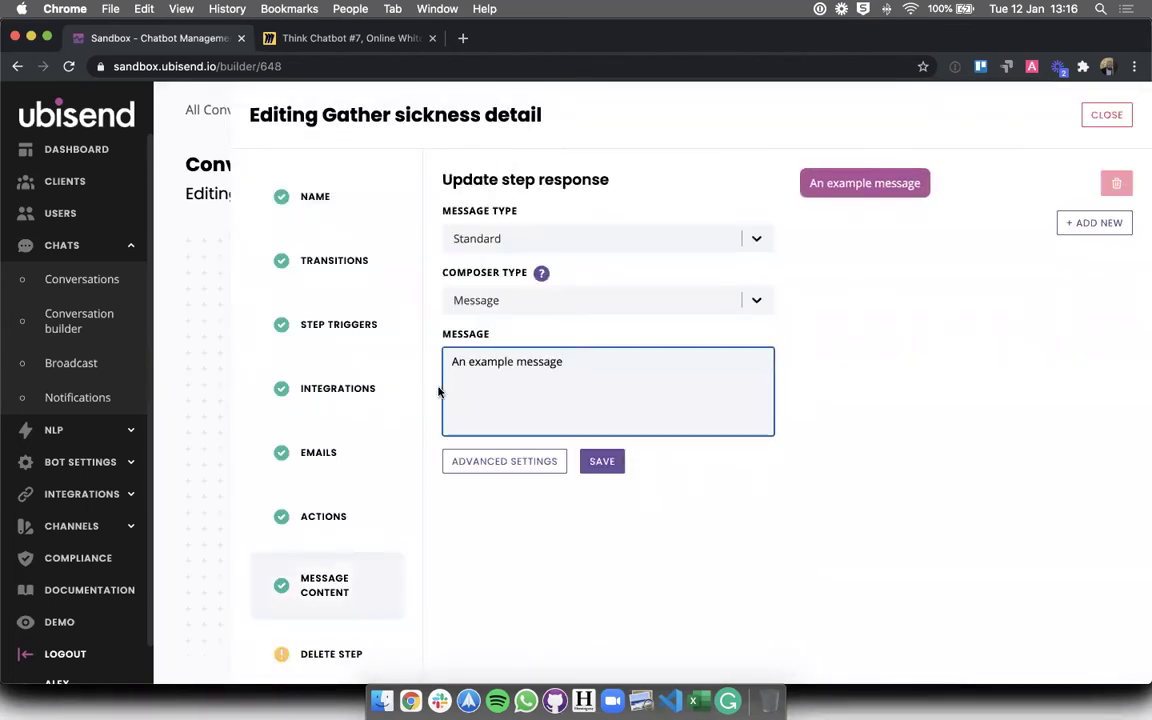
drag(450, 361, 651, 372)
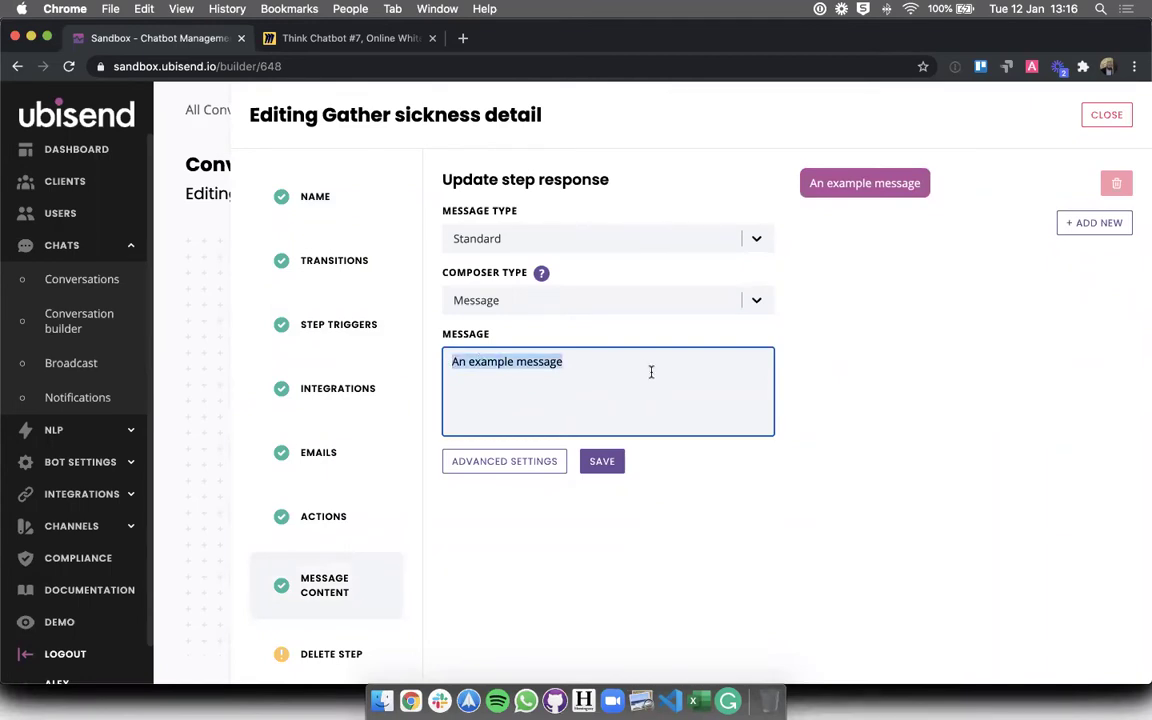
text(I'm )
text(sorry to hear th)
text(at. Wha)
key(BackSpace)
key(BackSpace)
key(BackSpace)
text(Cou)
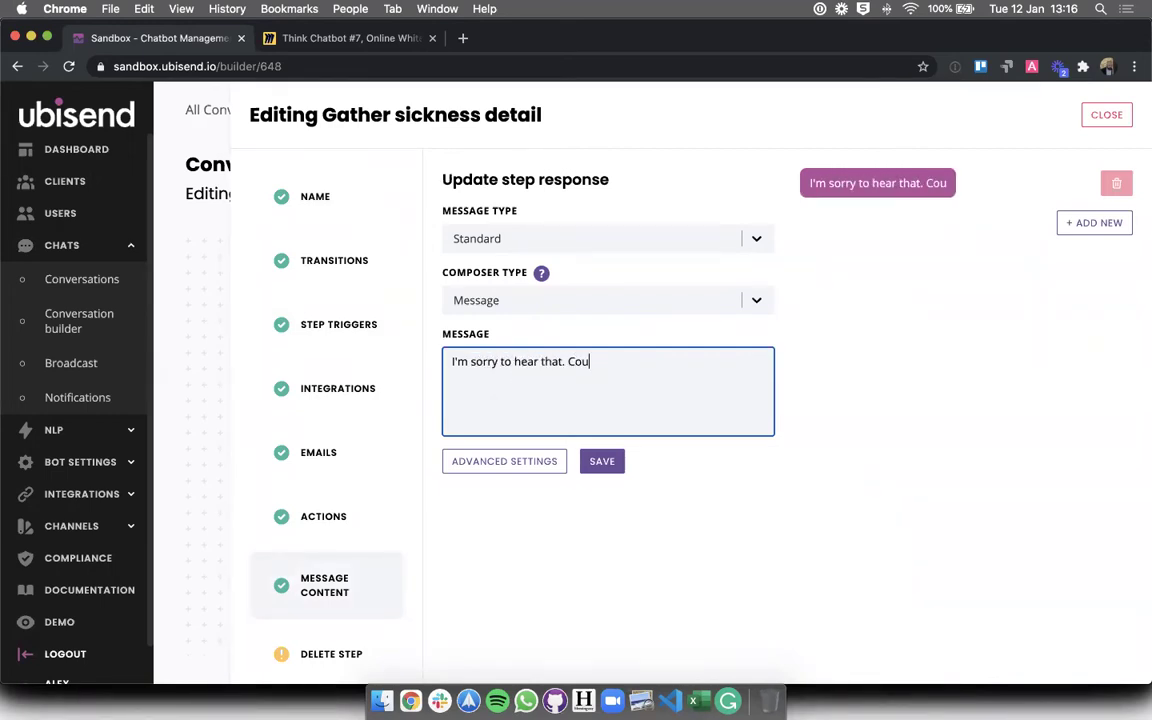
text(ld you specifcy)
key(BackSpace)
key(BackSpace)
key(BackSpace)
text(fy sw)
key(BackSpace)
key(BackSpace)
text(what is wonr)
key(BackSpace)
key(BackSpace)
key(BackSpace)
key(BackSpace)
text(wrong?)
click(764, 442)
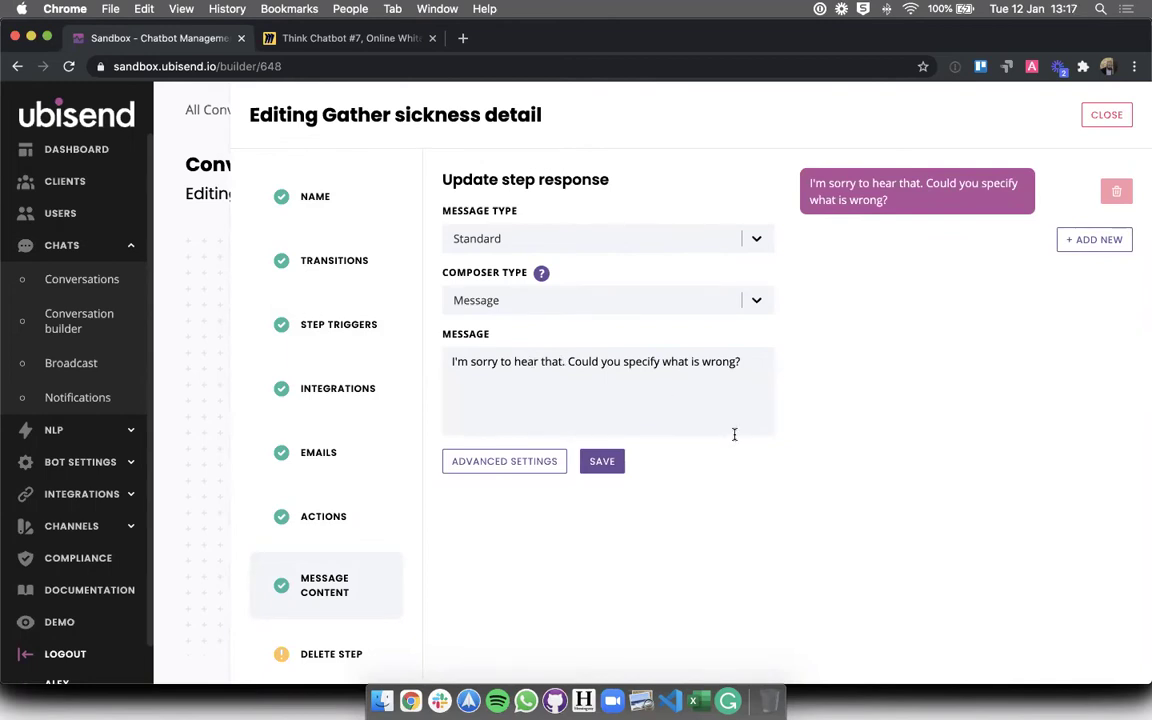
click(600, 461)
click(596, 240)
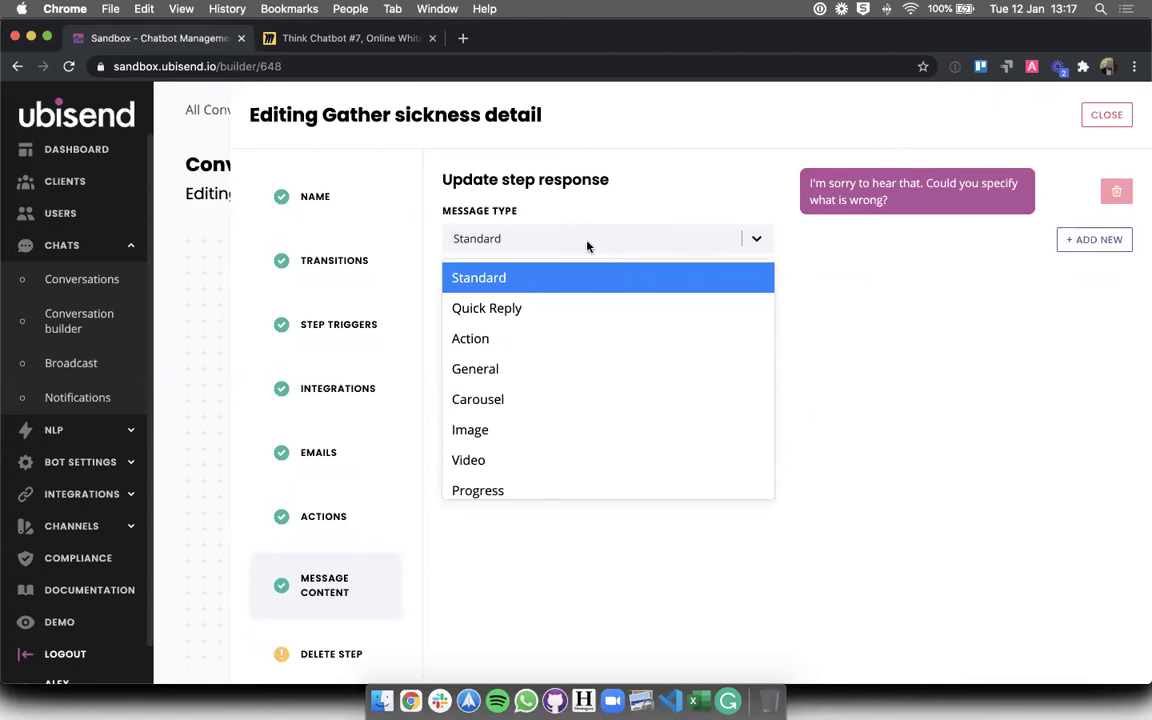
scroll(571, 386, down, 1)
scroll(571, 386, up, 1)
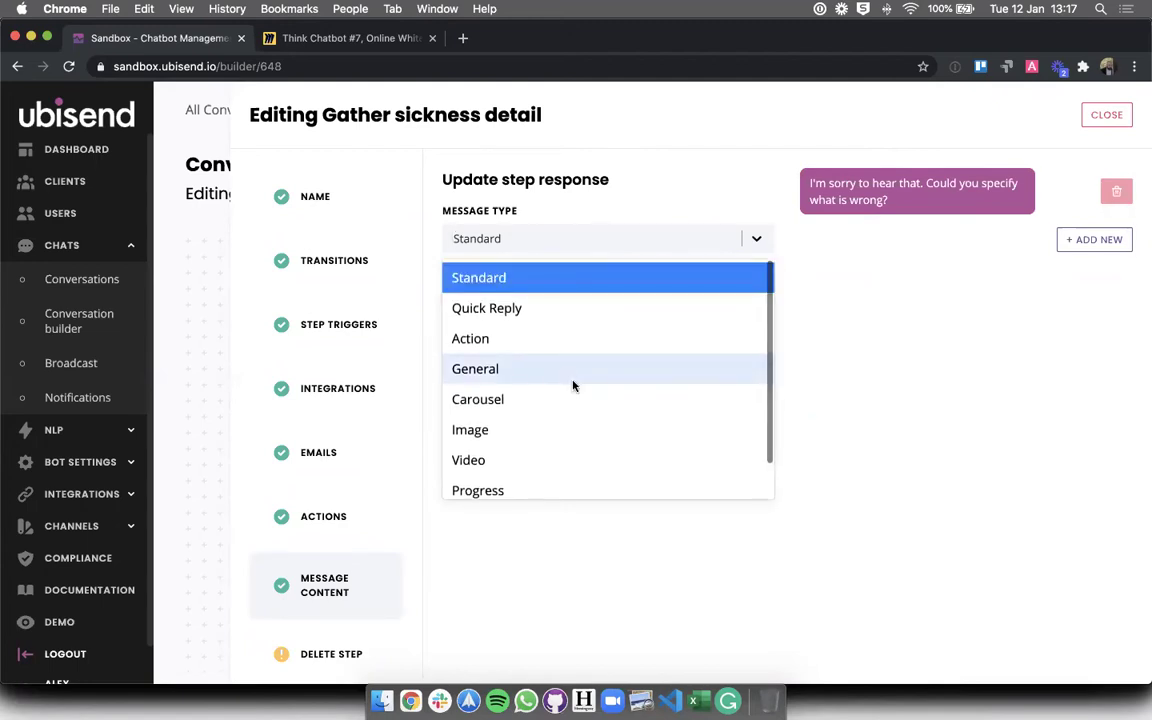
click(573, 319)
click(540, 483)
text(asdasd)
click(697, 522)
click(573, 527)
text(wadaw)
click(553, 236)
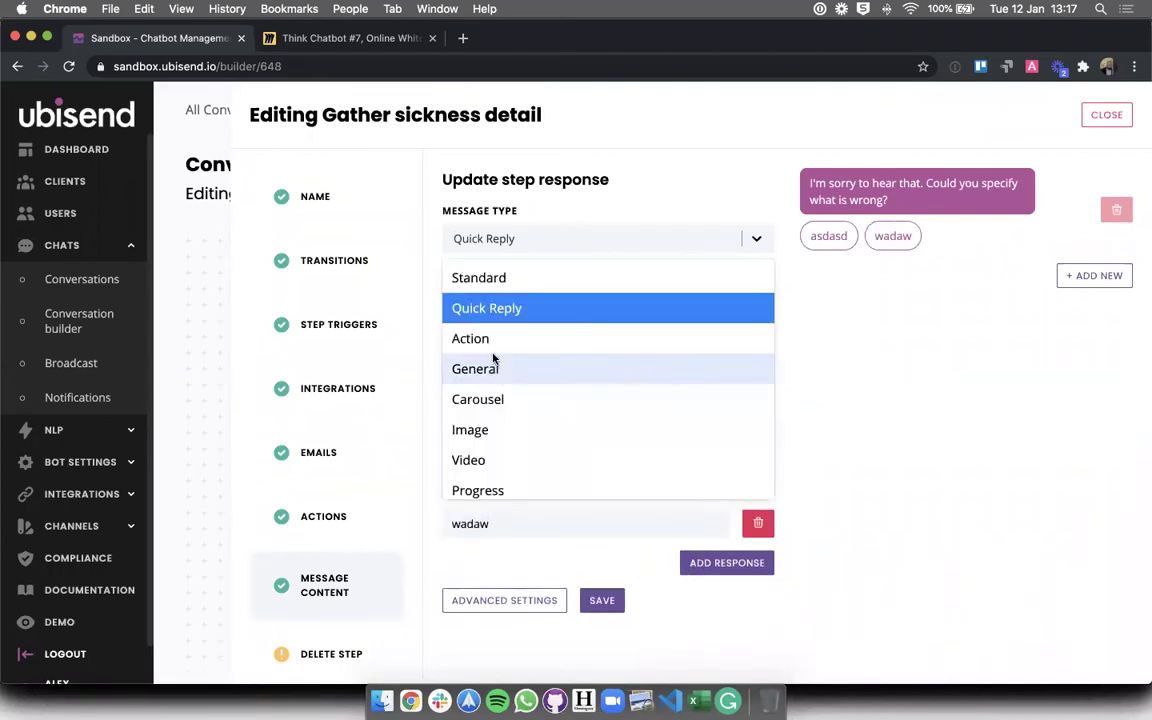
click(480, 339)
click(548, 493)
text(wadaw)
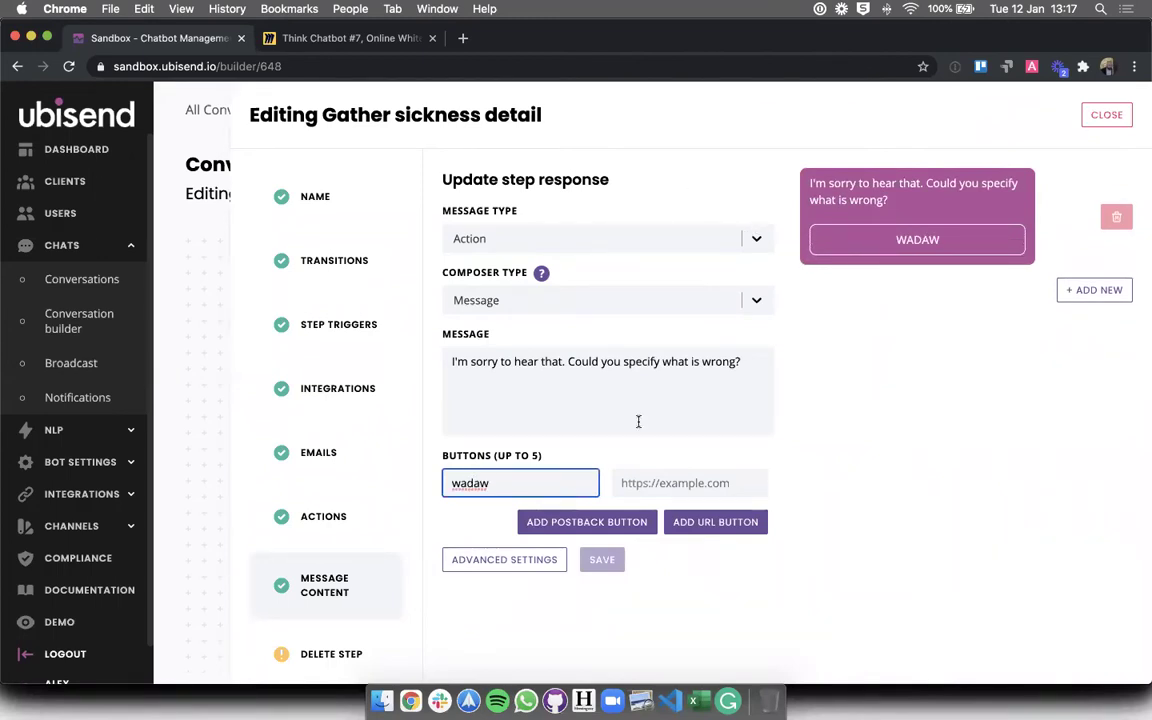
click(751, 241)
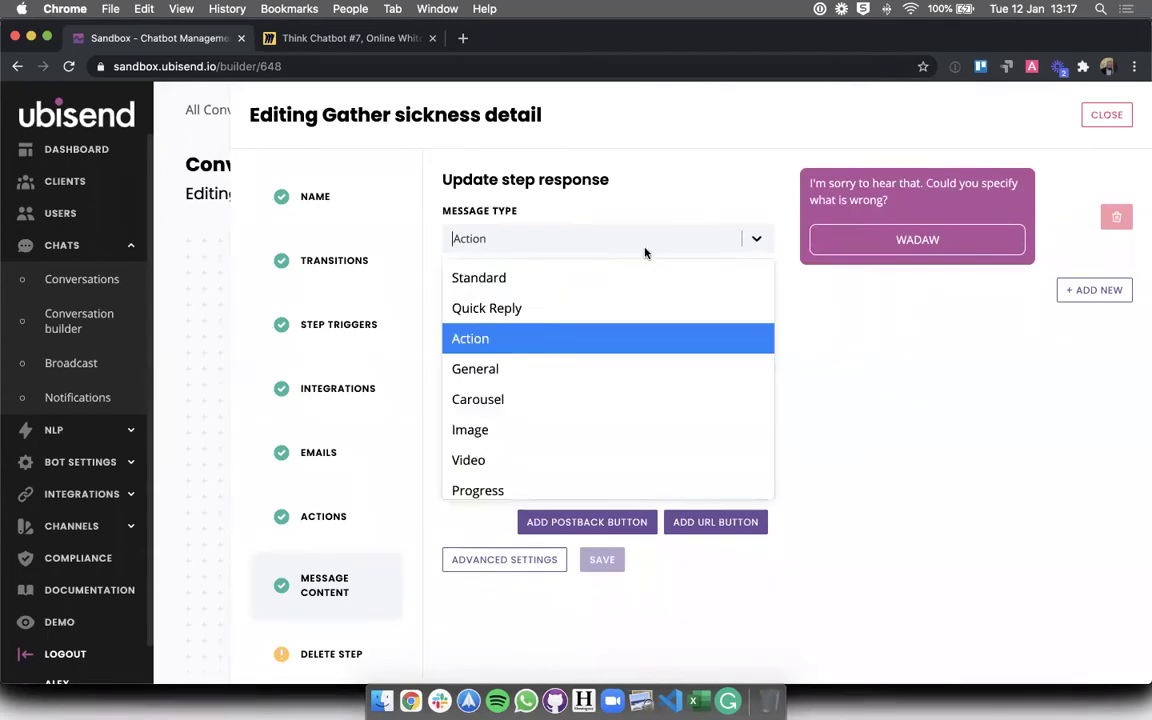
click(510, 366)
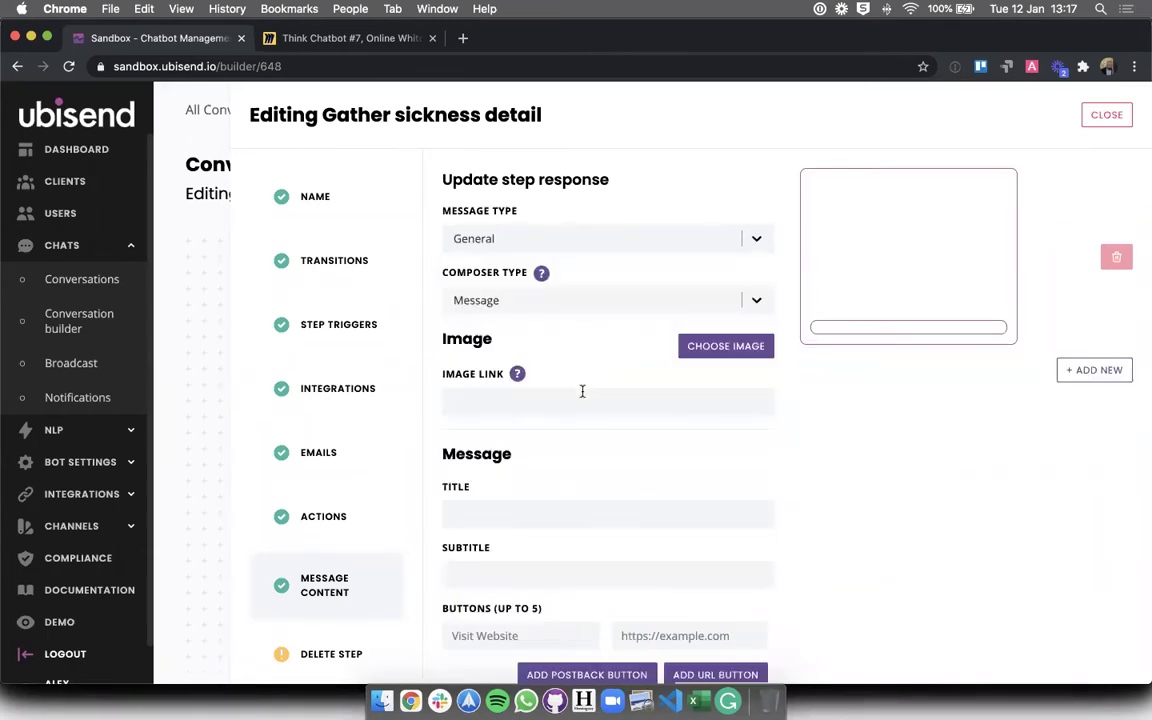
click(612, 234)
scroll(525, 401, down, 1)
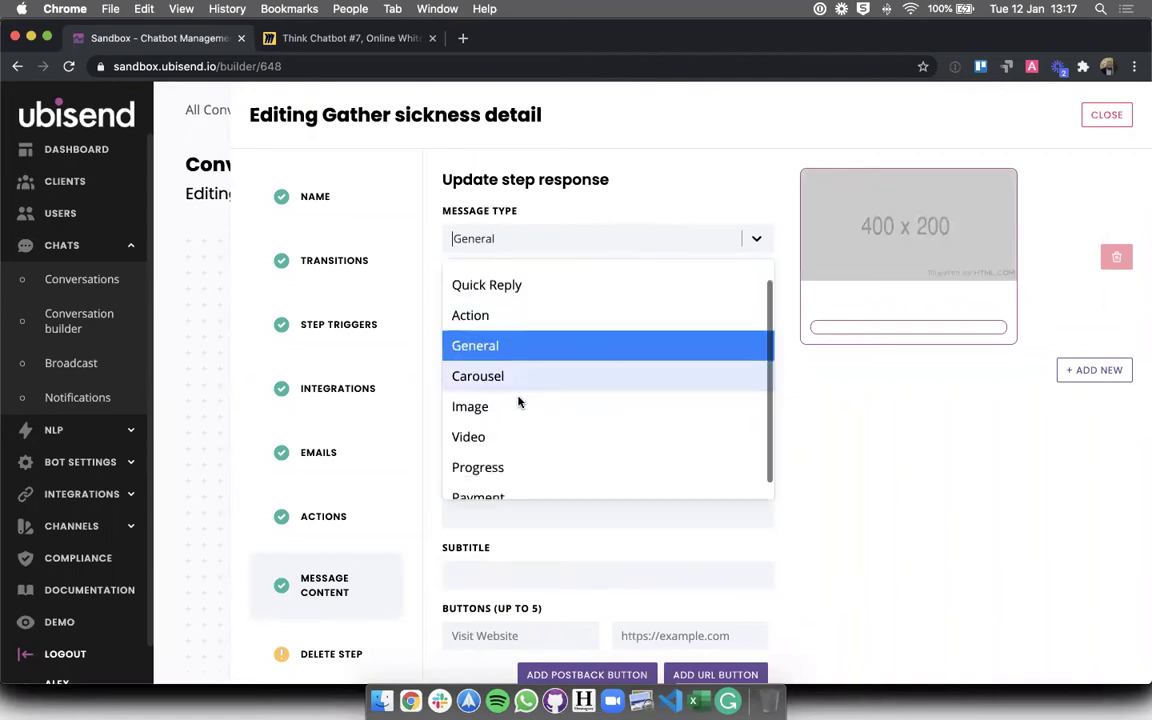
click(482, 390)
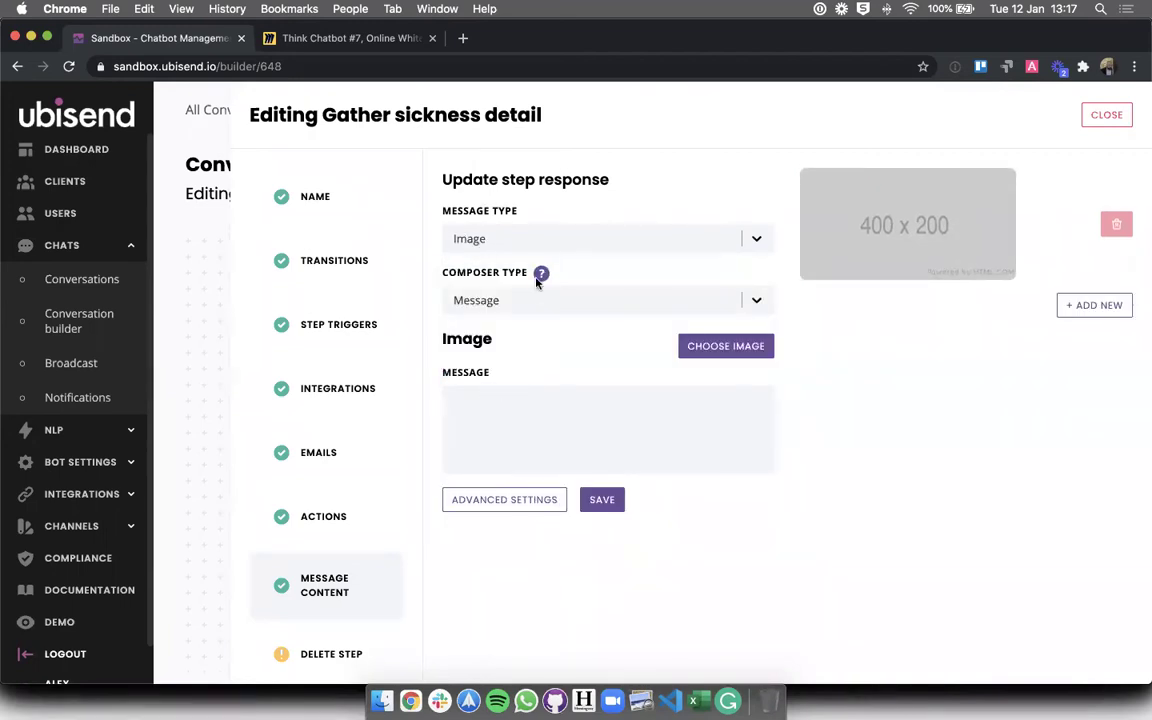
click(579, 236)
scroll(520, 425, down, 1)
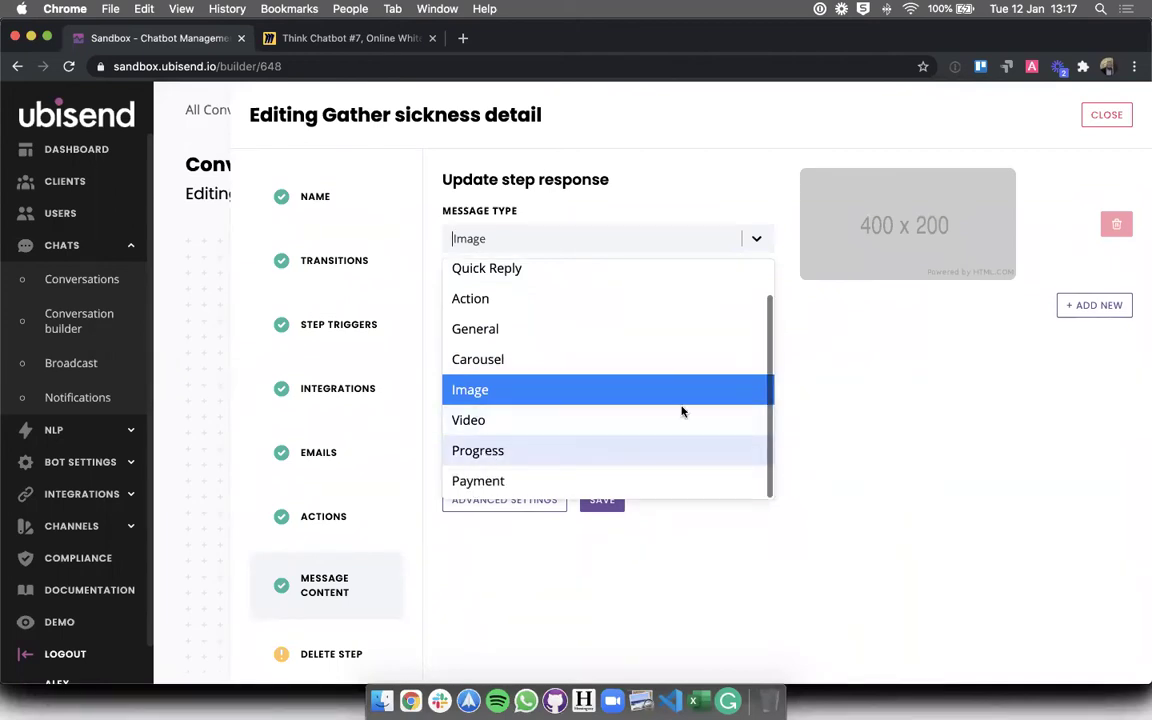
scroll(682, 410, up, 1)
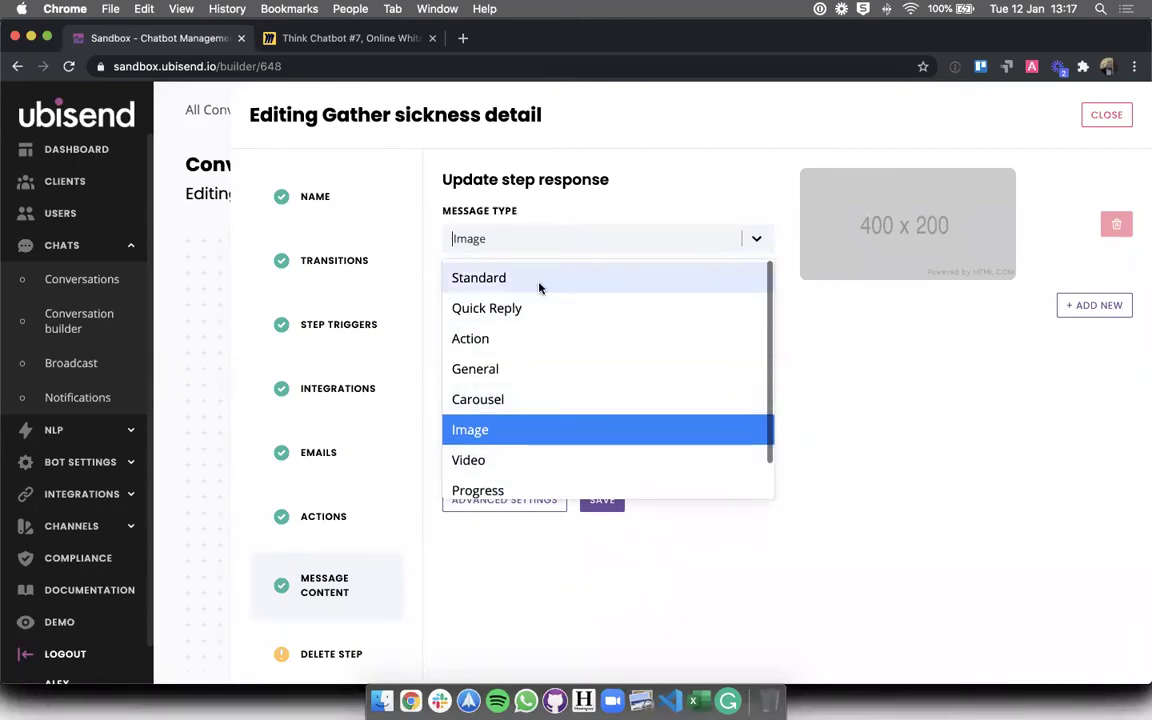
click(540, 280)
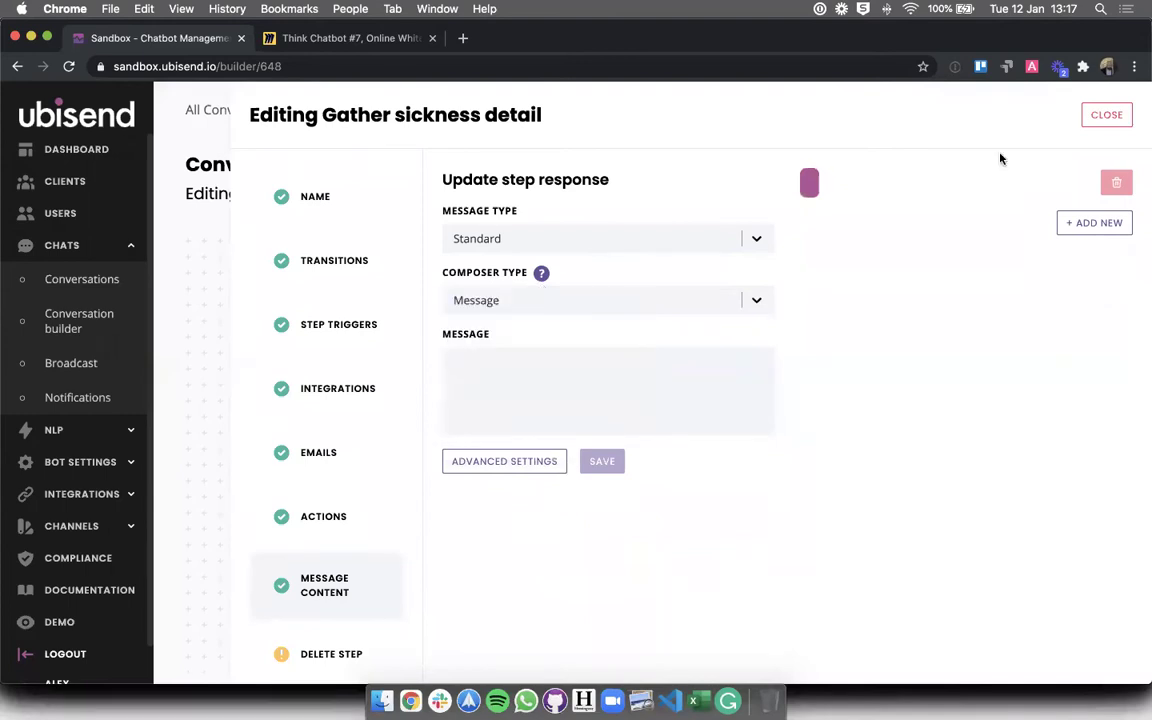
click(1106, 114)
click(750, 498)
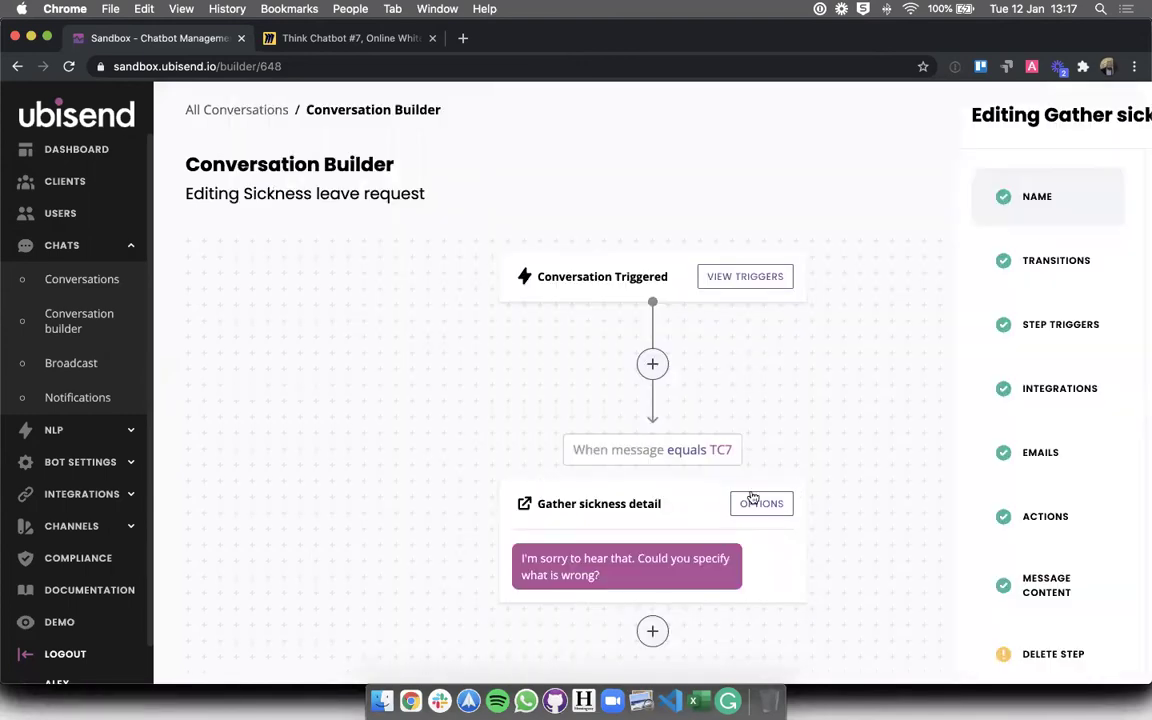
- Add trial 'migraine' spelling lines under the question, then delete them, leaving the message unchanged
click(350, 596)
click(553, 346)
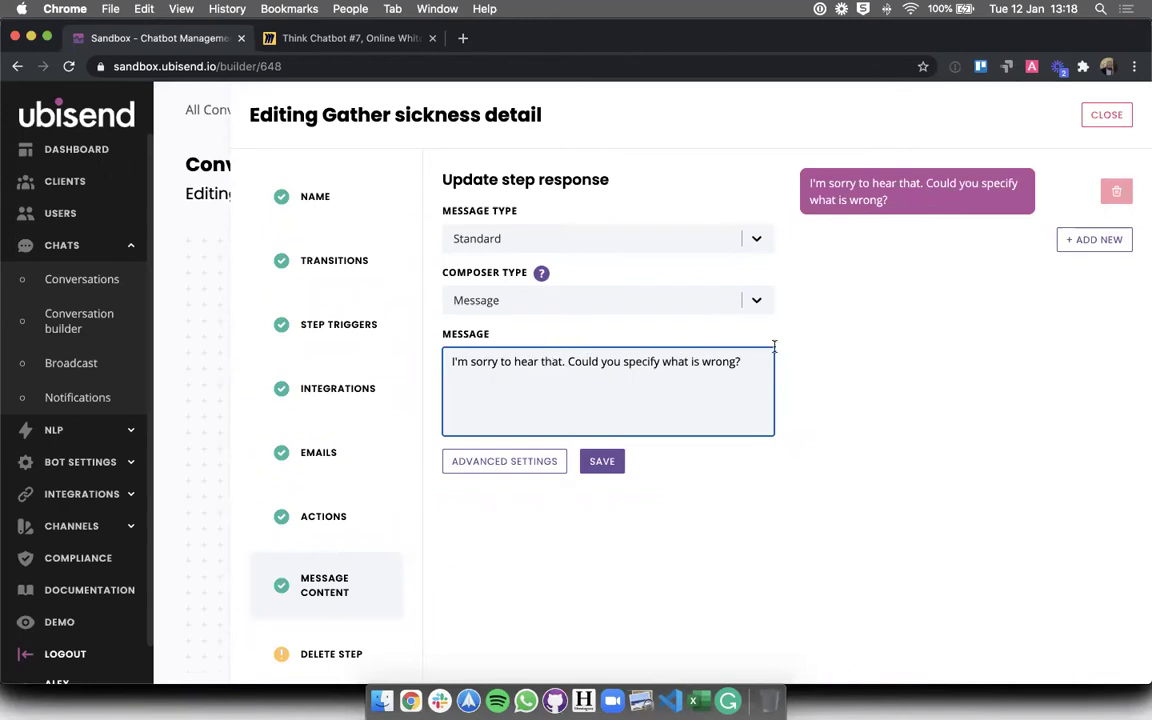
key(Return)
key(Return)
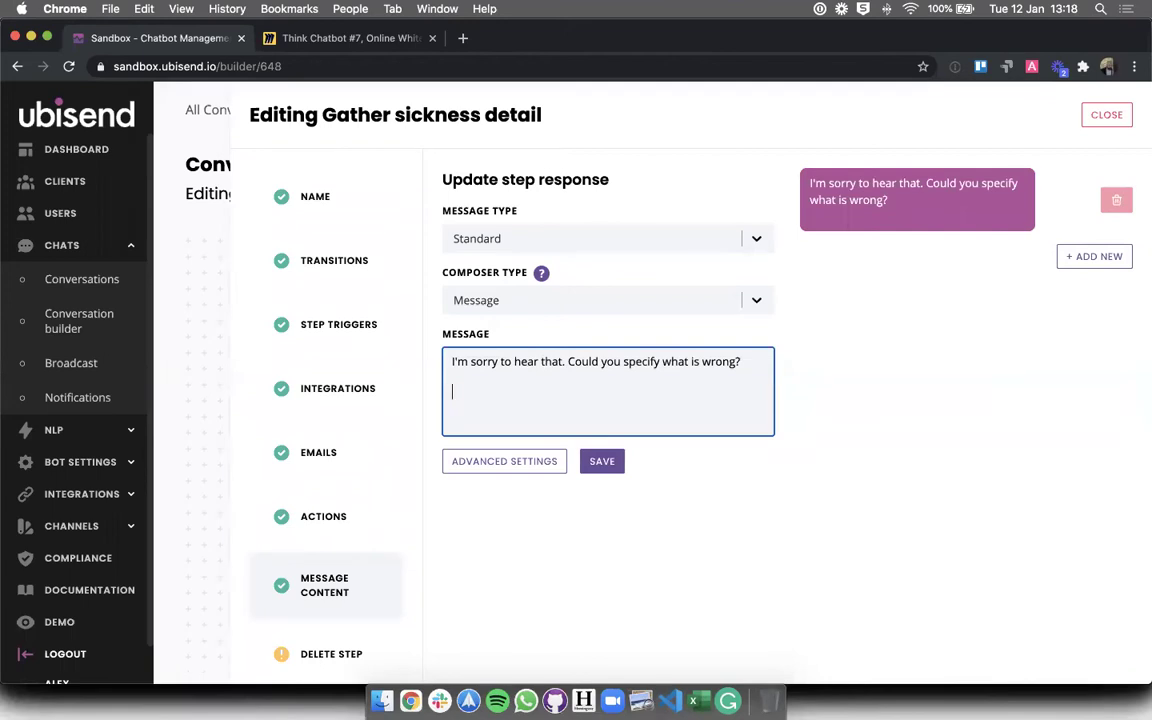
text(migraine)
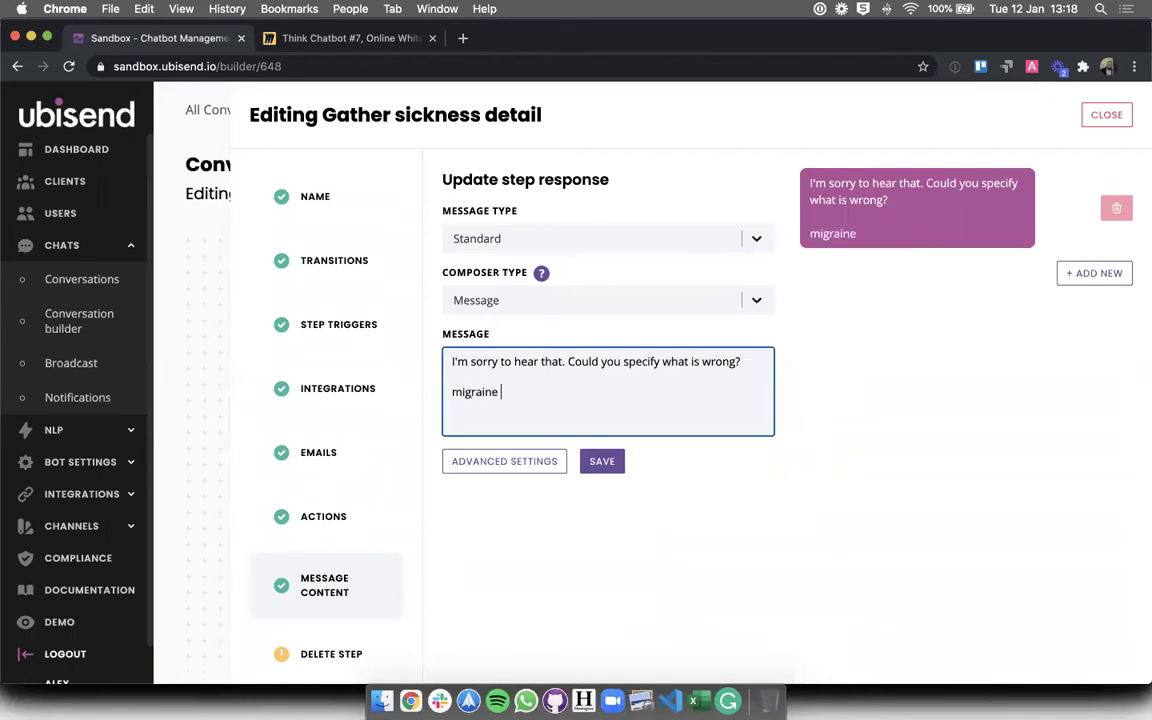
key(Return)
text(migr)
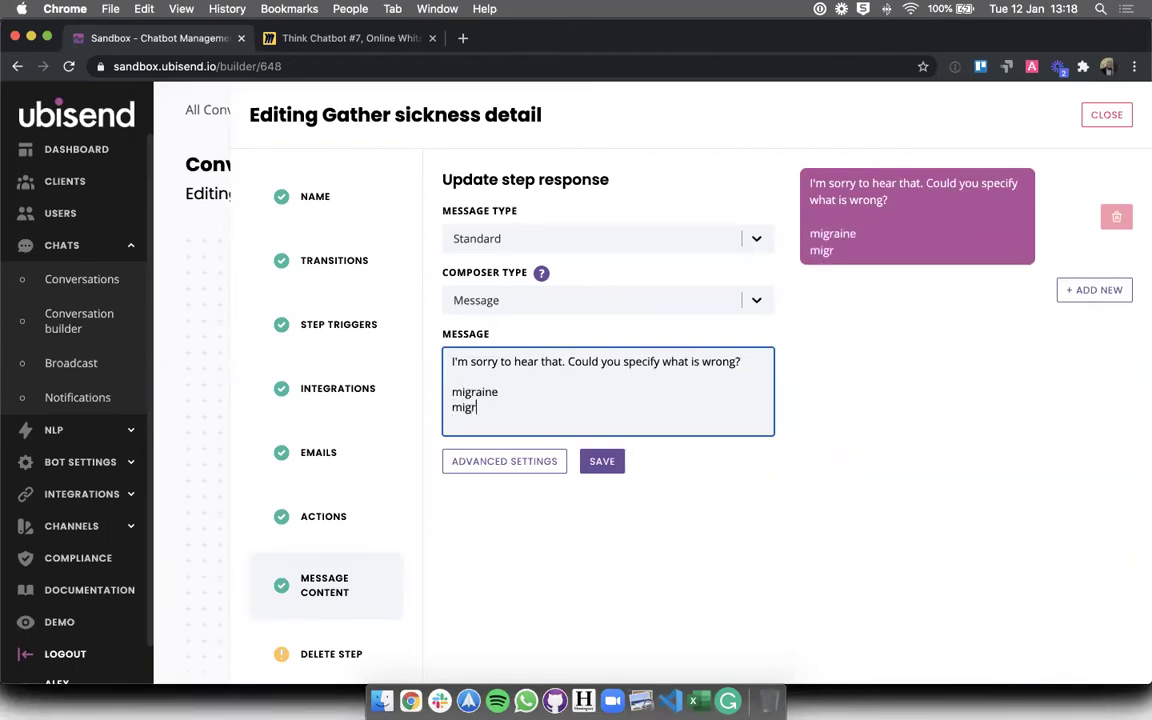
text(ane )
text(migrinam)
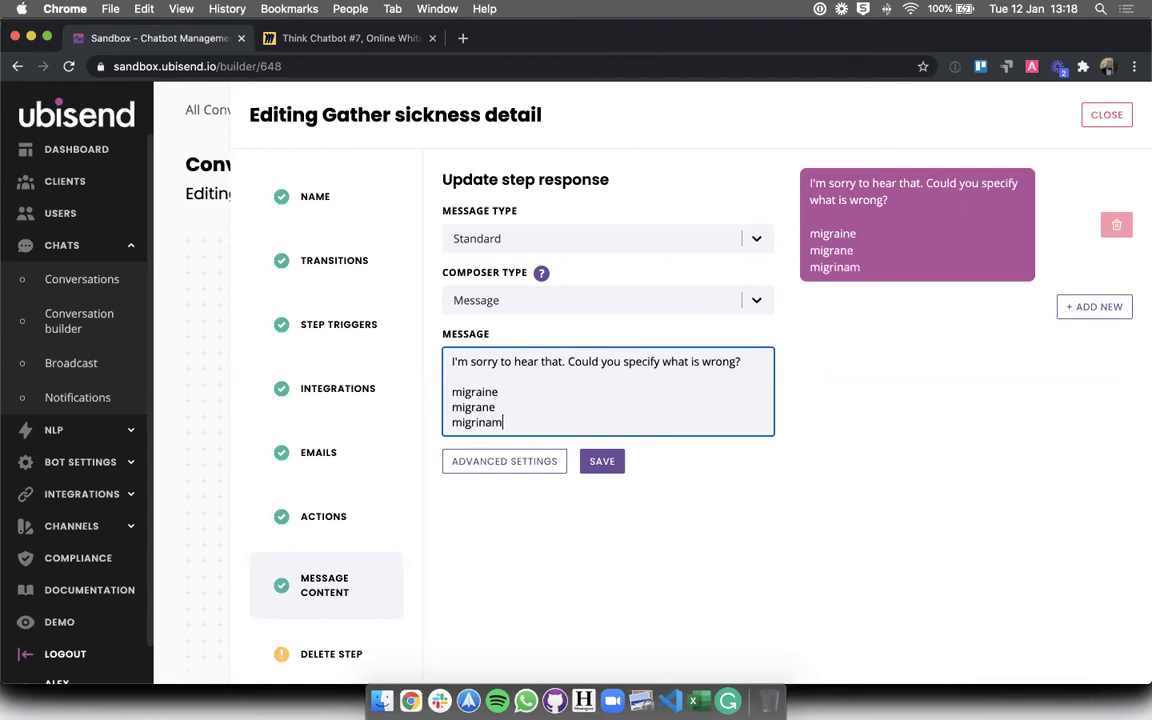
key(super+a)
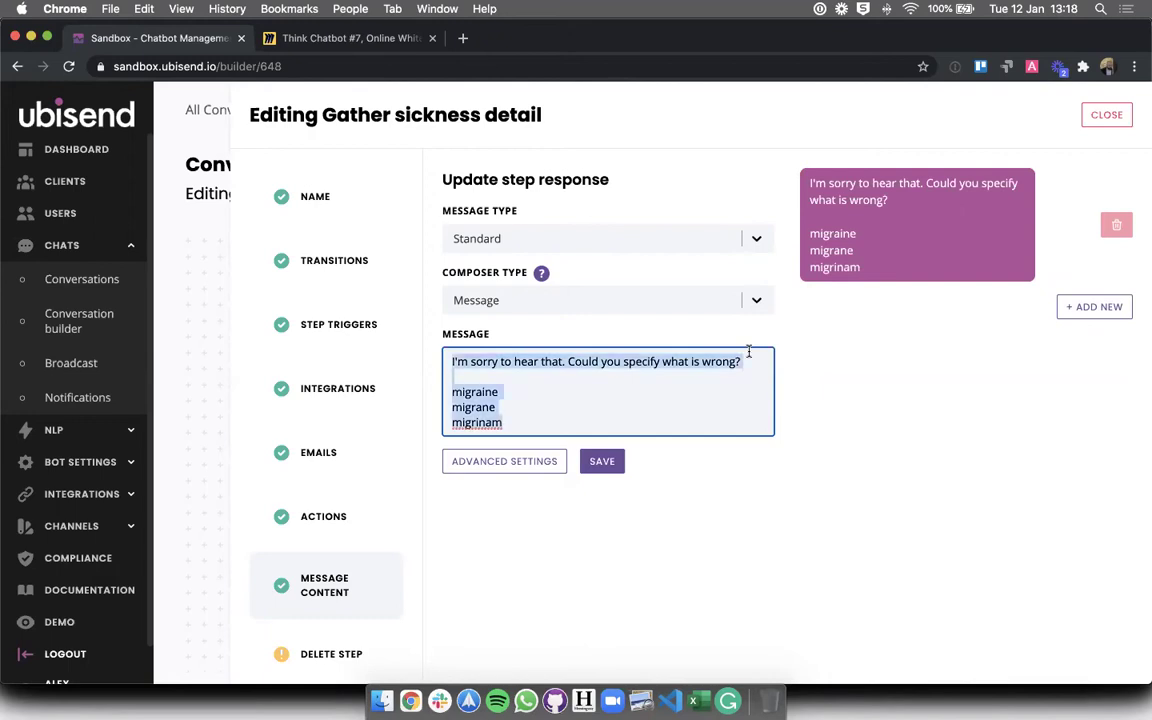
drag(748, 352, 750, 418)
key(BackSpace)
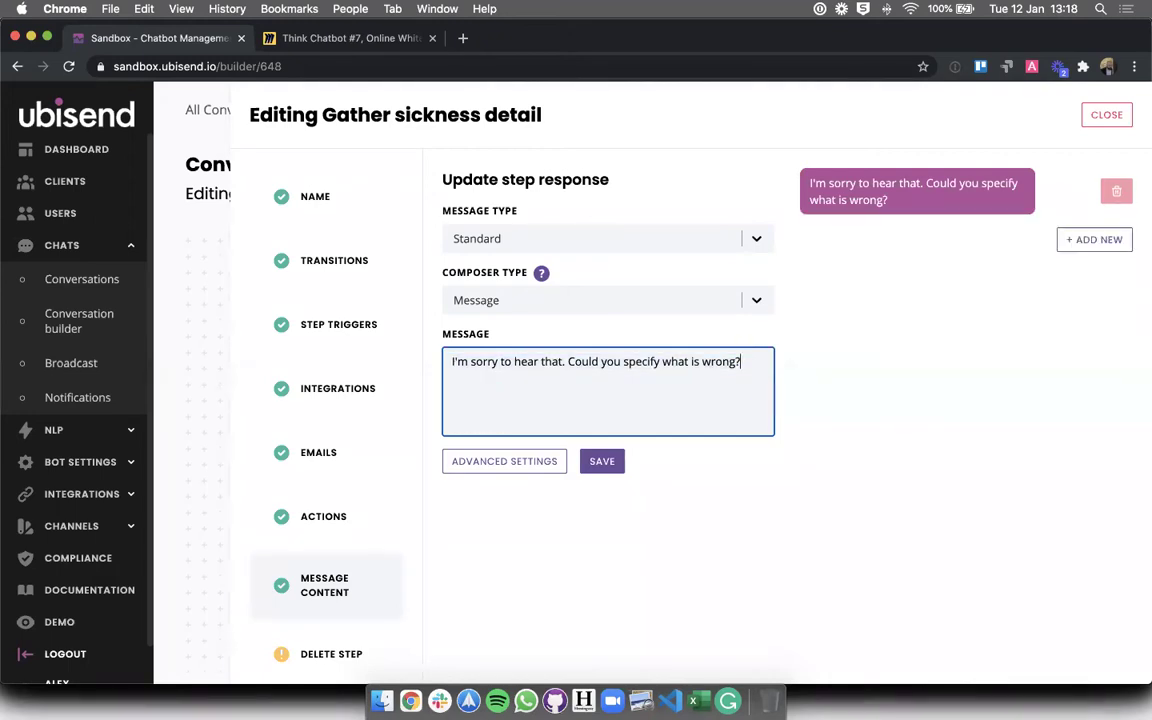
click(712, 543)
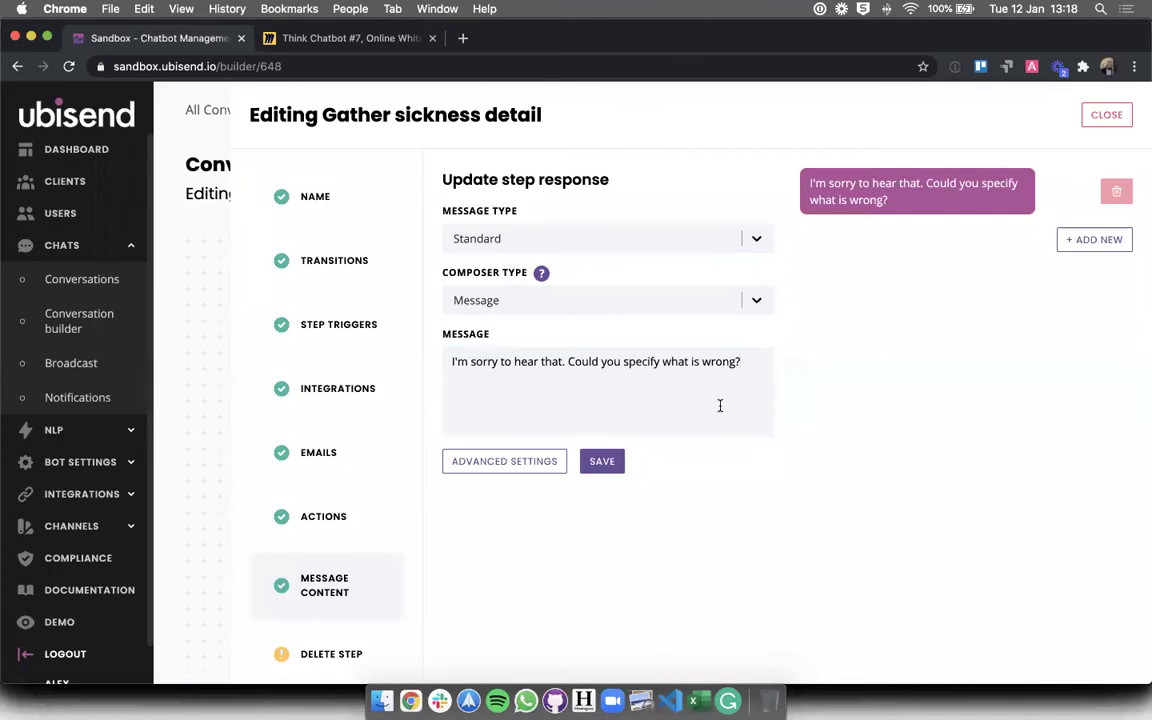
click(757, 242)
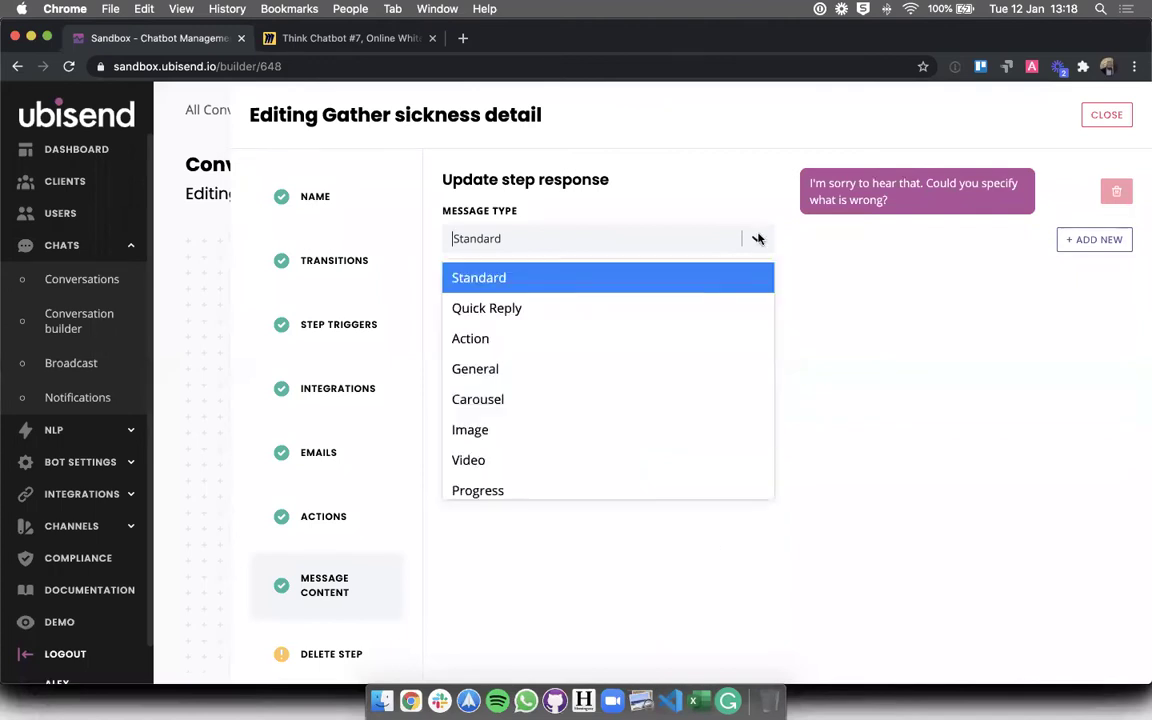
- Switch Gather sickness detail's message type to Quick Reply and go to the first reply field
click(675, 308)
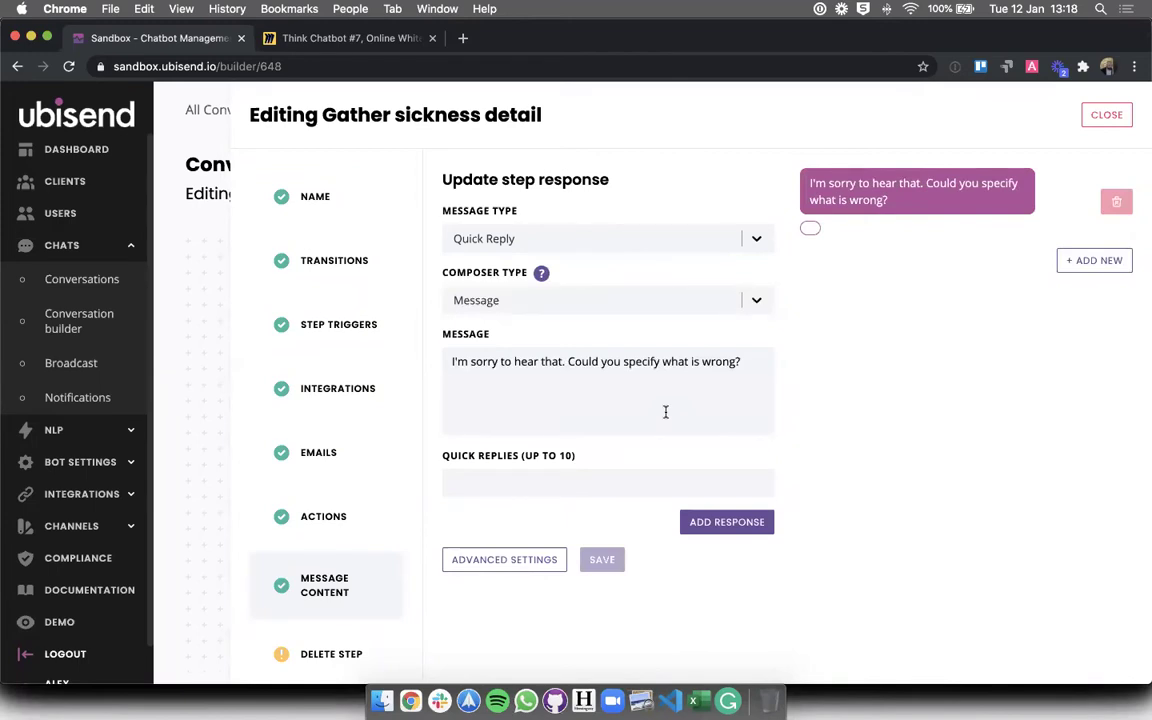
drag(548, 458, 577, 462)
click(571, 477)
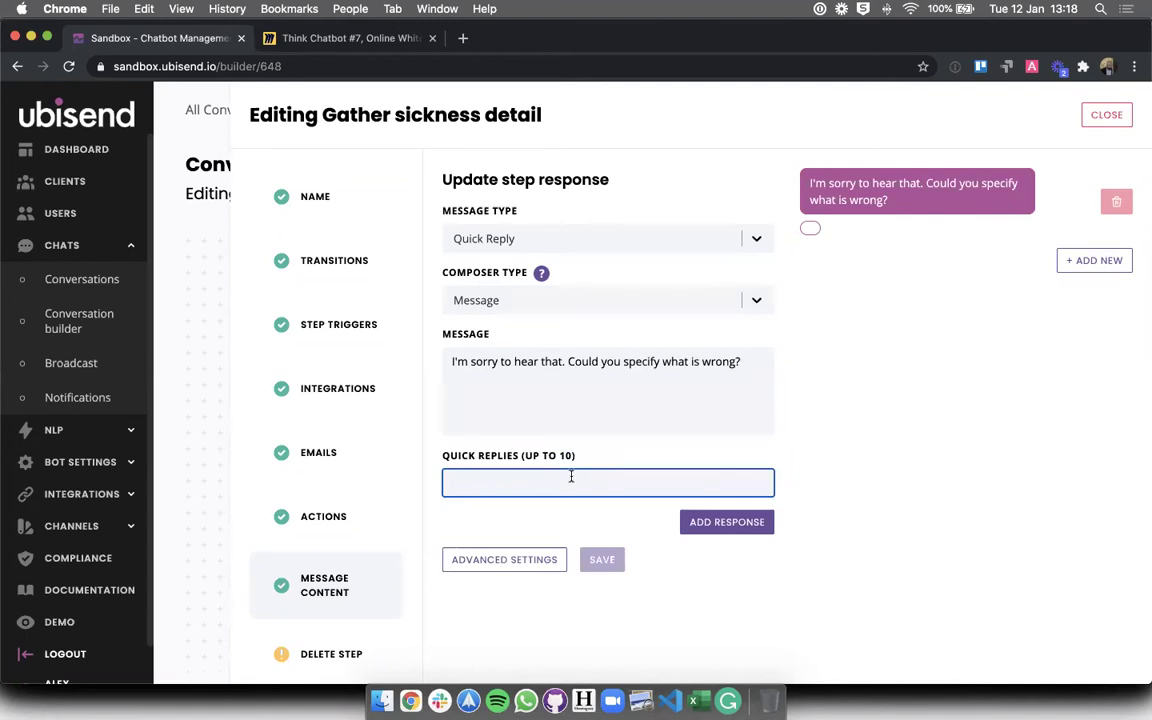
- Enter Flu, Migraine and Cold as the first three quick replies
text(Flu)
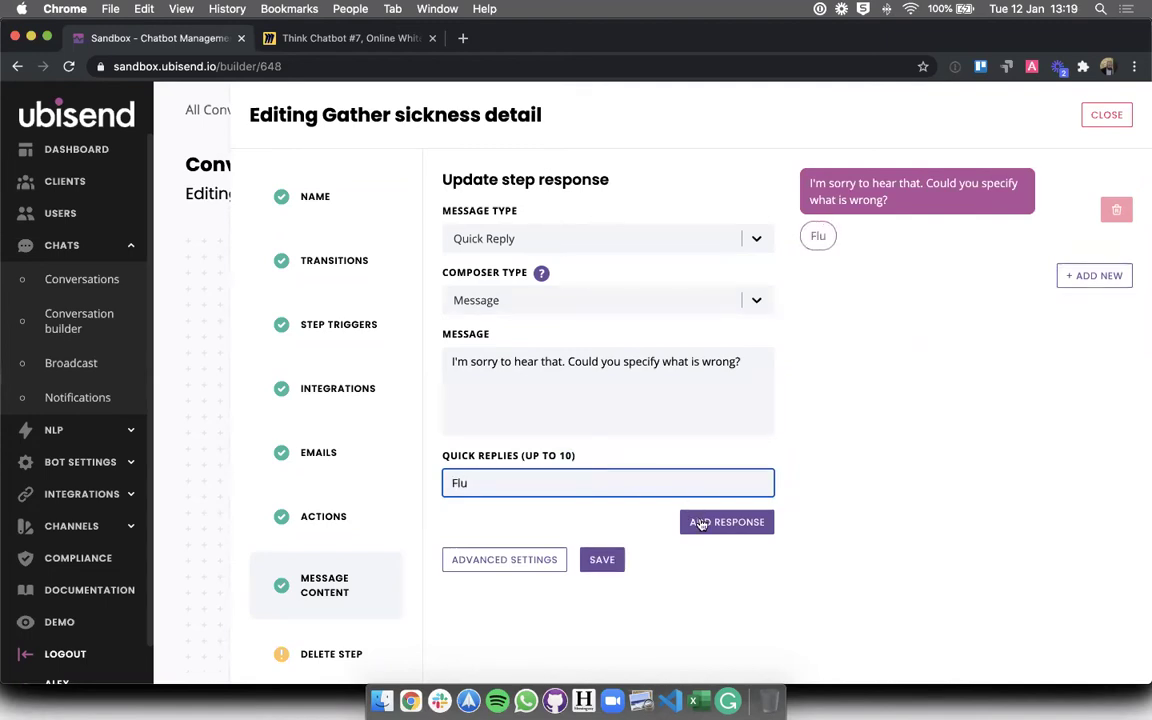
click(703, 525)
click(658, 518)
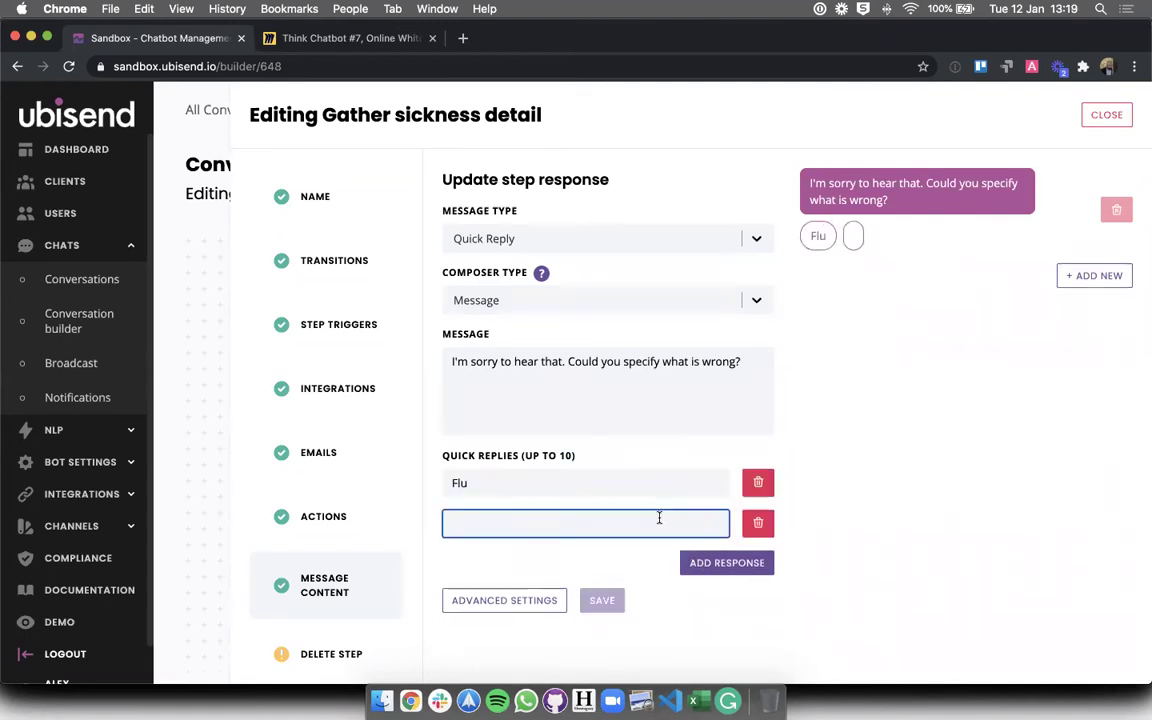
text(Migraine)
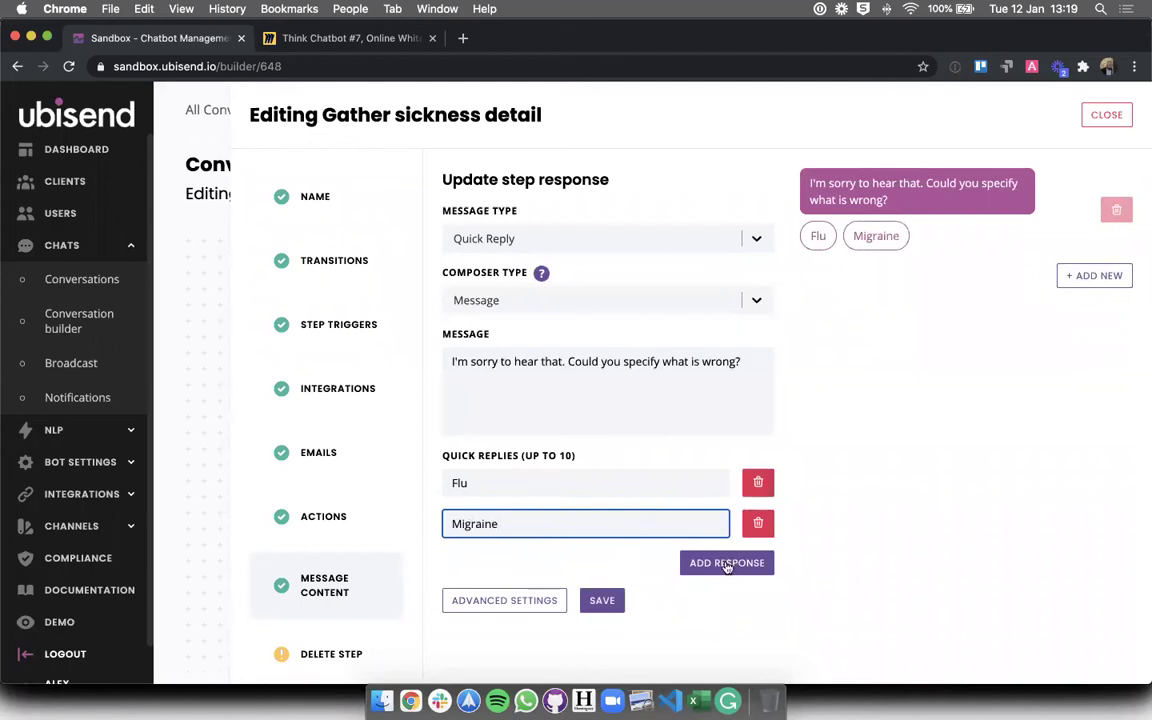
click(727, 562)
click(598, 552)
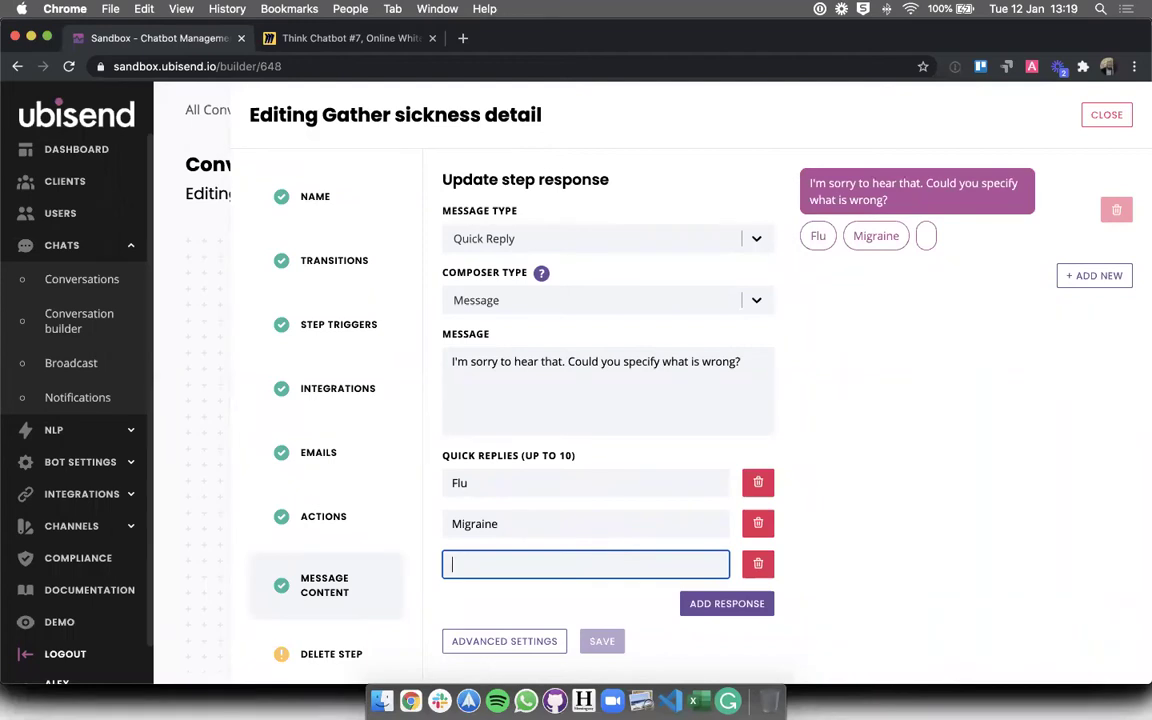
text(Cold)
- Add a fourth reply 'I'd rather not say', replacing 'Something else', plus a fifth blank reply field
click(703, 603)
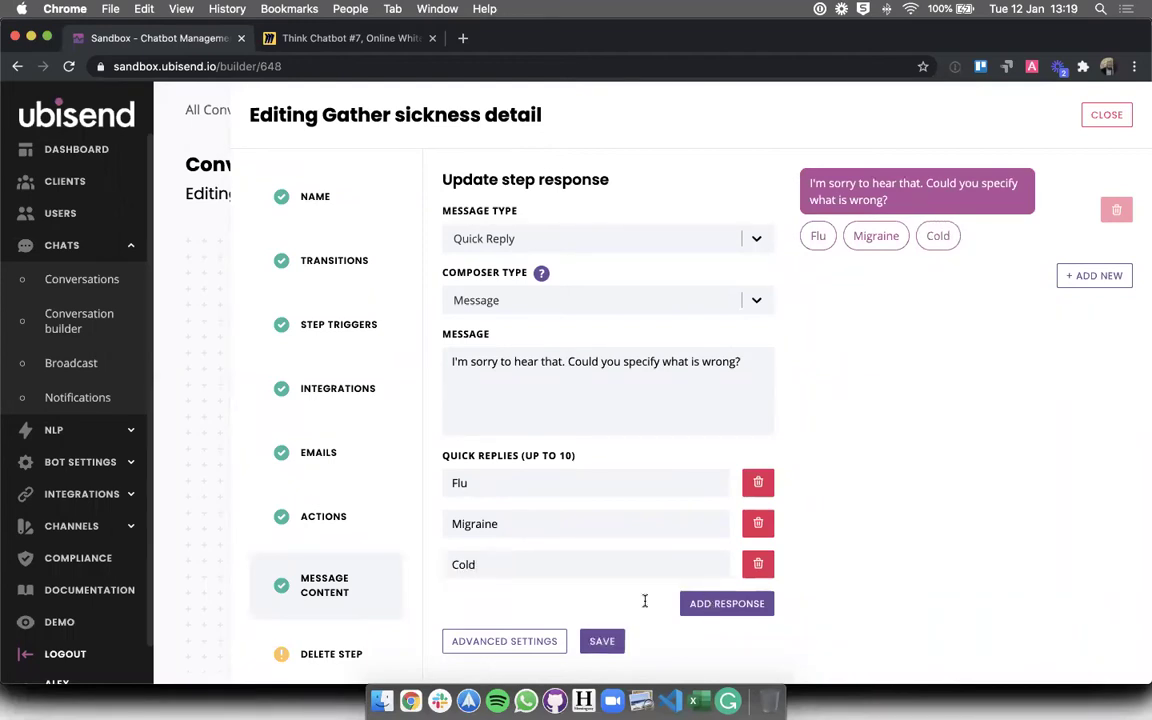
click(624, 603)
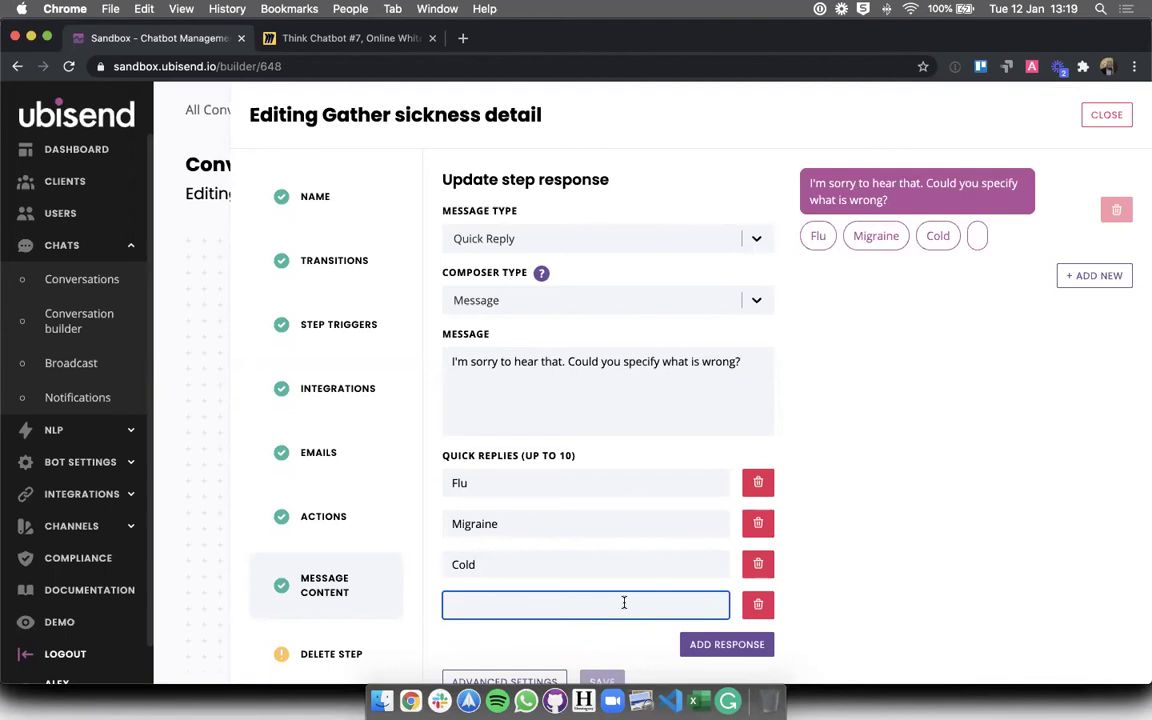
text(Something else)
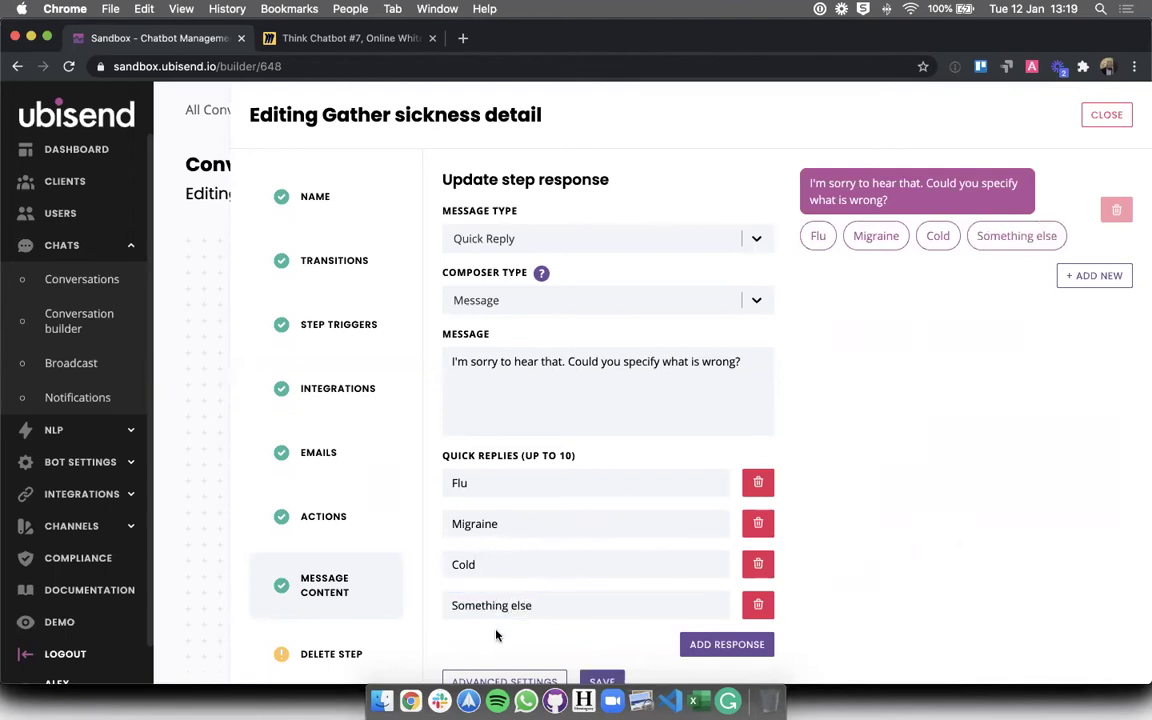
click(563, 604)
key(super+a)
text(I'd rather not say)
click(928, 564)
scroll(821, 541, down, 1)
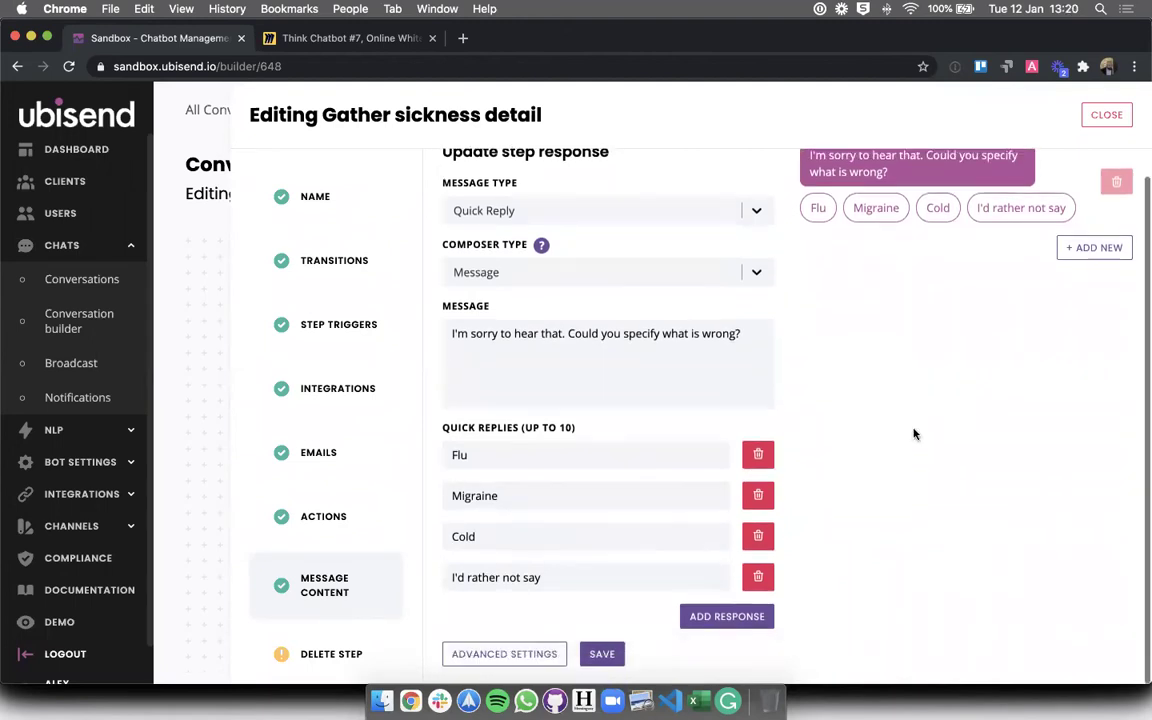
click(695, 616)
click(602, 621)
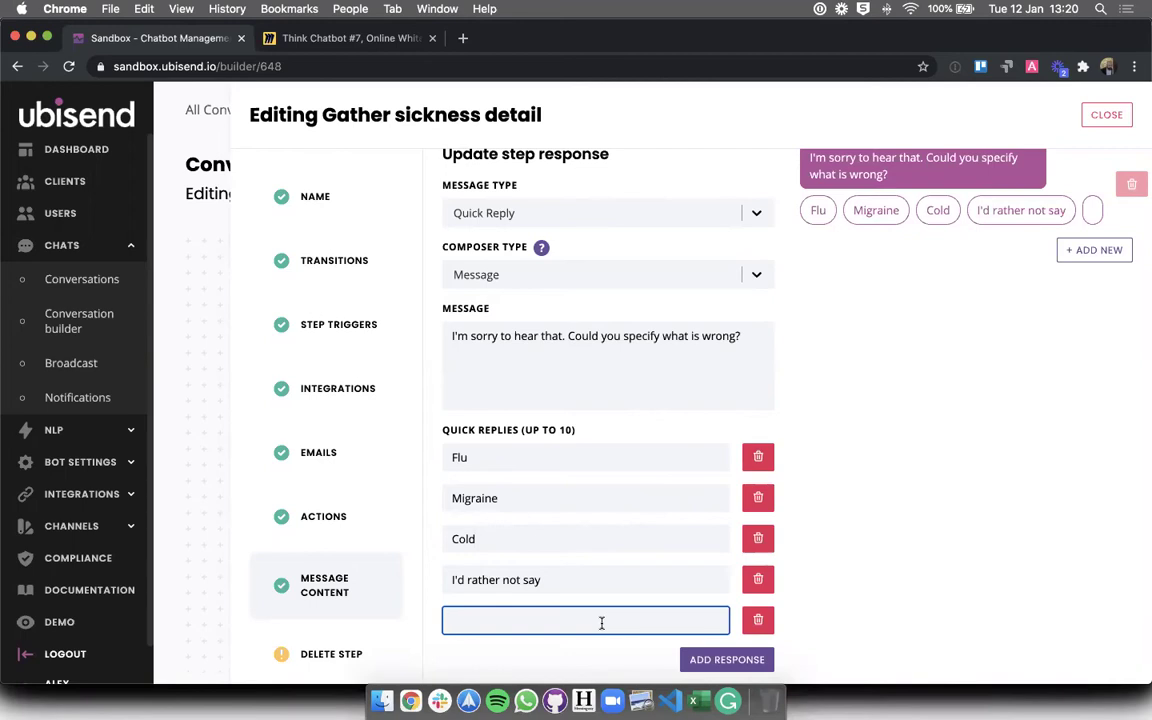
- Type Injury in the fifth quick reply, then delete that row so four replies remain
text(Injury)
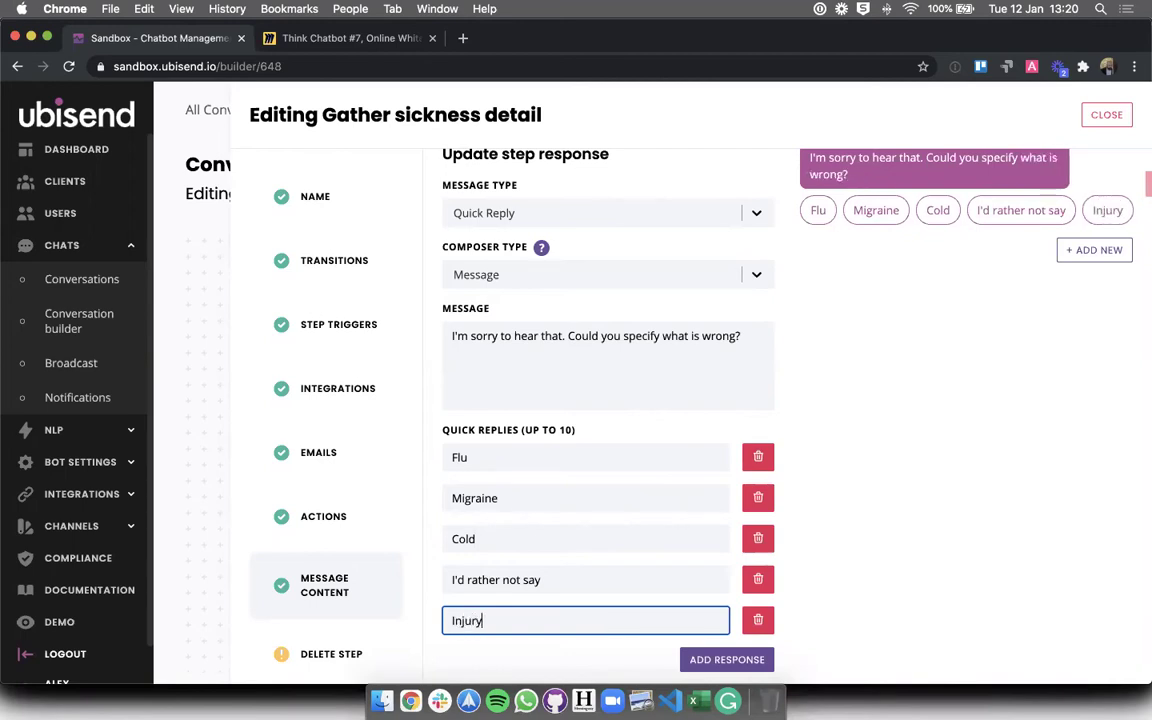
scroll(892, 231, right, 2)
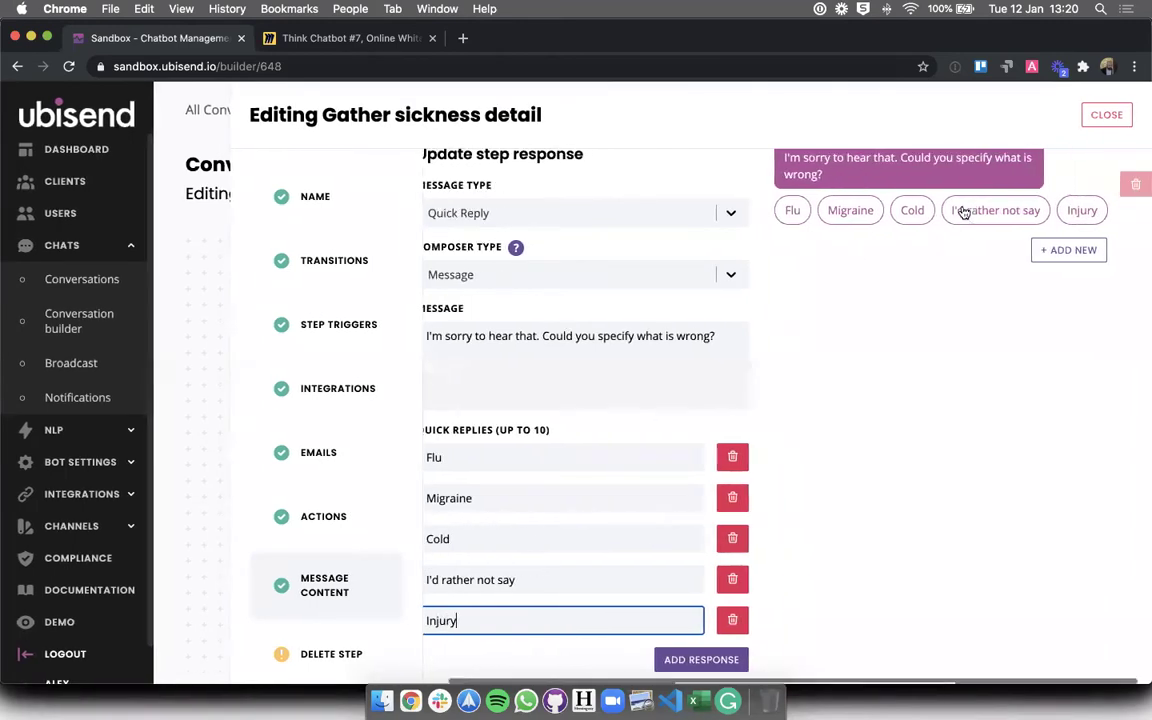
click(731, 619)
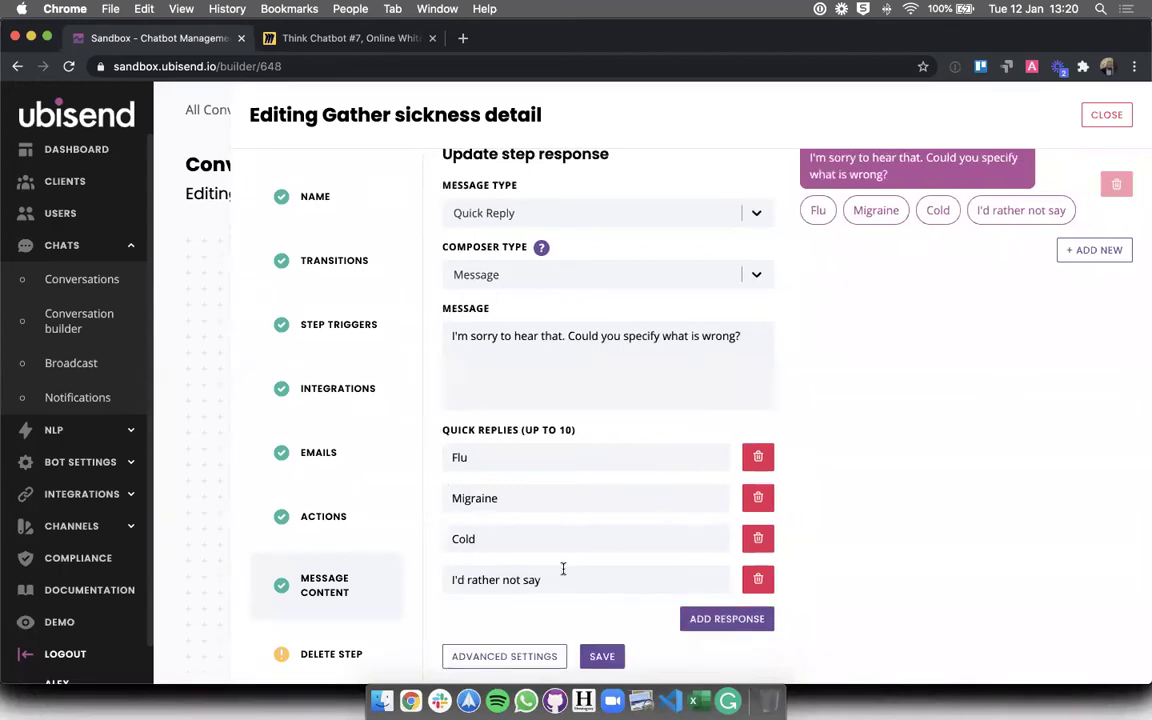
scroll(756, 542, up, 1)
scroll(756, 542, down, 1)
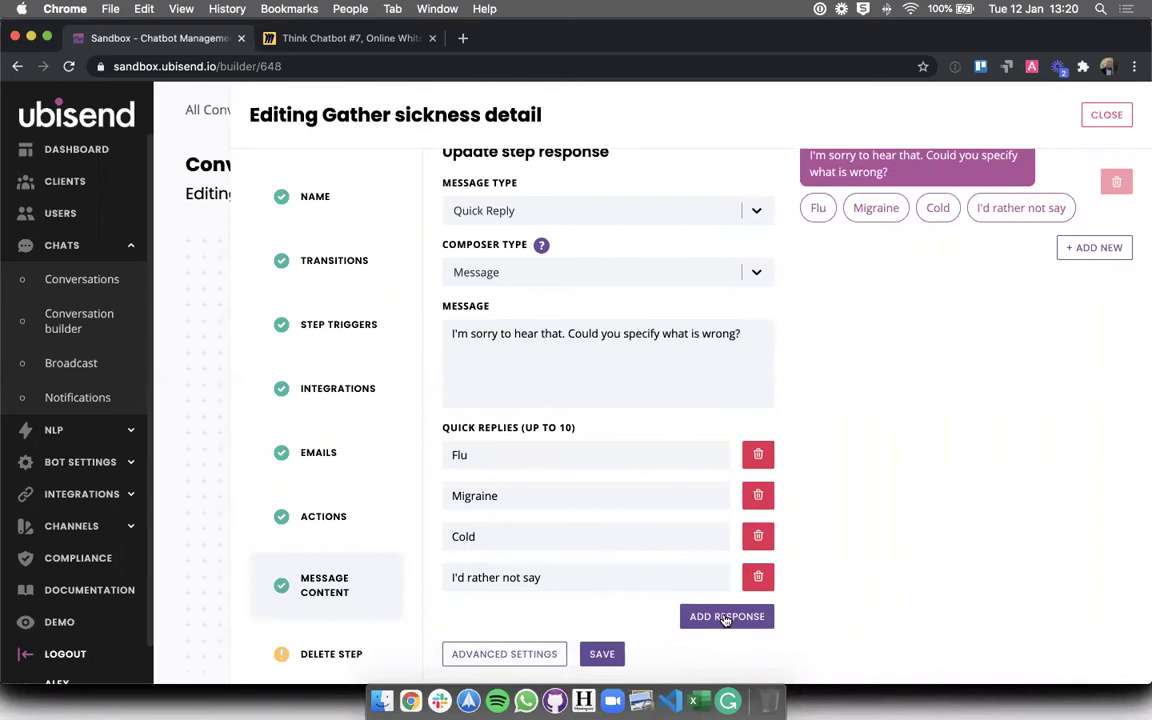
scroll(694, 524, up, 1)
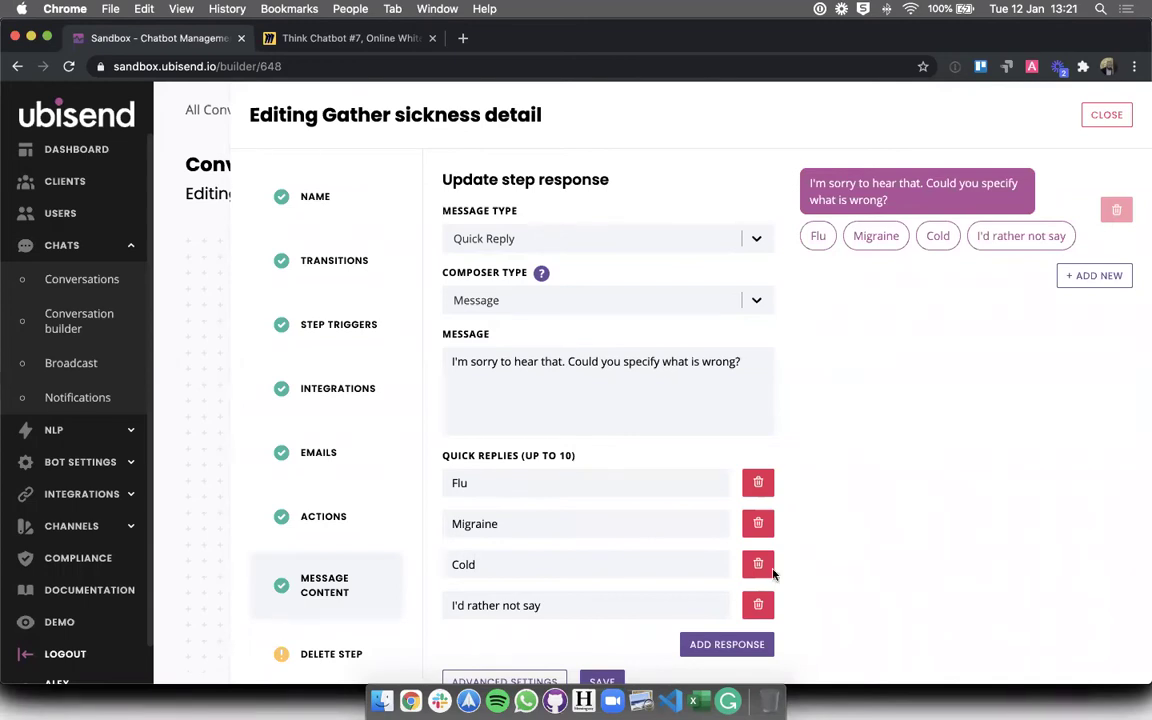
scroll(700, 518, down, 1)
- Save the Gather sickness detail step and return to the conversation flow
click(602, 654)
click(1118, 120)
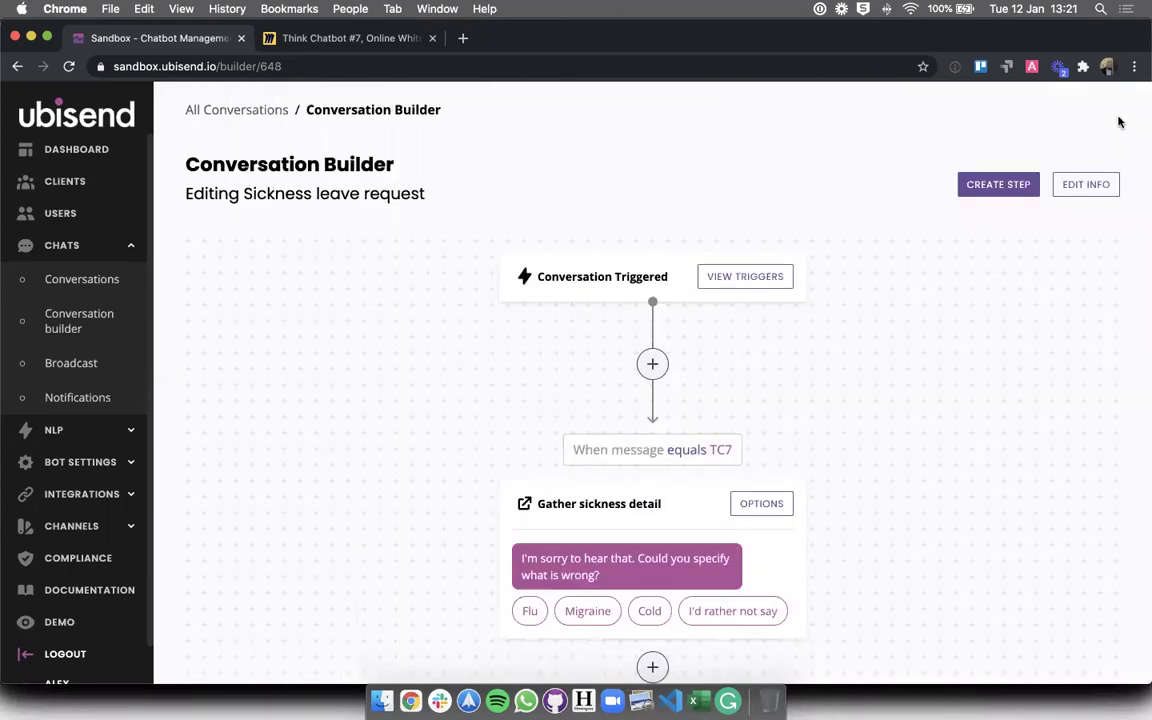
scroll(640, 400, down, 1)
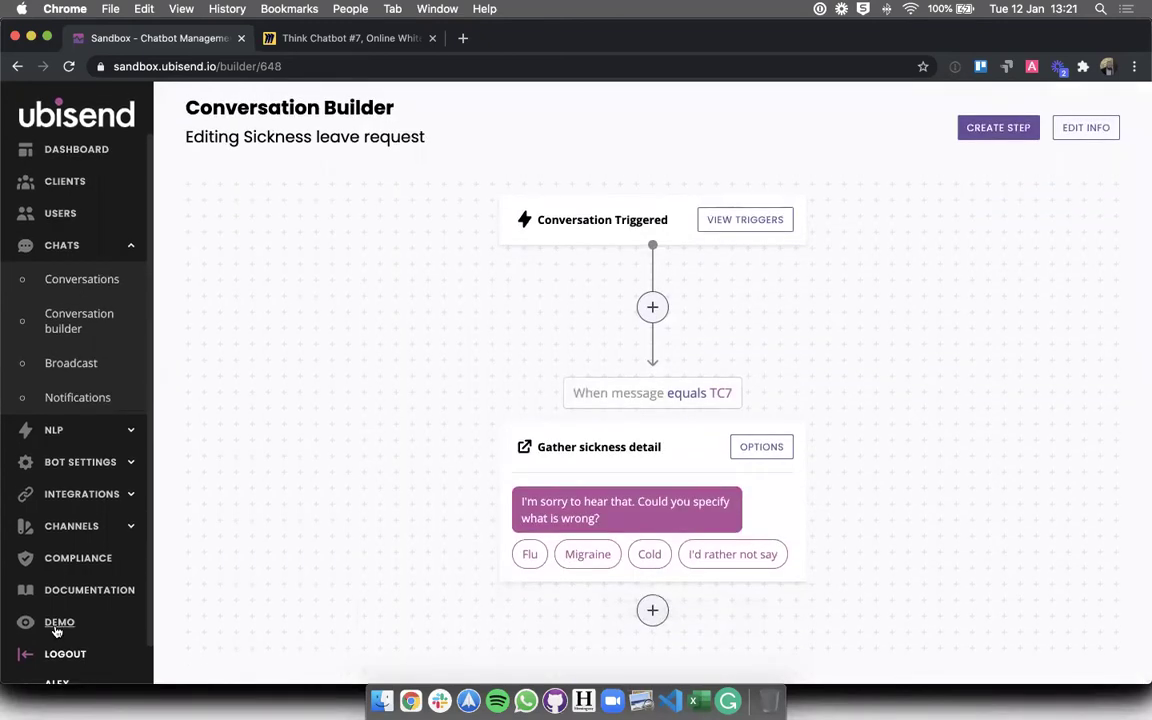
- In the demo chat, send TC7, then answer 'bellyache', which gets a didn't-understand reply
click(57, 624)
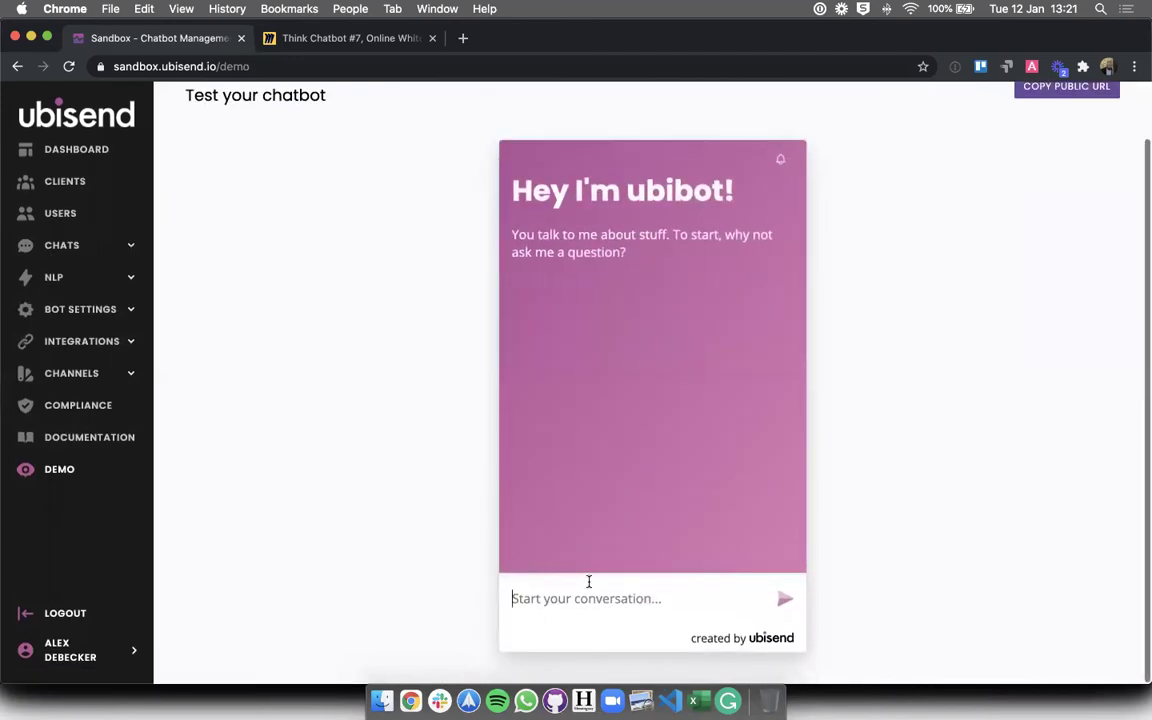
click(589, 581)
text(TC7)
key(Return)
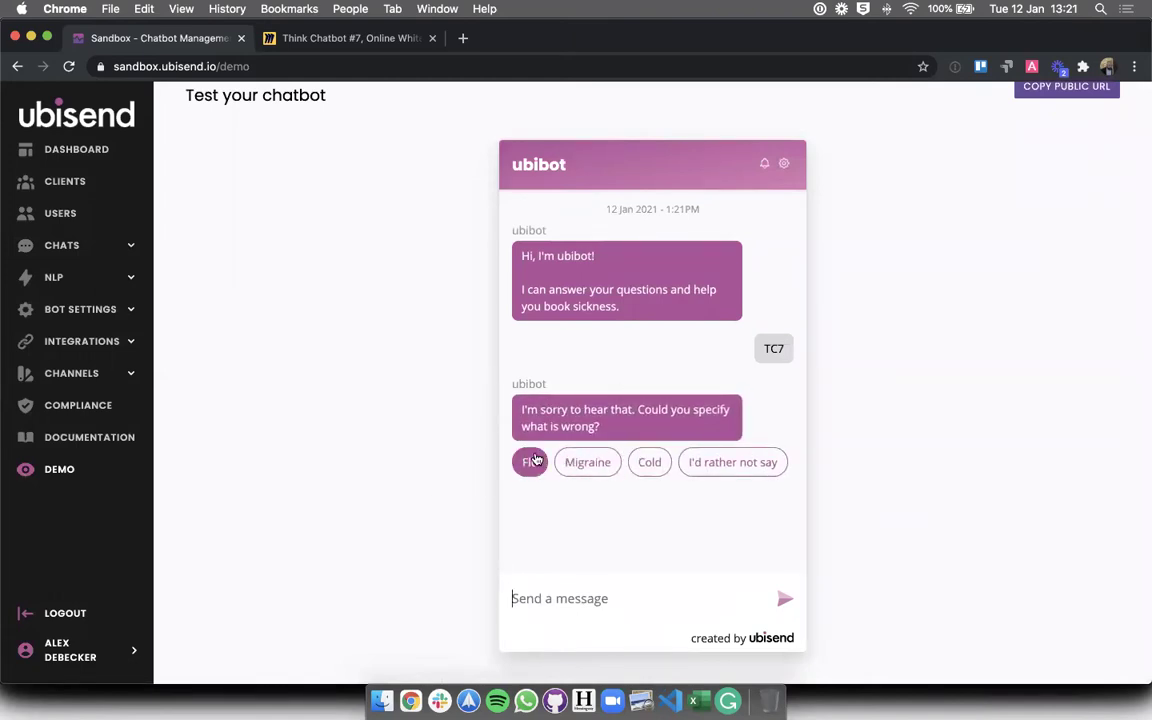
click(636, 599)
text(bel)
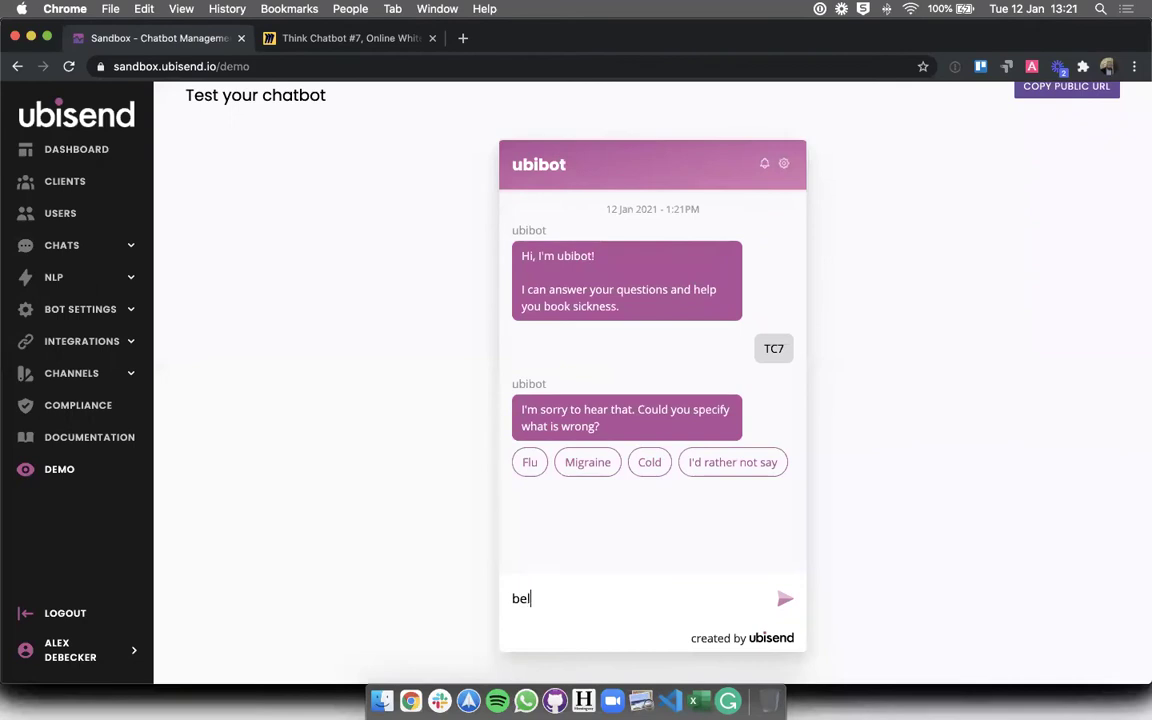
text(lyache)
key(Return)
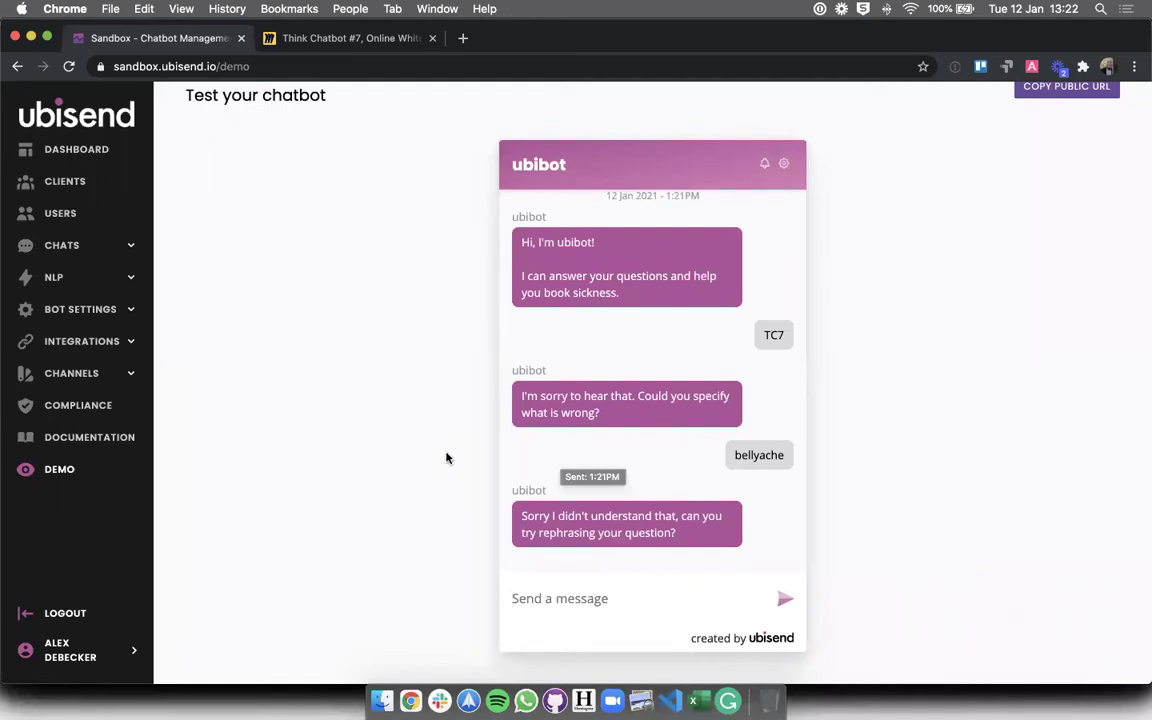
click(80, 245)
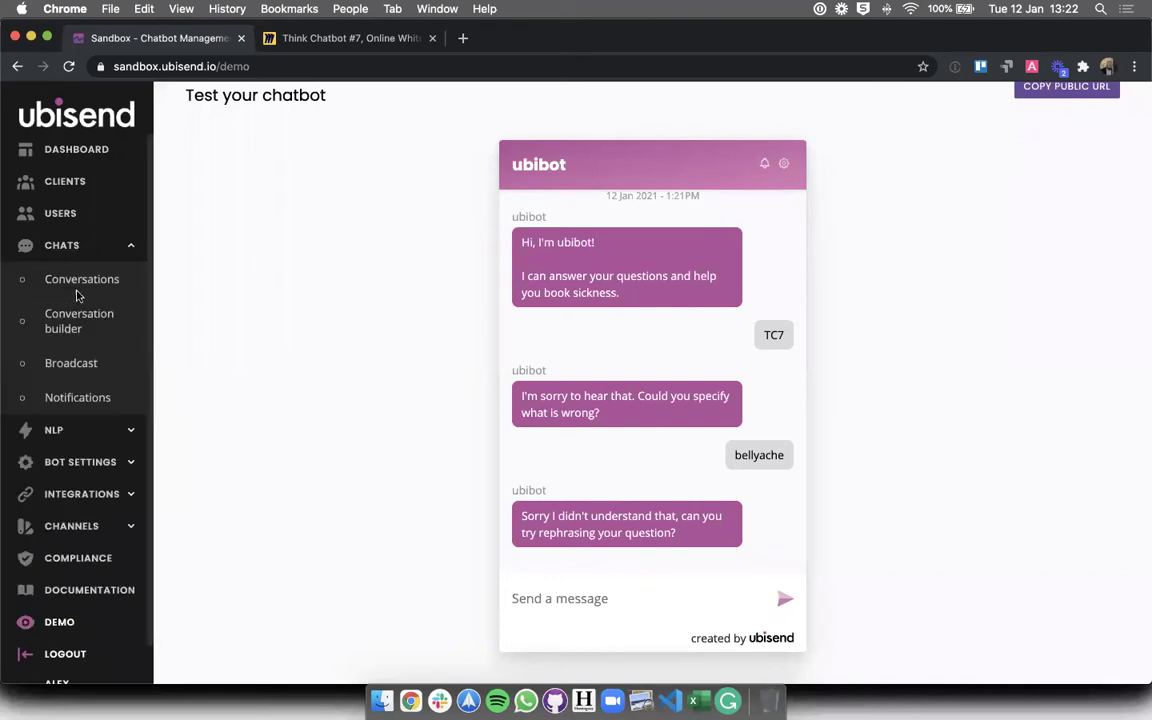
- Reopen Sickness leave request in the Conversation builder, checking the Miro flowchart in between
click(79, 320)
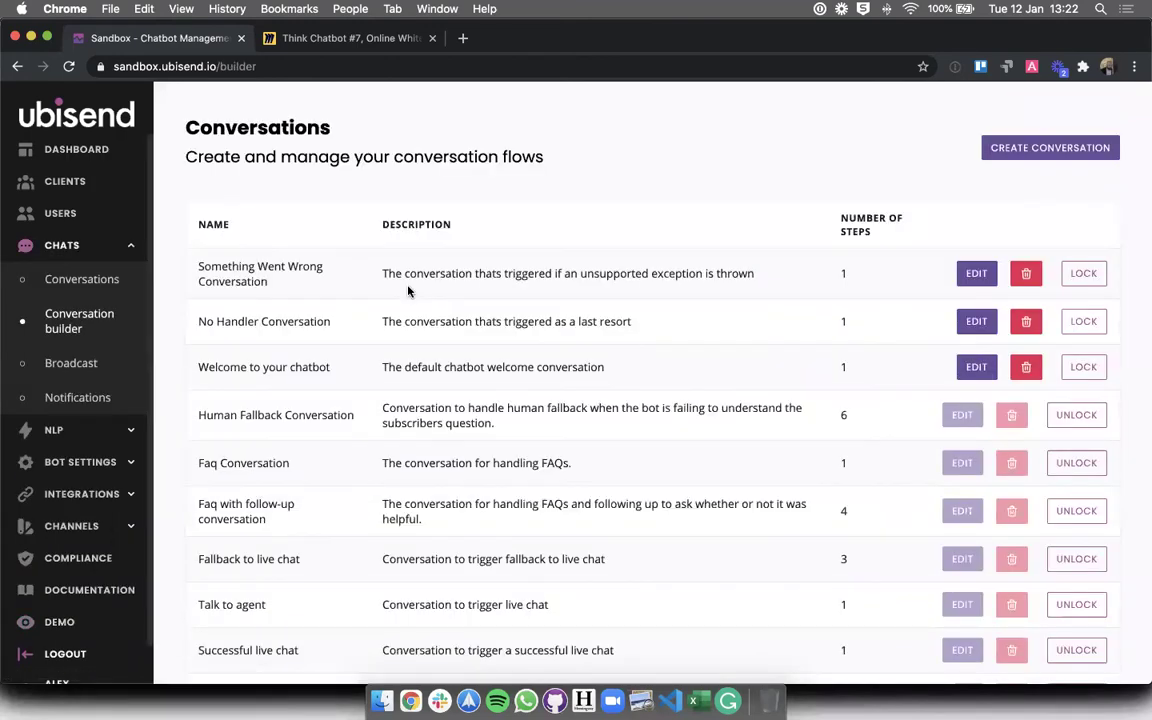
scroll(408, 291, down, 5)
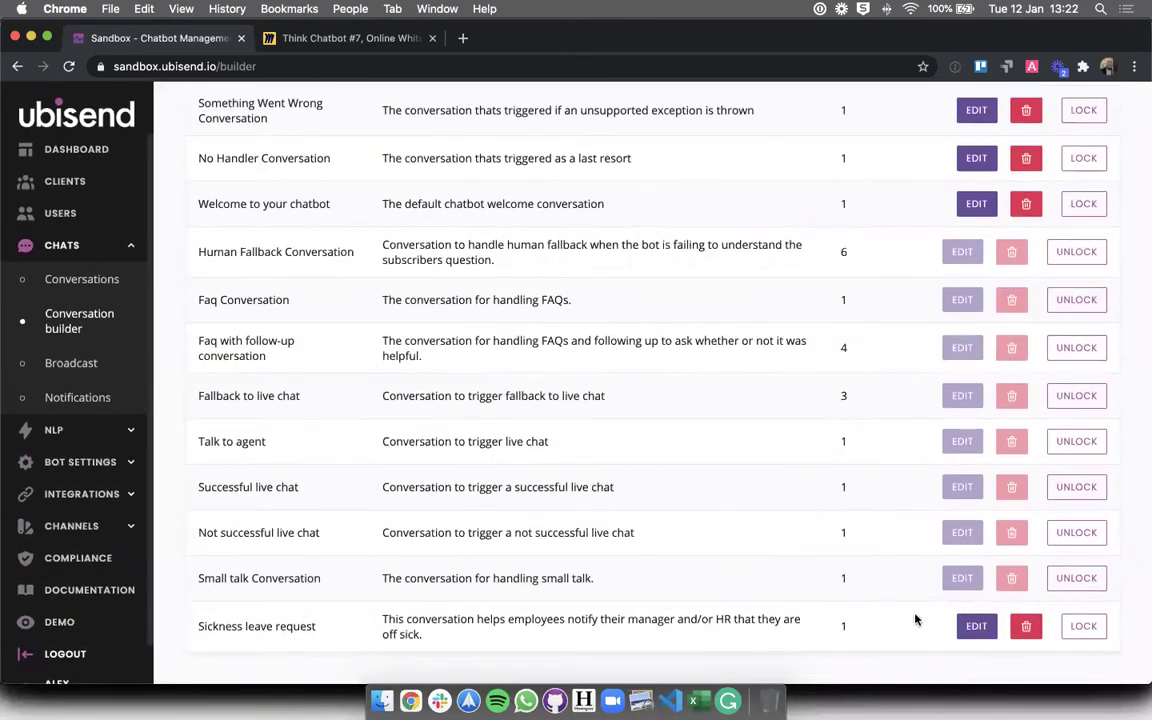
click(972, 626)
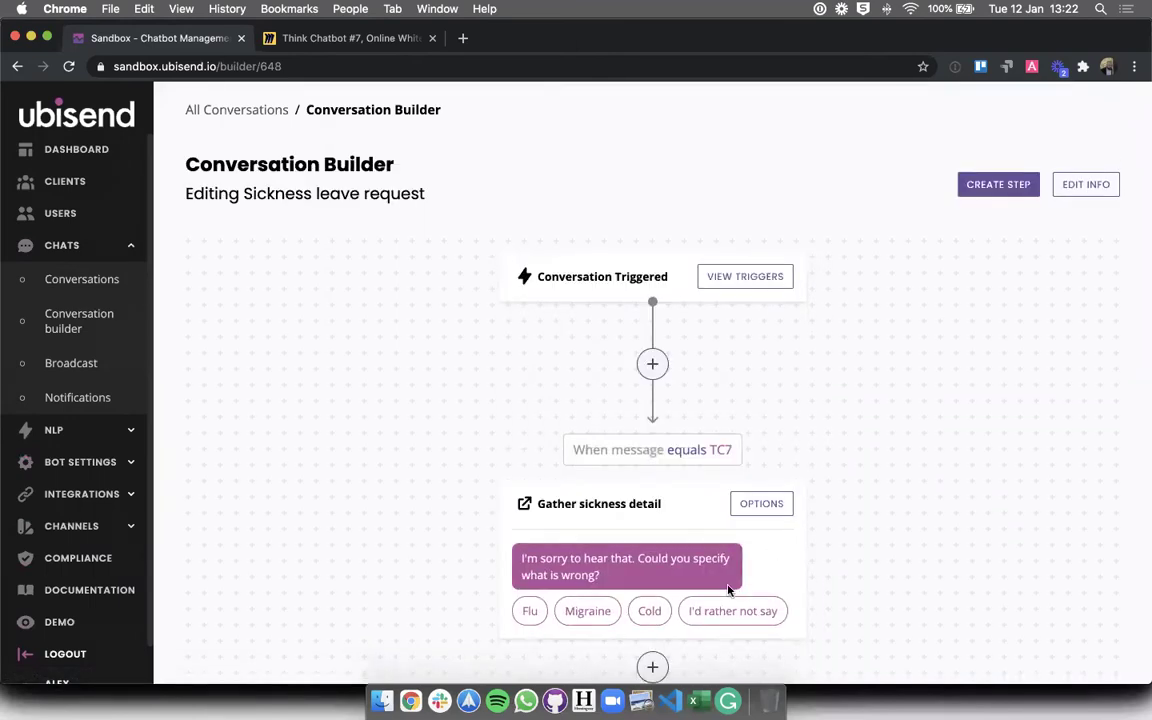
scroll(728, 590, down, 2)
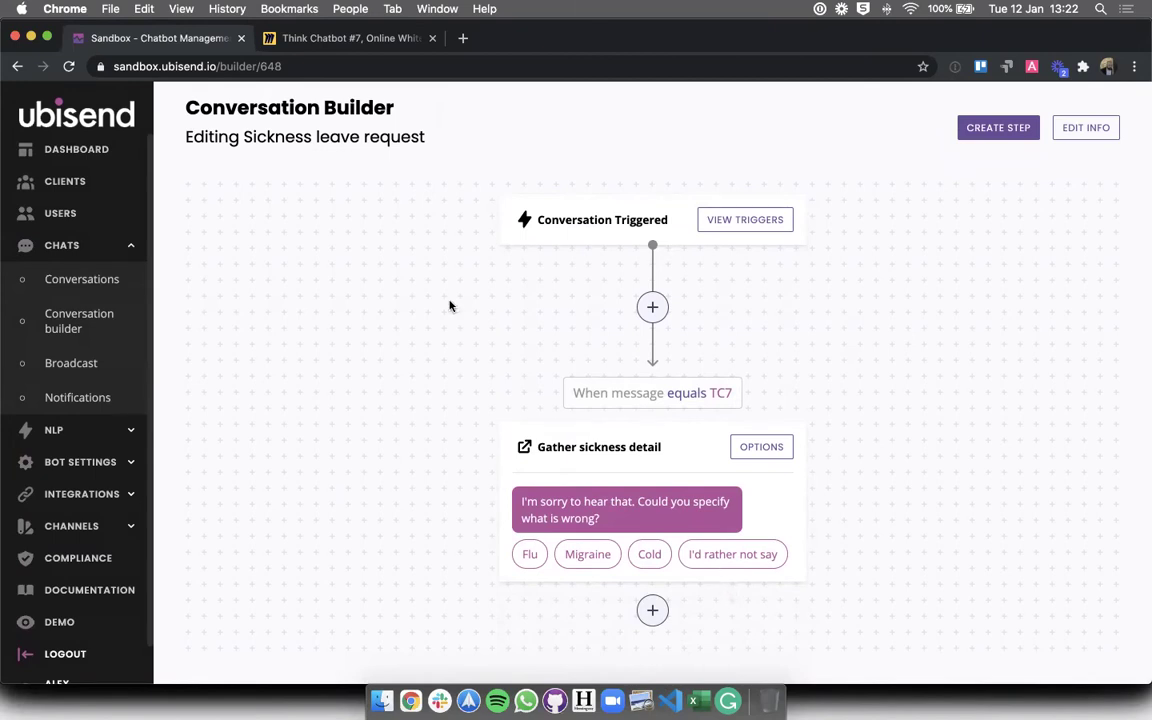
click(296, 39)
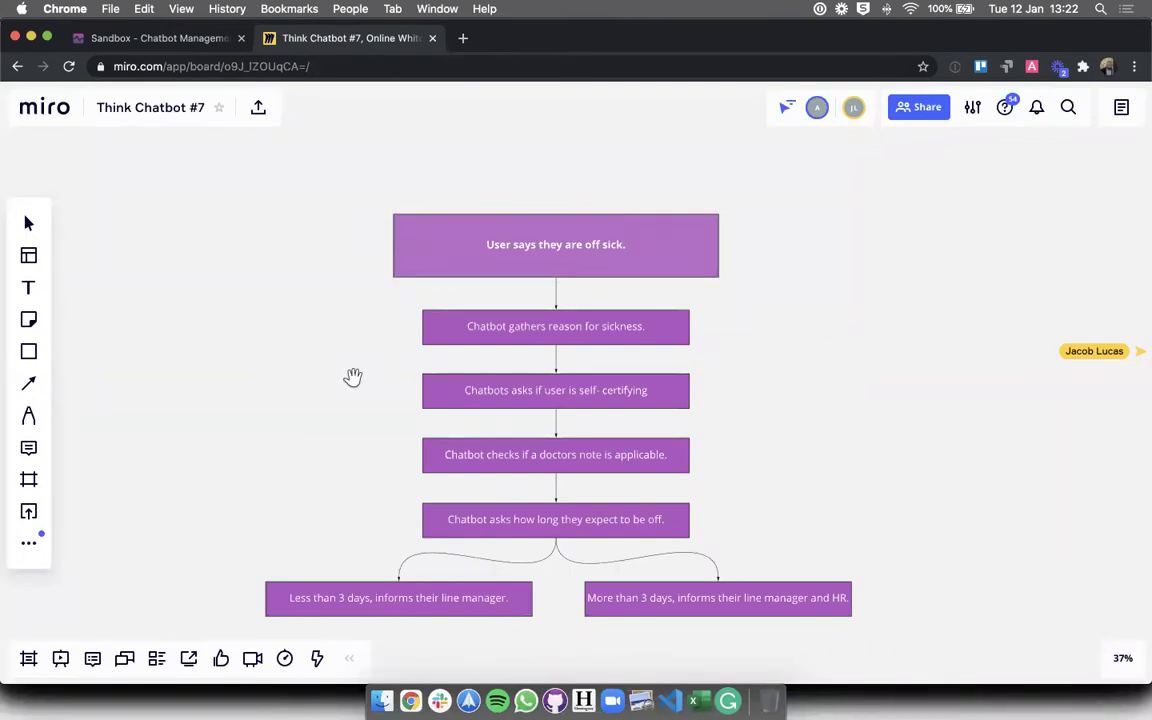
click(159, 38)
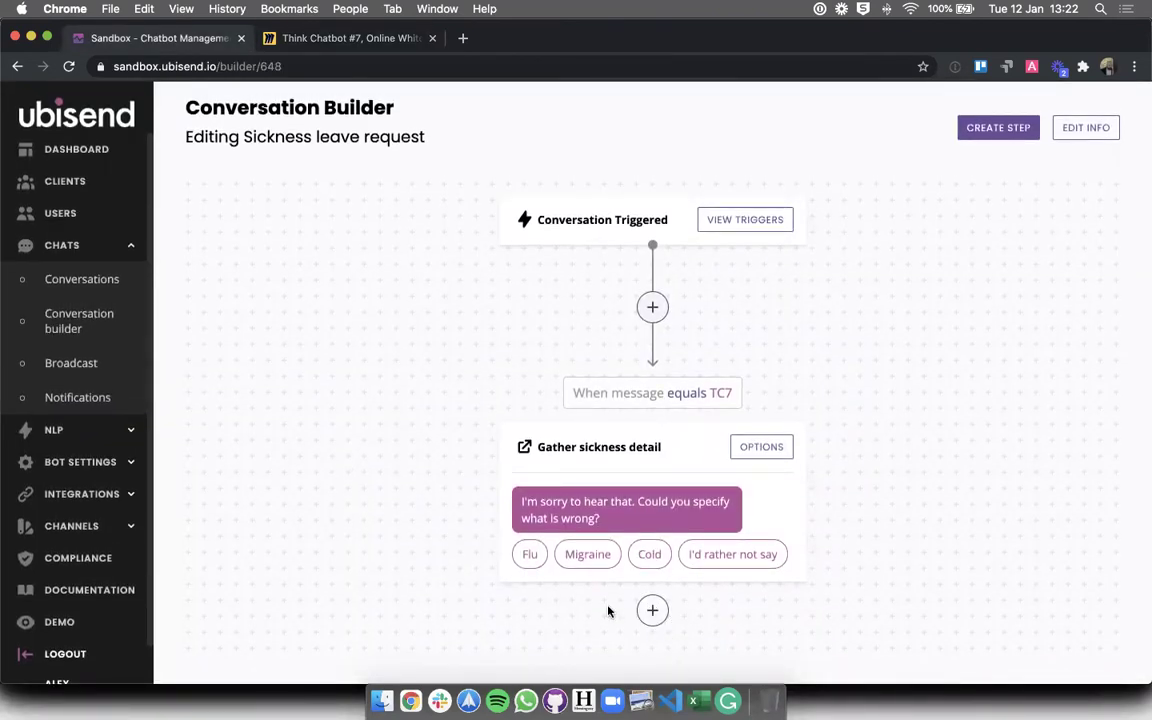
- Create a step titled Self-certifying that follows Gather sickness detail when a message is sent
click(652, 612)
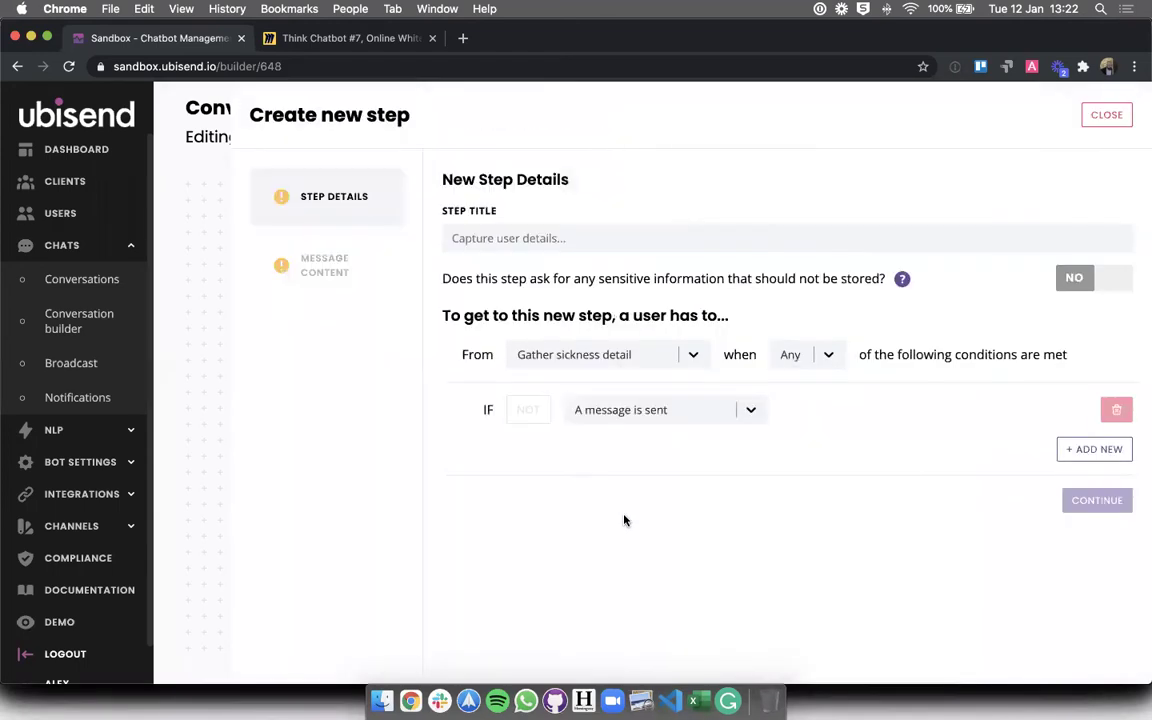
click(560, 243)
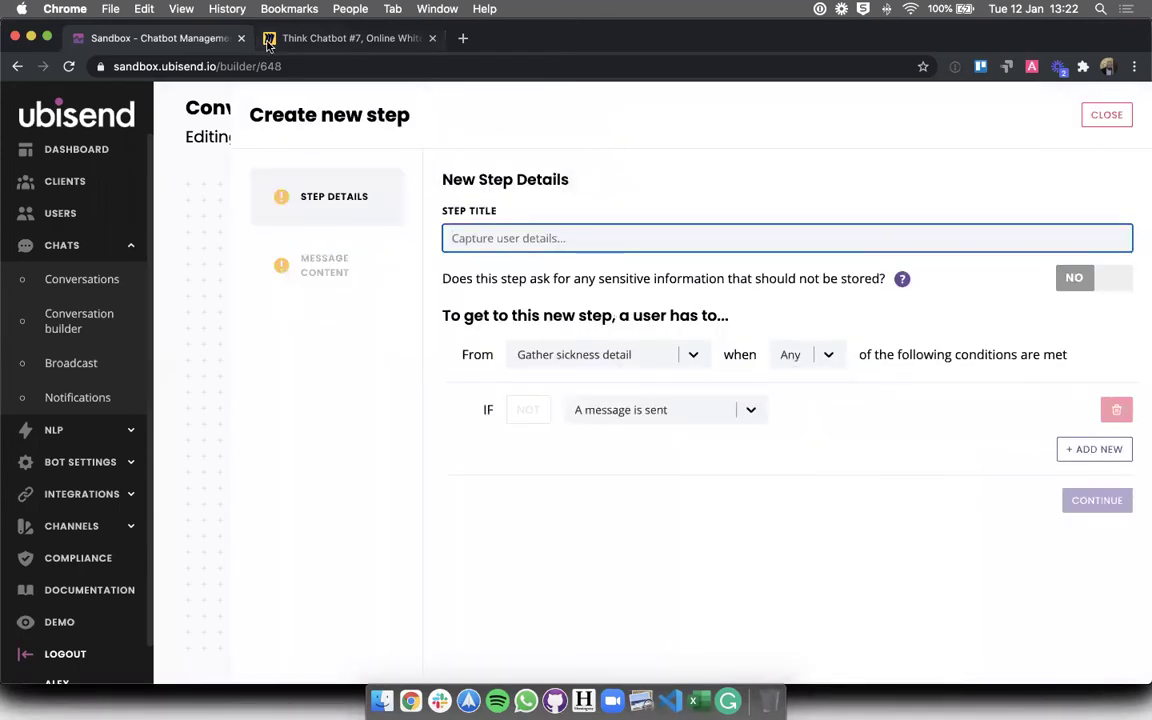
click(390, 38)
click(143, 45)
text(Se)
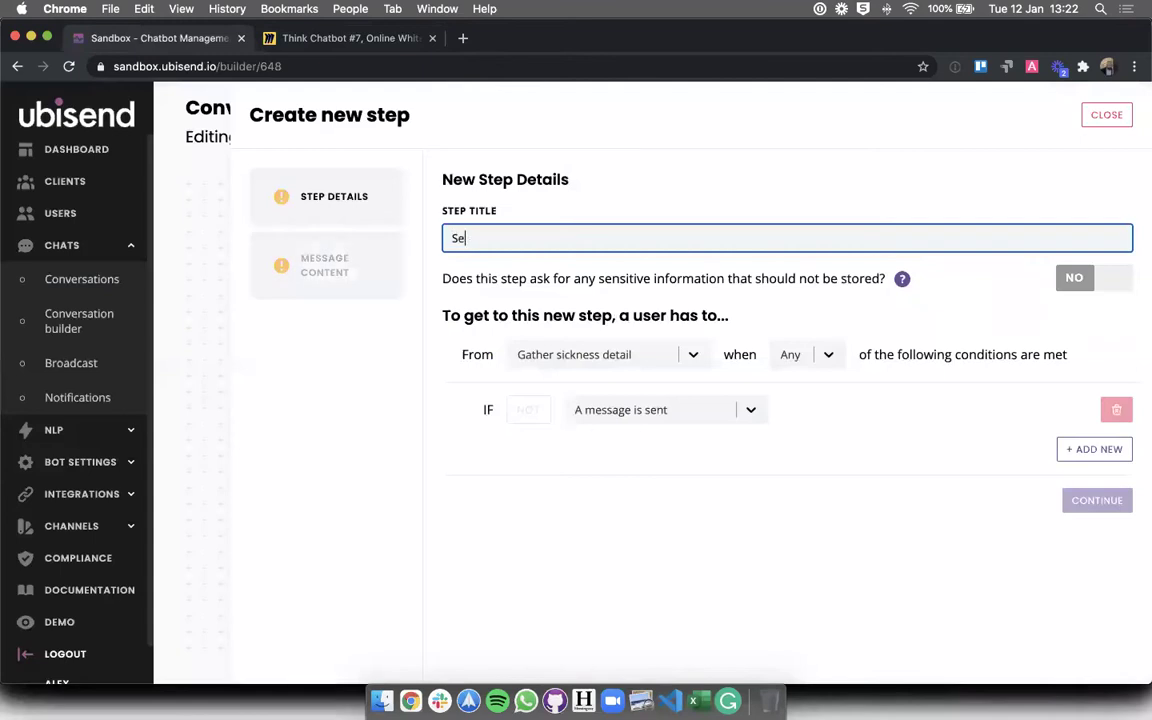
text(lf-certifying)
click(628, 571)
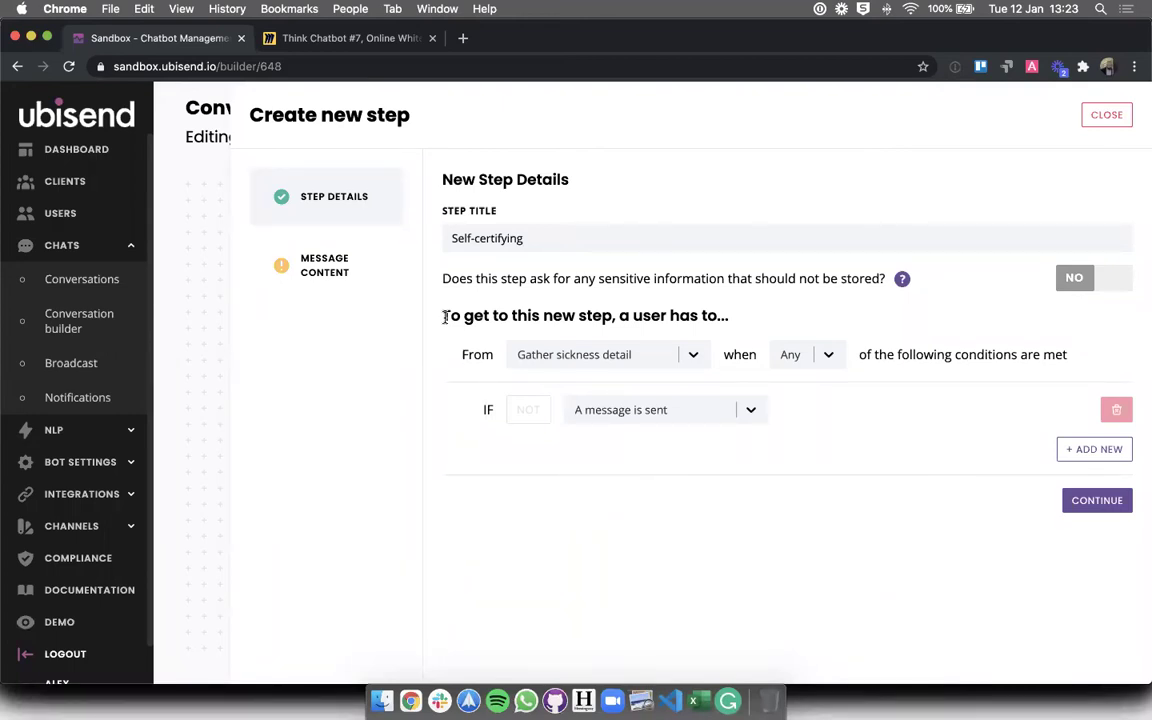
drag(444, 317, 725, 315)
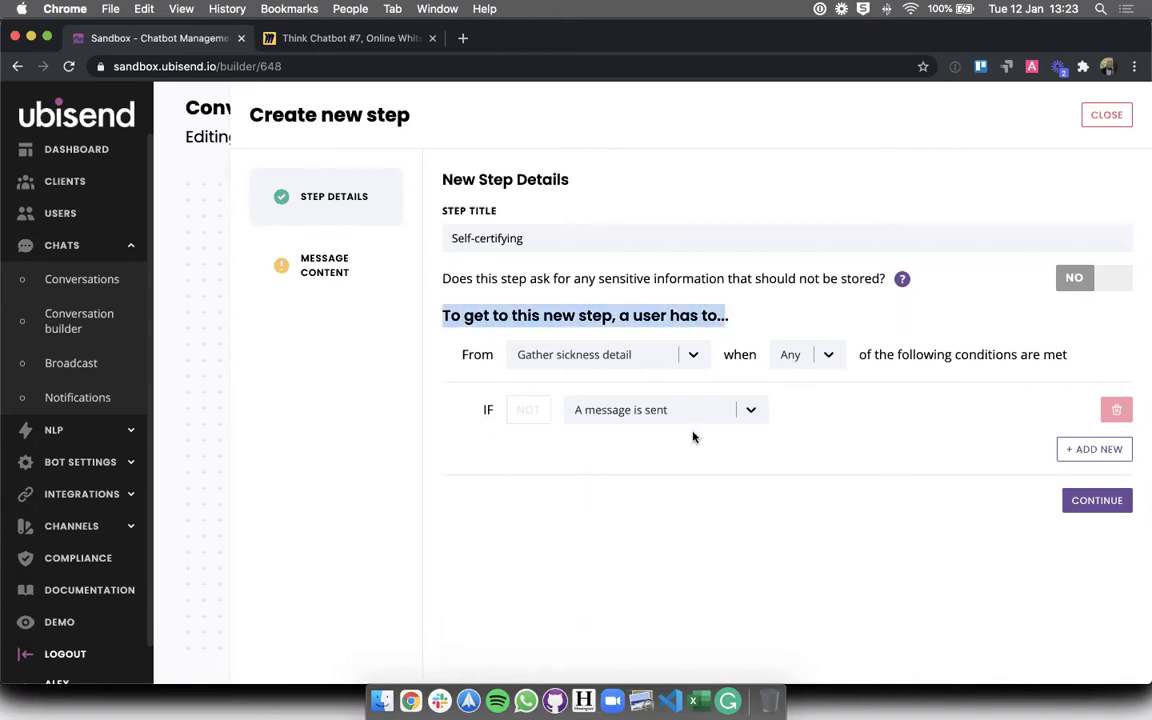
click(464, 370)
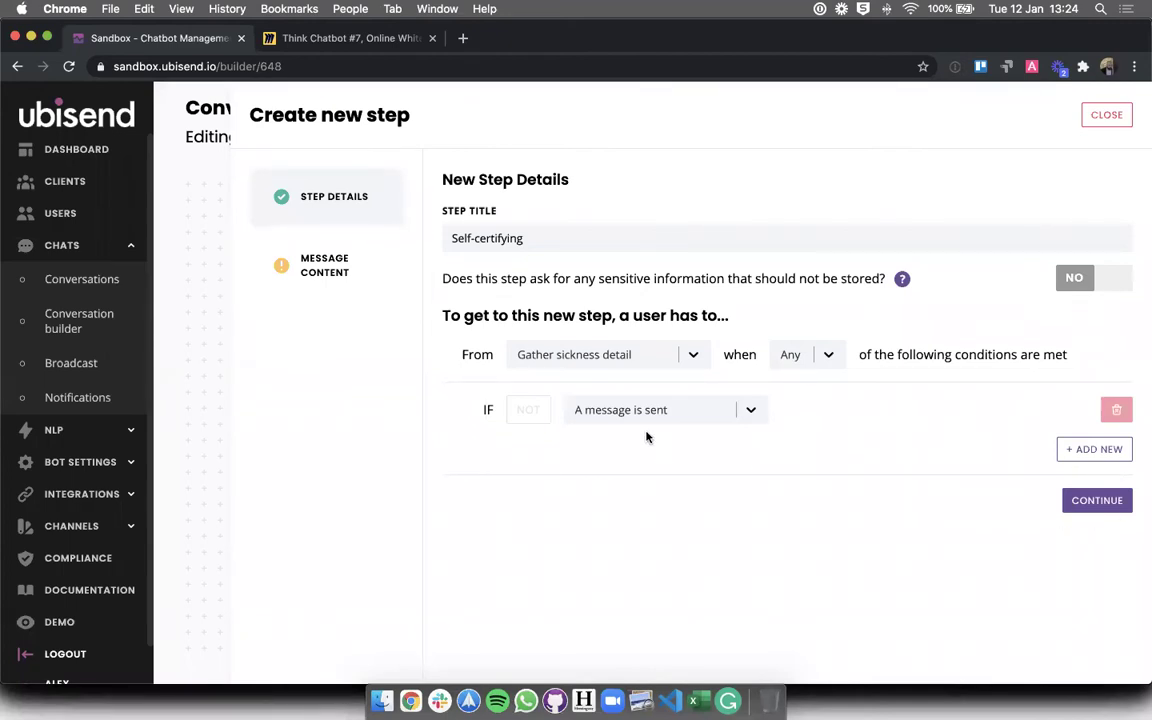
click(1092, 512)
- Write the step's message as 'Are you self-certifying?'
click(561, 410)
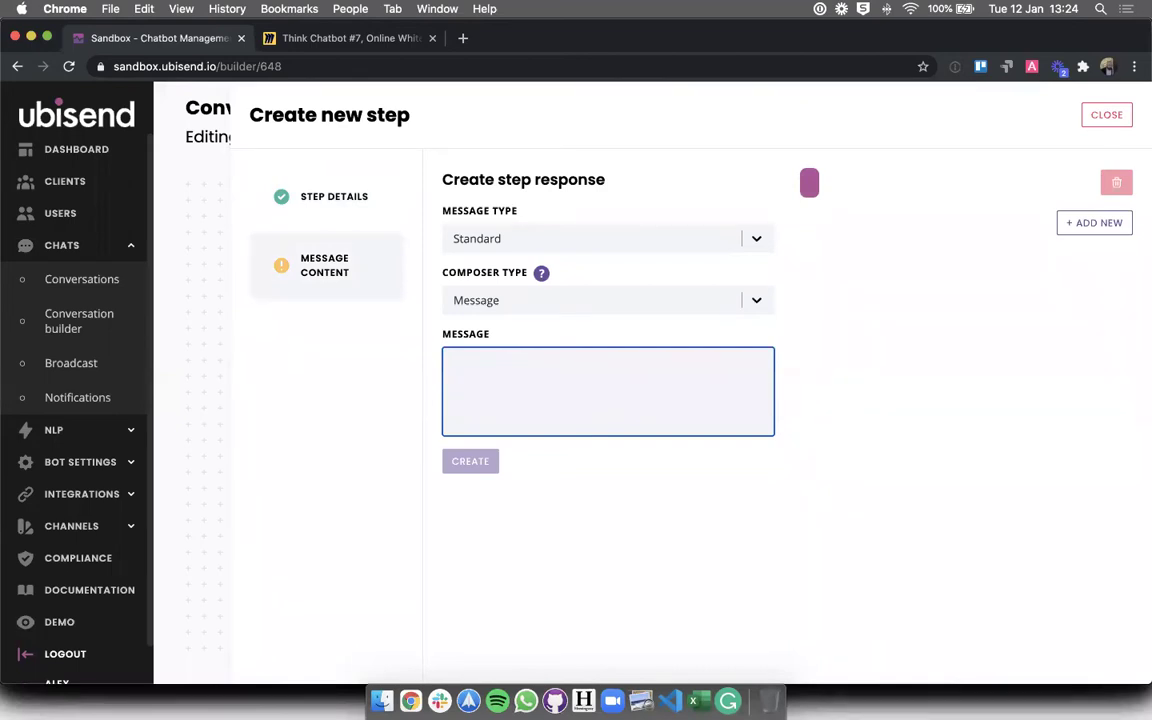
text(Are you self-certifying?)
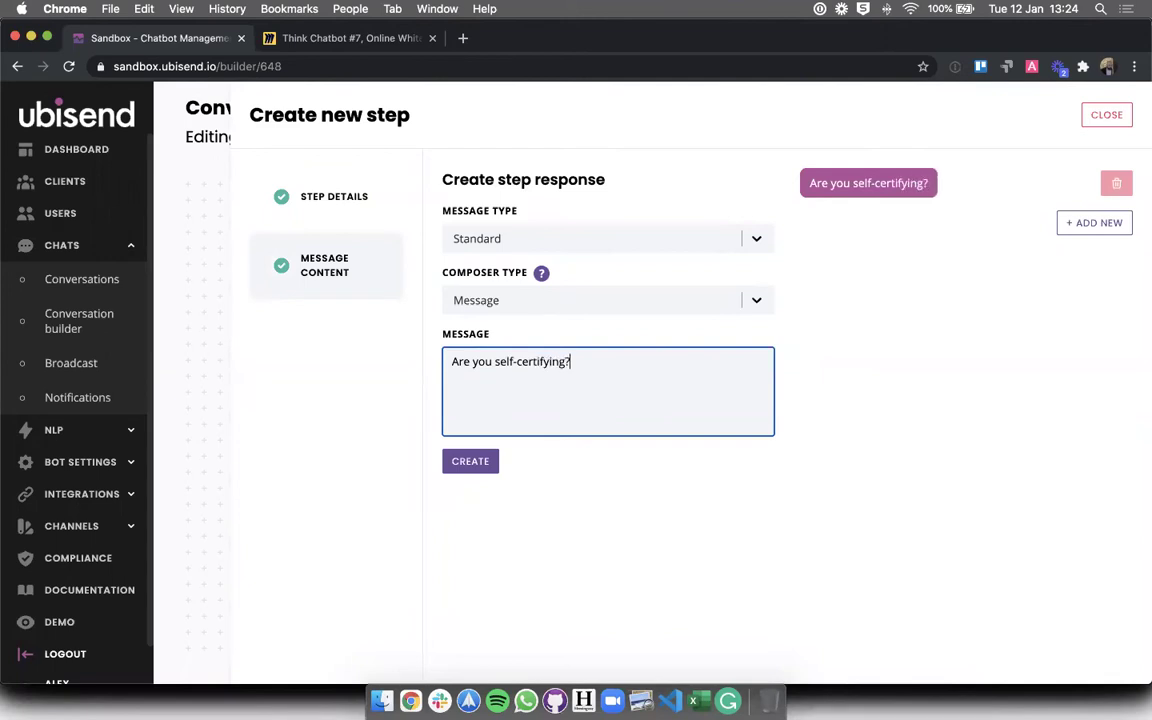
click(668, 555)
click(668, 362)
drag(612, 371, 445, 361)
click(446, 361)
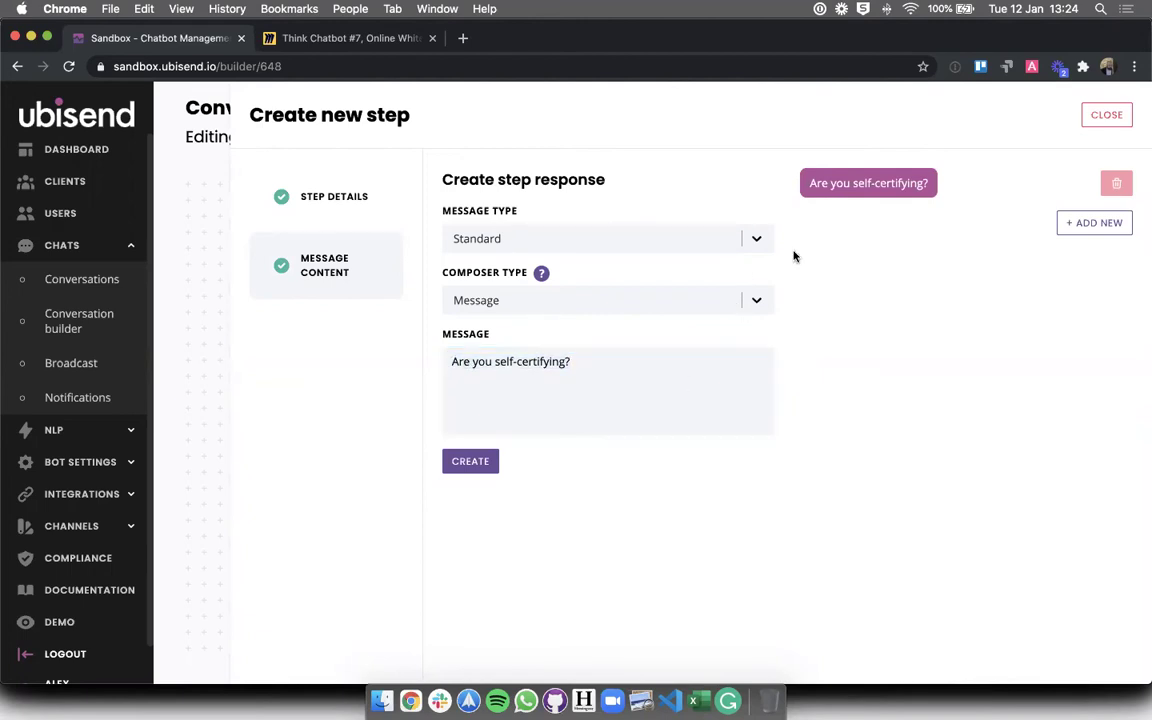
- Make it a Quick Reply message with the options Yes and No
click(757, 241)
click(557, 318)
click(514, 480)
text(Yes)
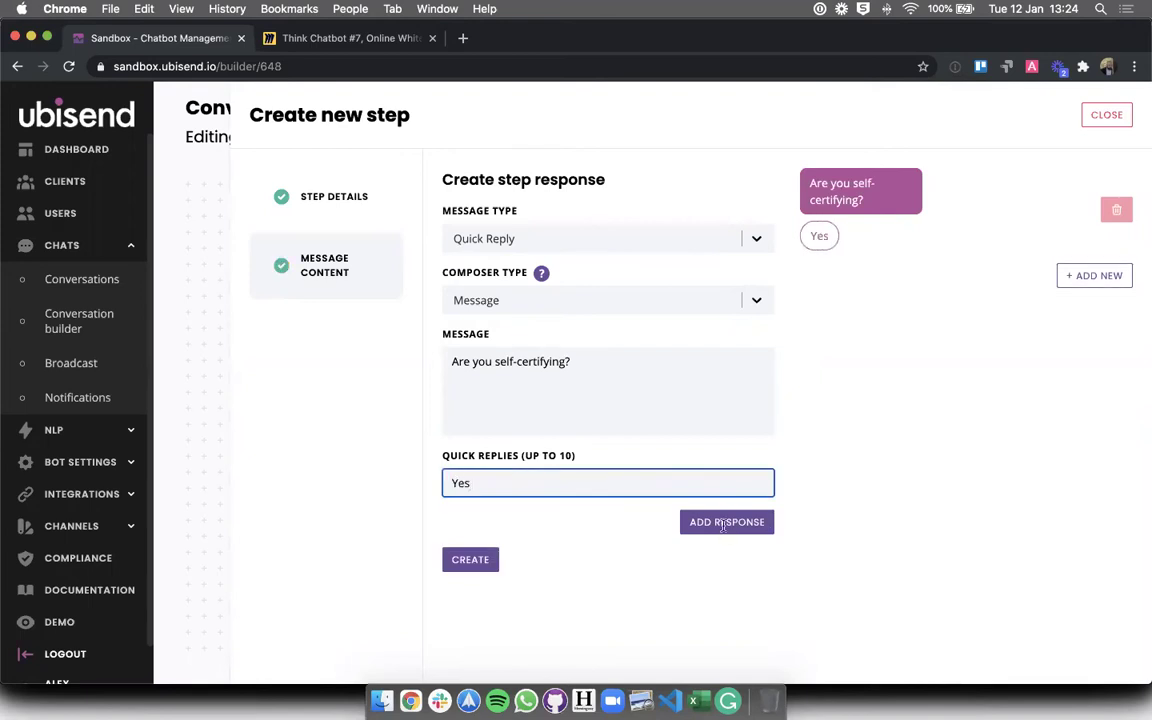
click(765, 525)
click(609, 515)
text(No)
click(627, 469)
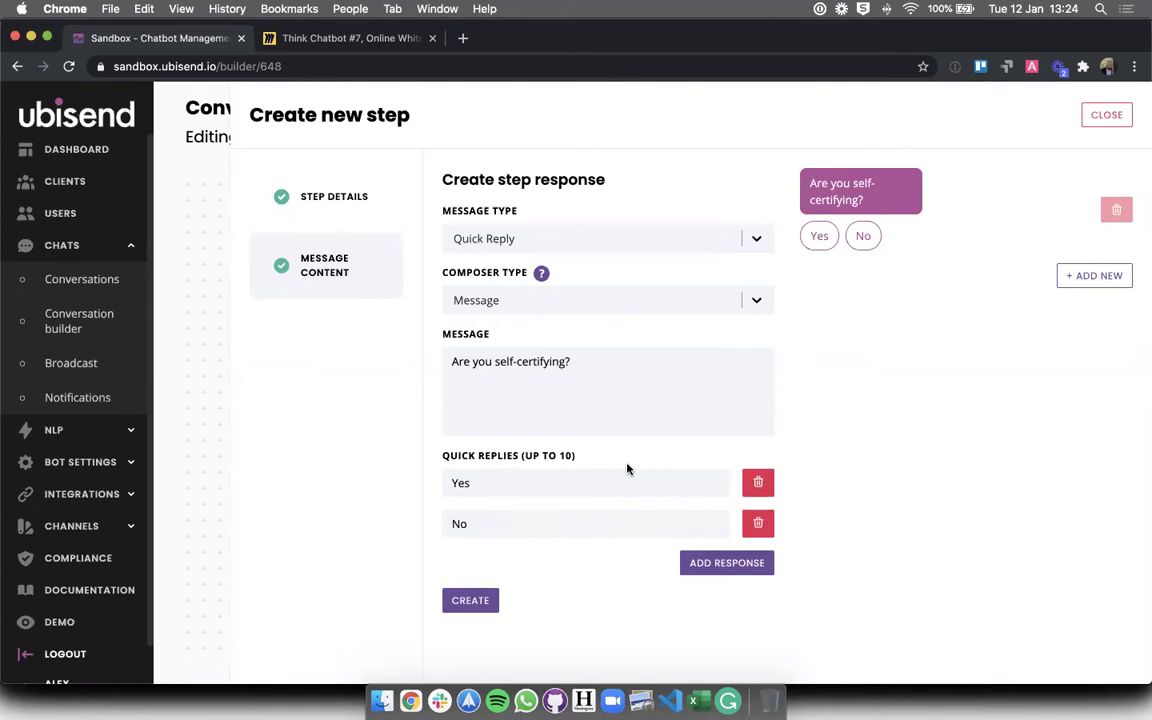
click(496, 602)
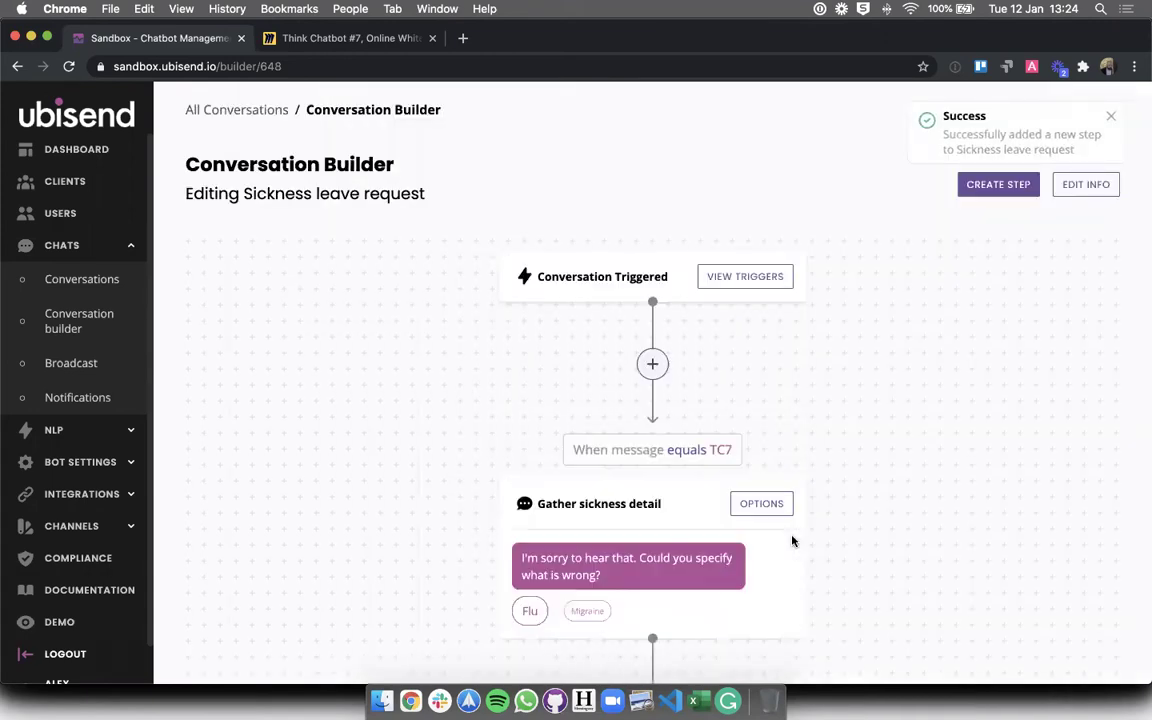
scroll(795, 540, down, 5)
scroll(800, 538, up, 3)
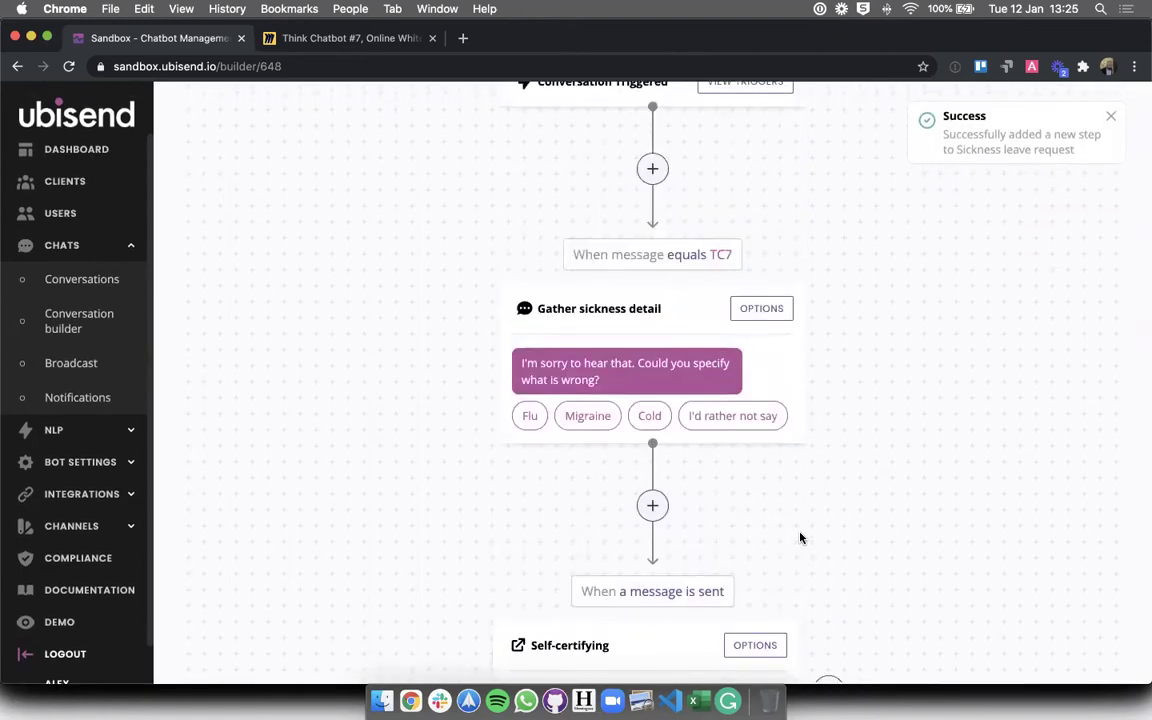
scroll(800, 538, down, 2)
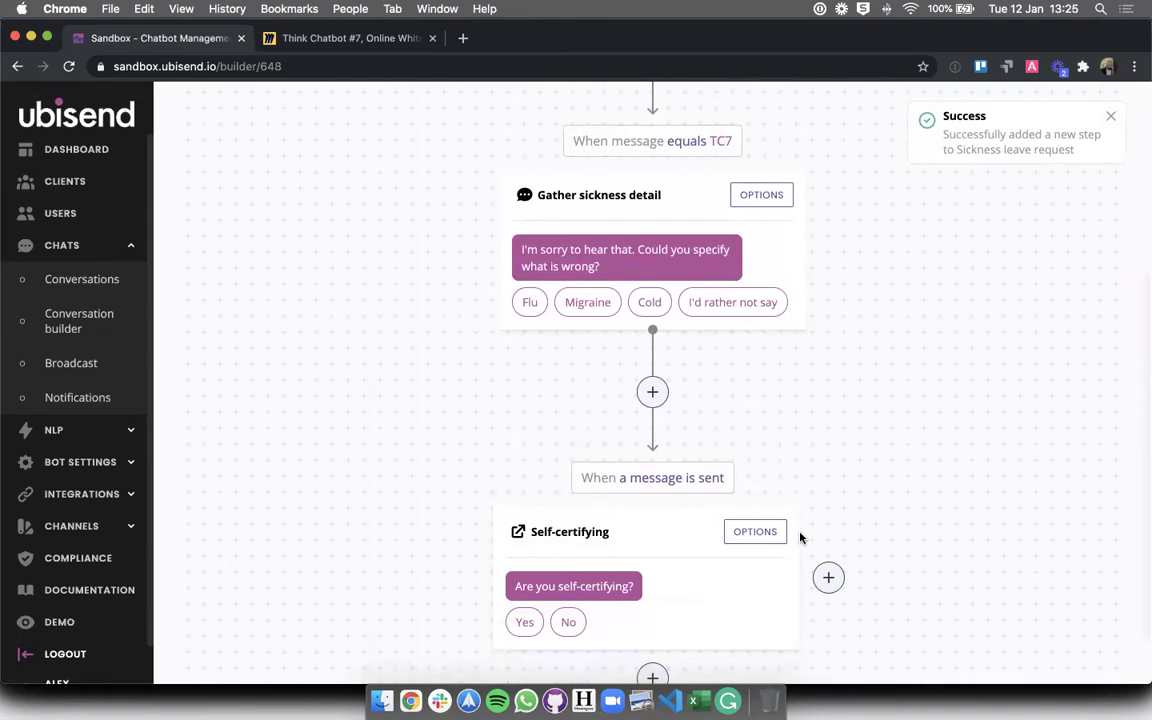
scroll(800, 538, down, 1)
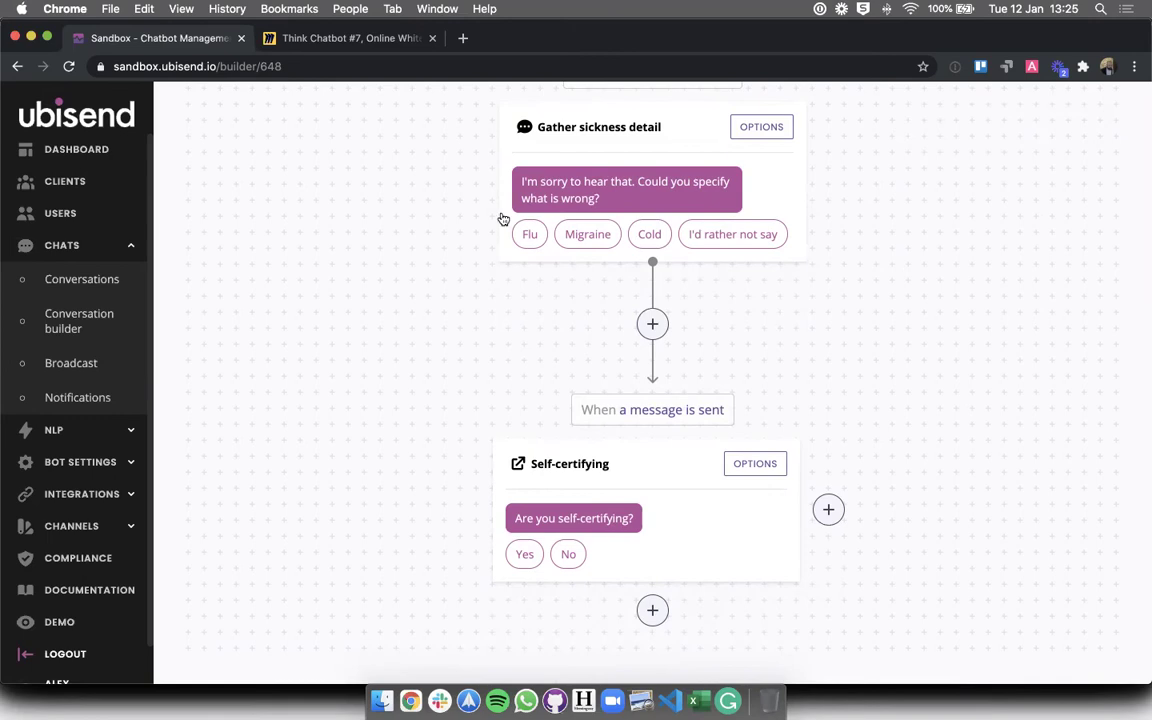
click(303, 32)
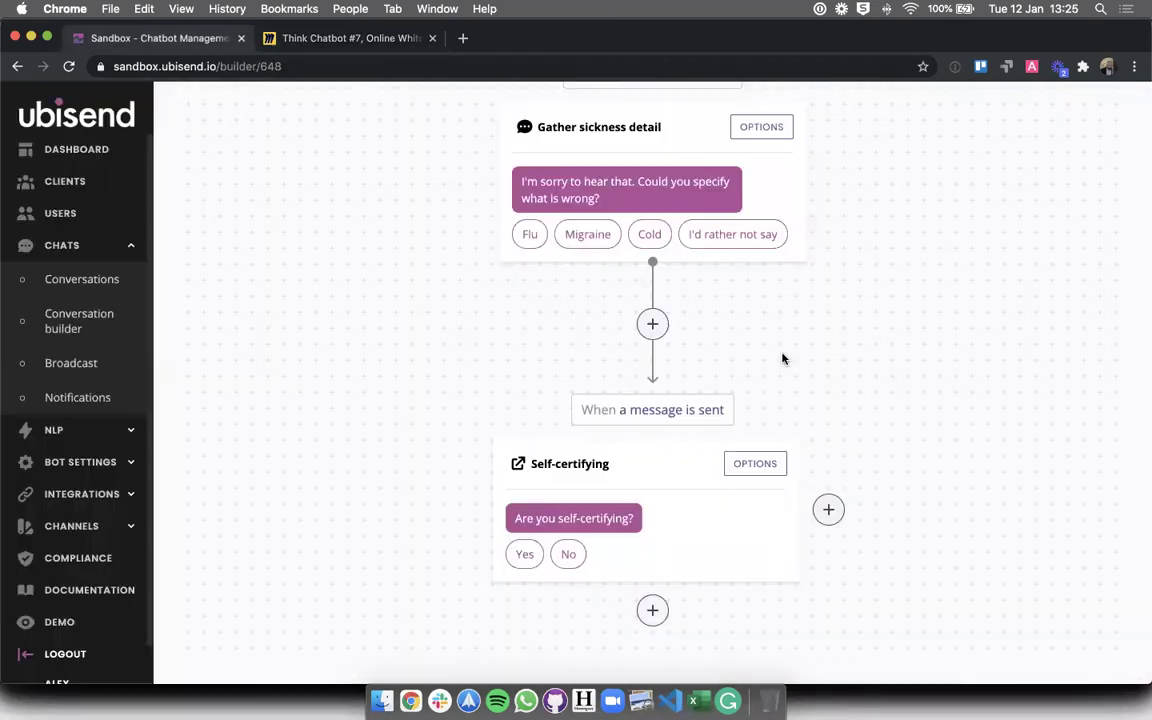
click(72, 38)
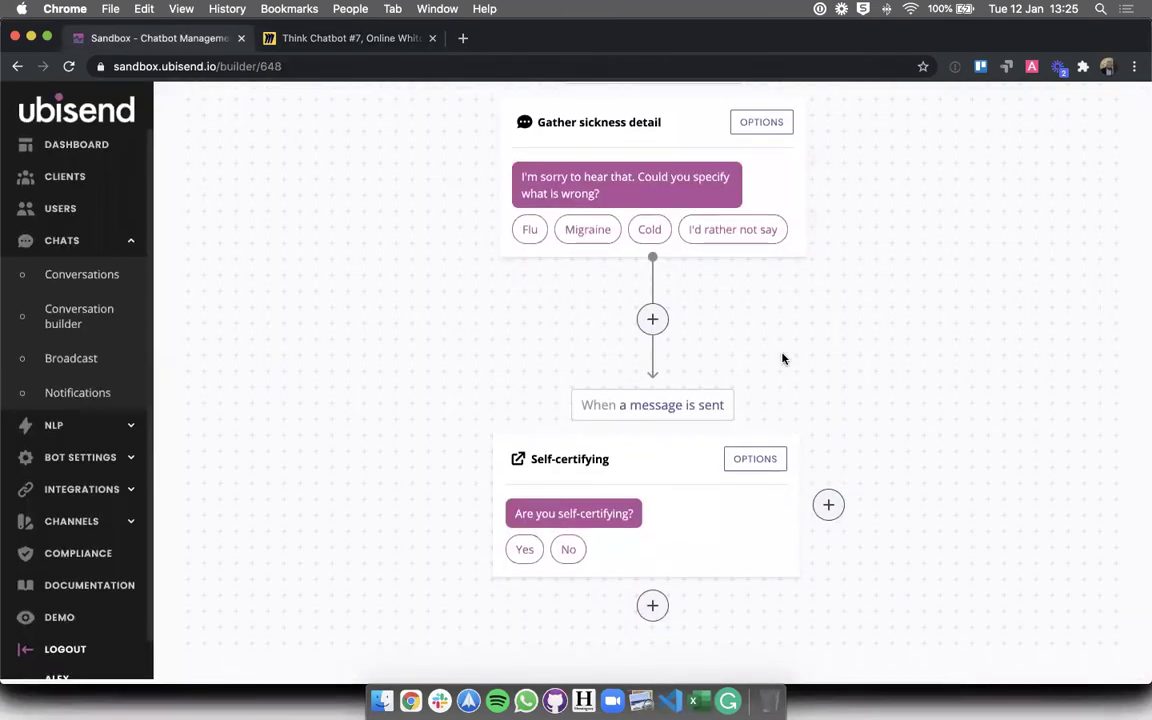
- Add a step titled Doctor's note after Self-certifying and proceed to its message
click(668, 612)
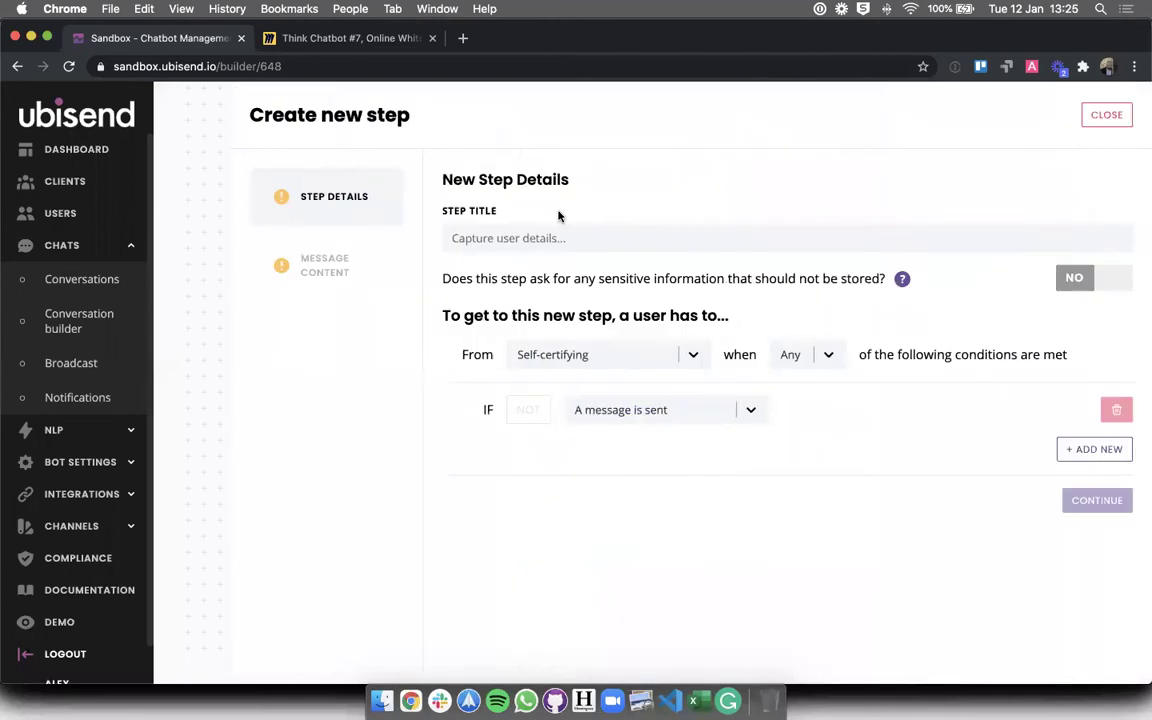
click(553, 237)
text(Doctor's note)
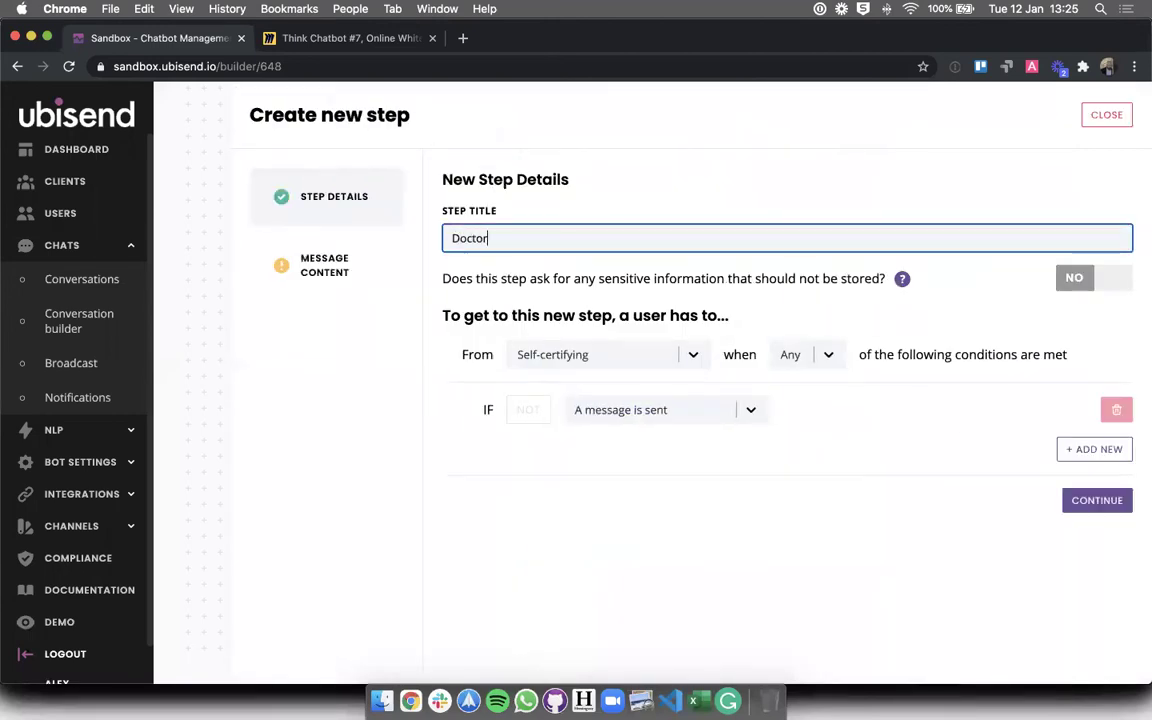
click(612, 572)
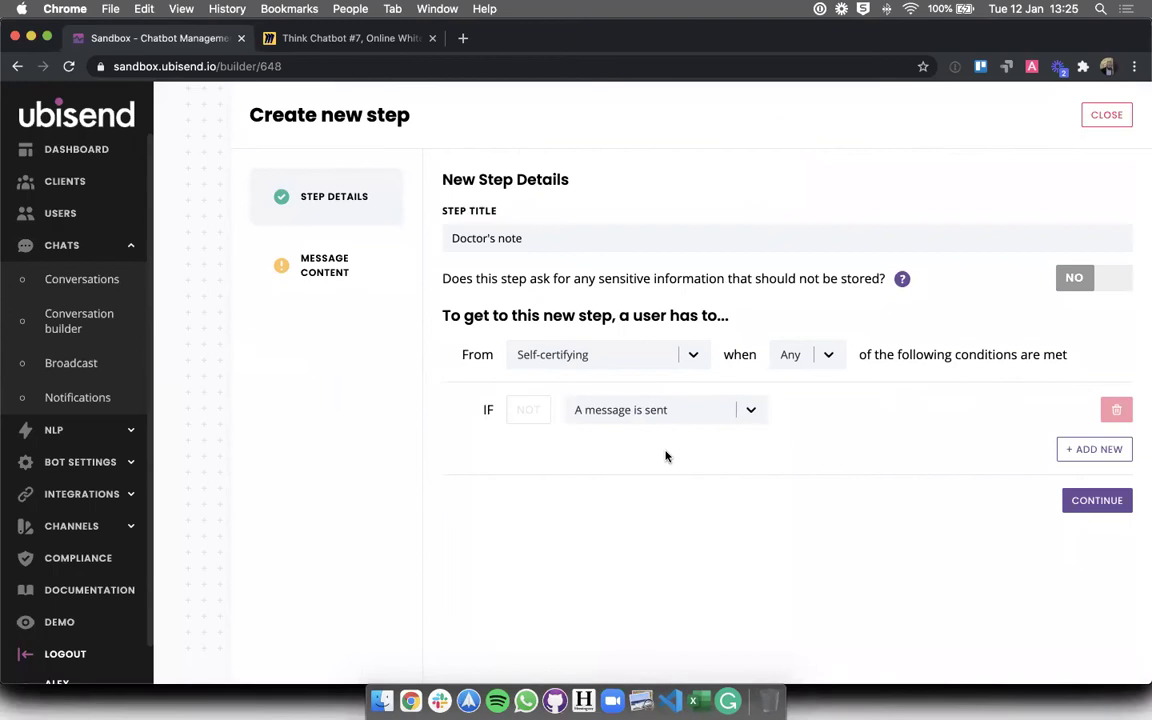
click(1093, 500)
click(589, 431)
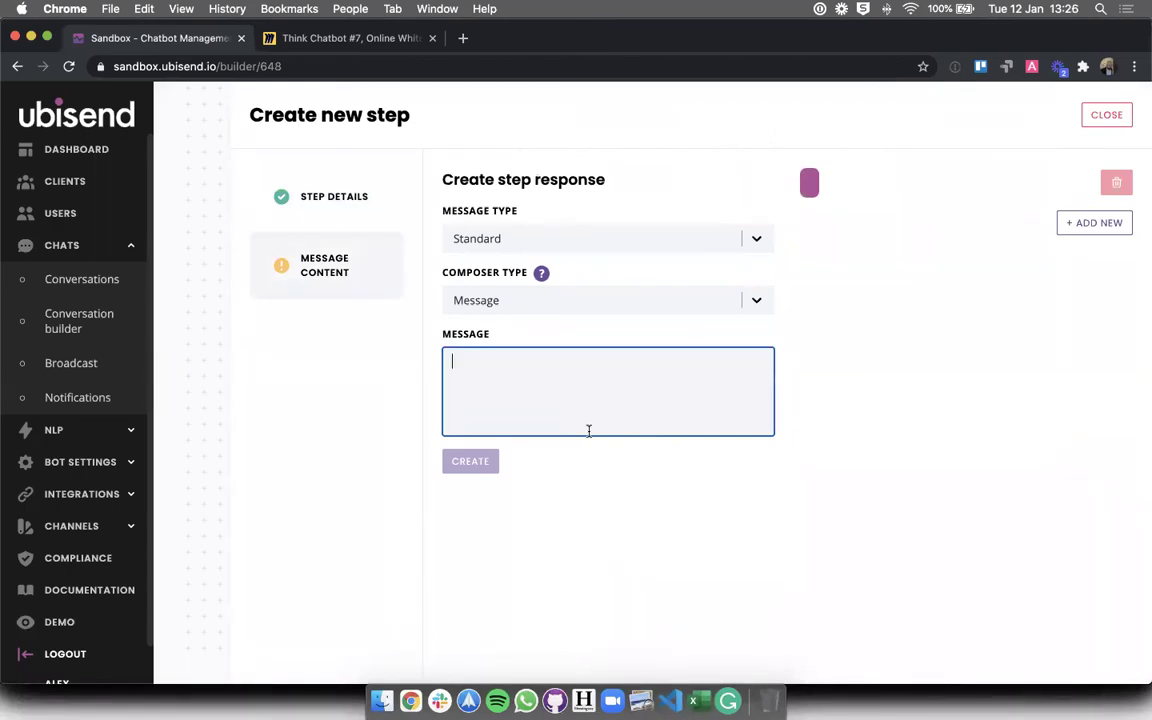
- Write the message 'Do you have a doctor's note?', fixing the typos
text(Do you have a doctyo)
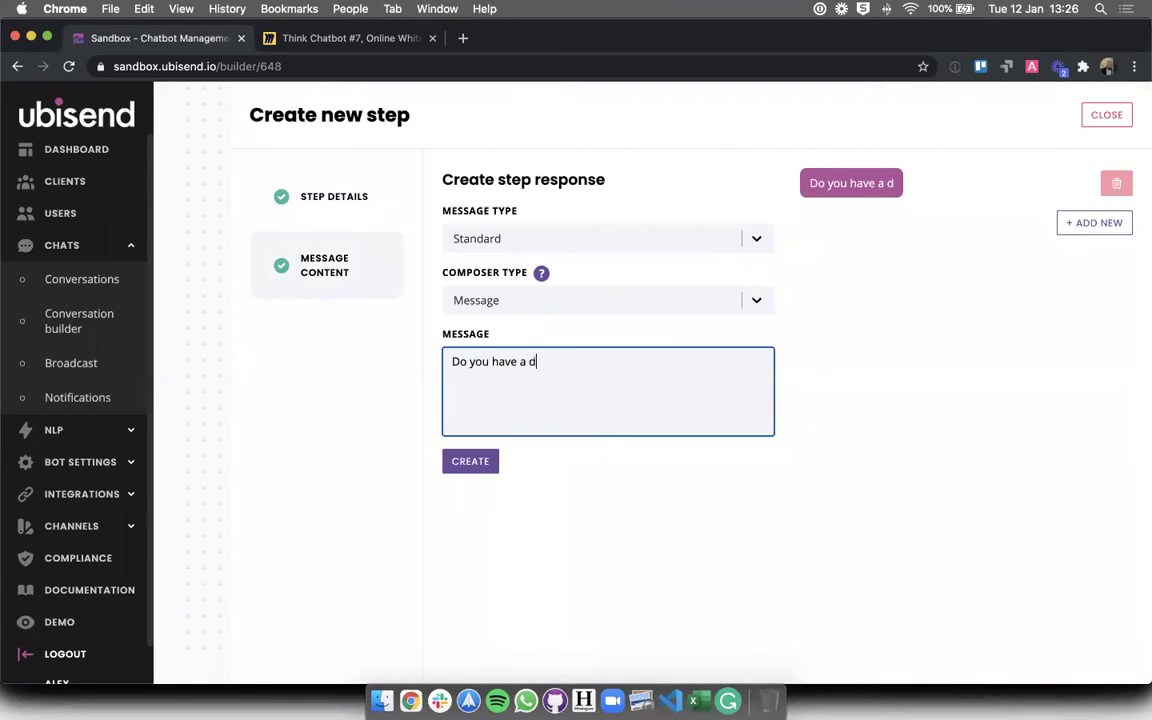
key(BackSpace)
key(BackSpace)
text(or's noet)
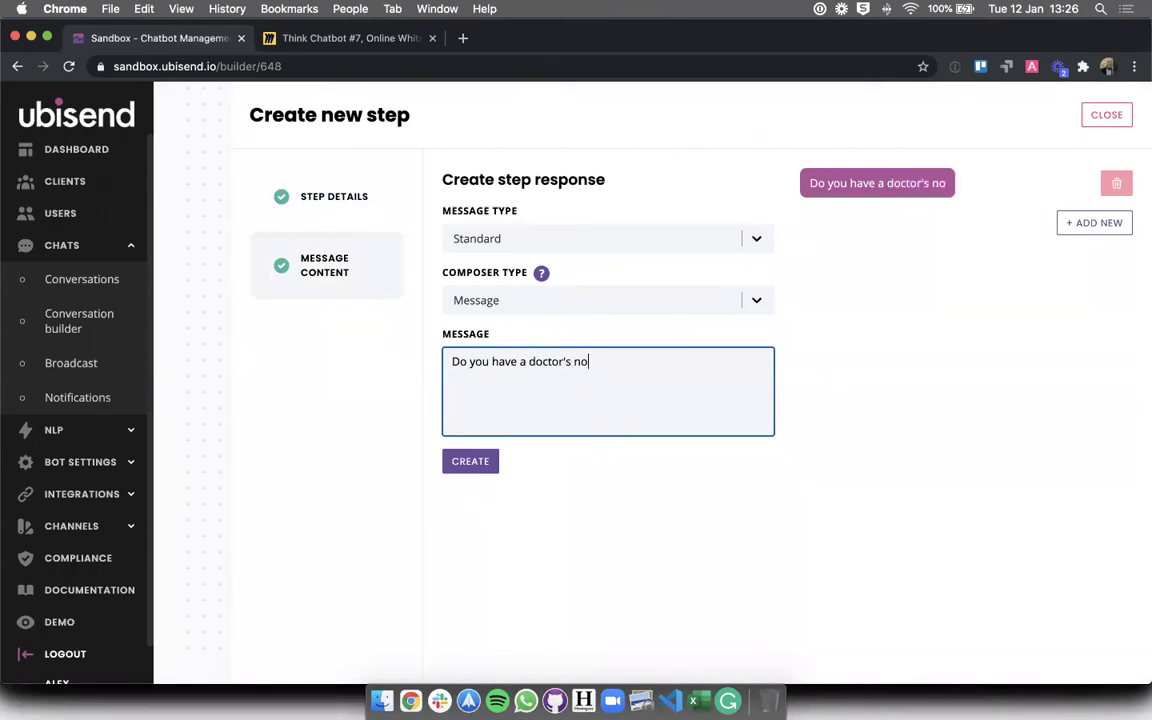
key(BackSpace)
key(BackSpace)
key(BackSpace)
text(e)
key(BackSpace)
text(ote?)
click(675, 511)
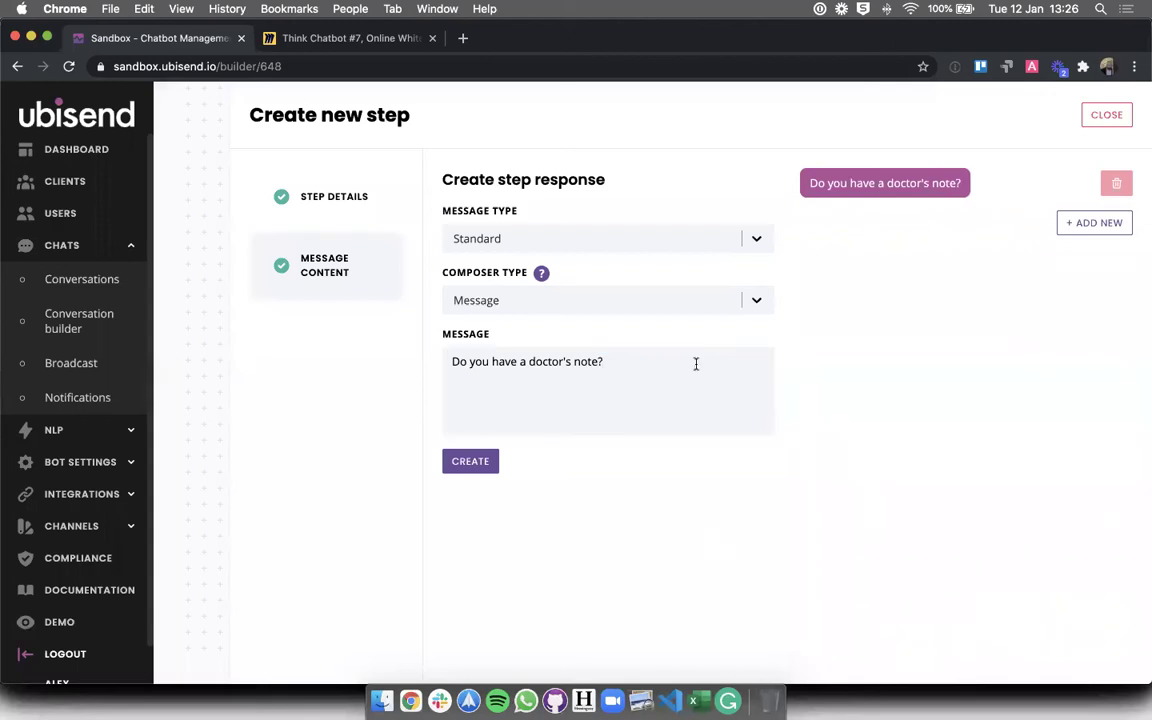
- Set it to Quick Reply with Yes and No options, then create the step
click(668, 241)
click(480, 306)
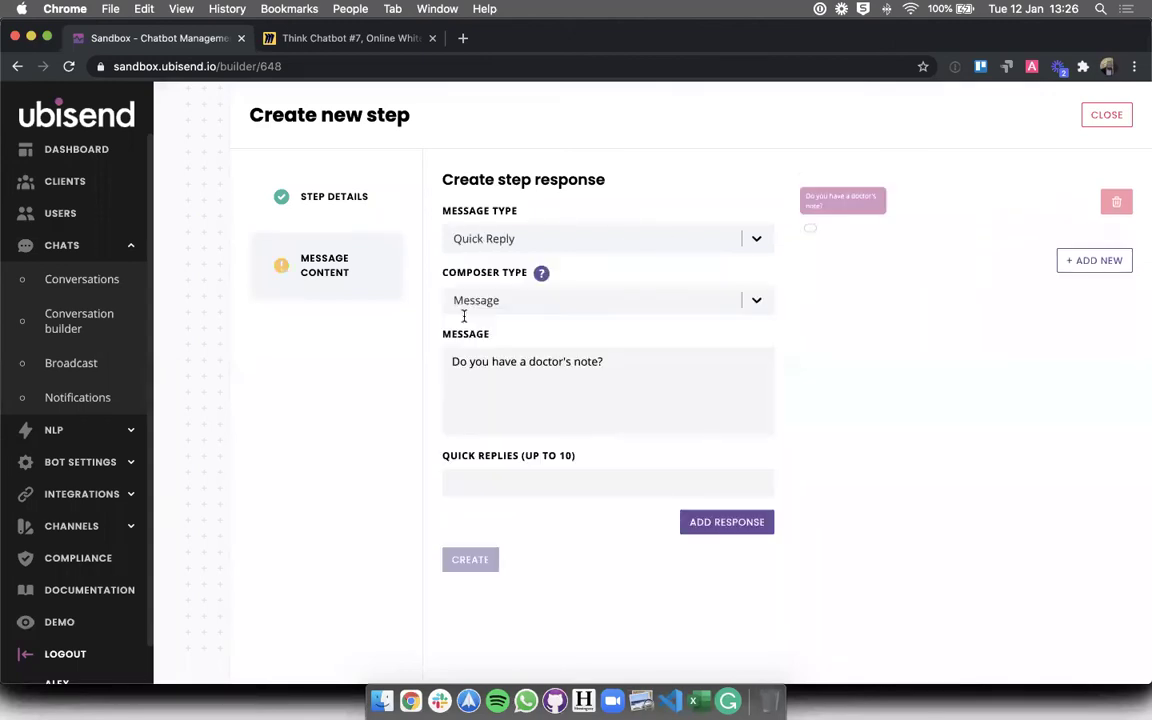
click(524, 485)
text(Yes)
key(Return)
click(599, 530)
text(No)
click(915, 501)
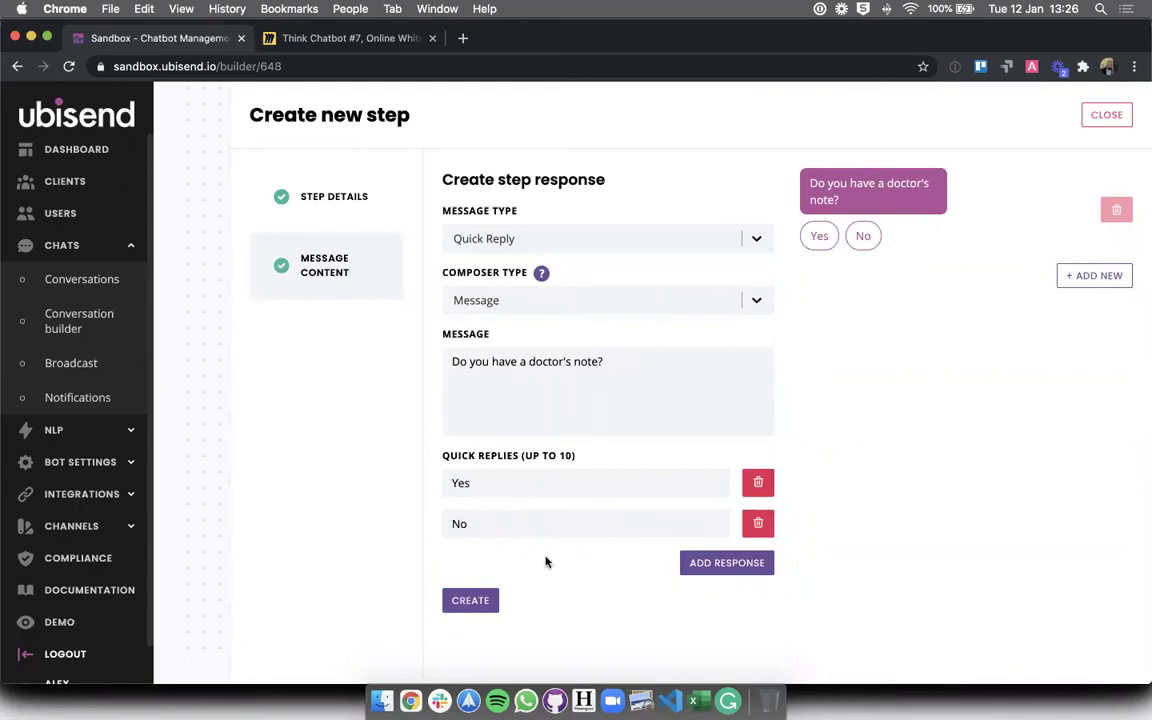
click(472, 600)
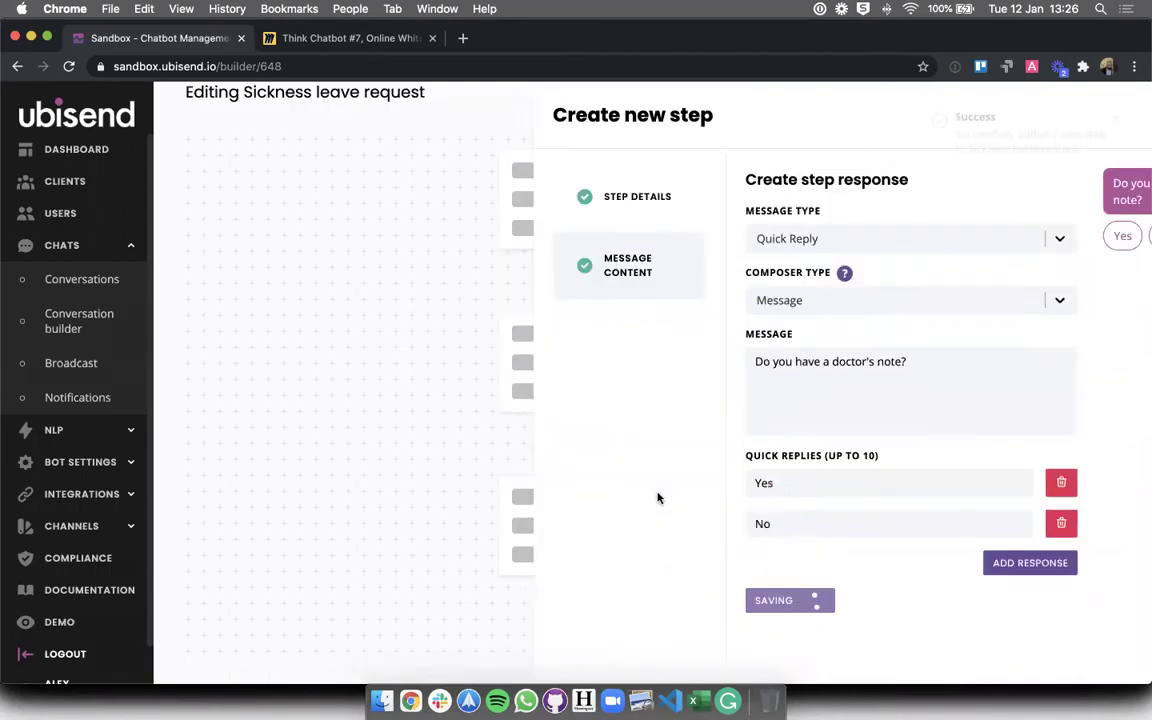
- Scroll through the flow to confirm Doctor's note sits below Self-certifying
scroll(658, 499, down, 3)
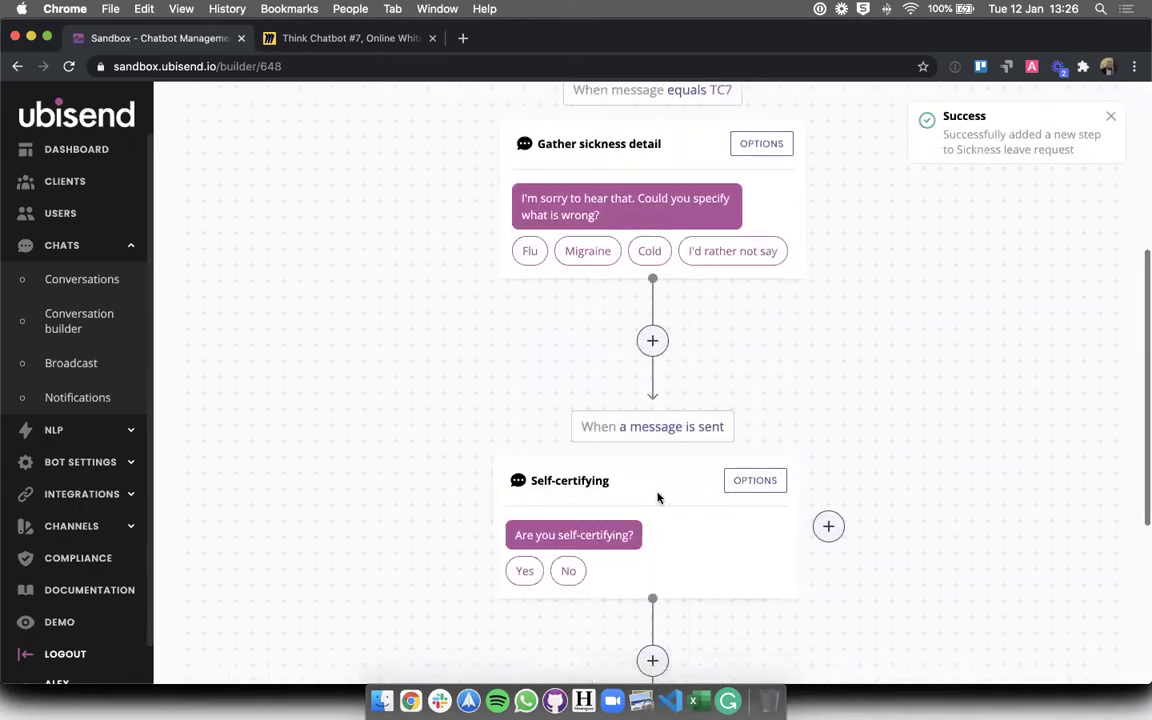
scroll(658, 498, down, 1)
scroll(658, 499, down, 2)
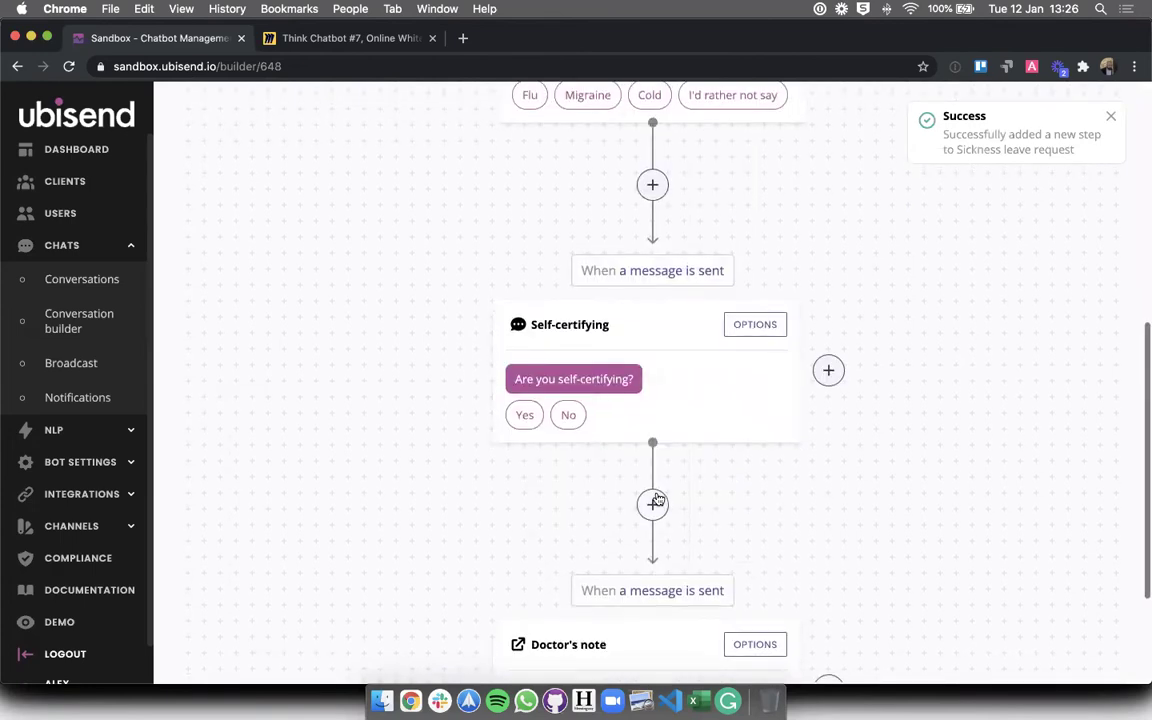
scroll(658, 499, up, 3)
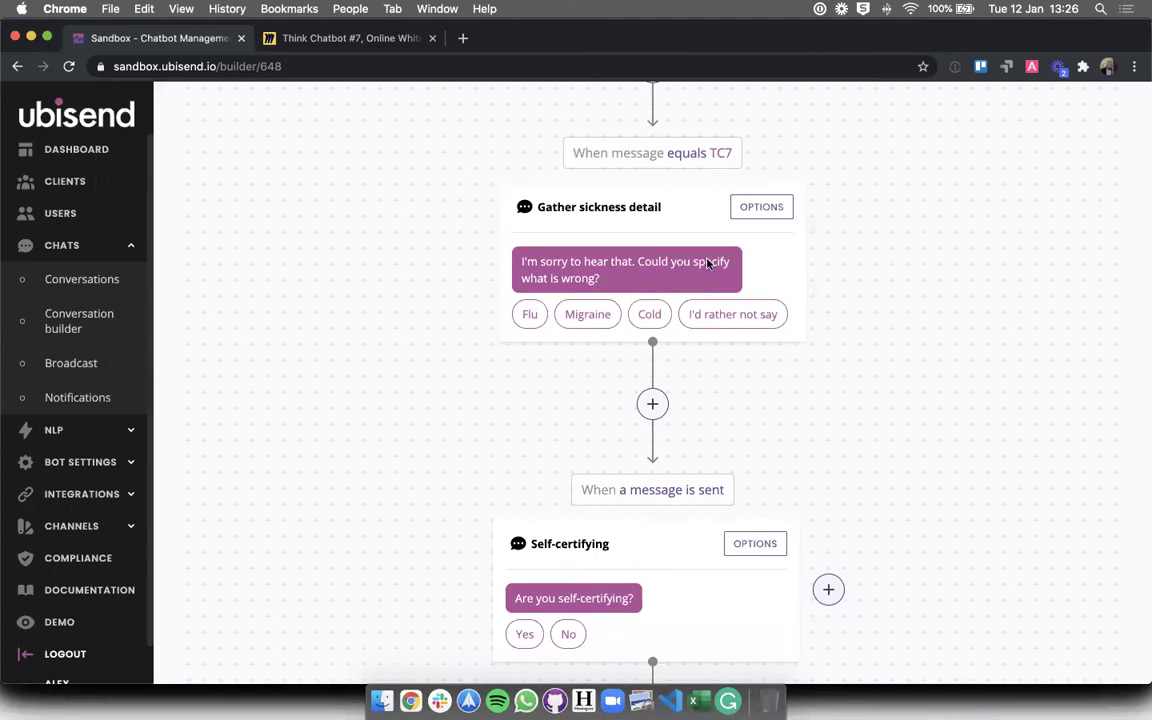
drag(632, 264, 651, 263)
double_click(651, 263)
scroll(674, 290, down, 1)
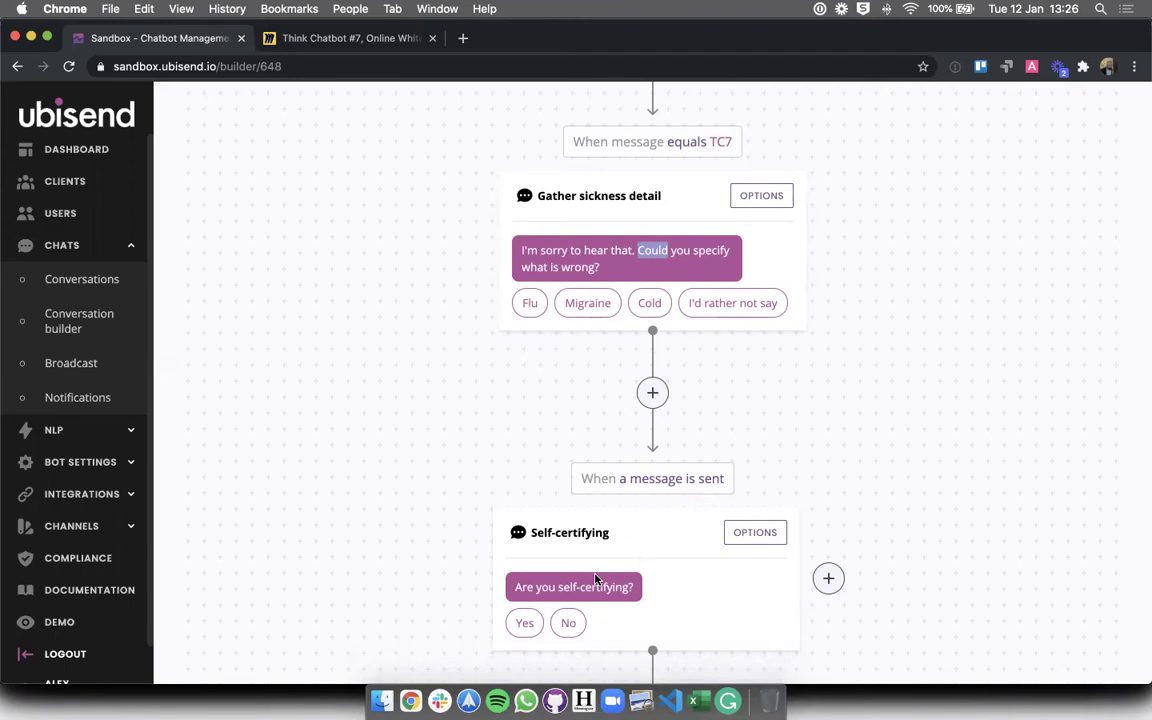
click(411, 543)
scroll(430, 530, down, 4)
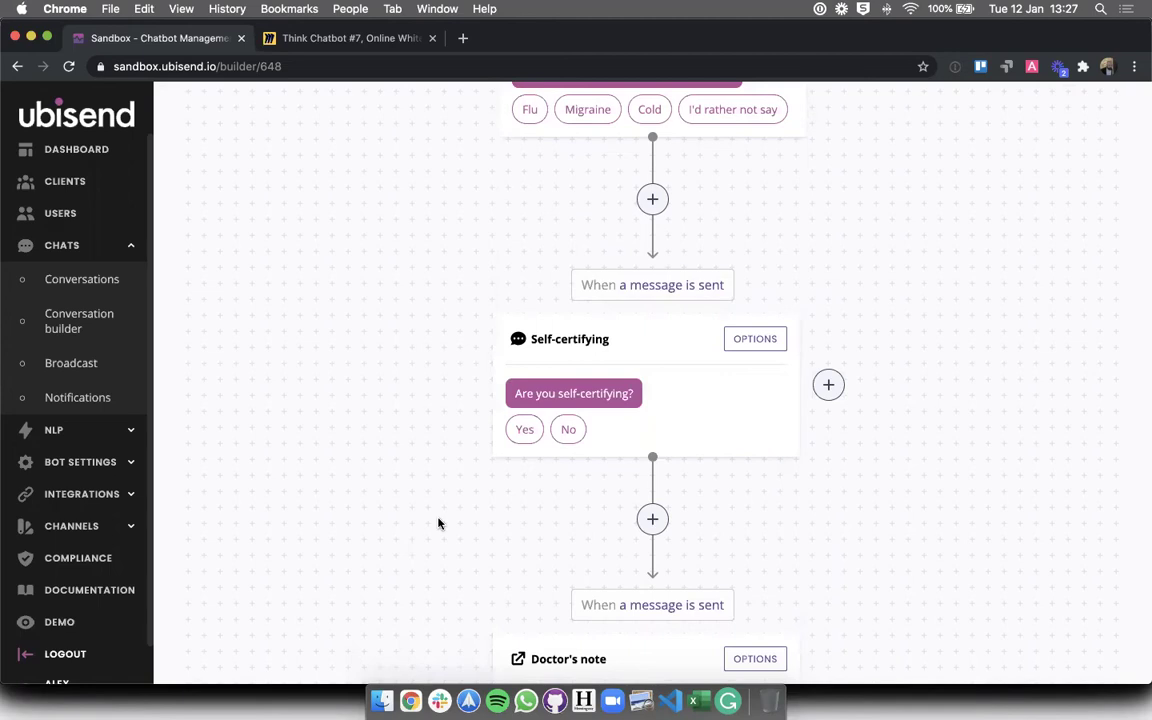
scroll(438, 523, down, 4)
scroll(438, 523, up, 1)
scroll(438, 523, down, 1)
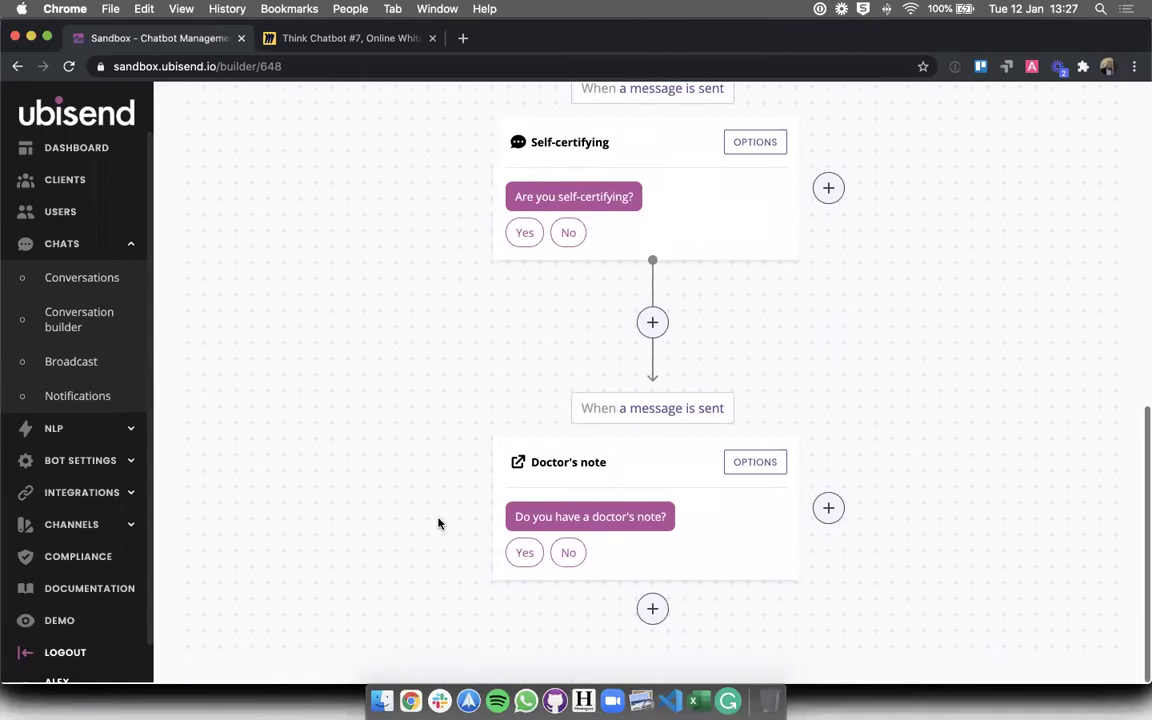
- After checking the Miro flowchart, begin a new step following Doctor's note
click(349, 42)
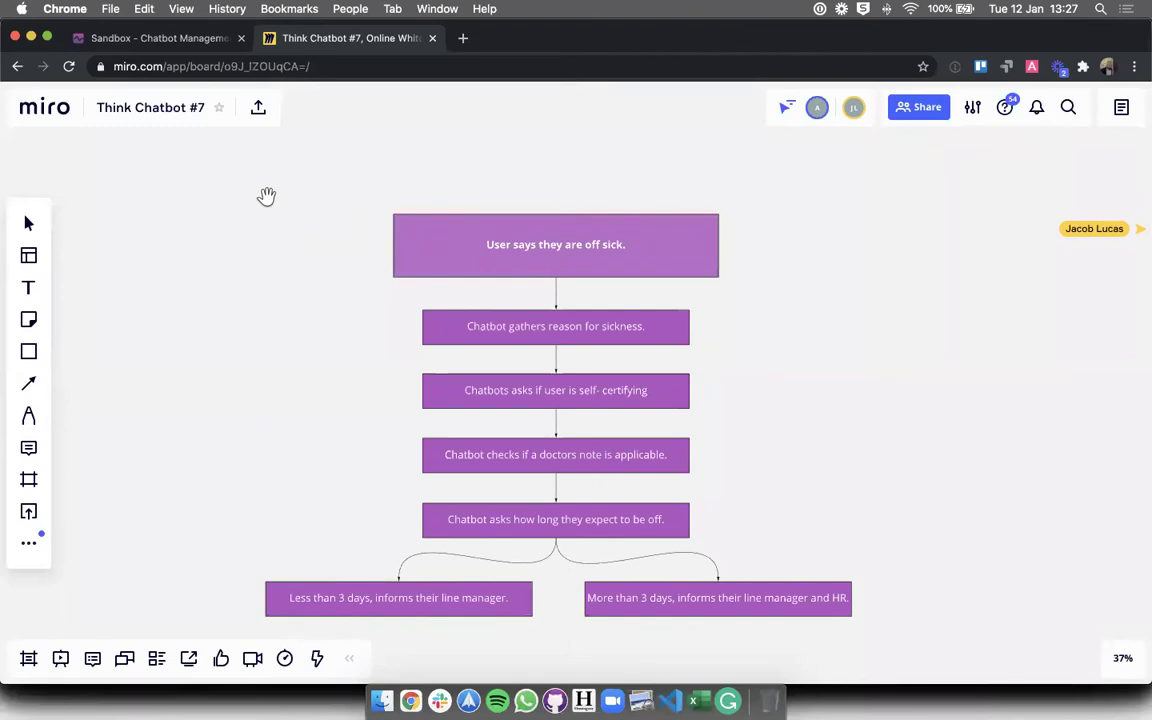
click(148, 42)
click(652, 602)
- Title the new step 'Off period' and continue to its message content form
click(563, 231)
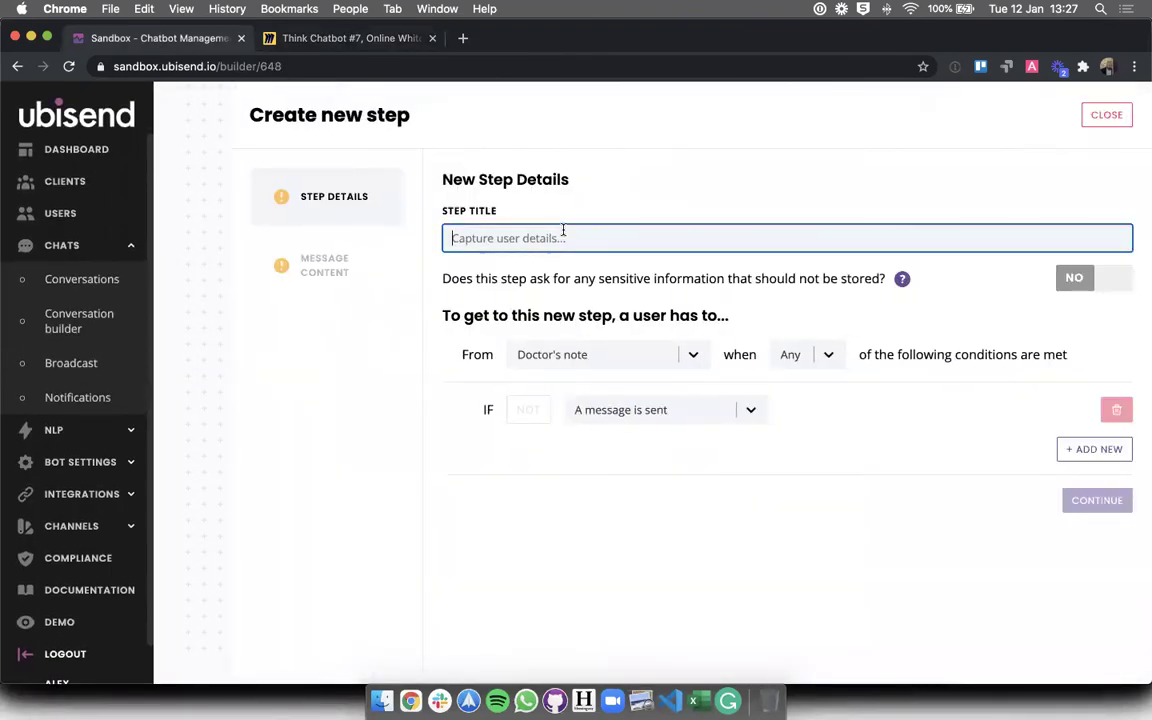
text(Off)
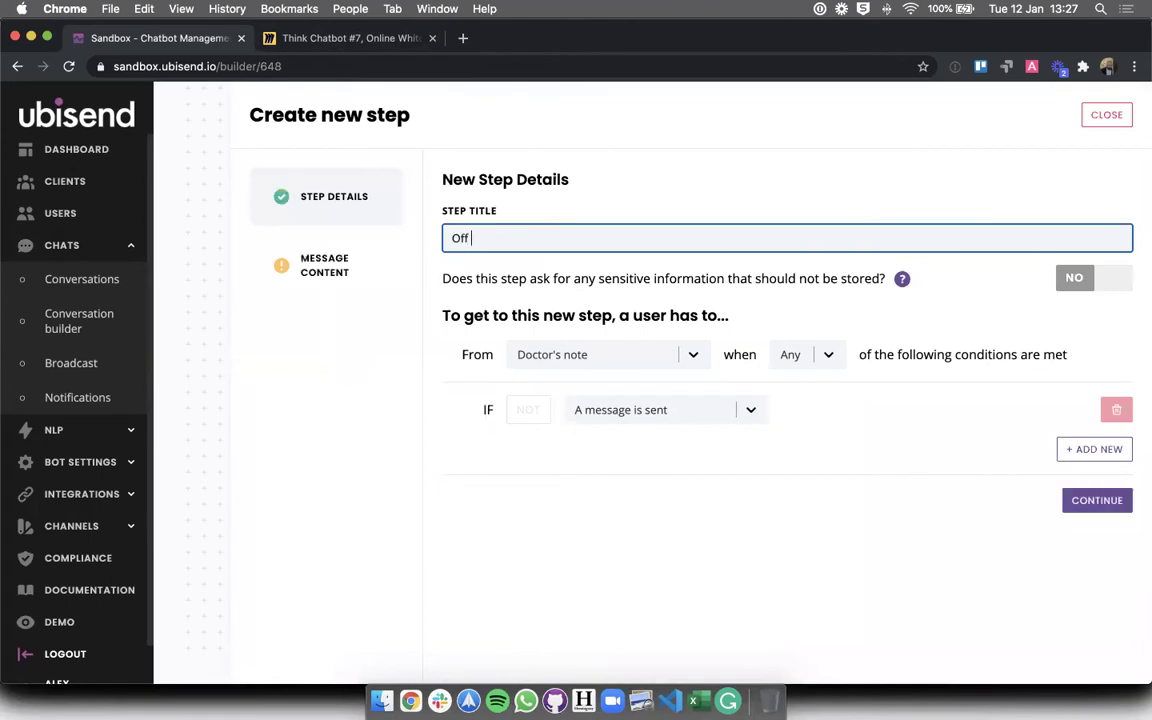
key(super+a)
text(How long)
key(super+a)
text(Off period)
click(567, 460)
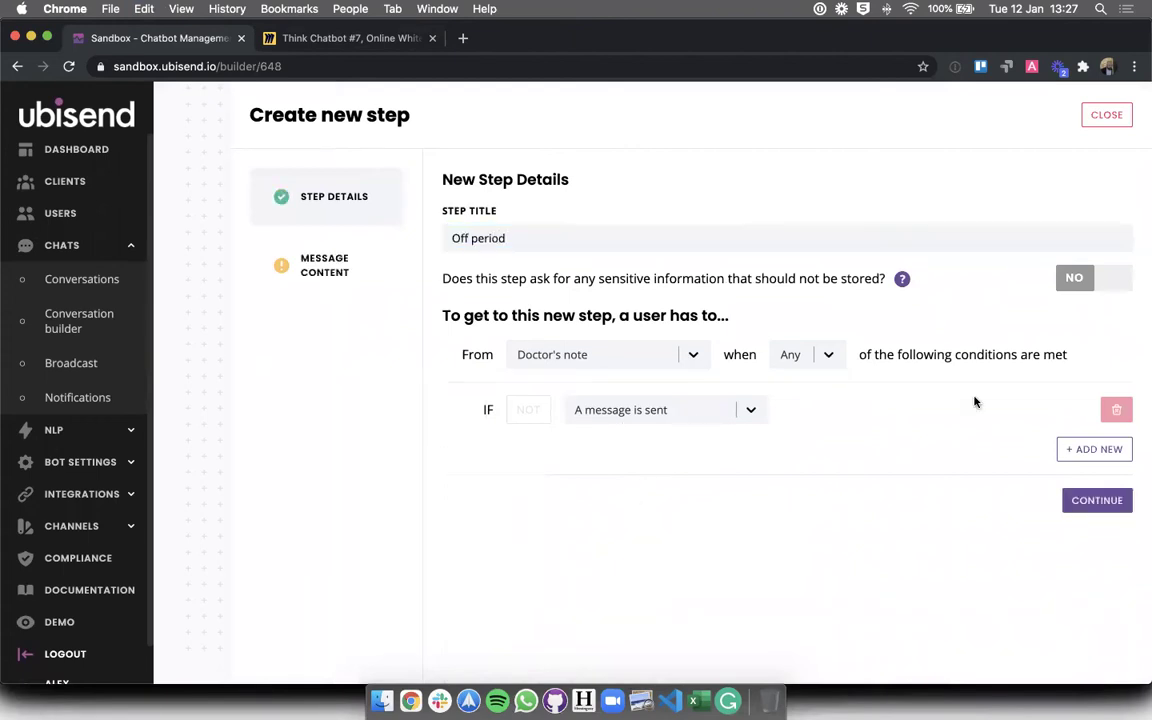
click(1068, 497)
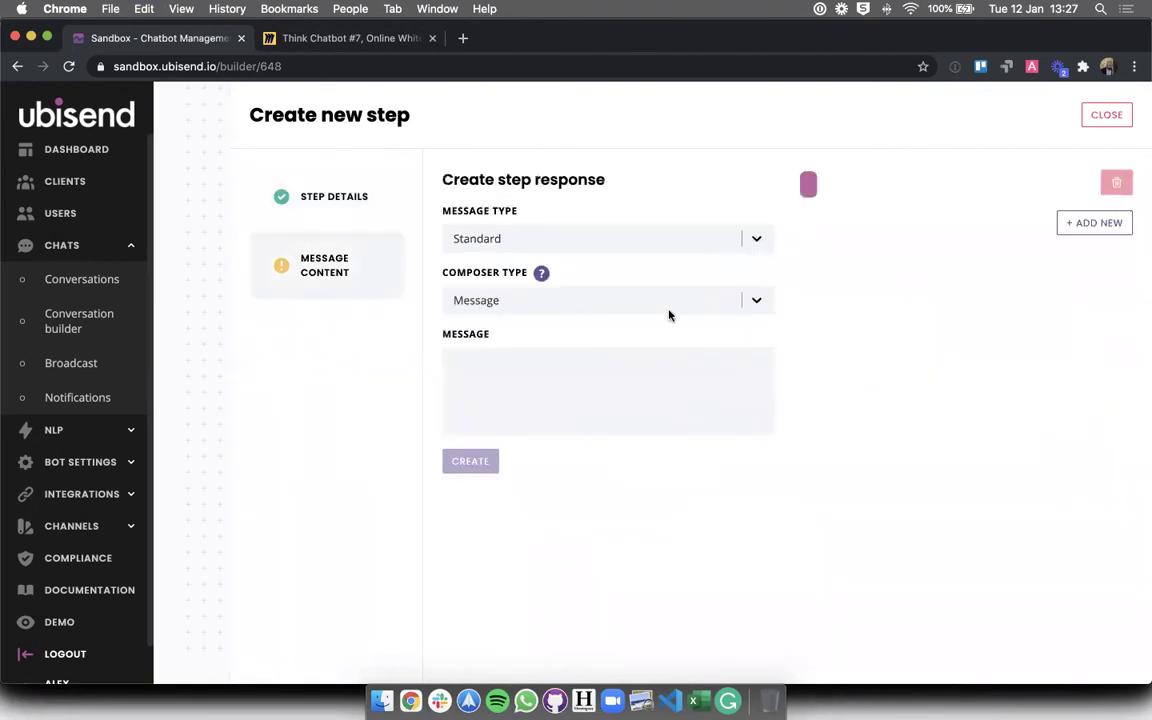
click(533, 376)
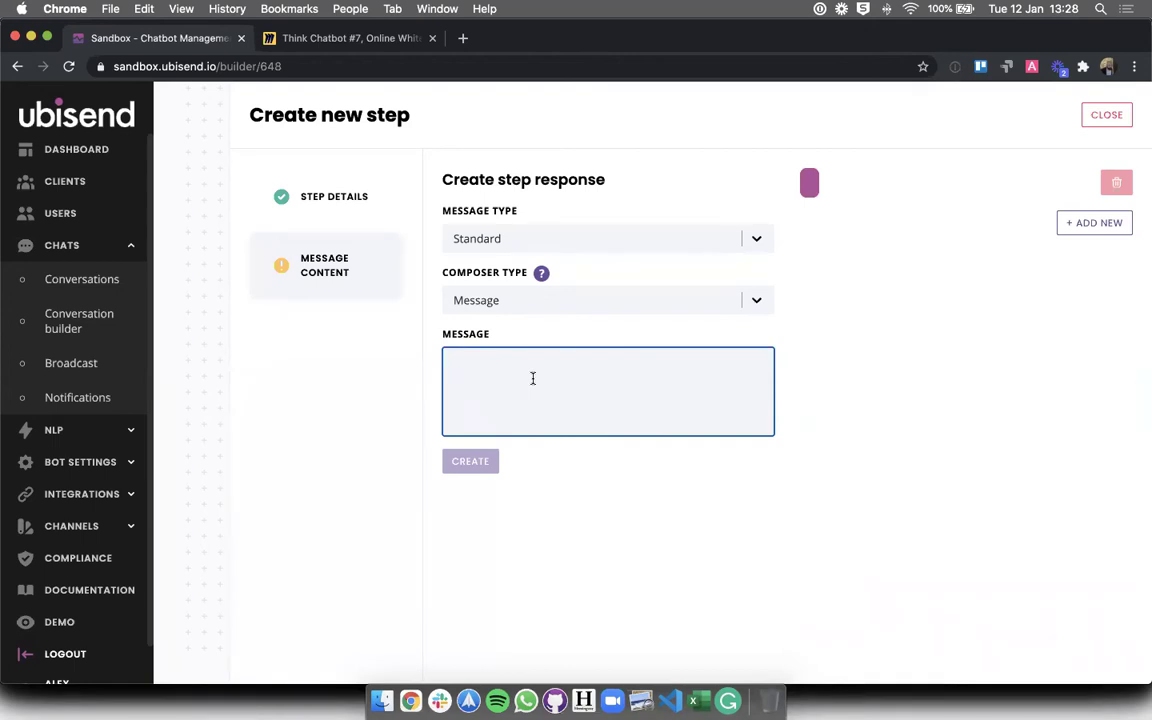
- Keep Message as the composer type and enter the question 'How long do you expect to be off?'
click(560, 242)
click(530, 310)
click(507, 388)
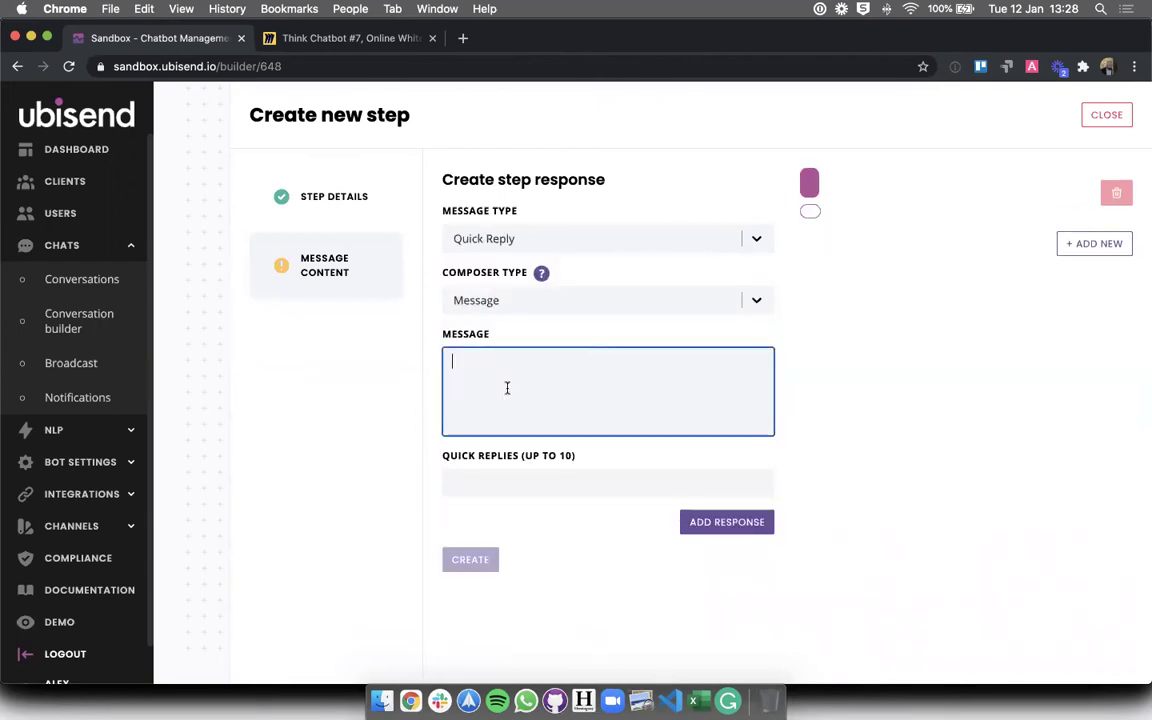
click(535, 300)
scroll(540, 480, down, 2)
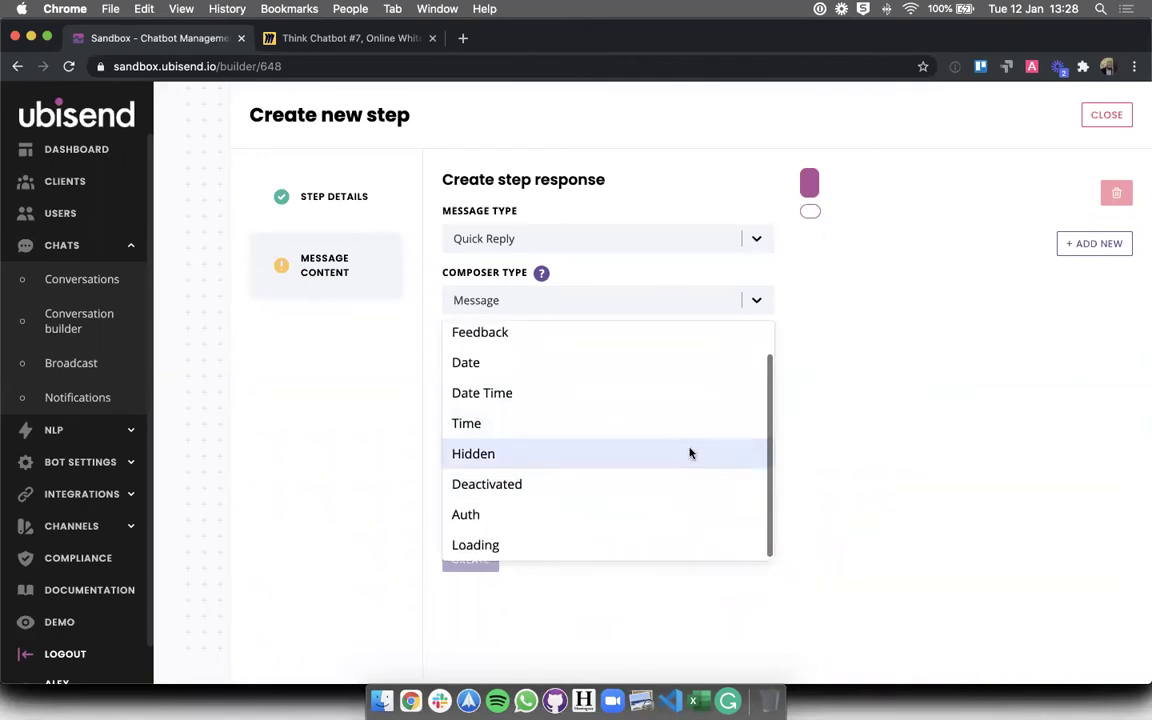
scroll(689, 453, up, 1)
click(510, 340)
click(499, 371)
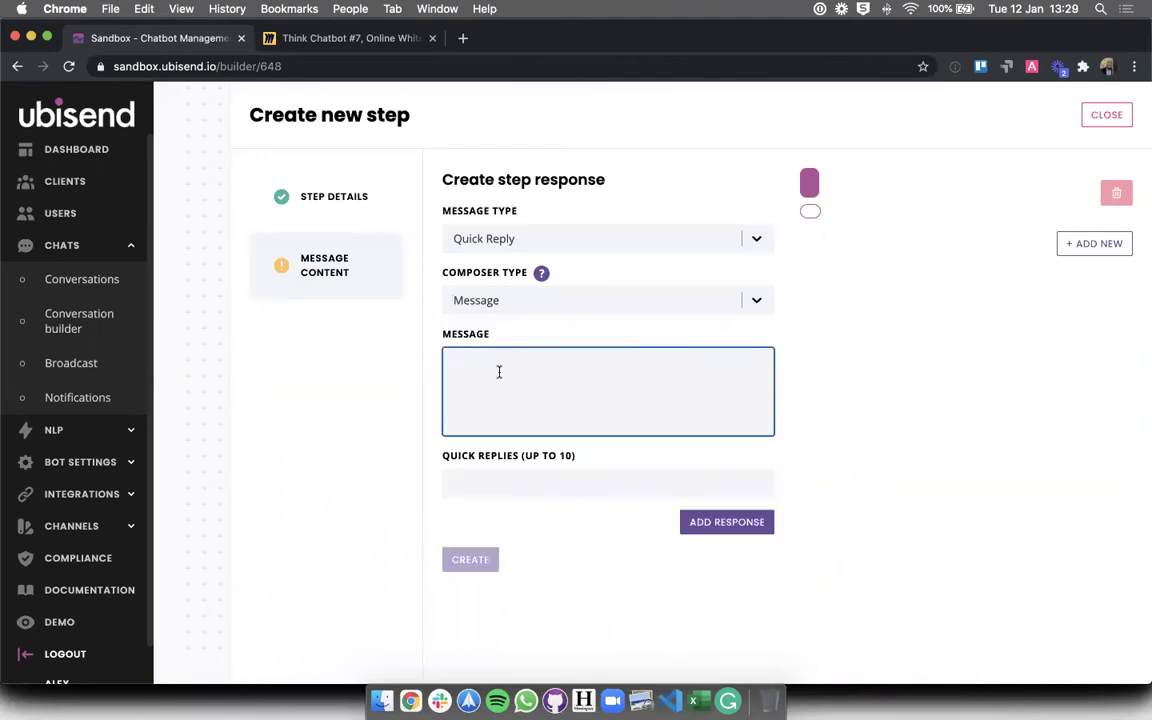
text(How lo)
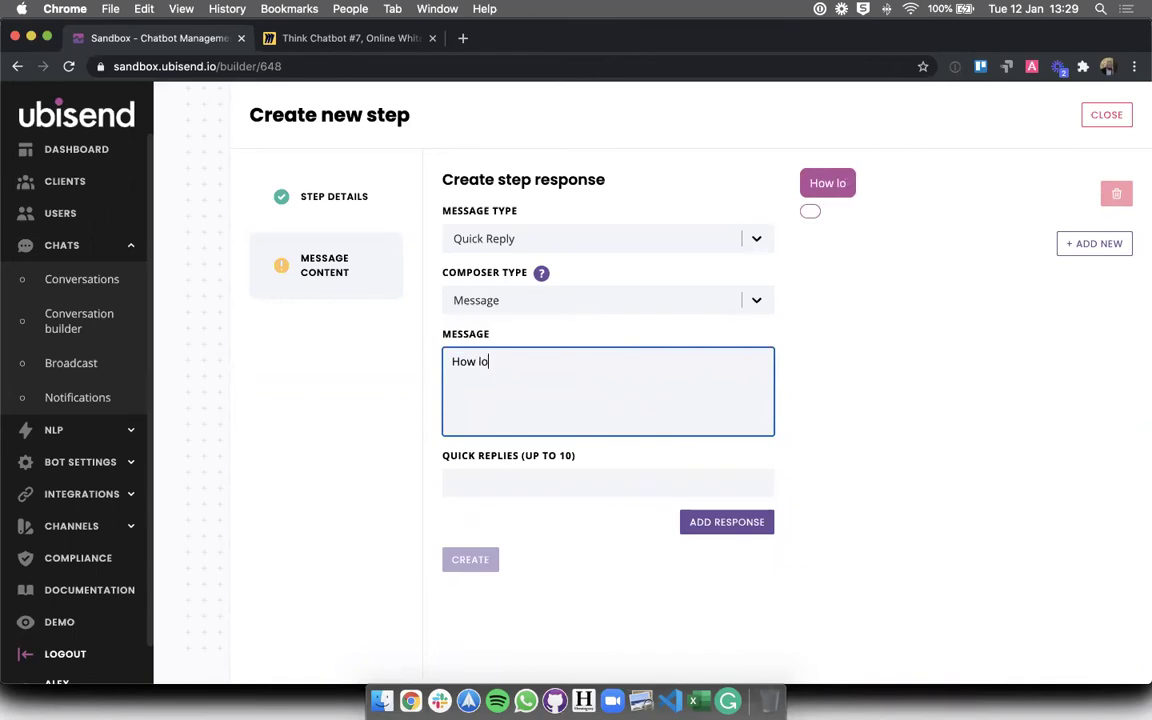
text(ng do you expect to be)
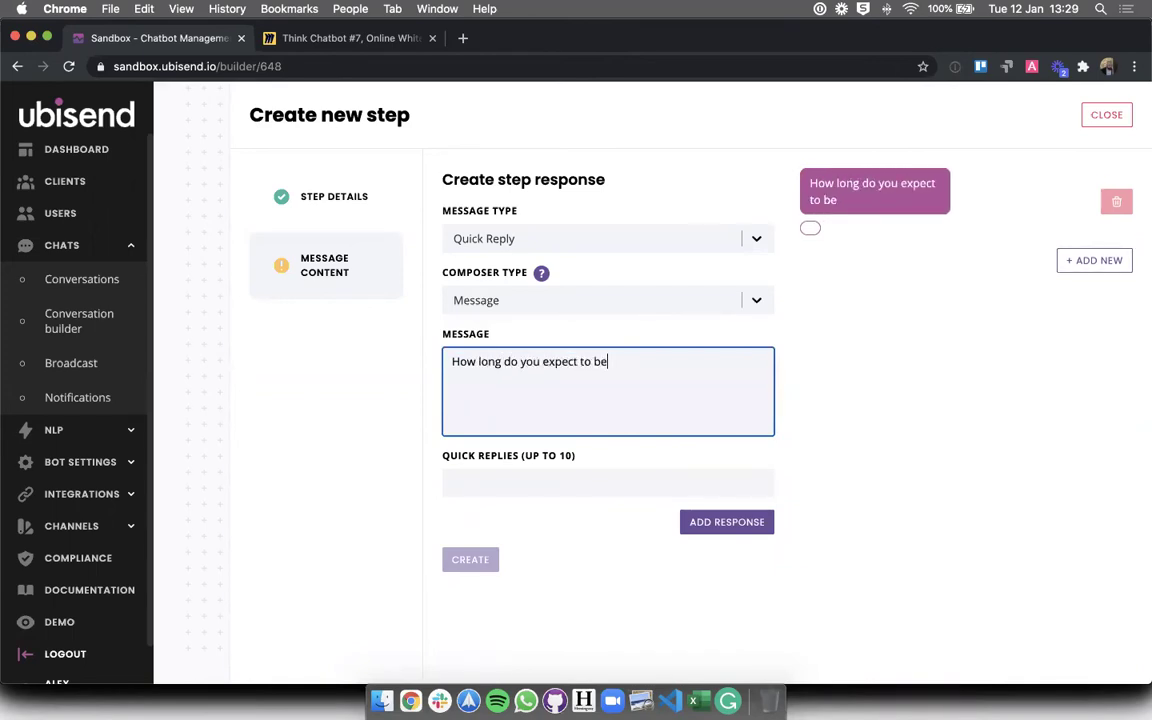
text( off?)
- Add the quick replies 'Less than 3 days' and 'More than 3 days'
click(463, 481)
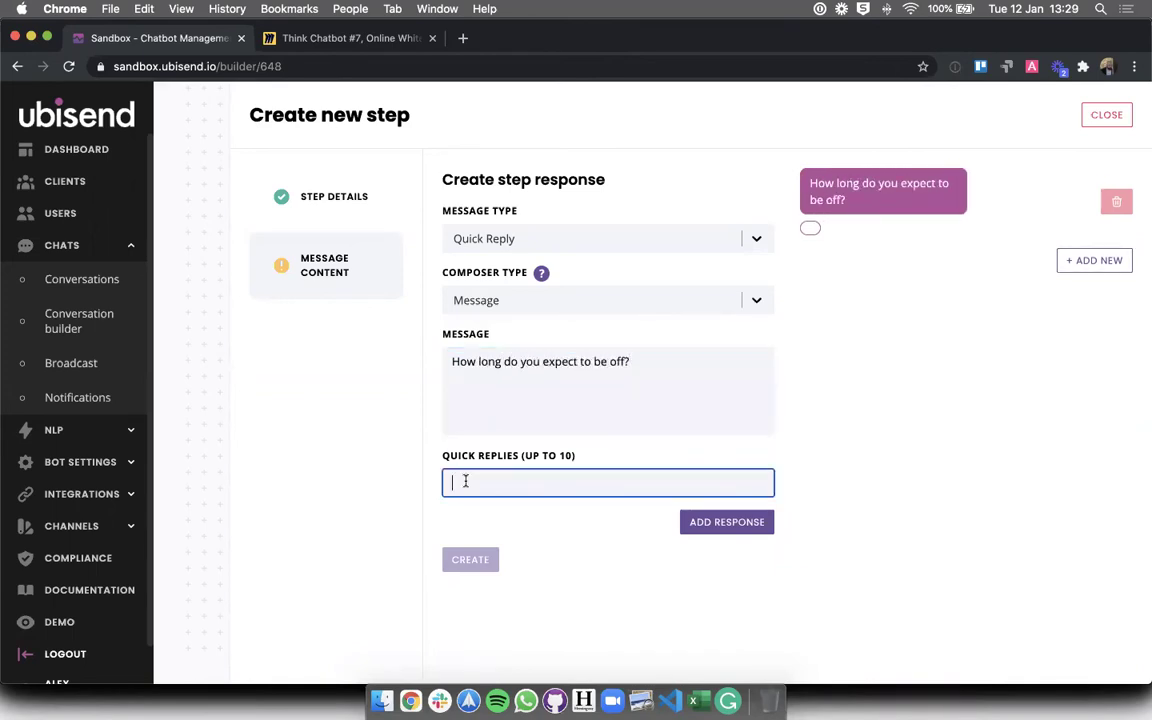
text(Less than 3 days)
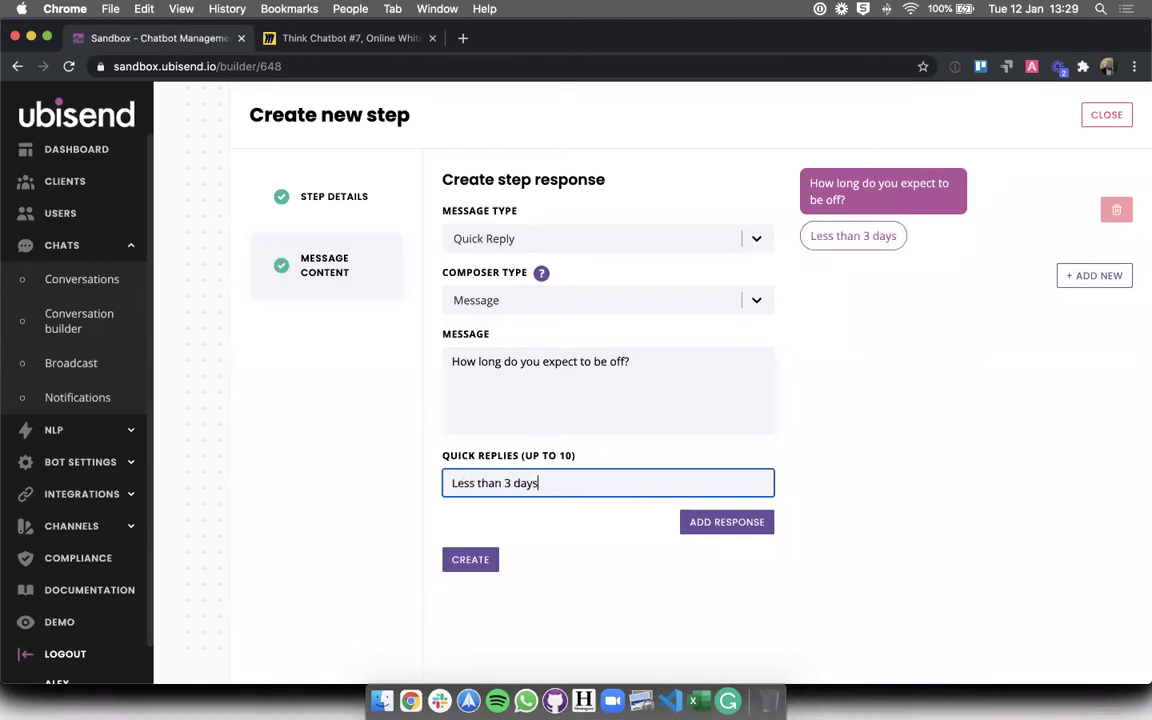
click(692, 521)
click(576, 519)
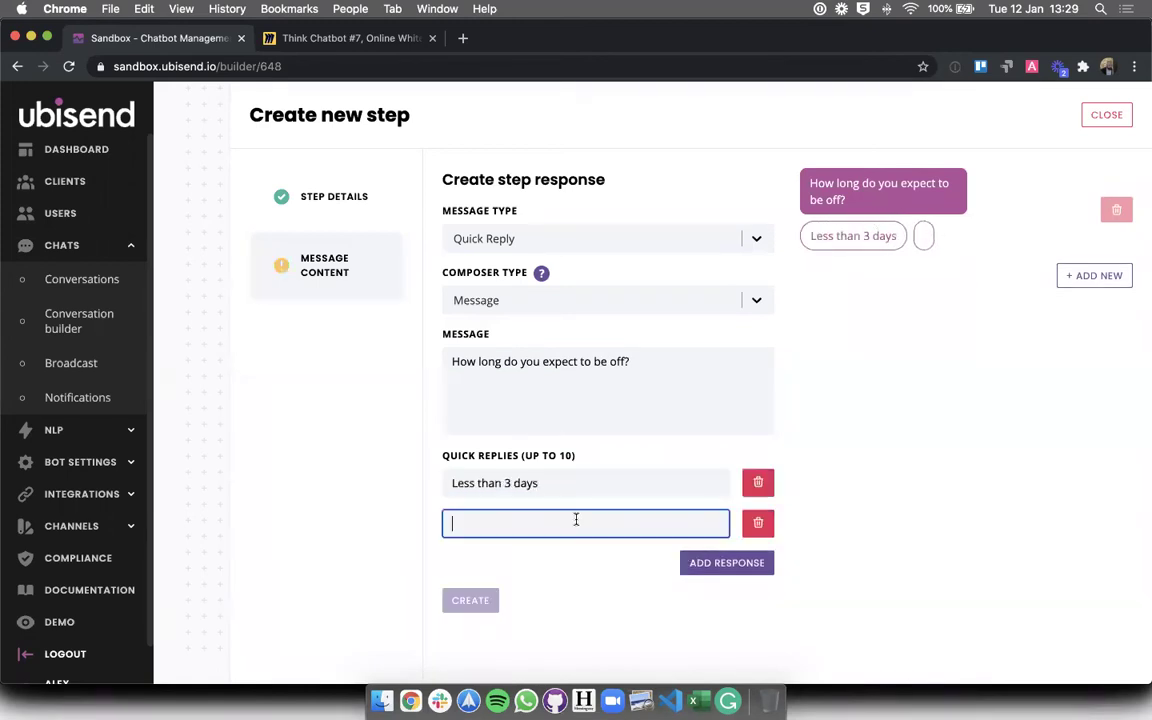
text(More than 3 days)
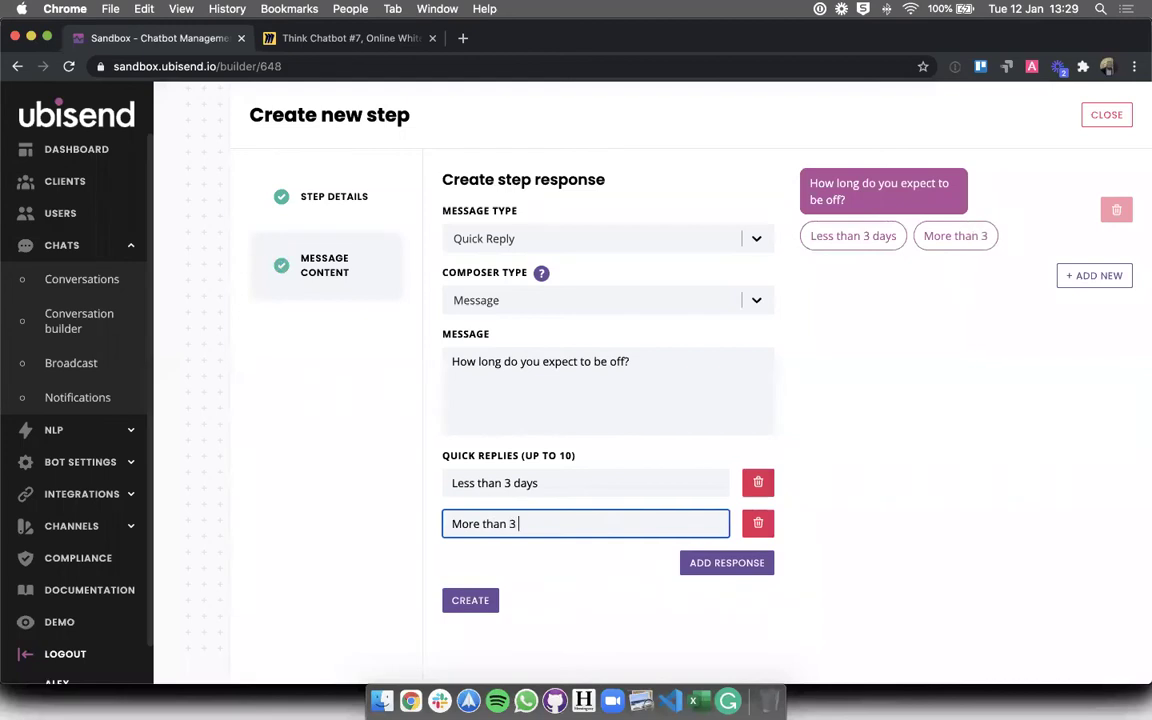
click(619, 609)
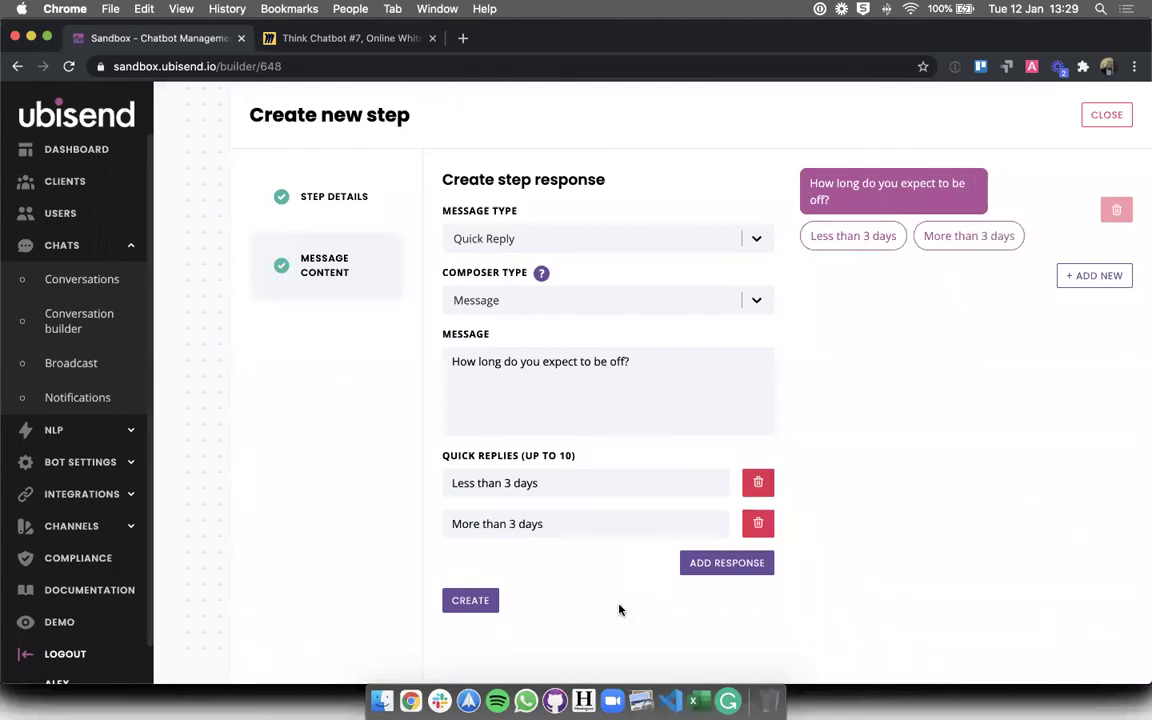
mouse_move(540, 280)
- Create the Off period step and scroll down to it below Doctor's note
click(469, 602)
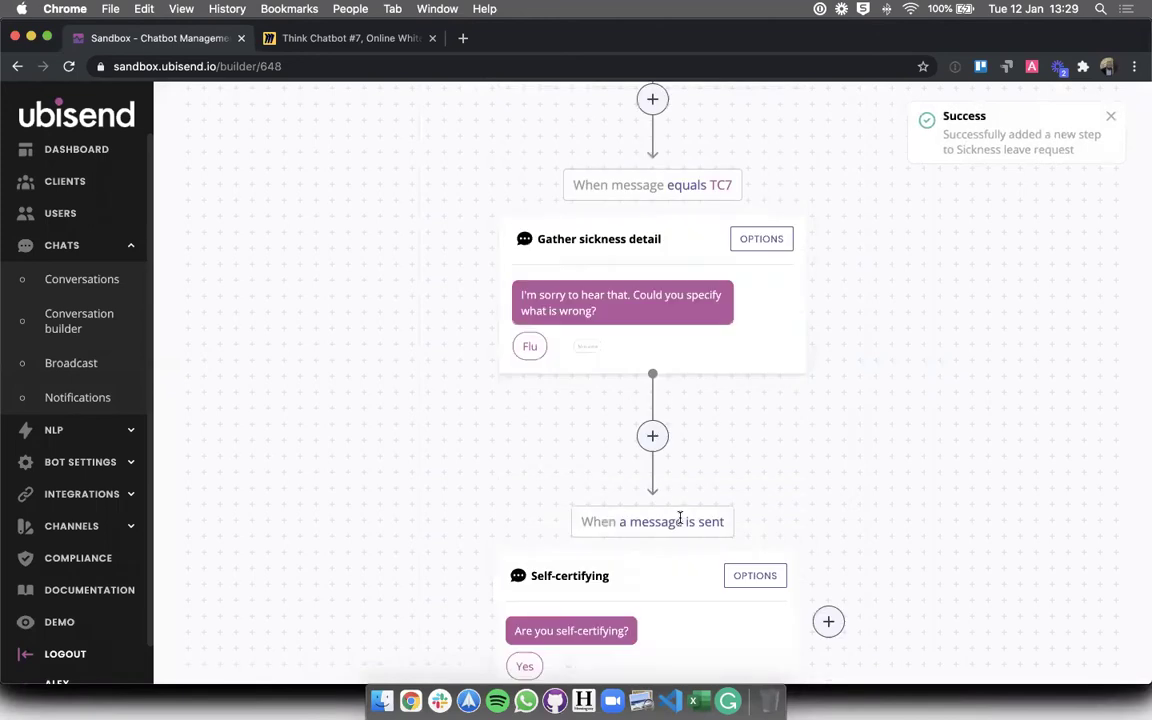
scroll(967, 468, down, 5)
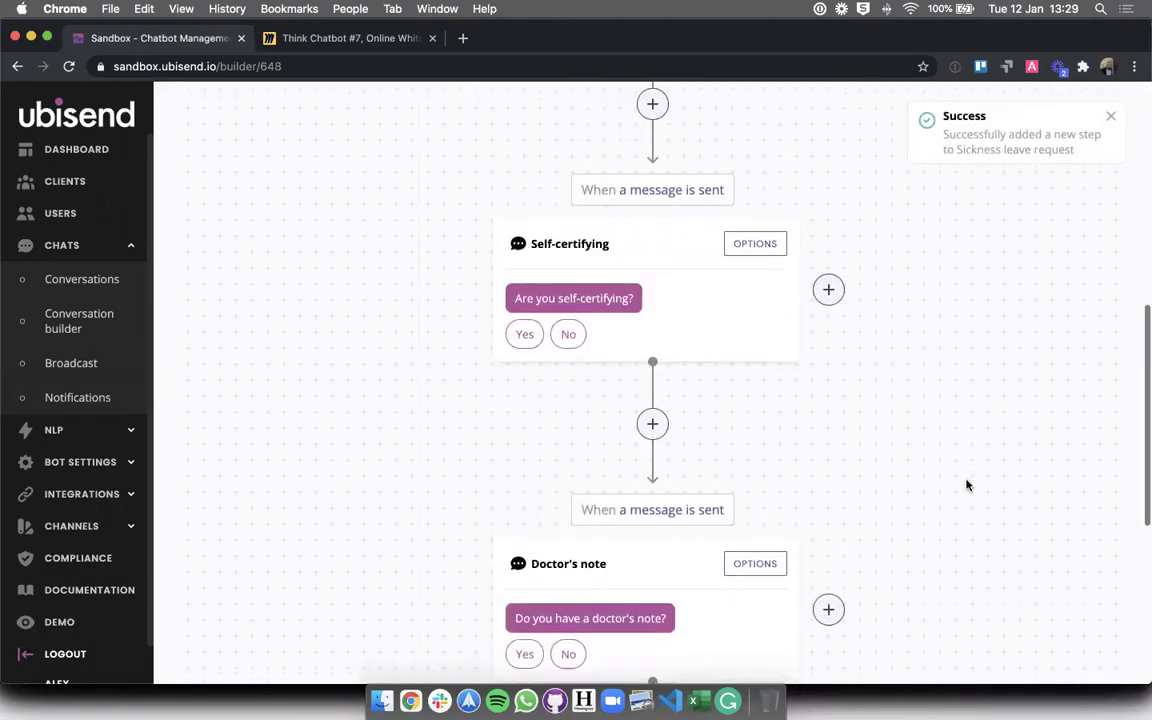
scroll(960, 475, down, 5)
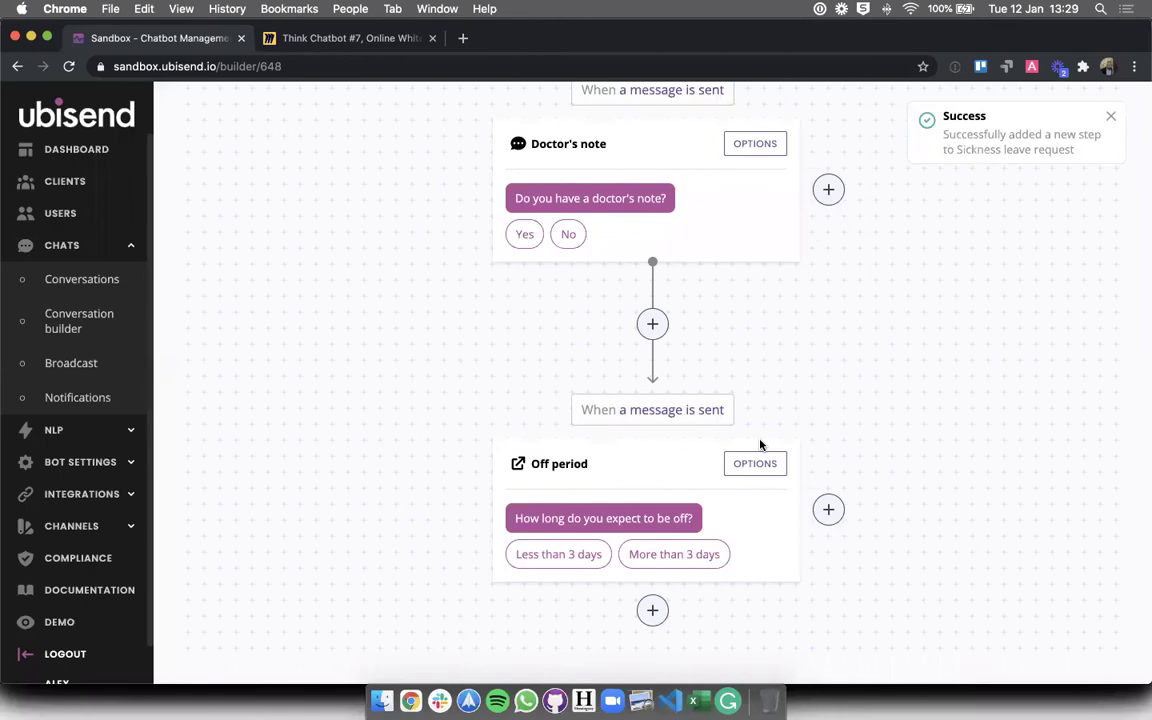
click(312, 40)
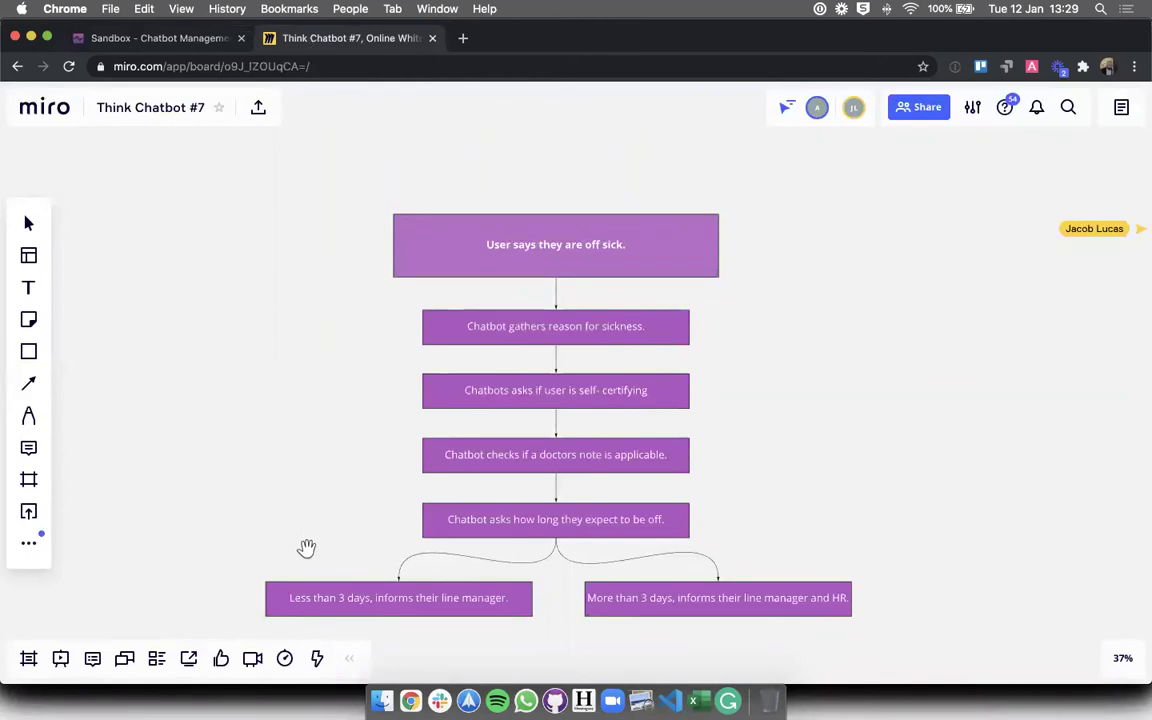
scroll(300, 504, down, 2)
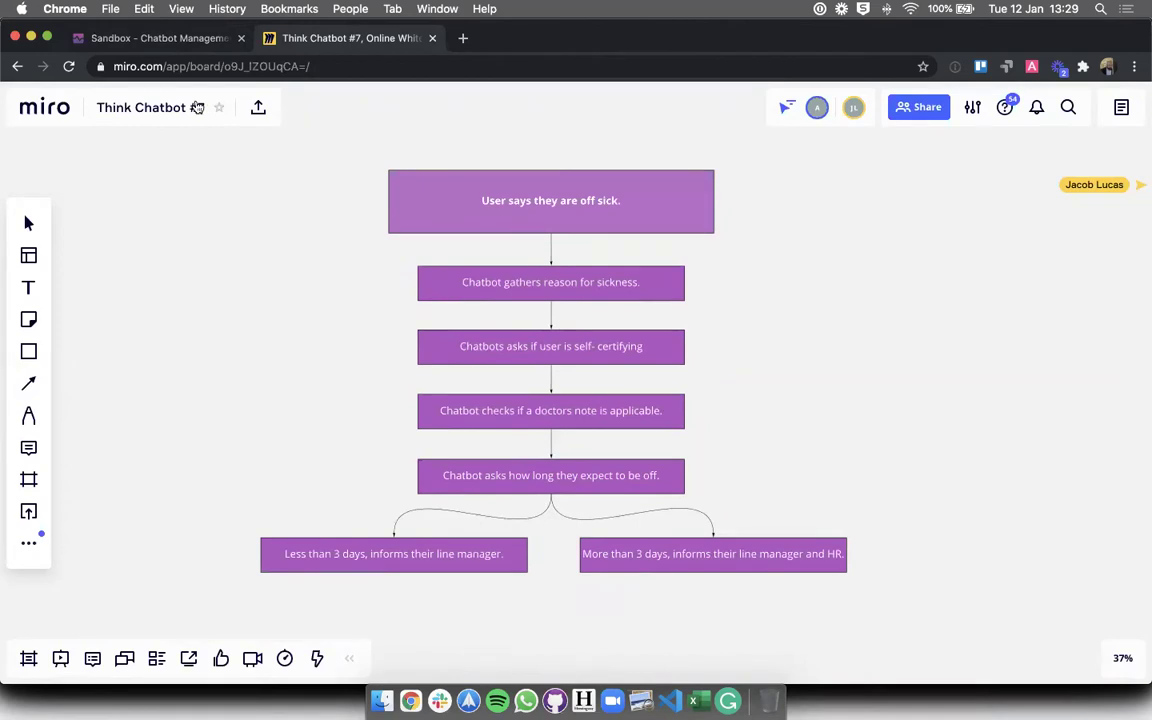
click(160, 37)
- Add a new step after Off period titled 'Less 3 days'
click(652, 608)
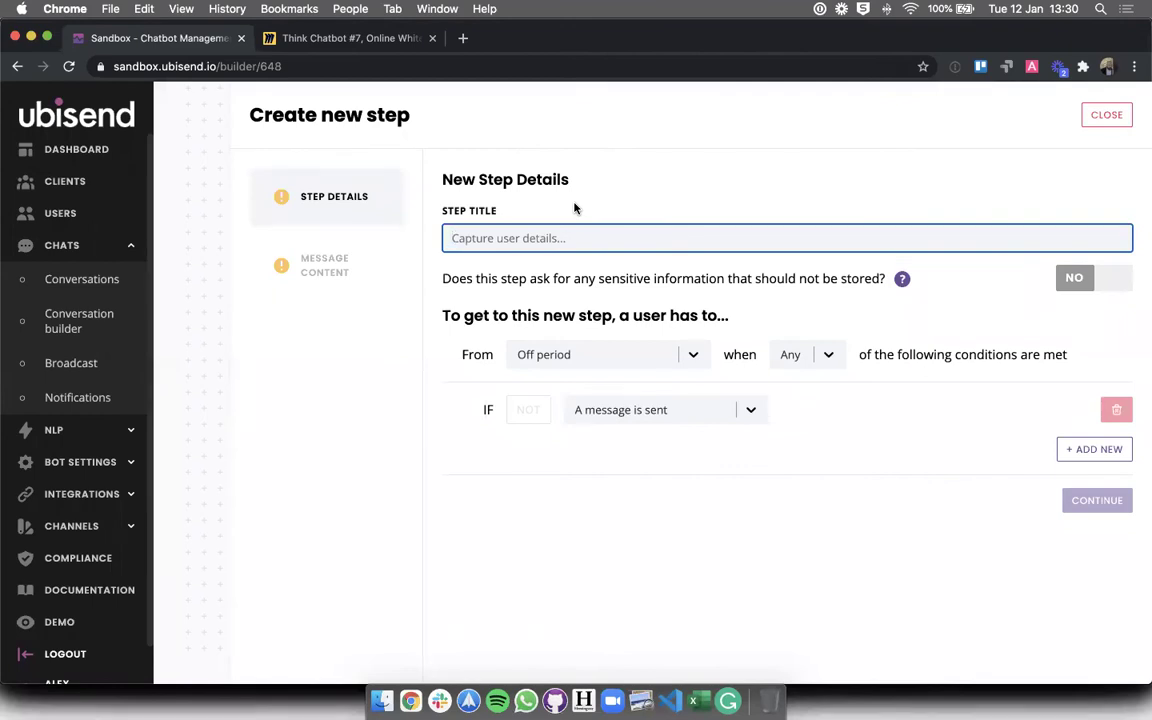
text(Less 3 days)
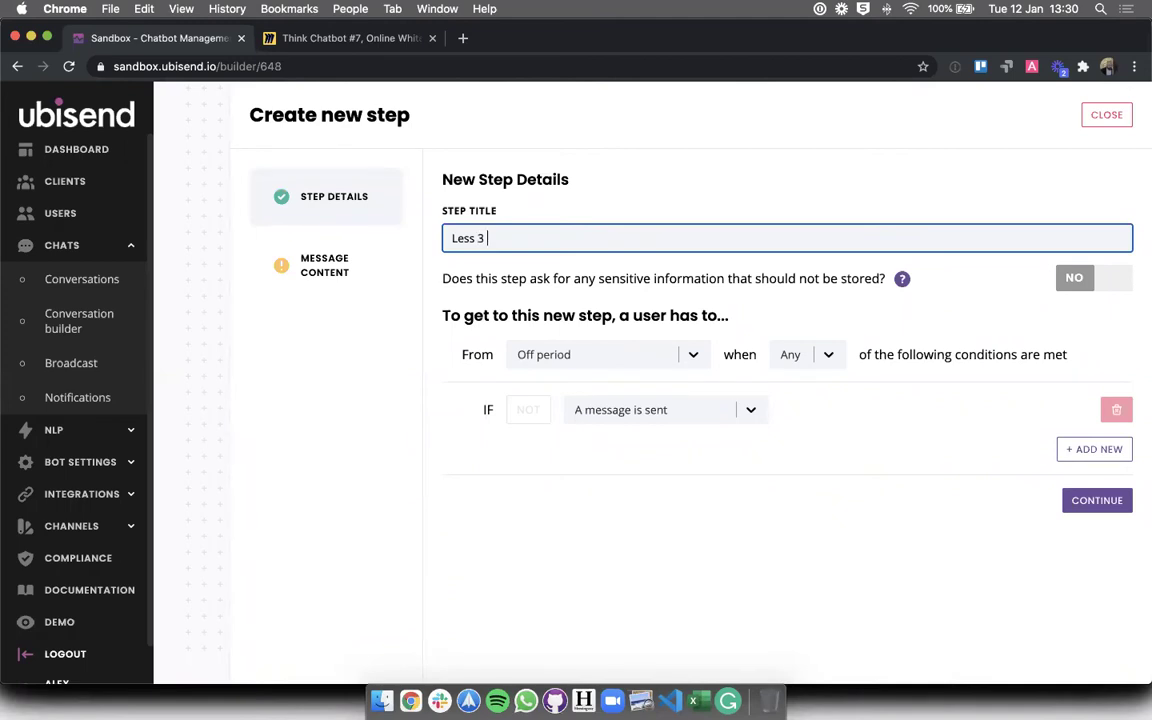
click(802, 560)
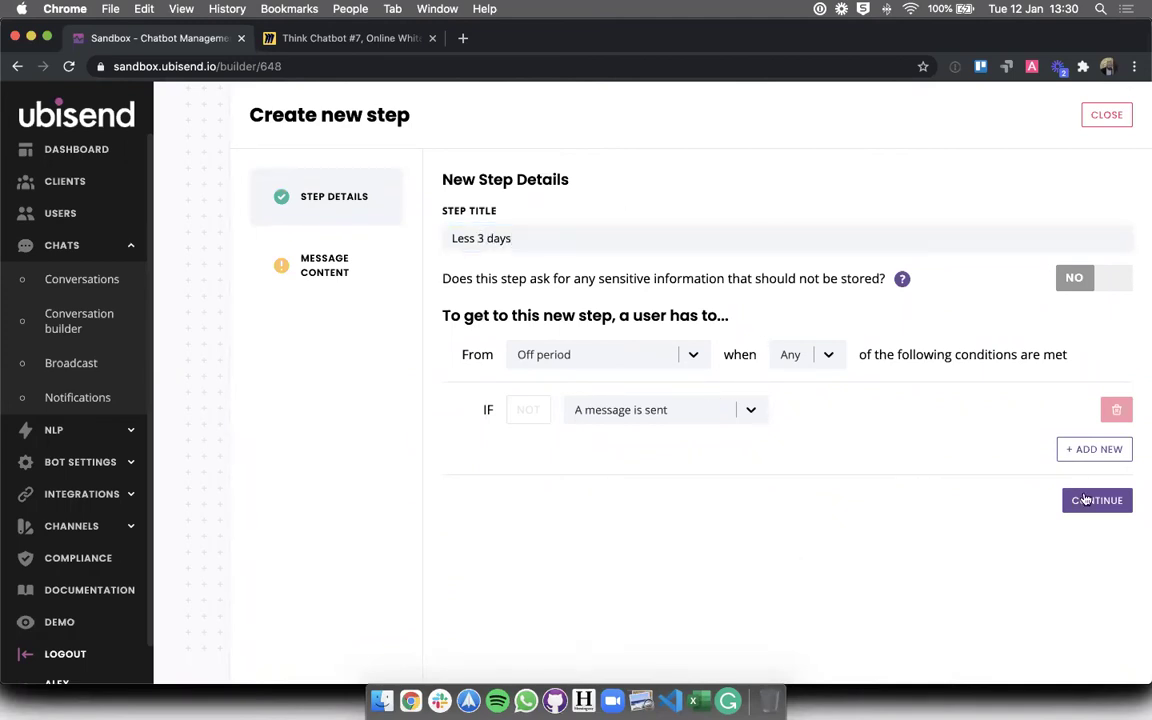
click(1088, 498)
- Write messages 'Ok, thank you for letting us know.' and 'I have alerted your line manager. Please get well soon!'
click(616, 371)
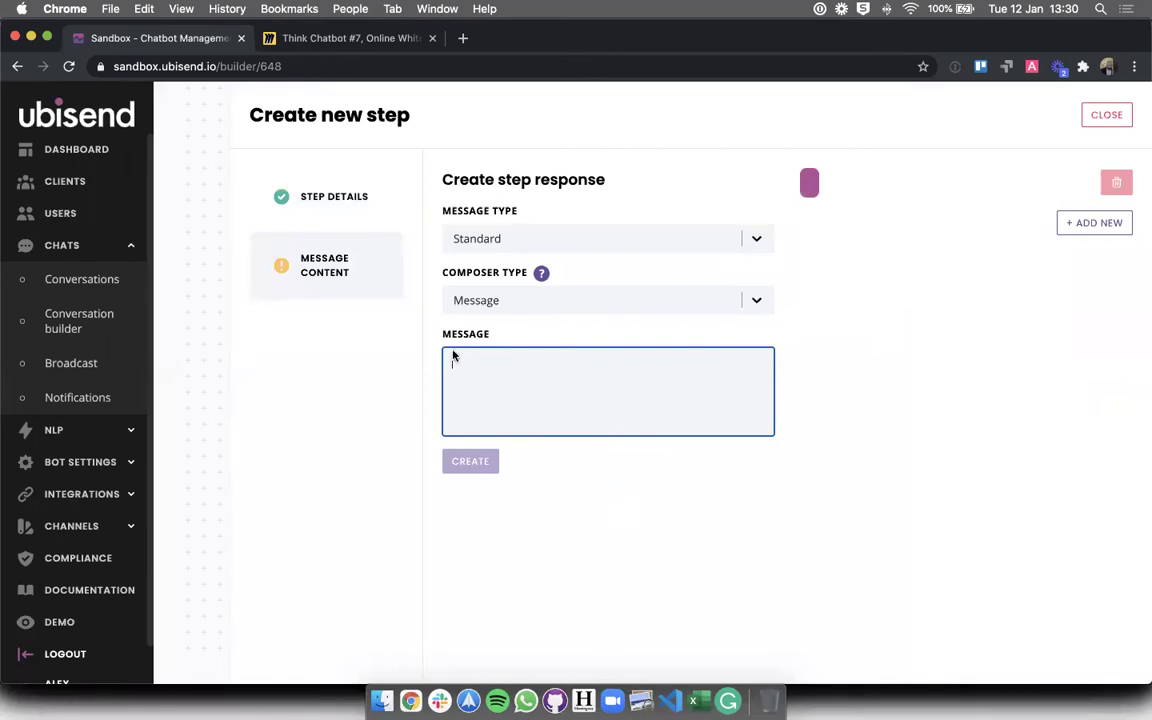
click(342, 40)
click(200, 38)
text(Ok)
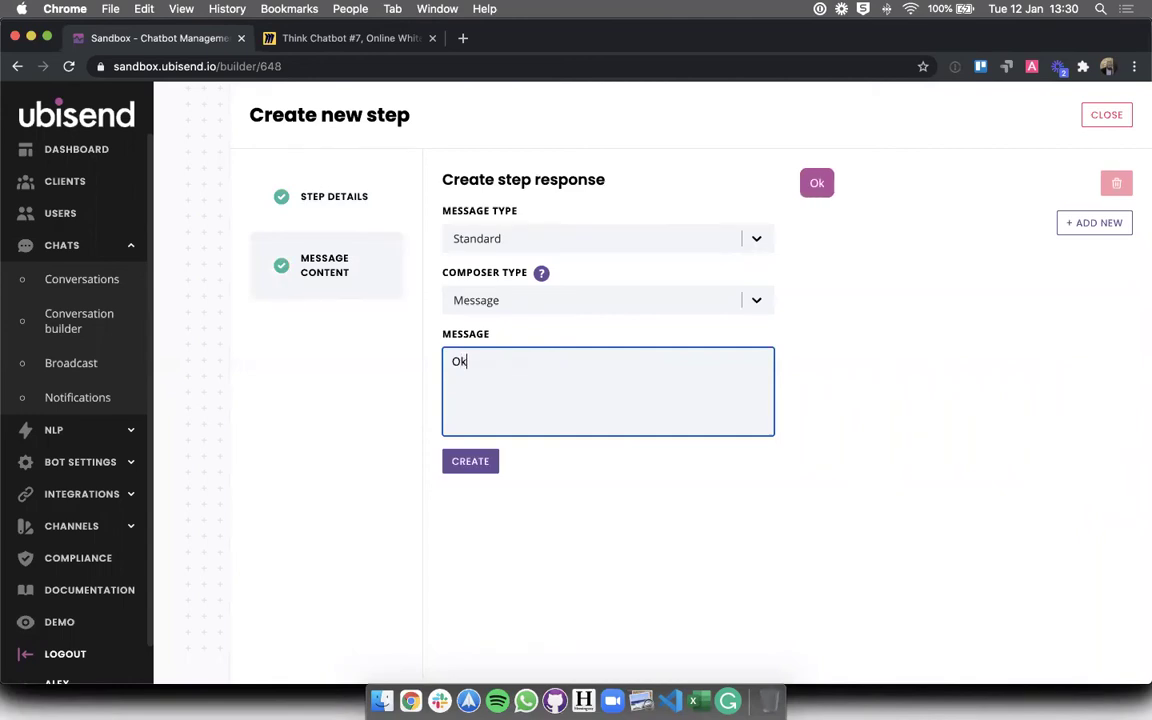
text(, thank you for l)
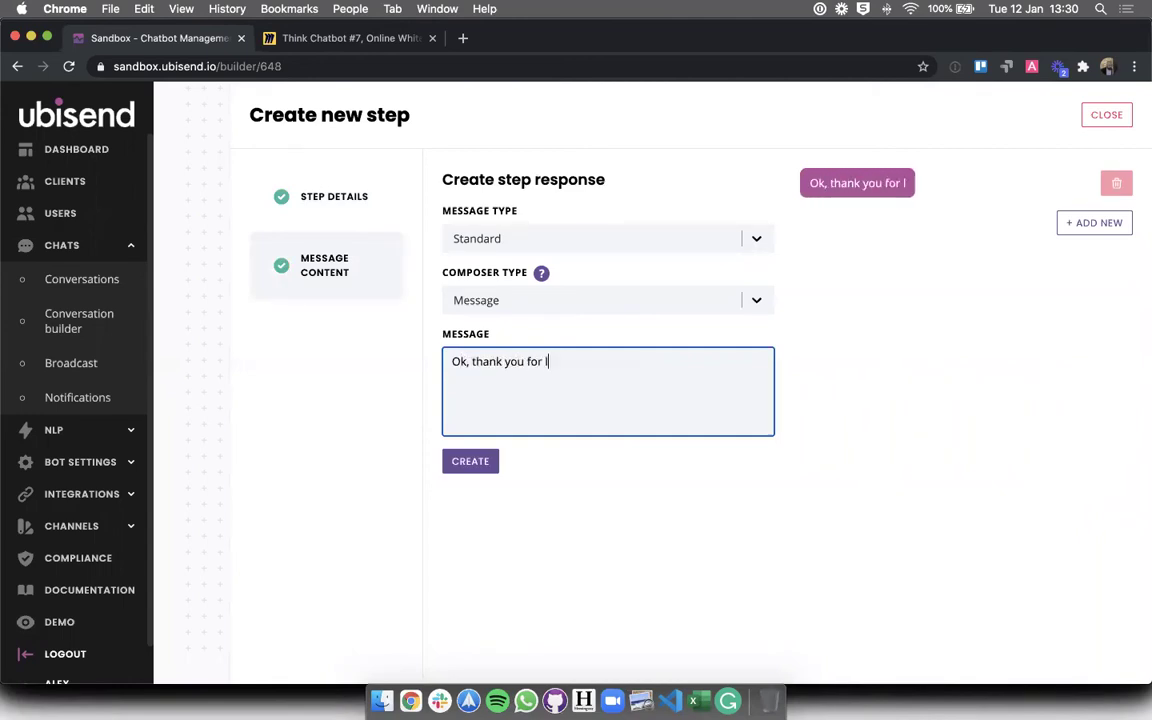
text(etting us know.)
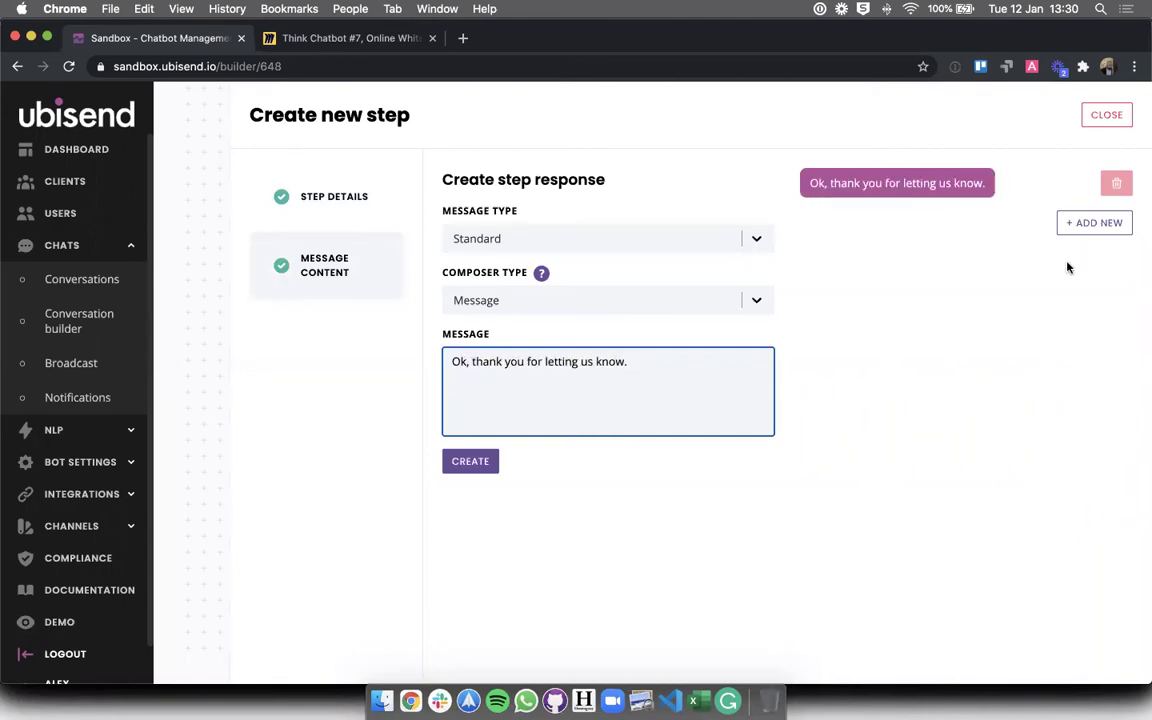
click(1094, 222)
click(600, 365)
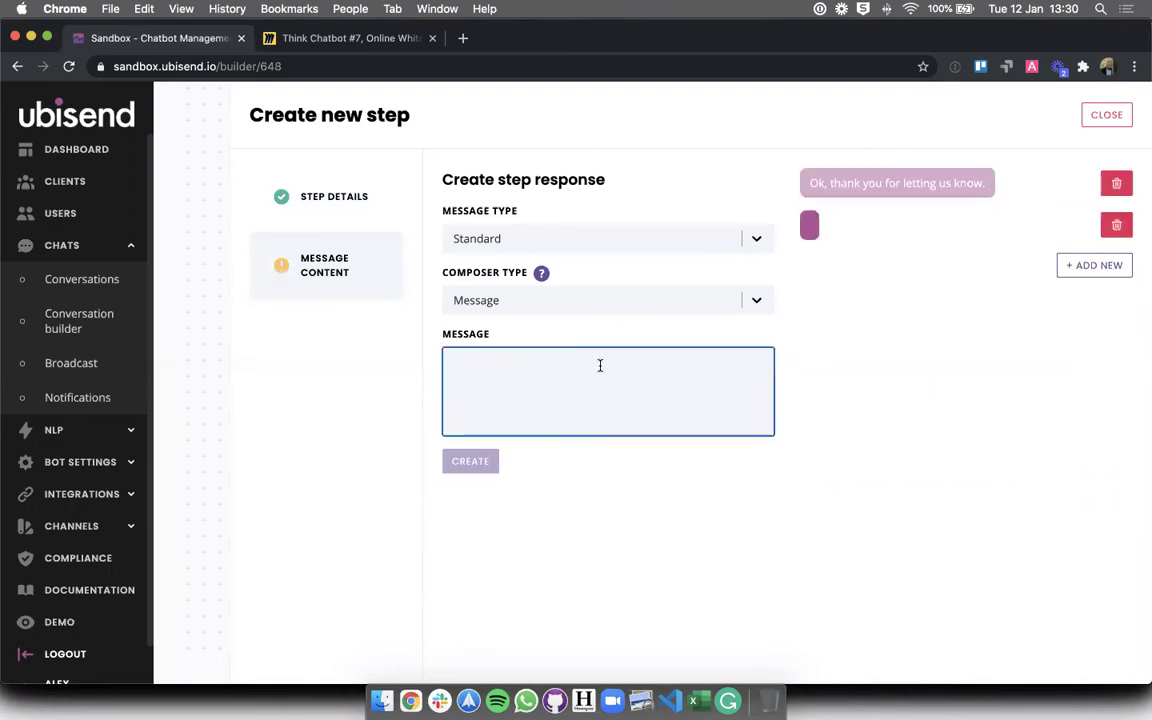
text(I have alerte)
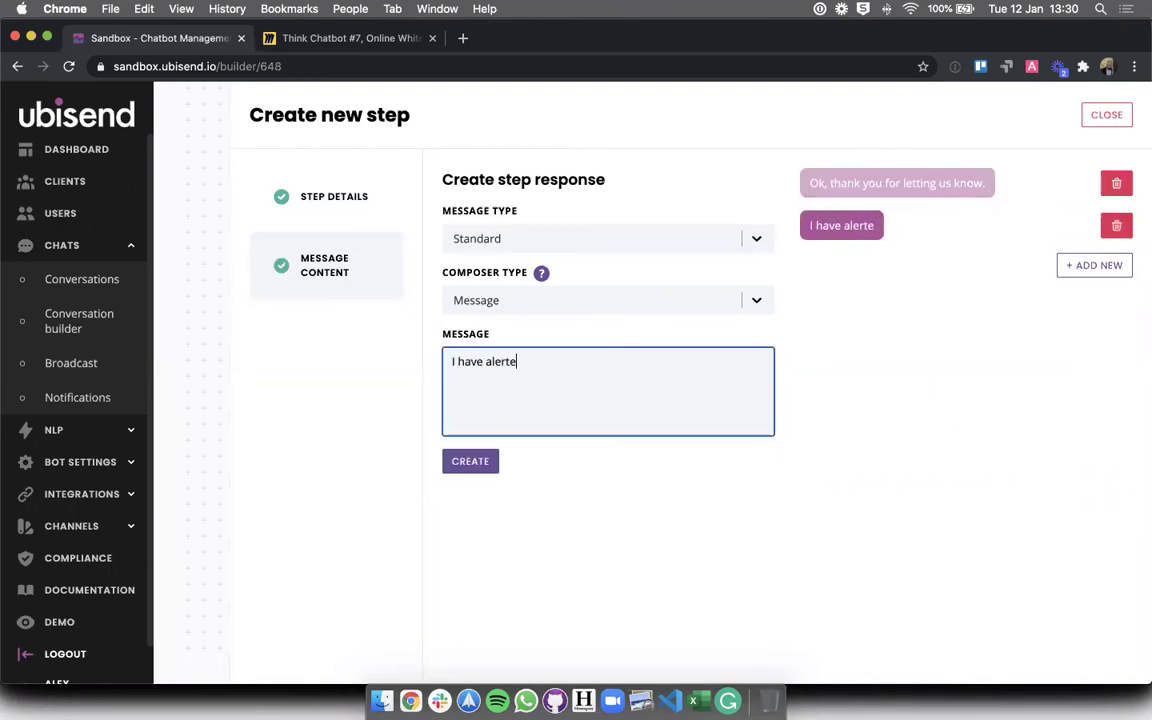
text(d your line manager.)
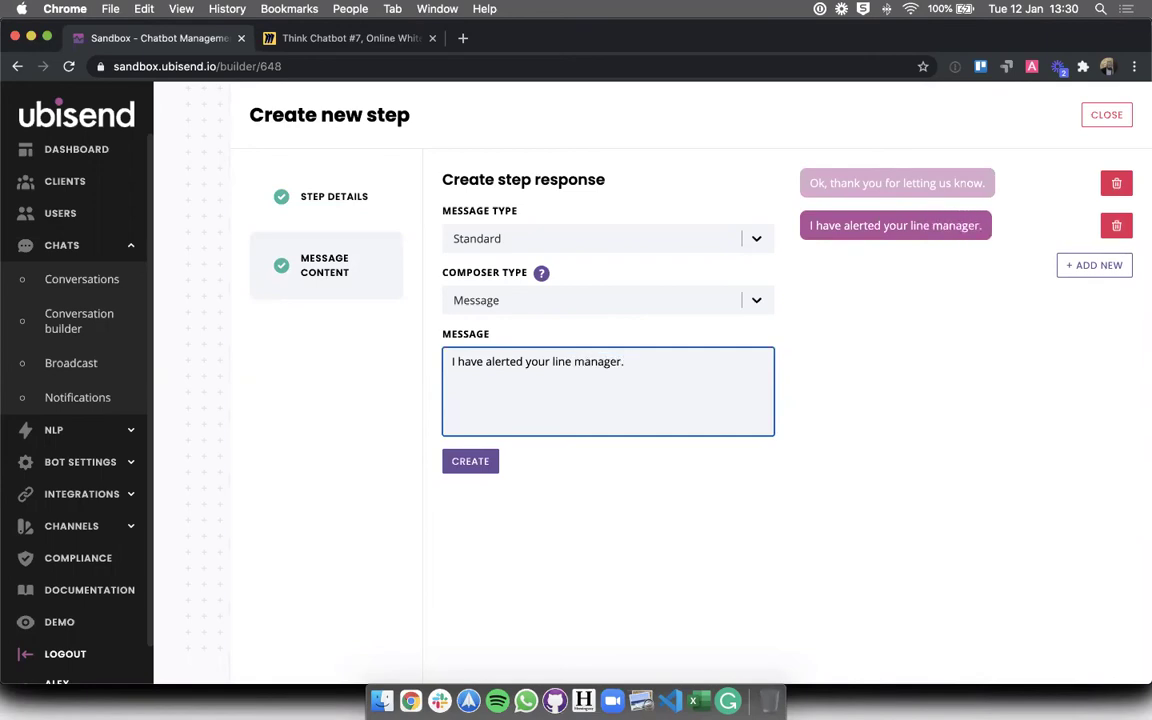
text(Please get well son)
key(BackSpace)
text(on!)
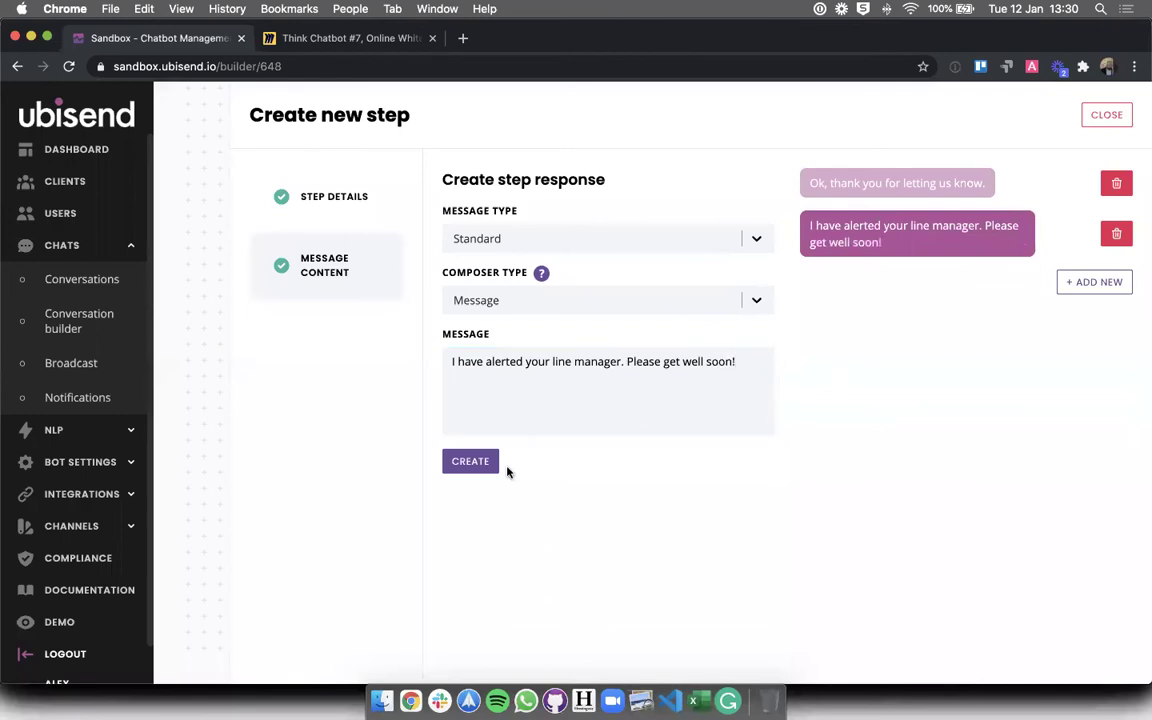
- Create the Less 3 days step and scroll up to view it under Off period
click(488, 465)
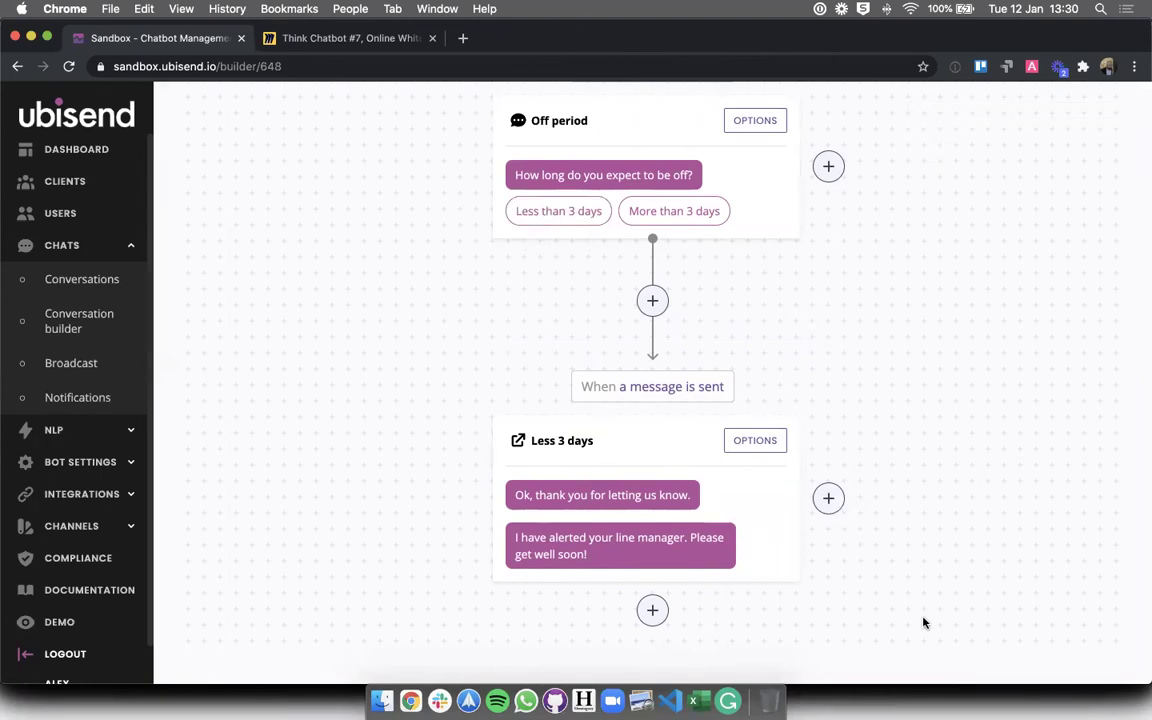
scroll(923, 622, up, 1)
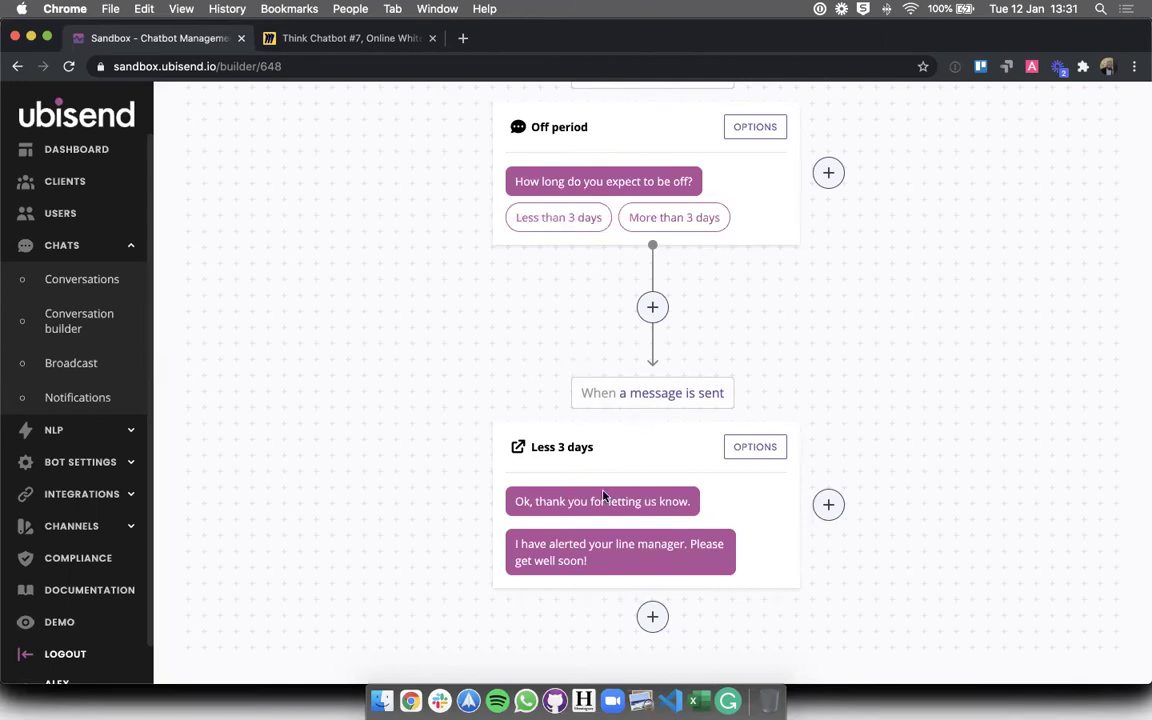
- Add another step from Off period titled 'Over 3 days'
click(828, 506)
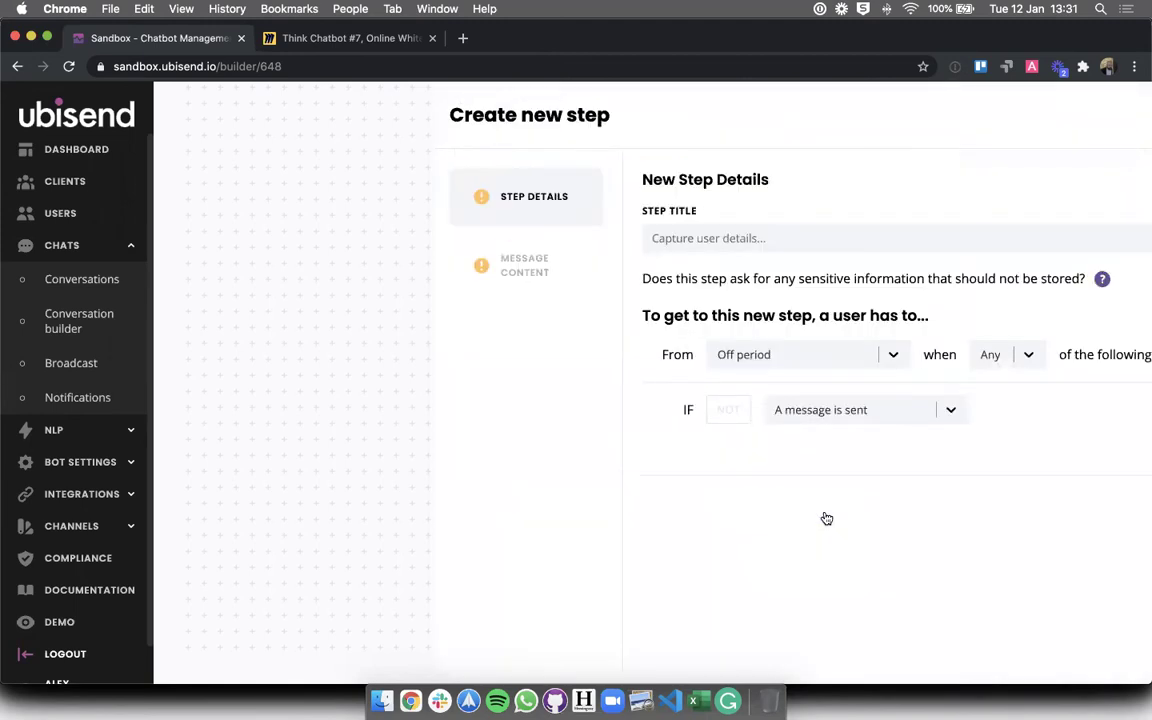
click(498, 239)
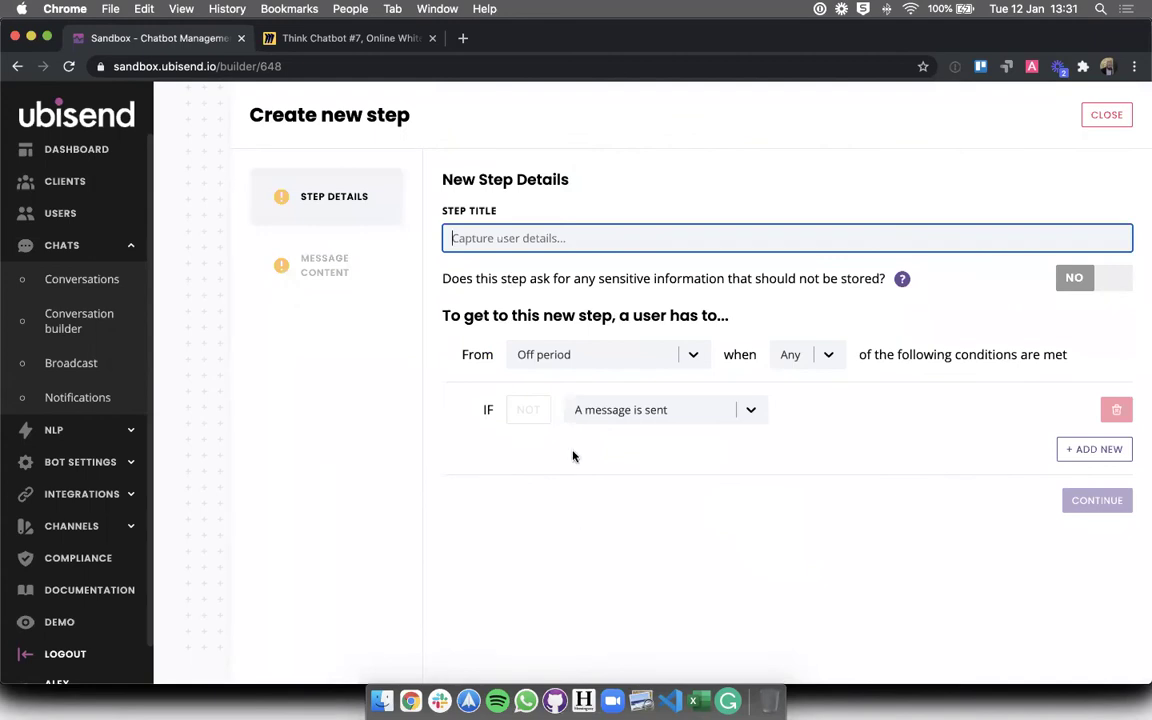
text(More than 3)
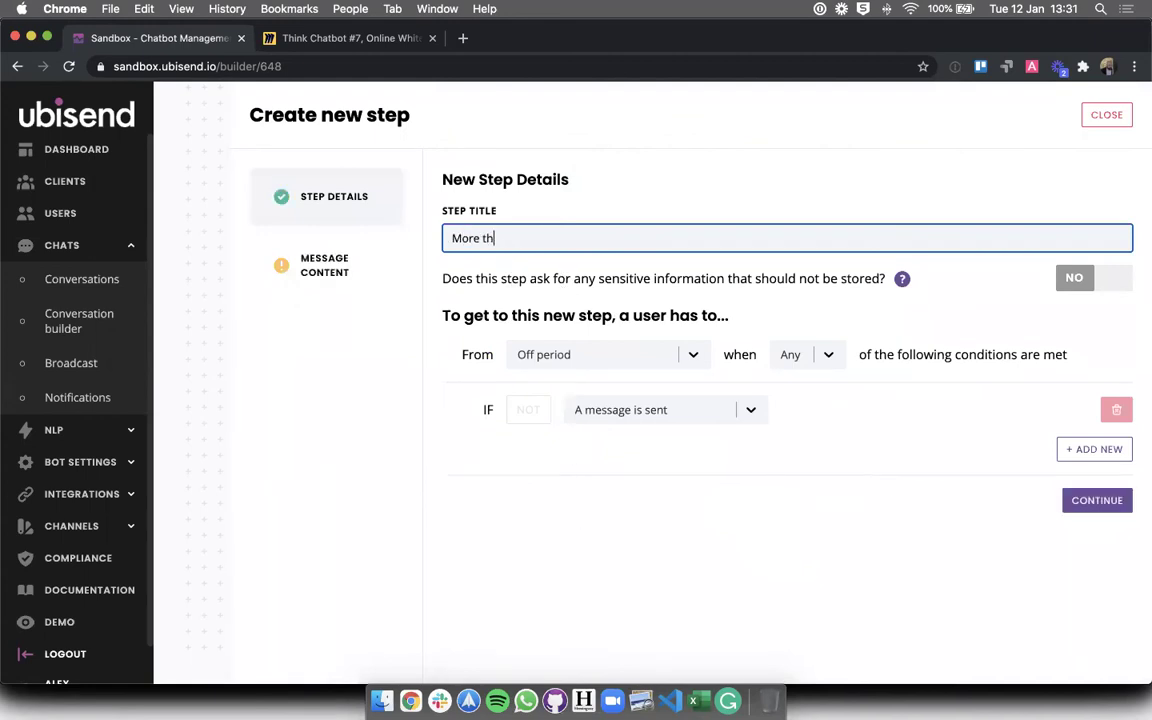
key(BackSpace)
key(BackSpace)
key(BackSpace)
key(BackSpace)
key(BackSpace)
key(BackSpace)
text(3 days)
double_click(464, 238)
text(Ov)
key(BackSpace)
key(BackSpace)
text(Over)
click(684, 459)
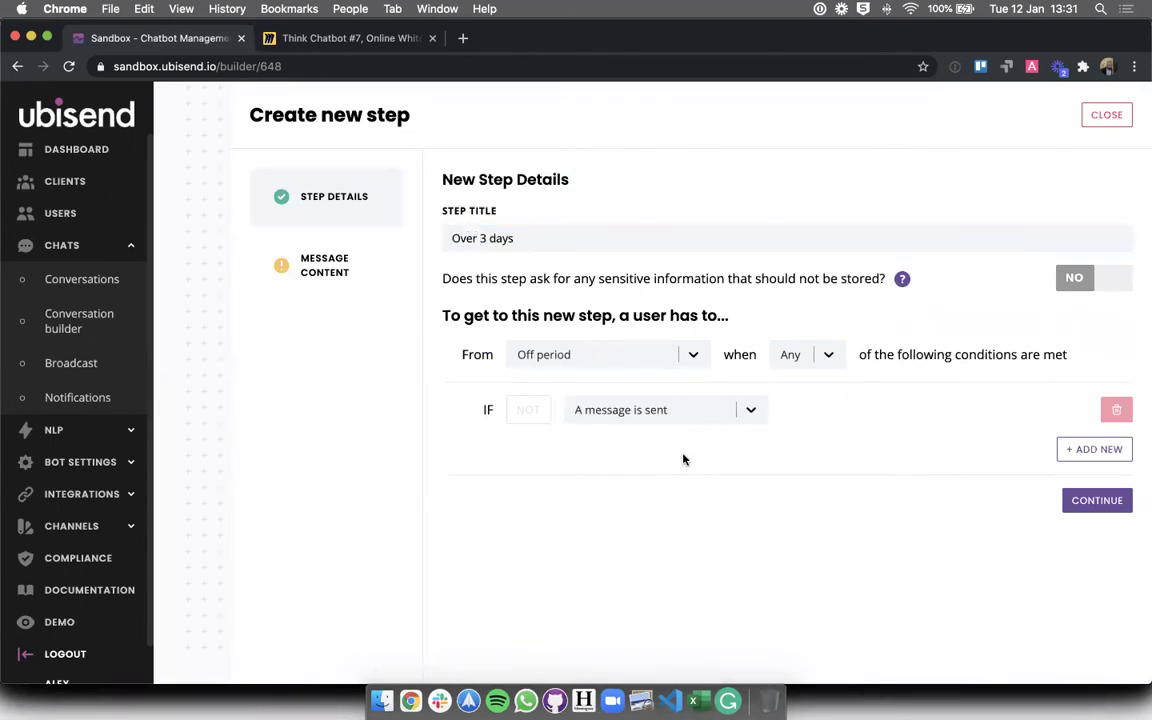
click(1092, 502)
- Write the message 'Ok, thank you for letting me know.' and draft a second reply
click(569, 405)
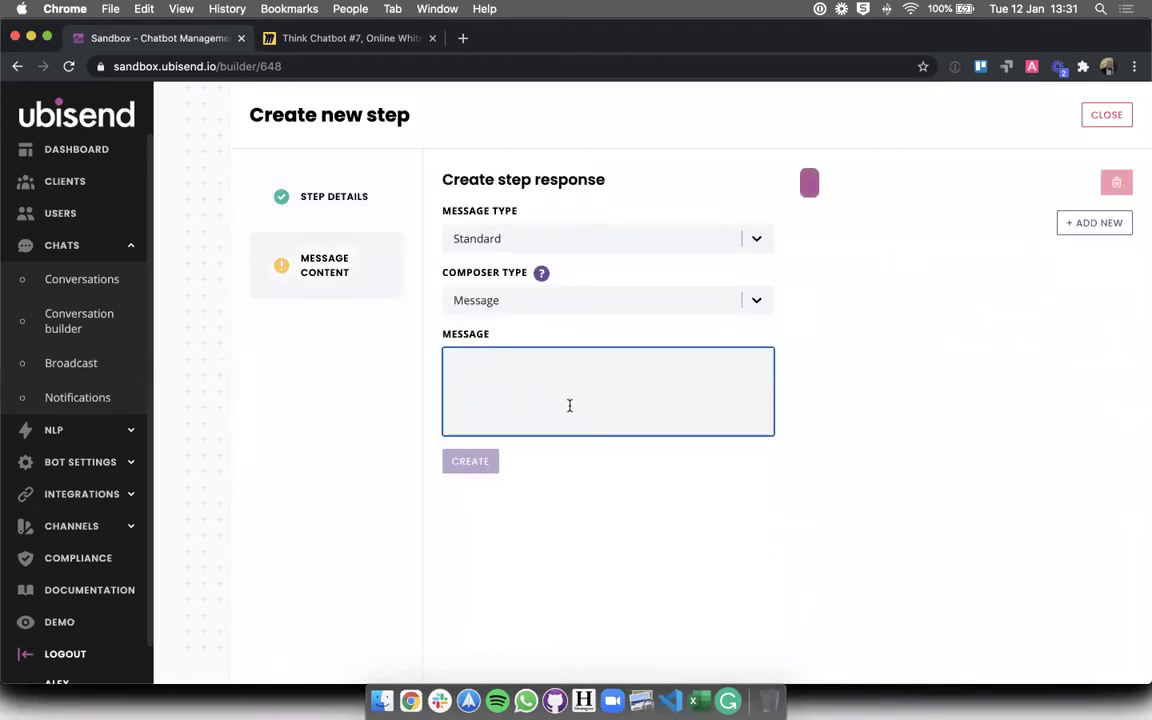
text(Ok, thank you for letting me know.)
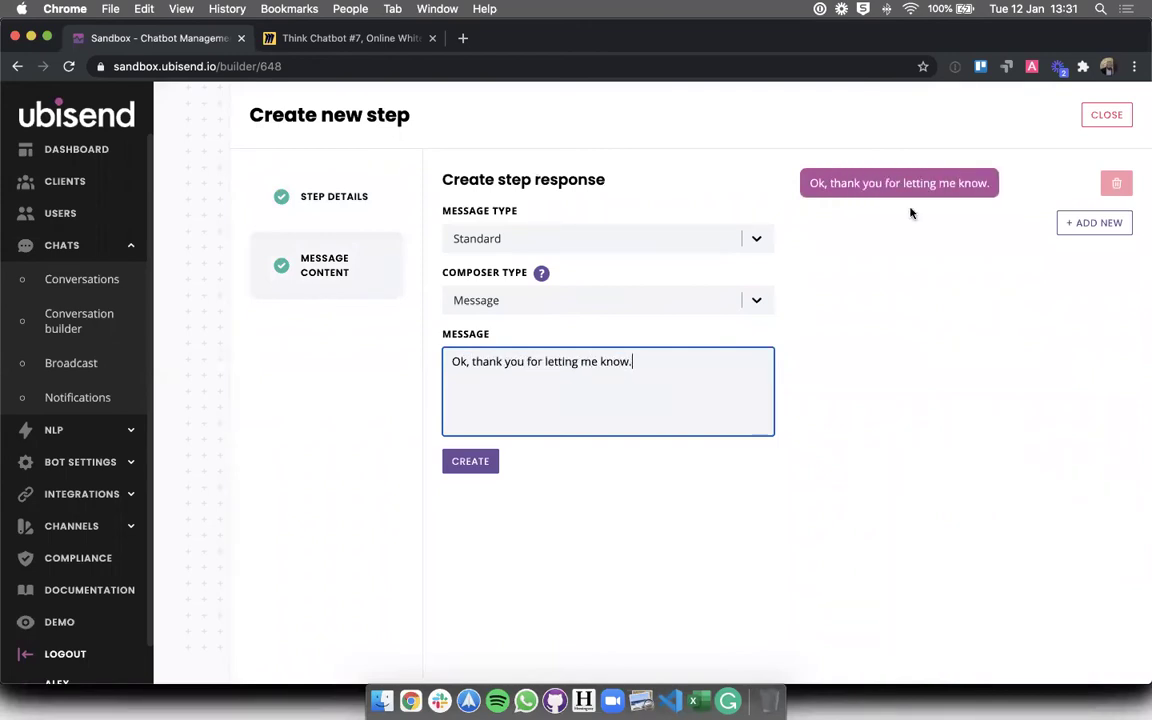
click(1094, 223)
click(652, 352)
text(I have )
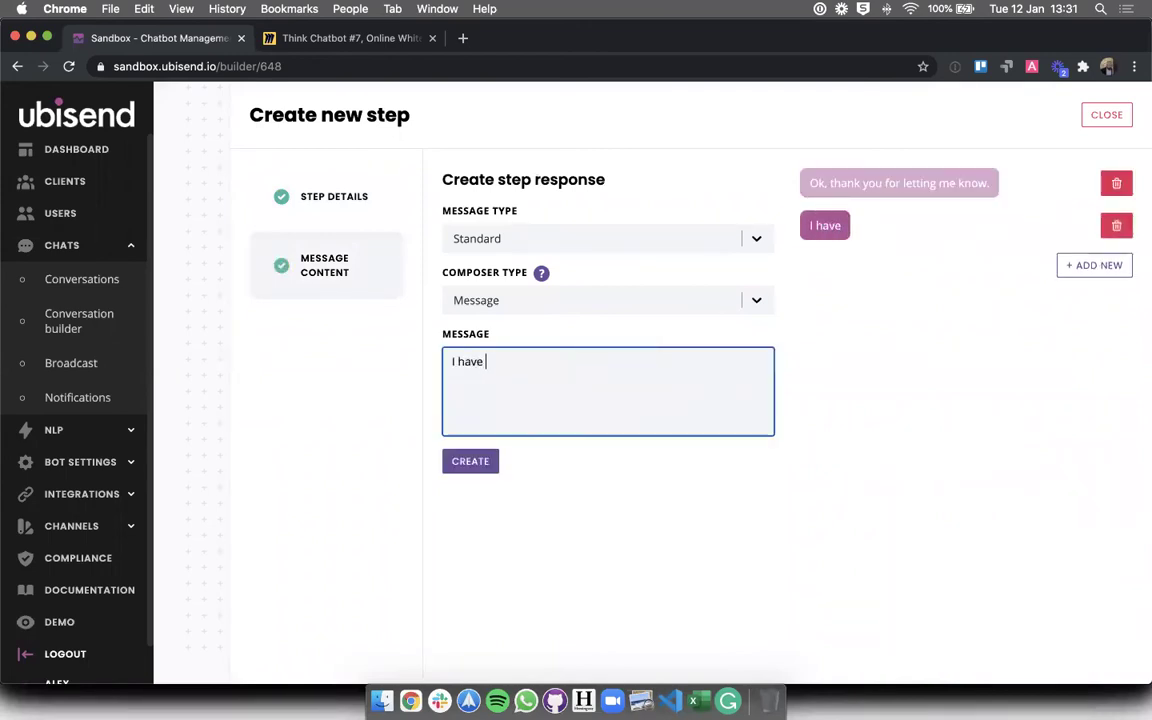
text(alerted your)
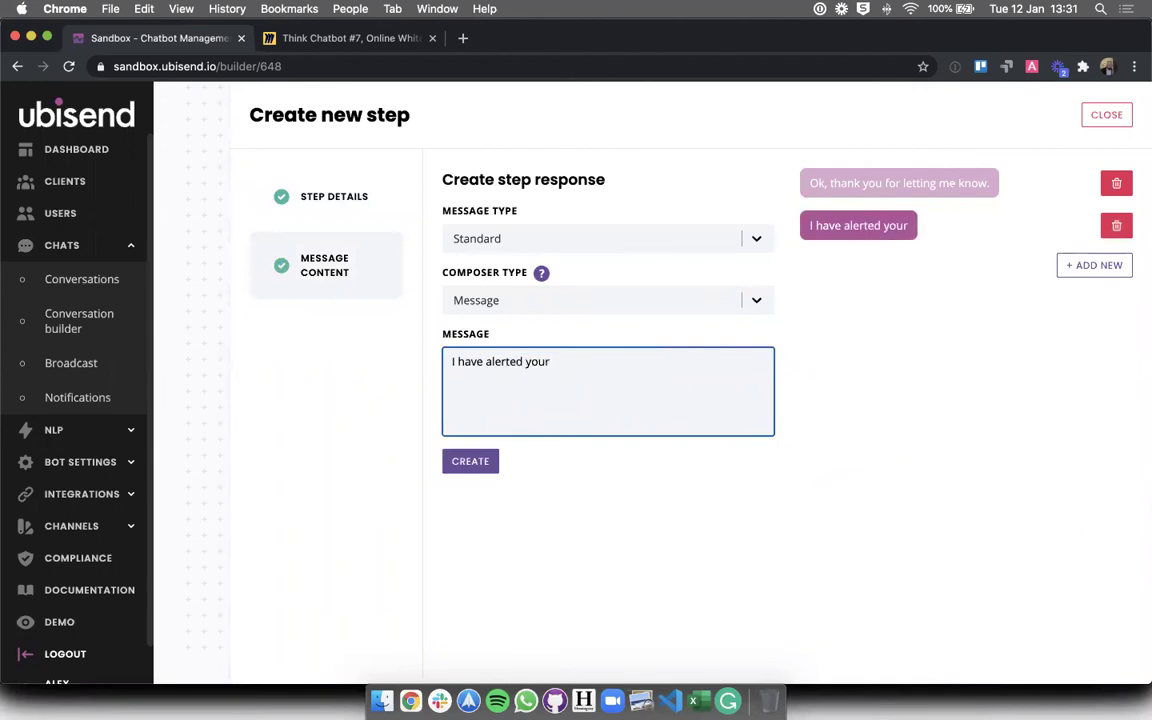
text( line manager)
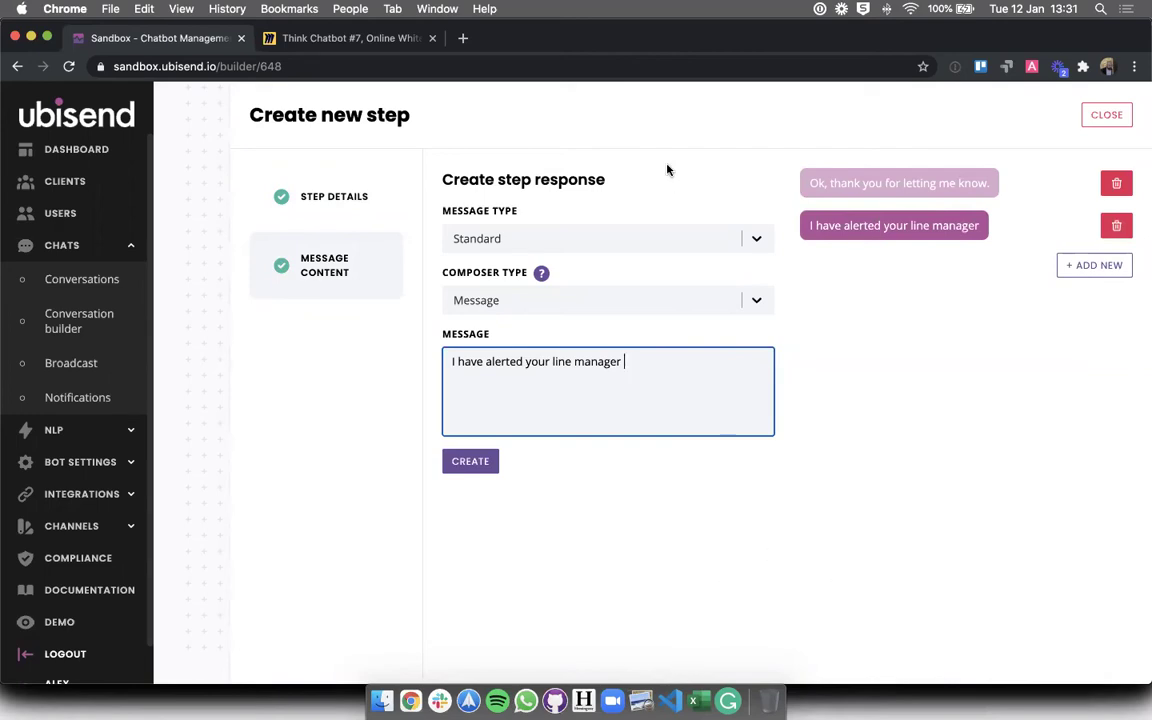
click(816, 382)
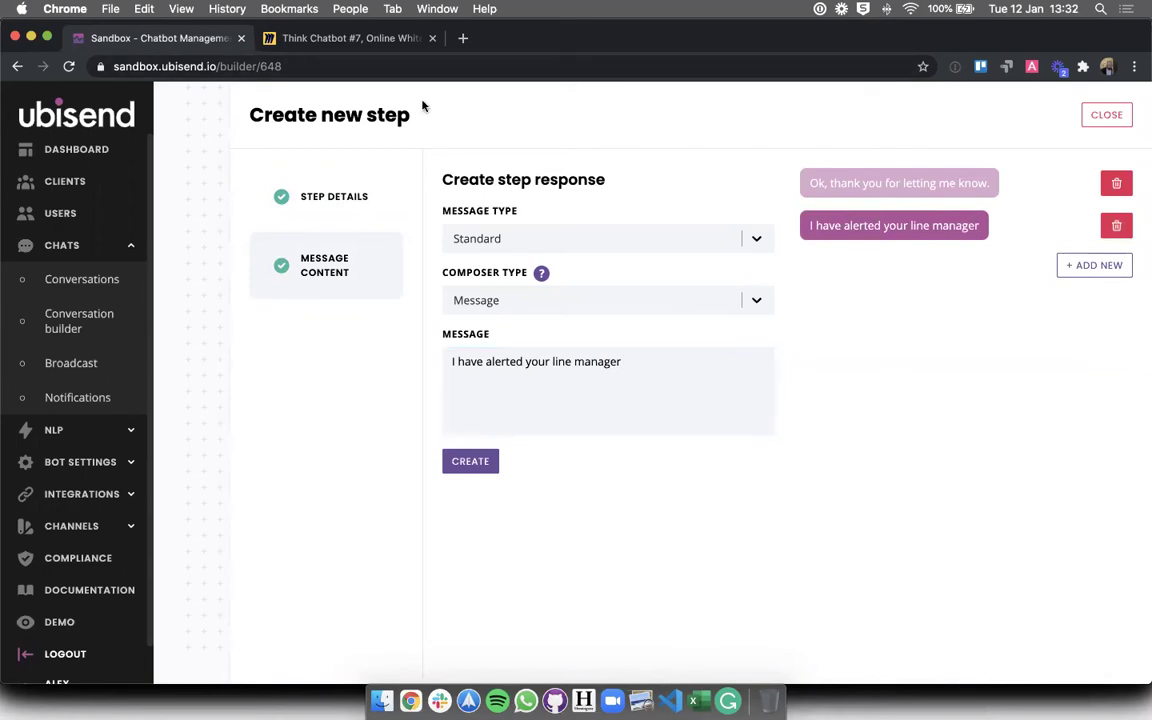
click(707, 389)
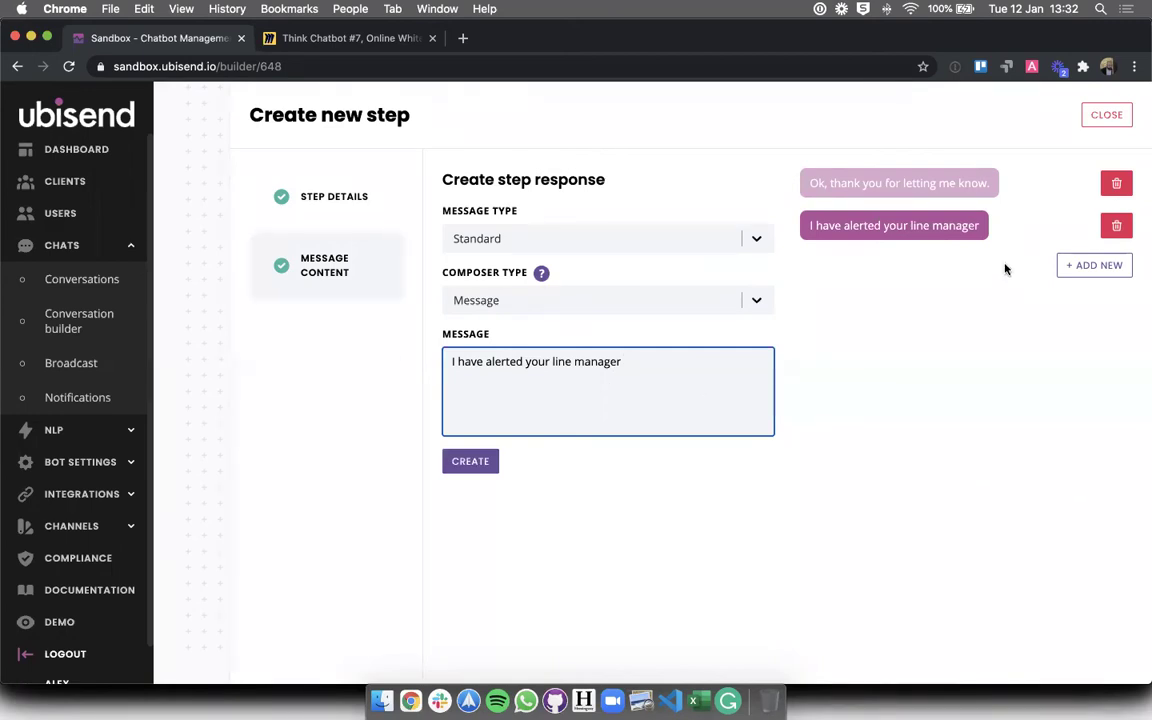
- Rewrite the second reply as 'Please enter a date at which you would expect to be back?'
double_click(577, 359)
key(super+a)
text(When do you )
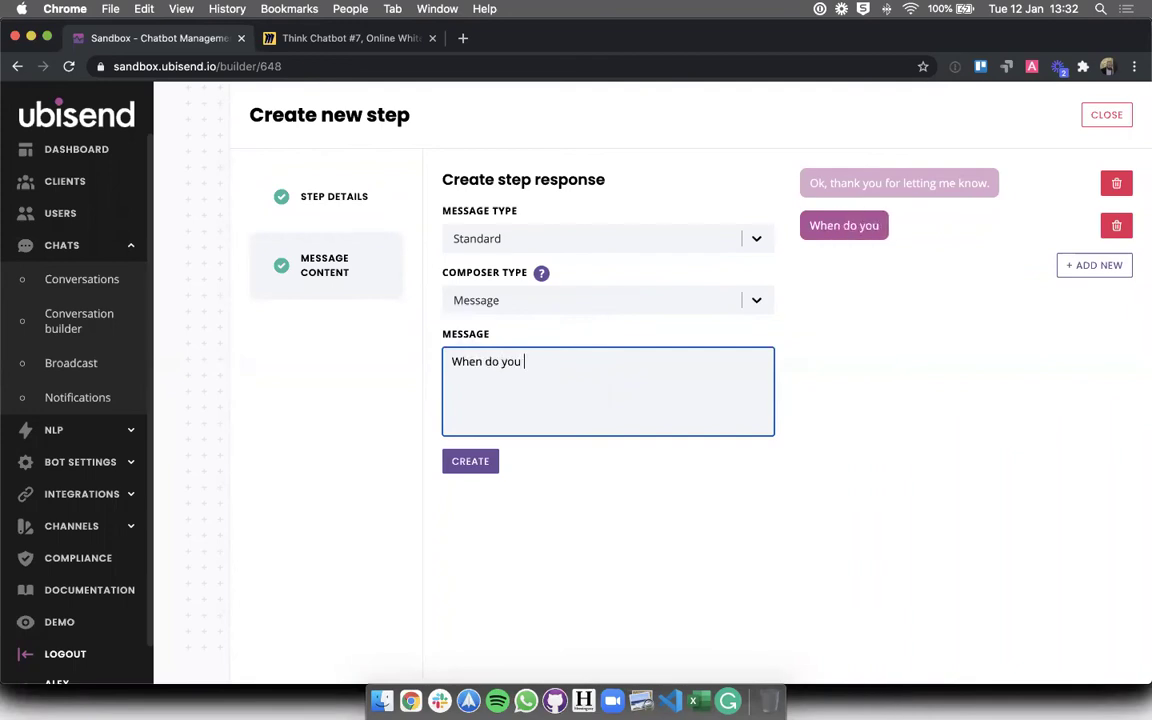
text(expect to)
key(super+a)
text(W)
key(BackSpace)
text(Would you)
key(super+a)
text(Please enter a )
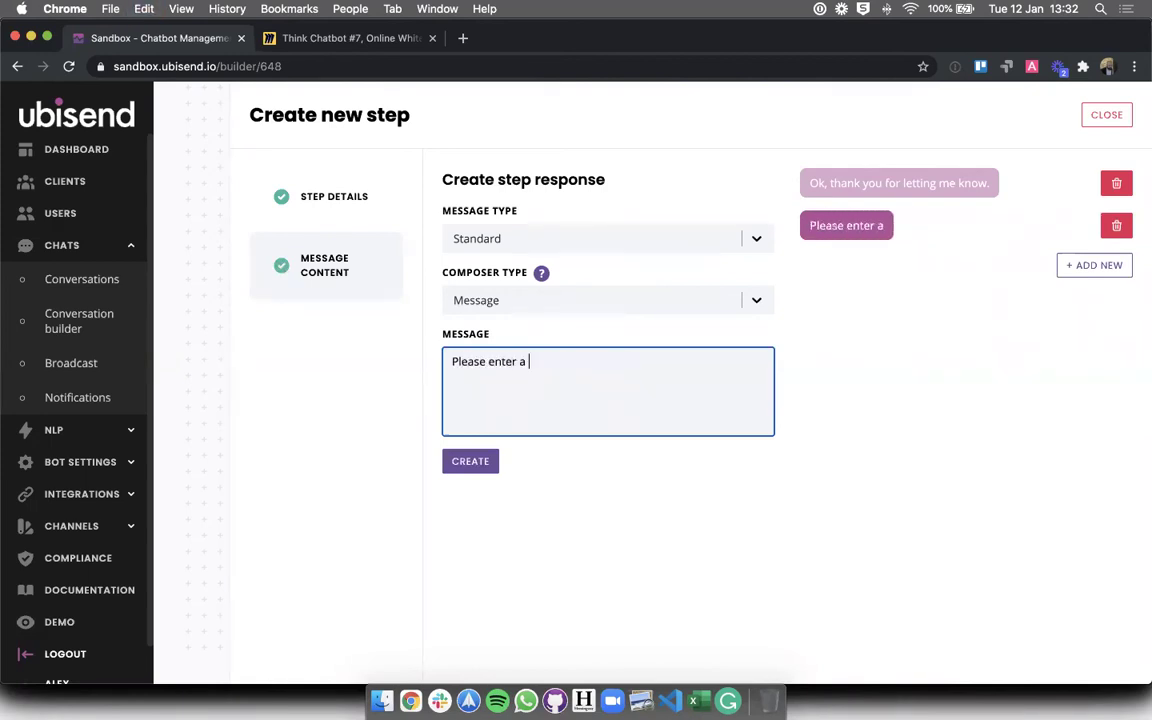
text(date a twhcih)
key(BackSpace)
key(BackSpace)
key(BackSpace)
key(BackSpace)
key(BackSpace)
key(BackSpace)
key(BackSpace)
key(BackSpace)
text(t whic)
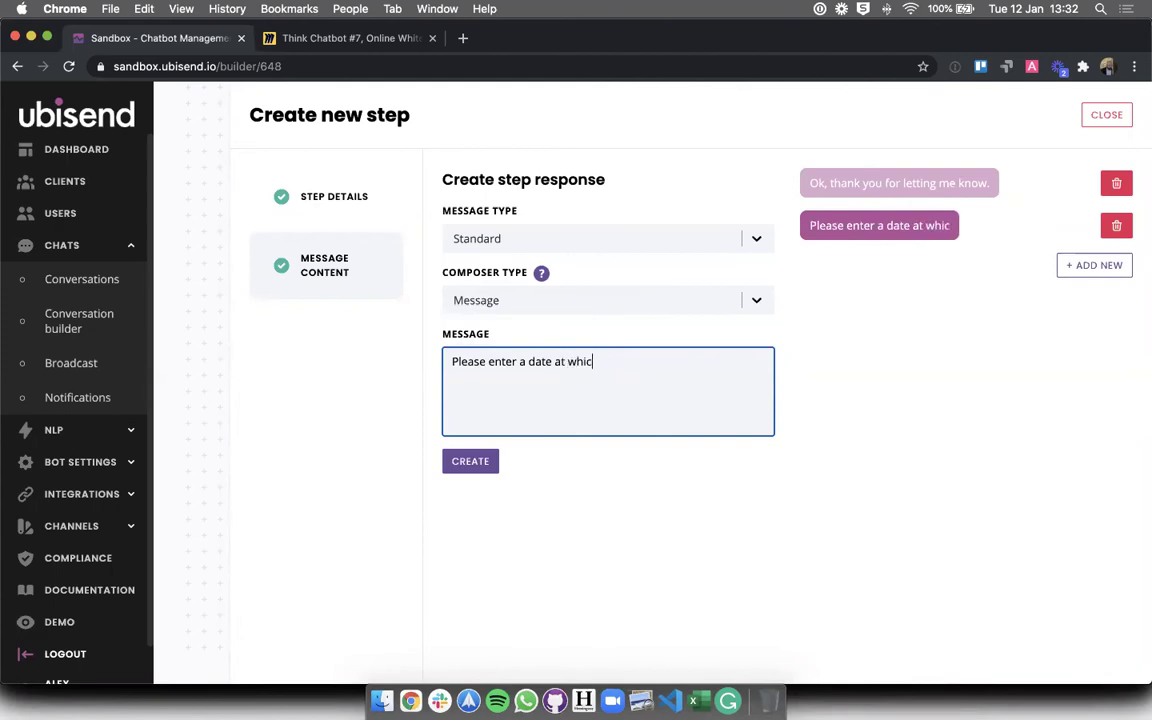
text(h you would expect to be back?)
- Replace the question mark at the end of the return-date reply with a full stop
click(909, 413)
click(761, 375)
key(BackSpace)
text(.)
click(854, 393)
- Set the Composer Type to Date and create the step
click(555, 300)
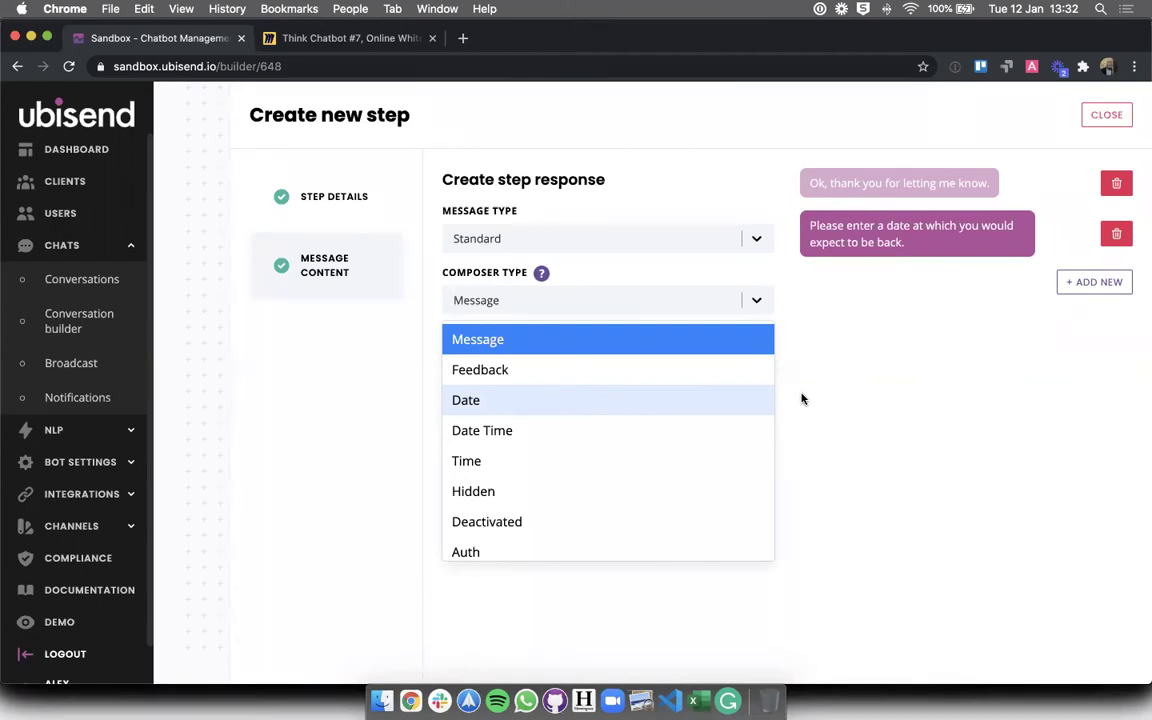
click(801, 399)
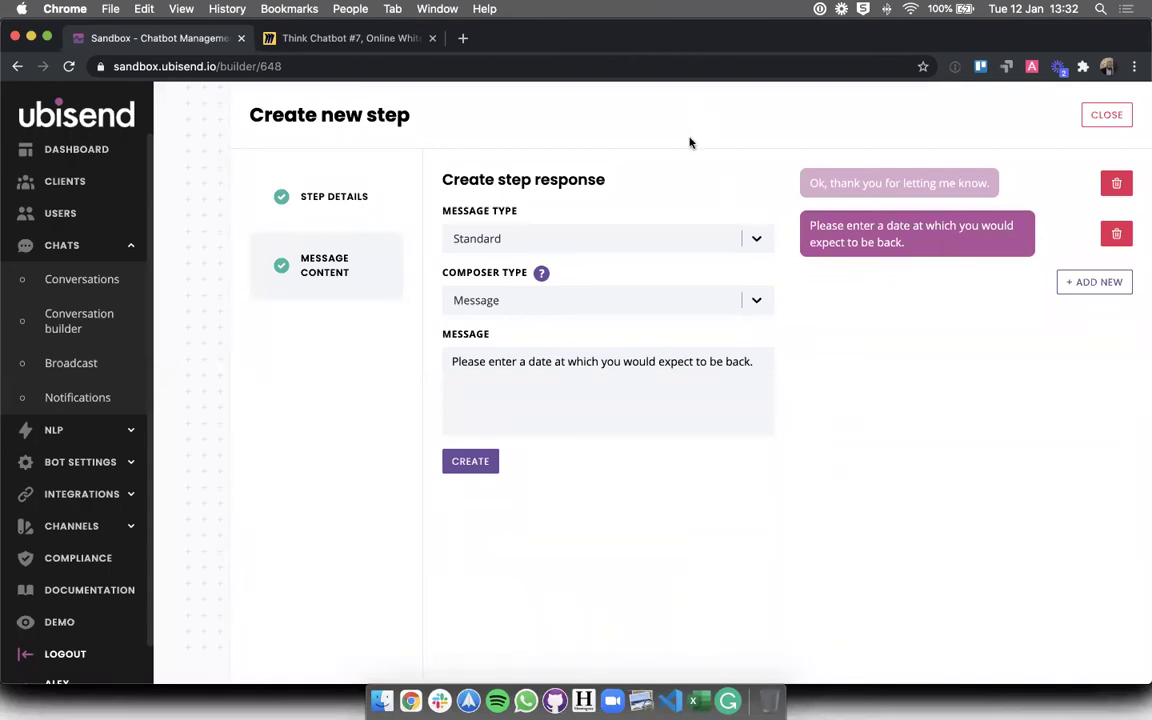
click(660, 239)
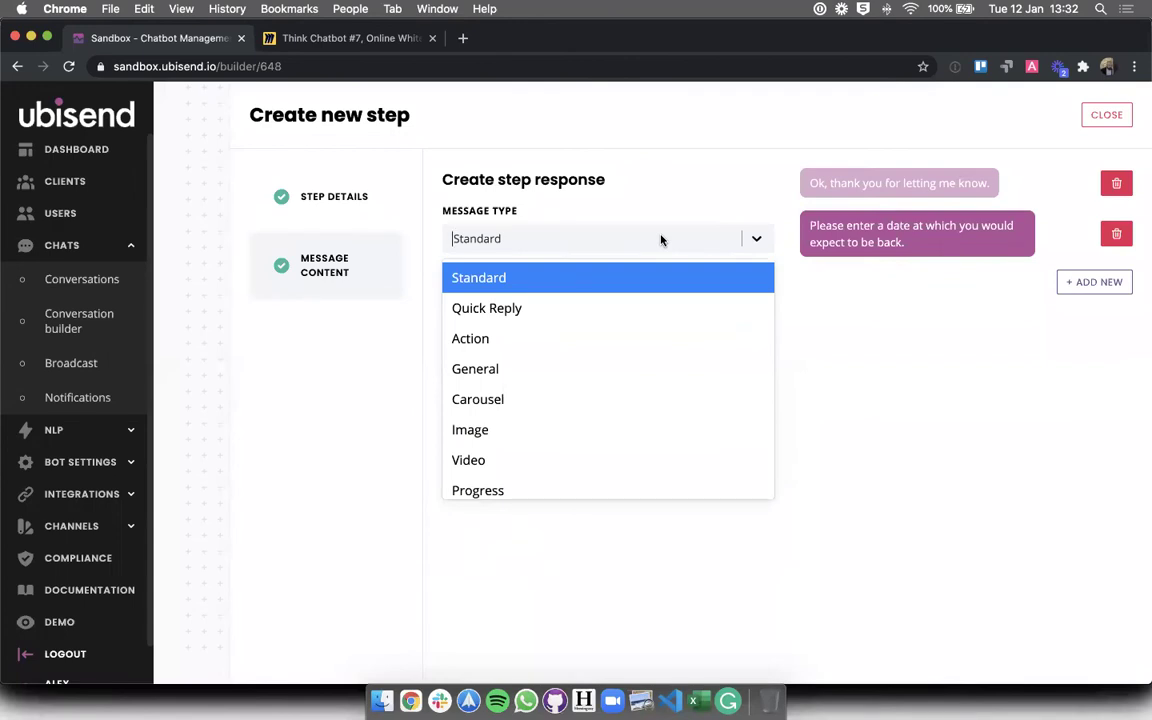
click(807, 355)
click(657, 310)
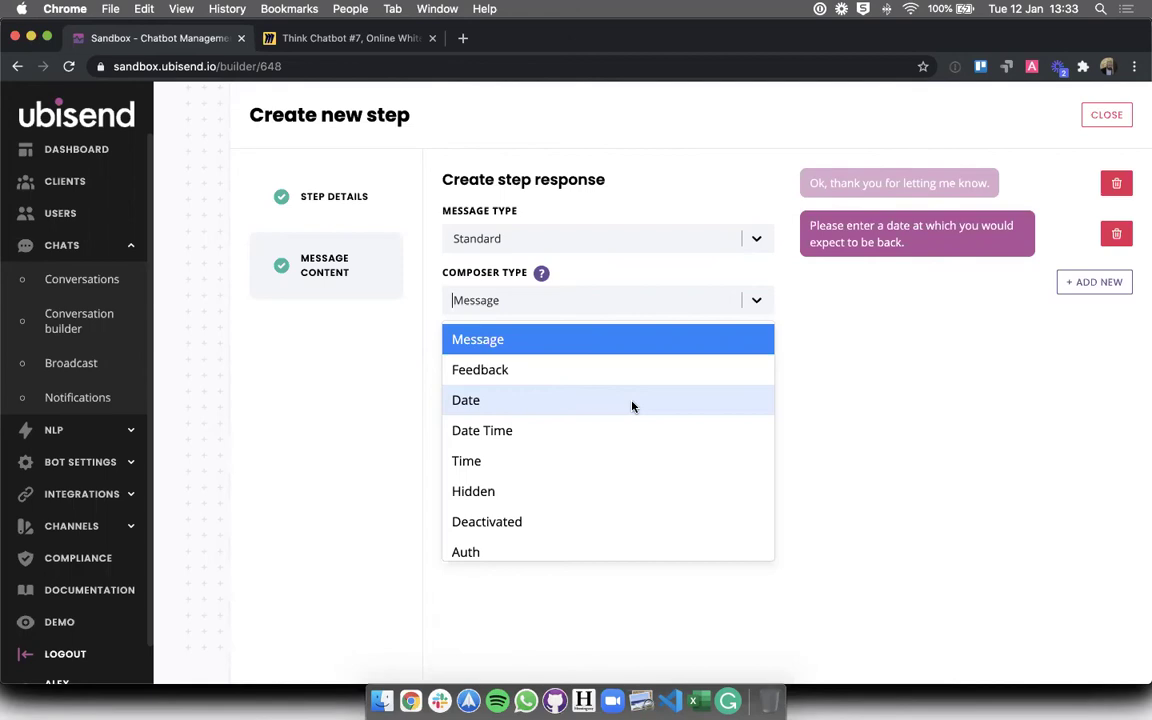
click(632, 404)
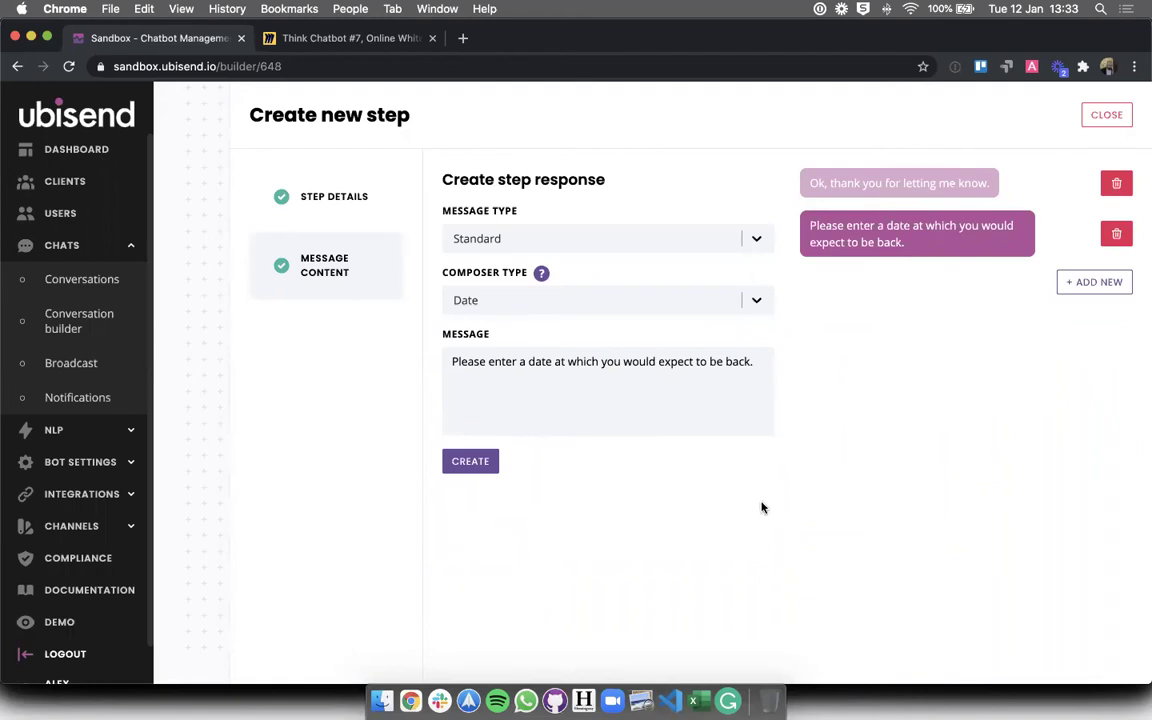
click(472, 465)
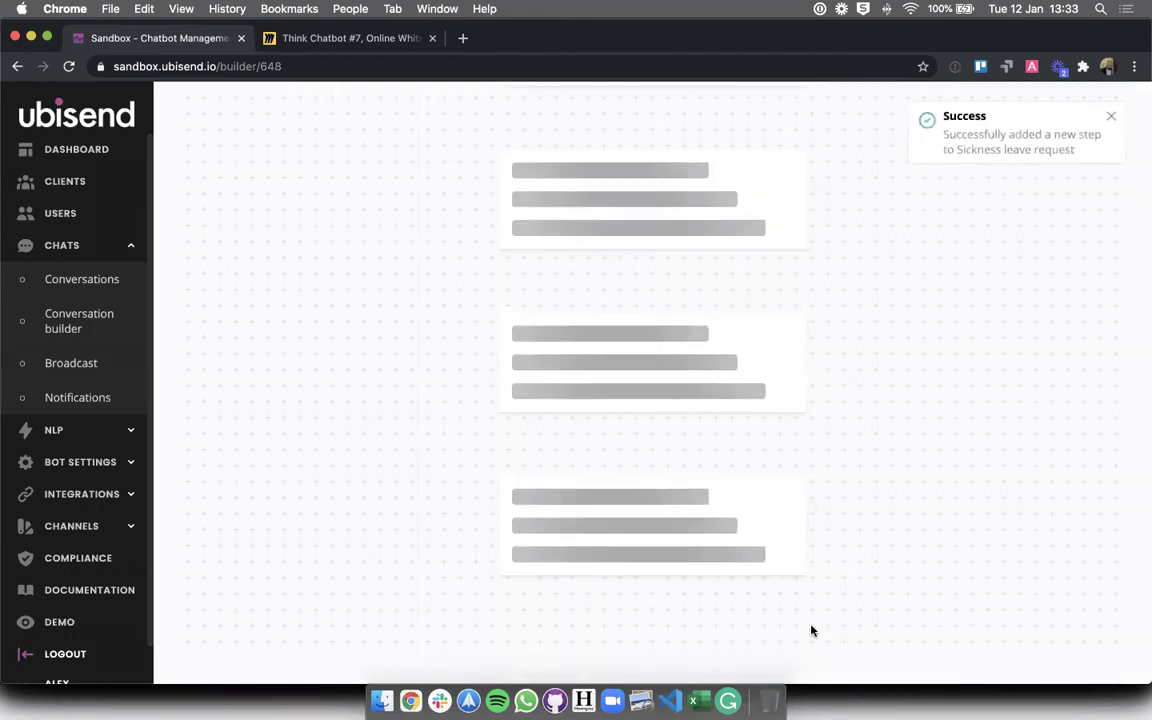
- Scroll the builder canvas to Off period and its two branch steps
scroll(812, 628, down, 8)
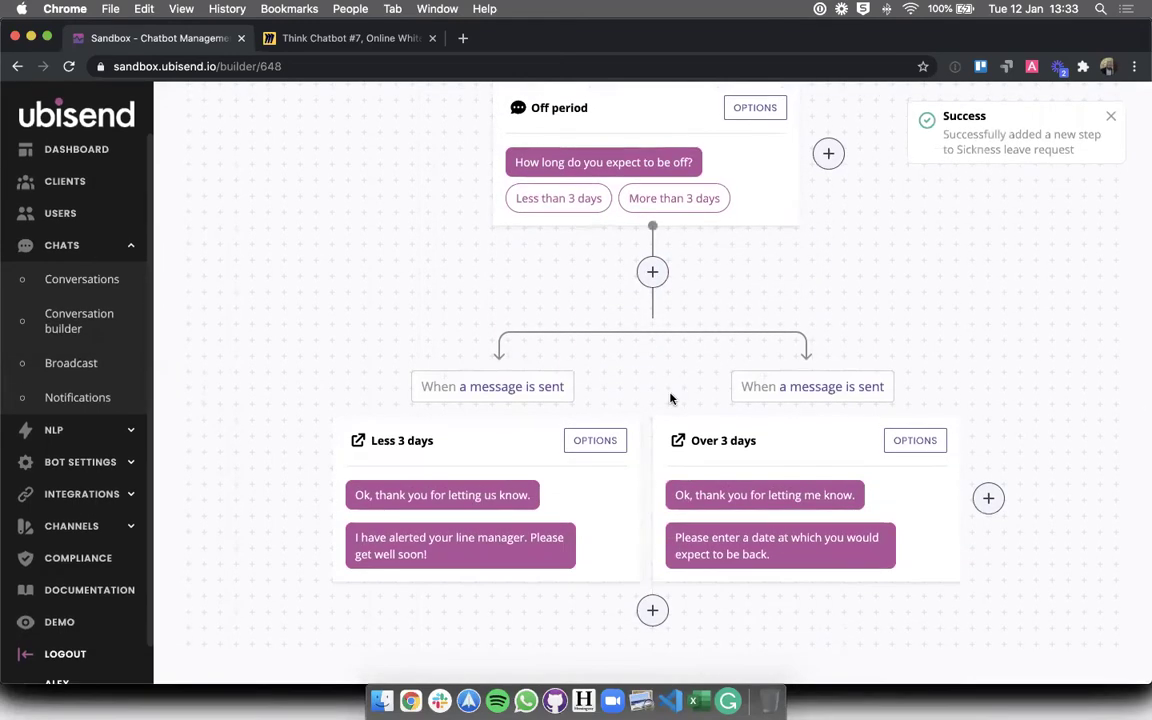
scroll(957, 113, up, 10)
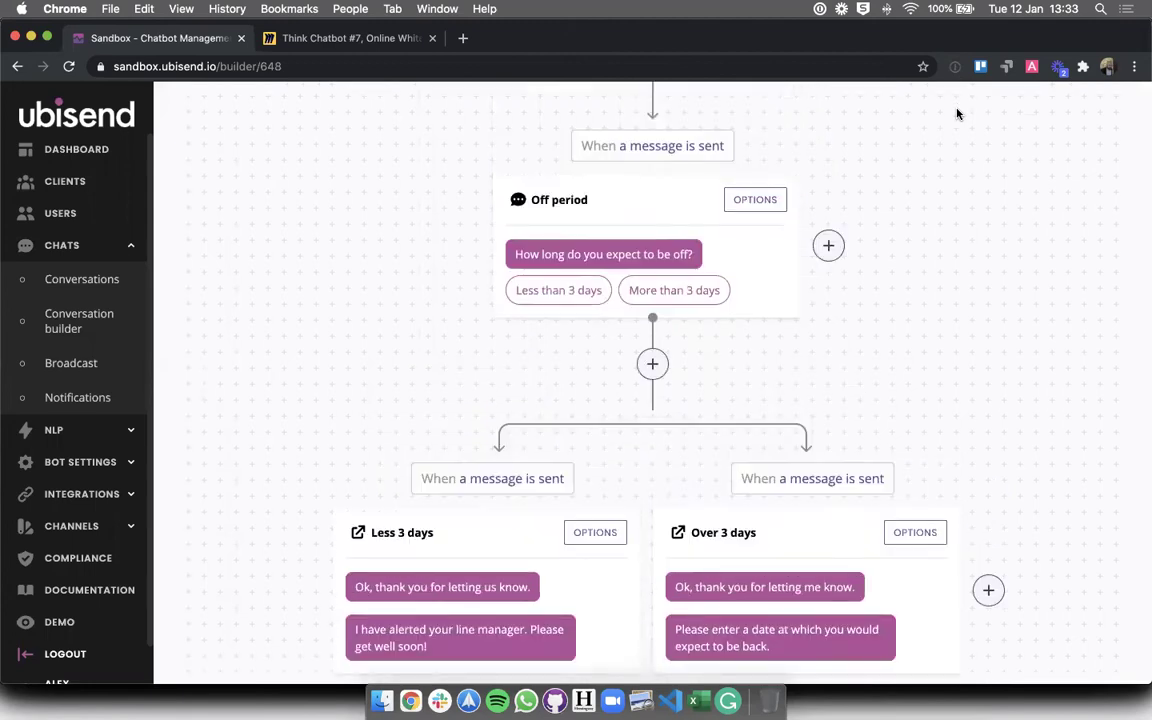
scroll(962, 380, up, 3)
scroll(962, 380, down, 4)
scroll(962, 380, up, 4)
scroll(962, 380, down, 6)
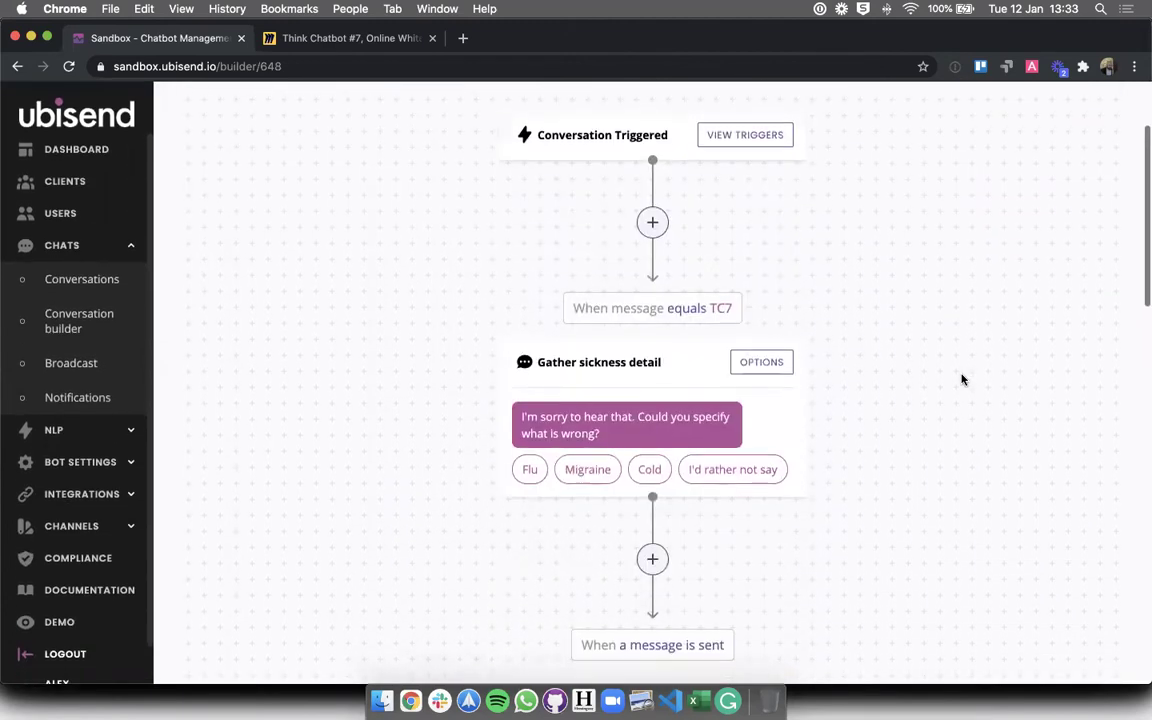
scroll(962, 380, down, 1)
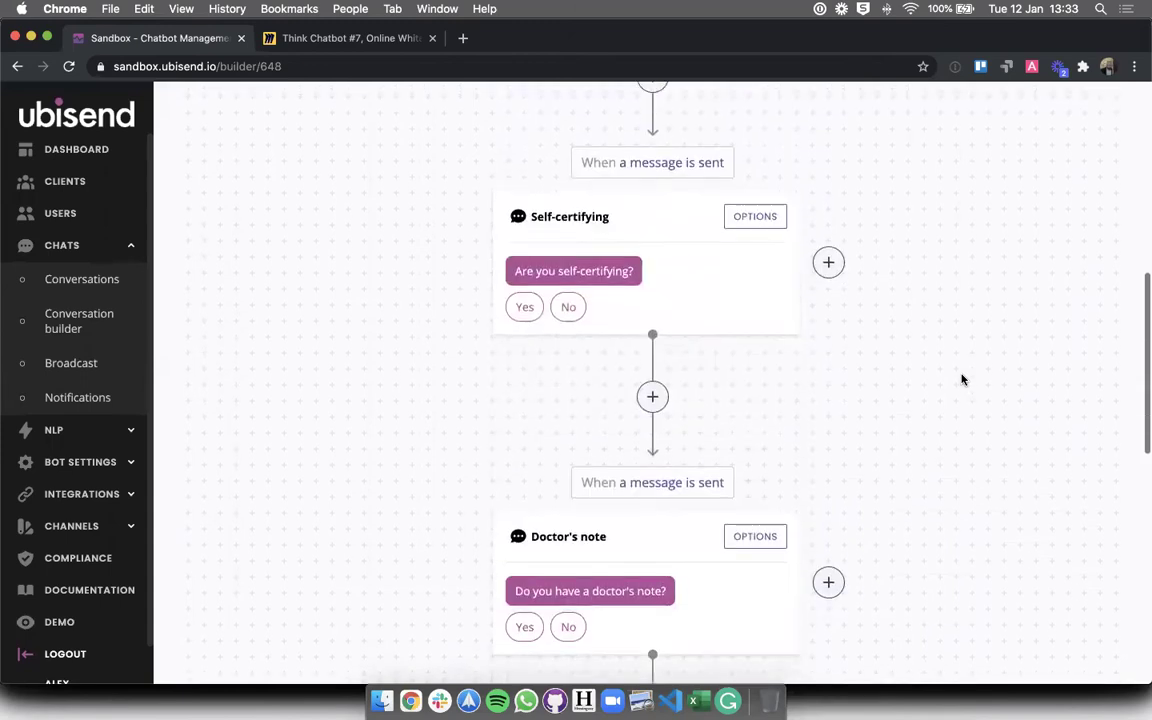
scroll(962, 380, down, 5)
scroll(962, 380, down, 5)
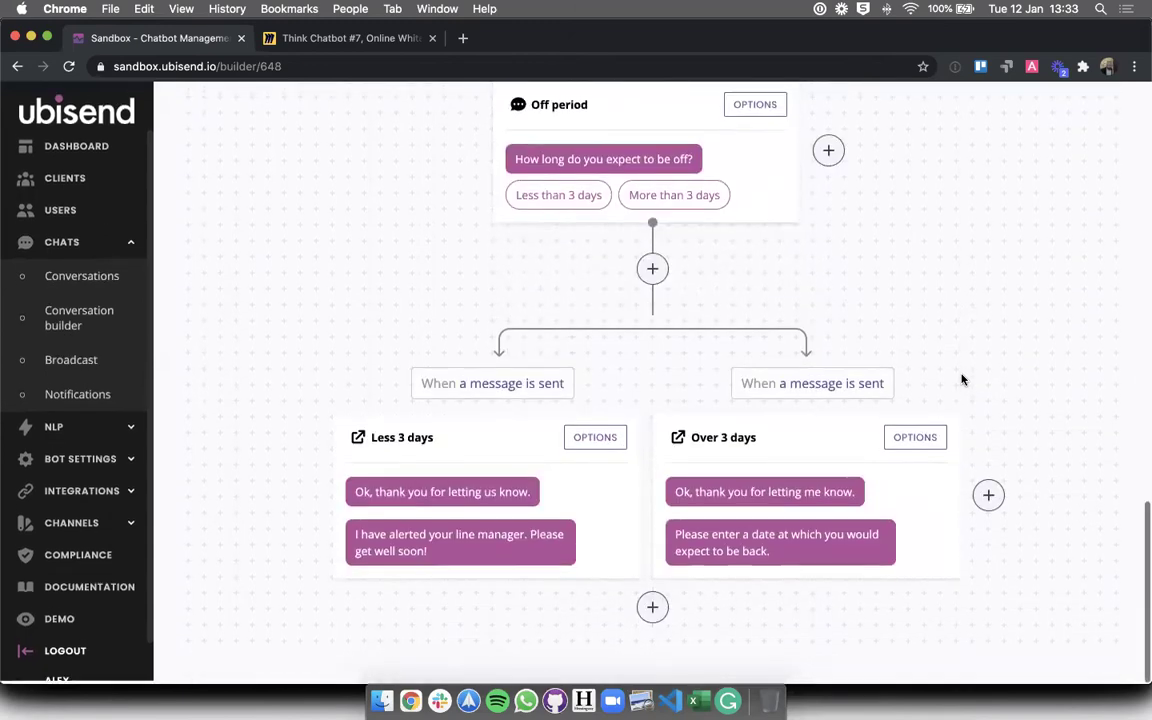
scroll(962, 378, up, 2)
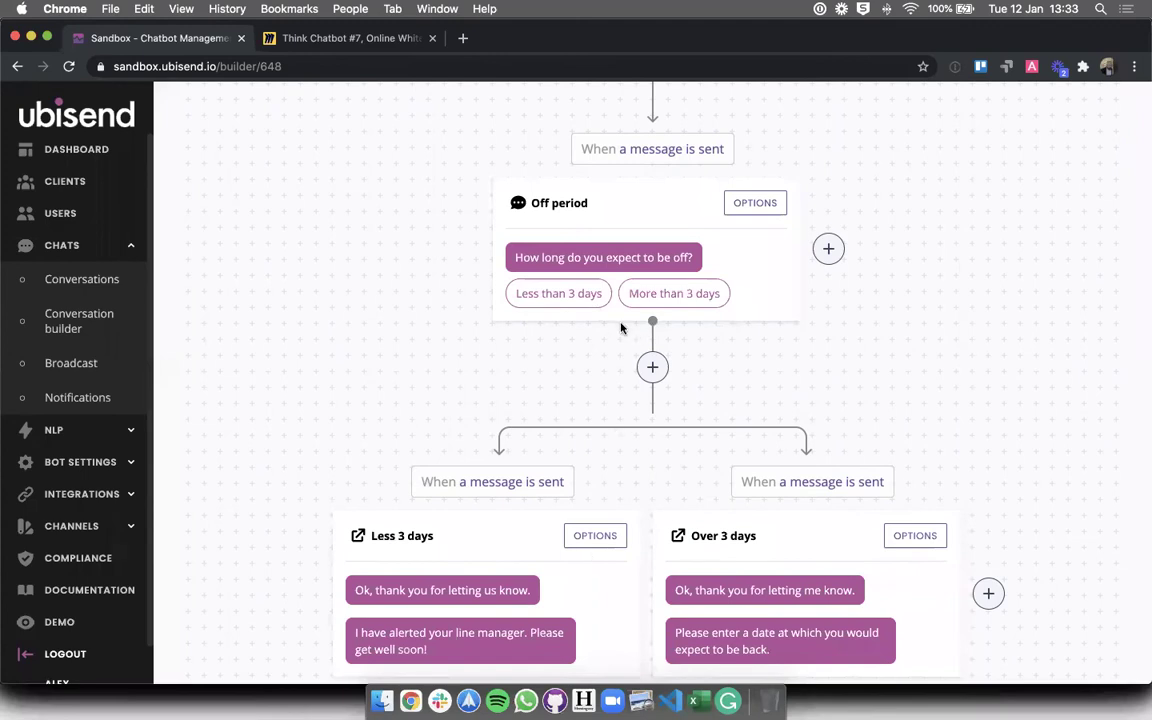
- Highlight the Less 3 days and Over 3 days titles and their trigger conditions
drag(377, 535, 435, 538)
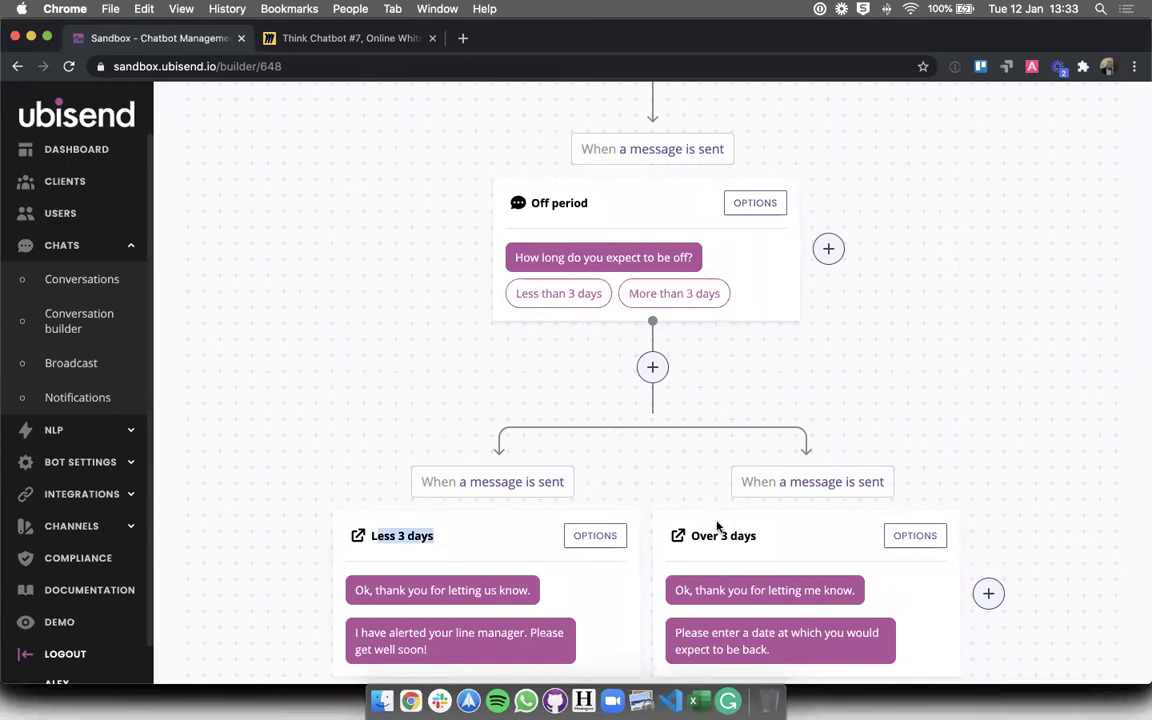
drag(700, 536, 753, 537)
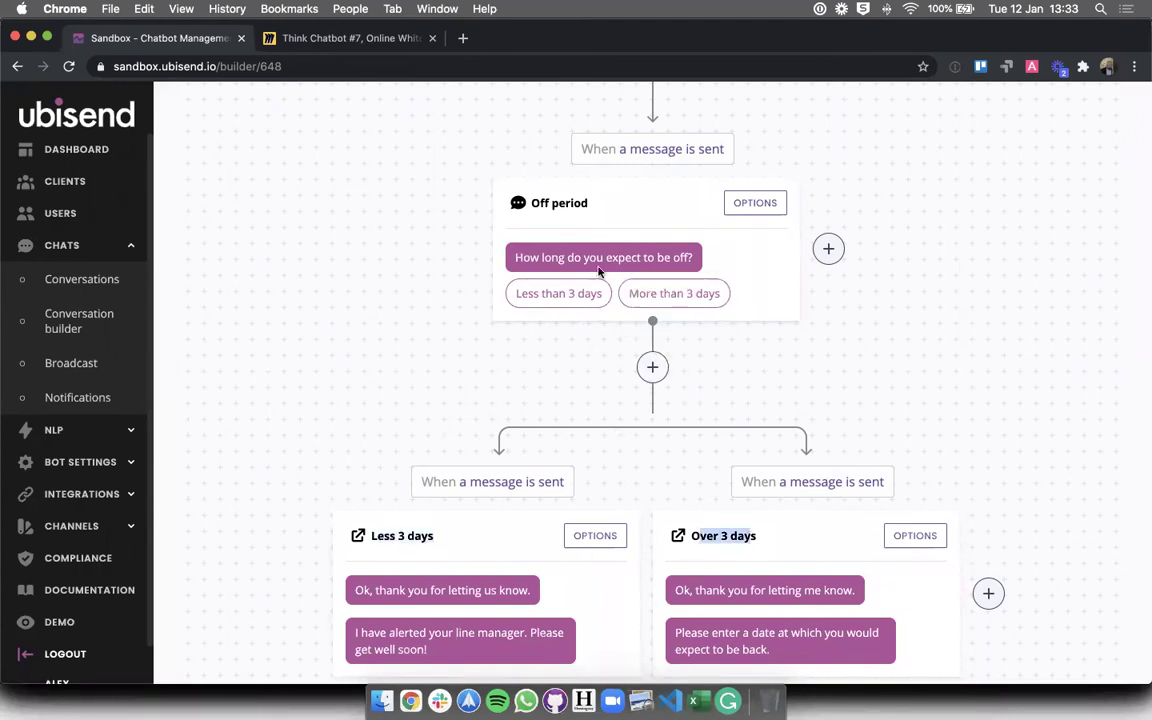
drag(414, 481, 599, 486)
drag(752, 485, 918, 489)
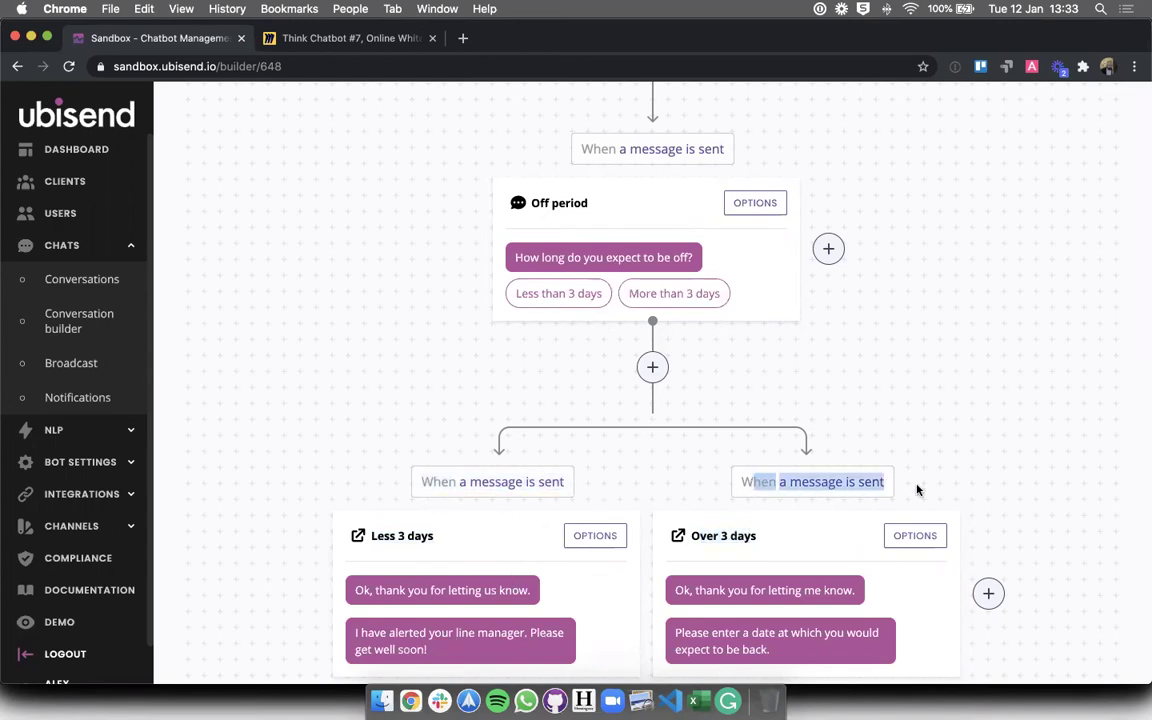
click(535, 414)
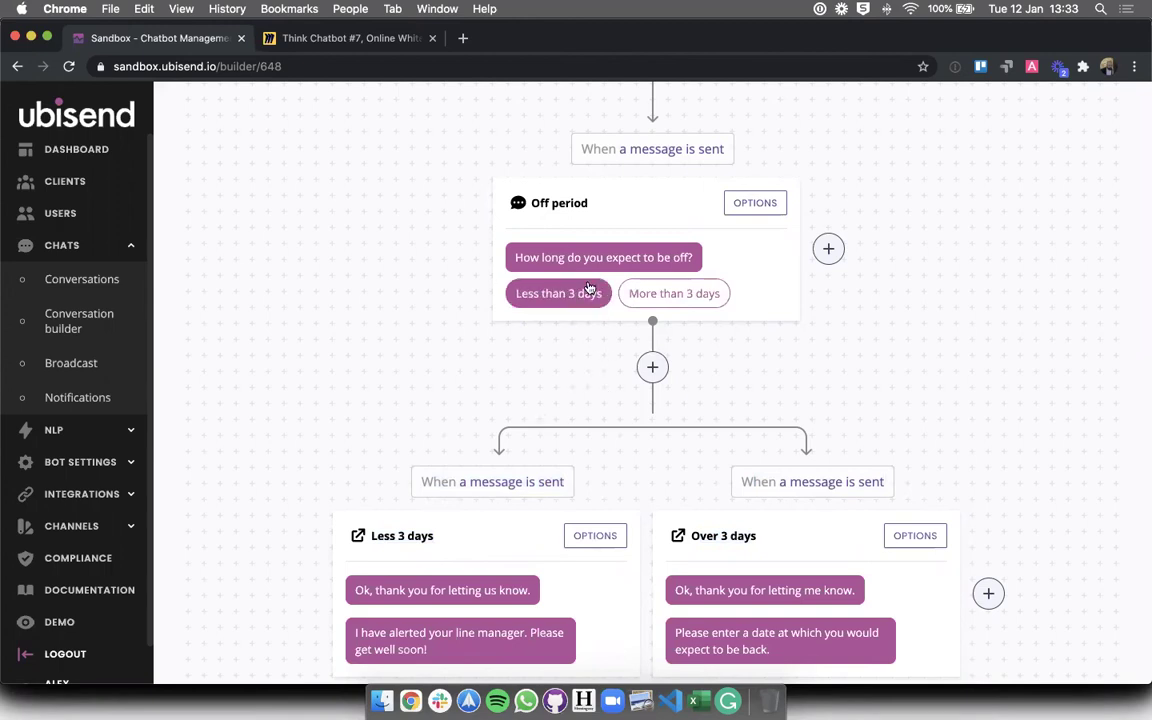
triple_click(458, 493)
click(637, 457)
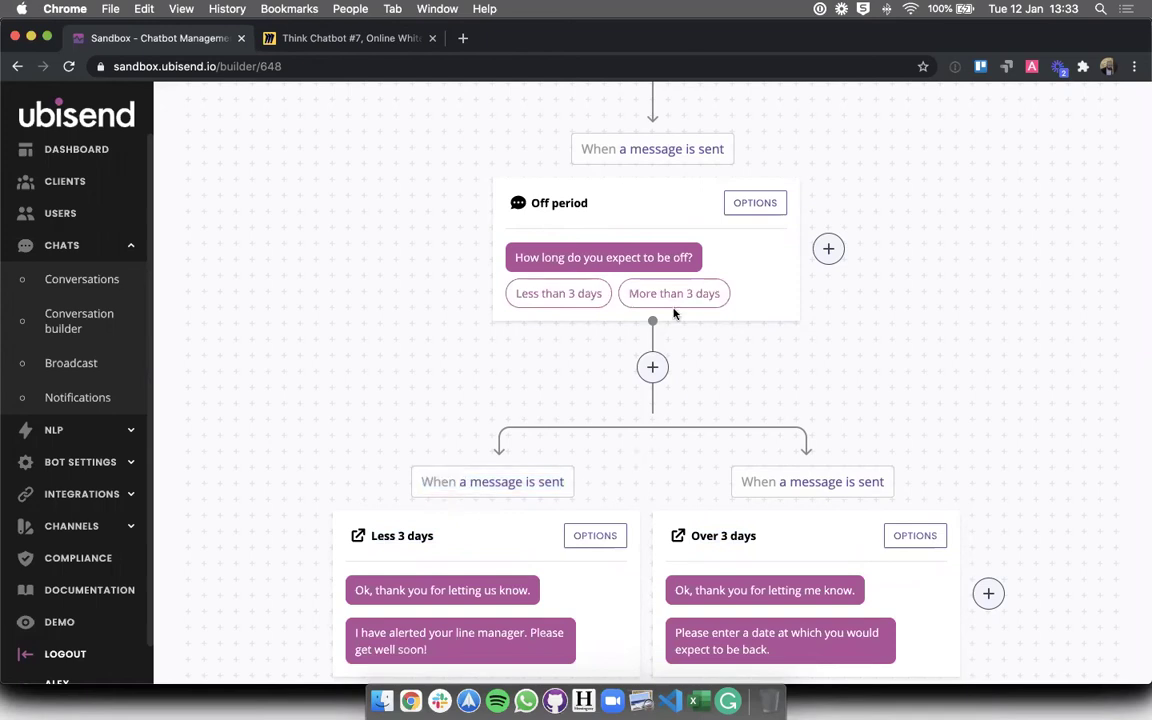
- Open the Off period step's transition settings after briefly checking Less 3 days
click(590, 538)
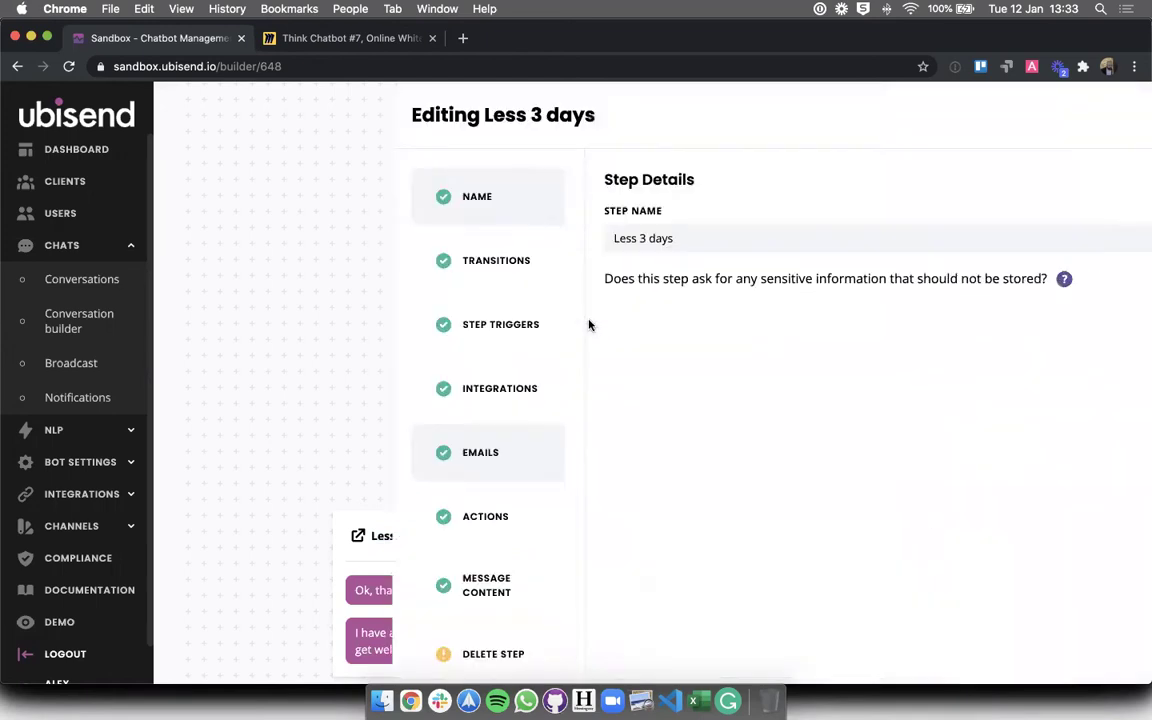
click(310, 263)
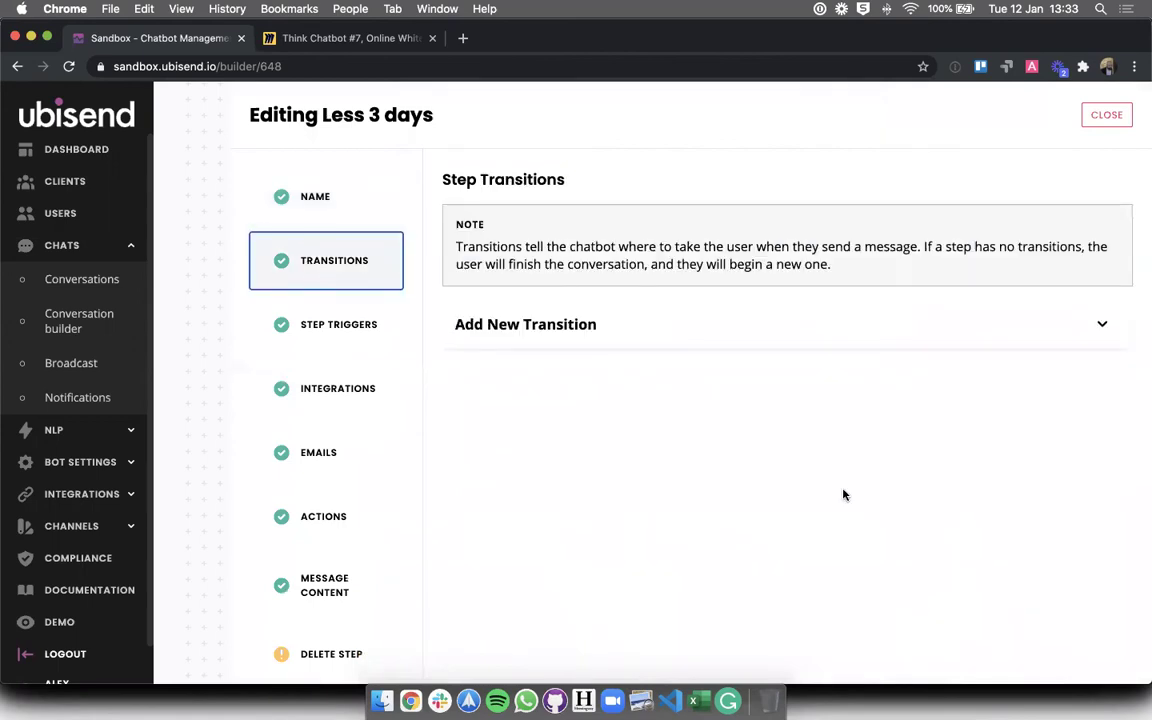
click(1106, 116)
click(750, 203)
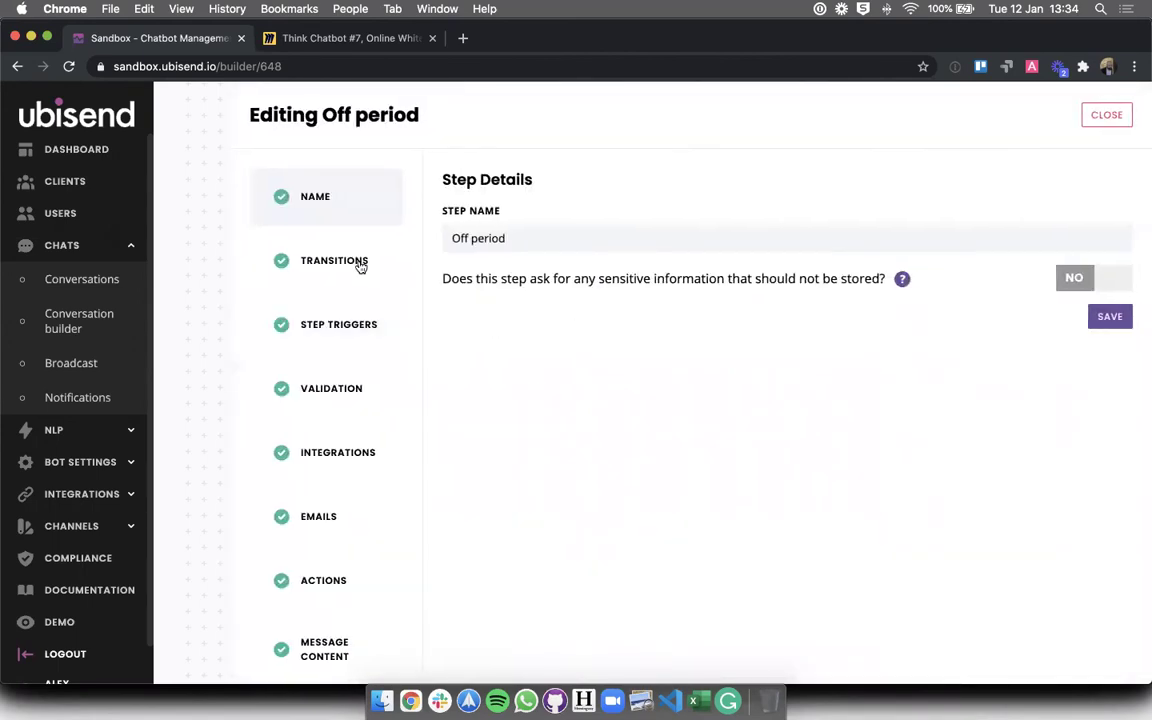
click(358, 263)
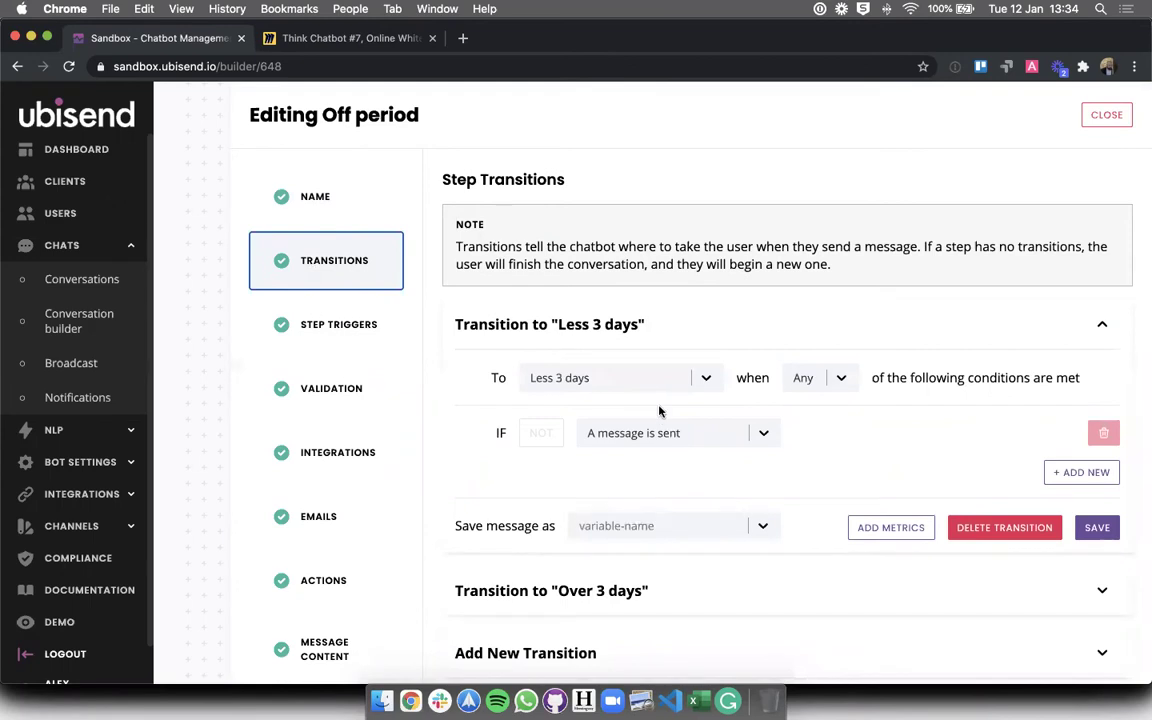
- Set the Less 3 days transition to IF Message Equals 'Less than 3 days' and save
click(610, 432)
click(600, 491)
click(885, 432)
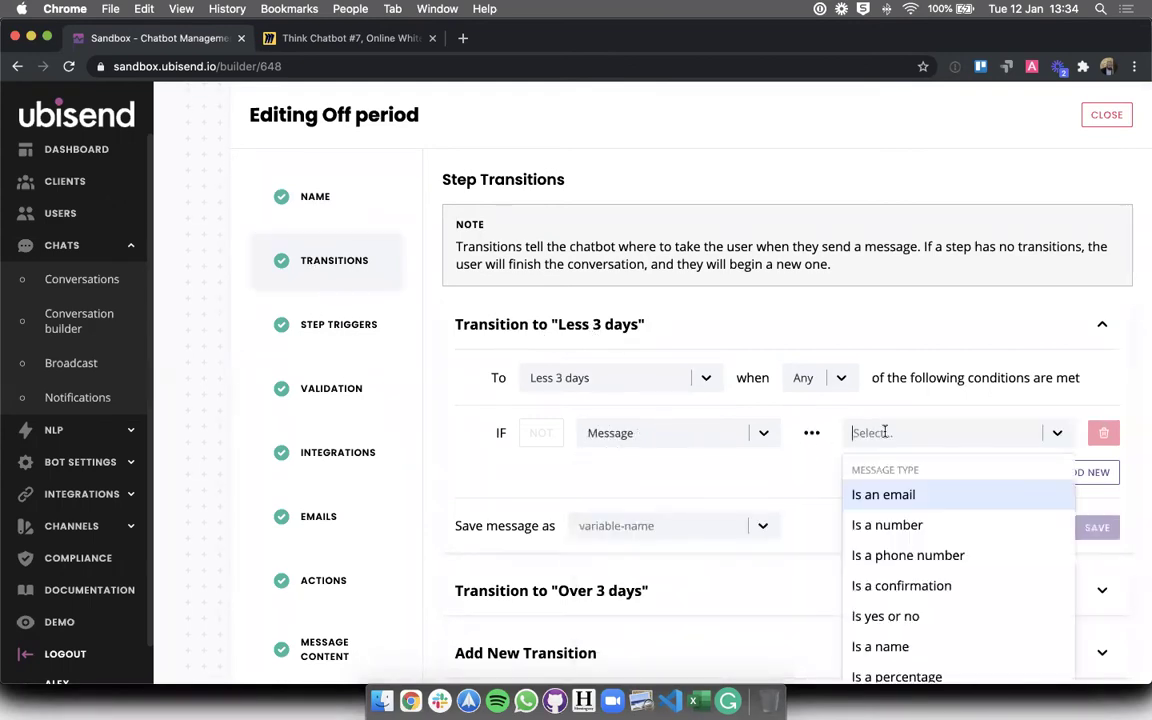
text(equal)
click(866, 494)
click(1003, 433)
text(Less than 3 days)
click(1097, 527)
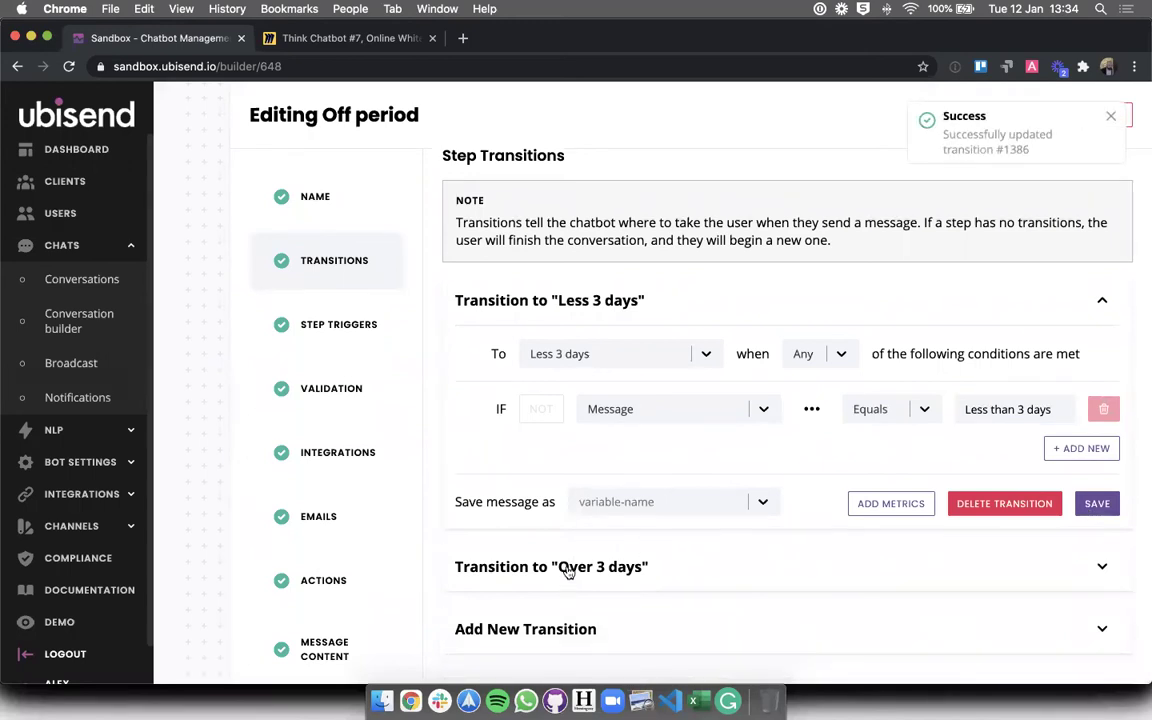
click(568, 567)
click(1112, 115)
scroll(738, 355, down, 10)
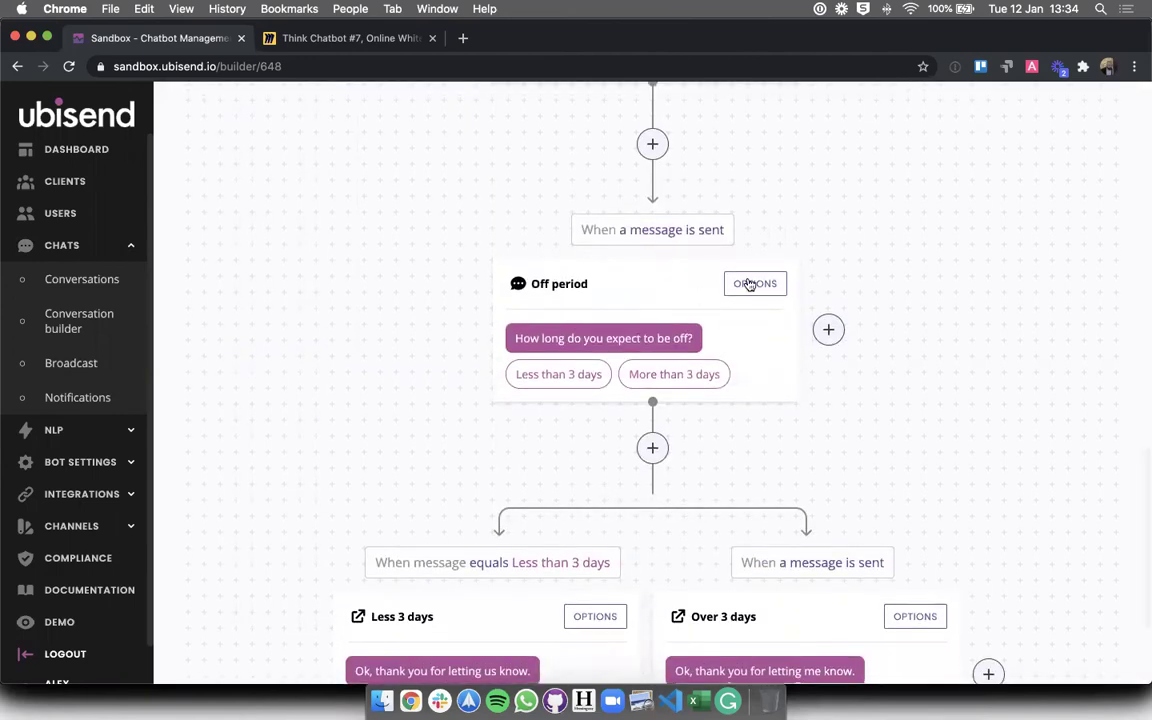
- Open Off period's transitions and expand the Over 3 days transition
click(749, 285)
click(326, 260)
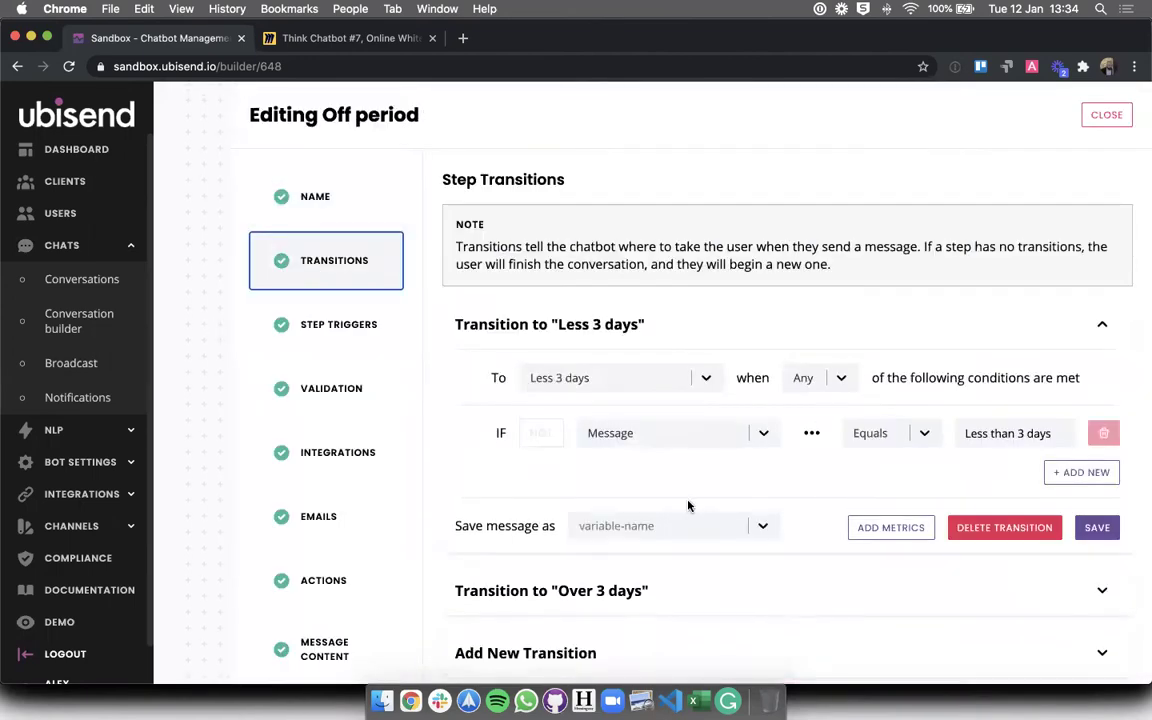
scroll(660, 512, down, 1)
click(586, 566)
scroll(686, 490, down, 4)
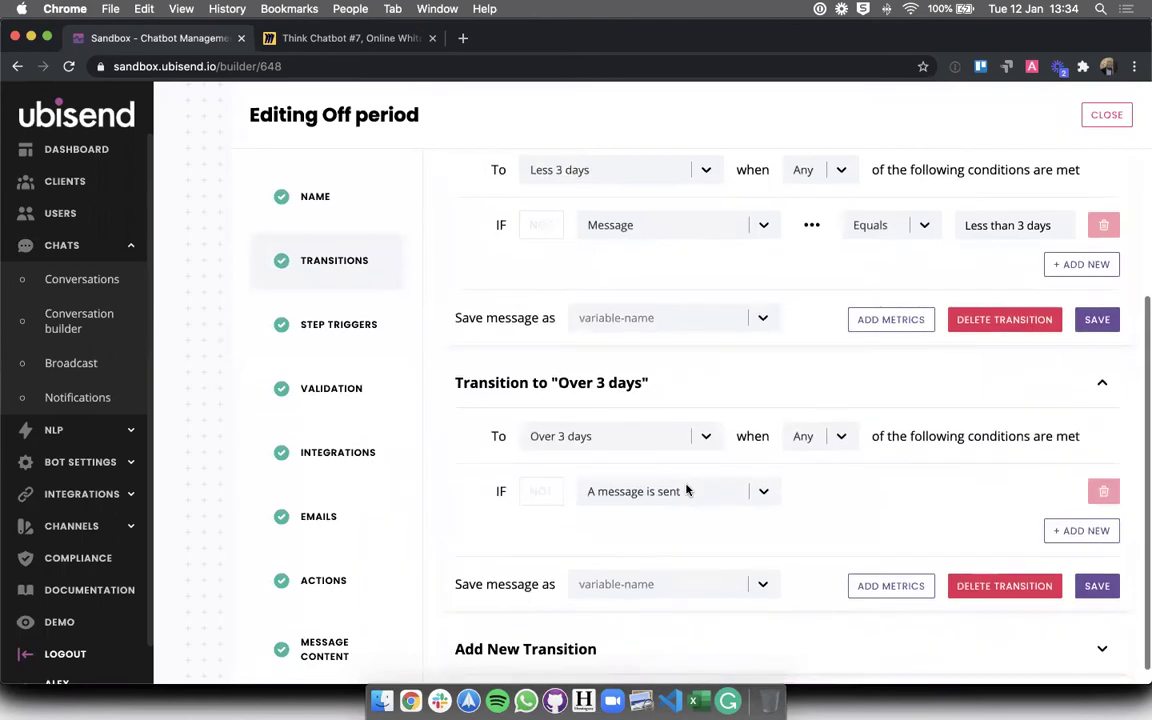
- Set the Over 3 days condition to IF Message Equals 'More than 3 days' and save
click(686, 491)
click(627, 553)
click(879, 496)
text(equals)
click(892, 550)
text(More than 3 days)
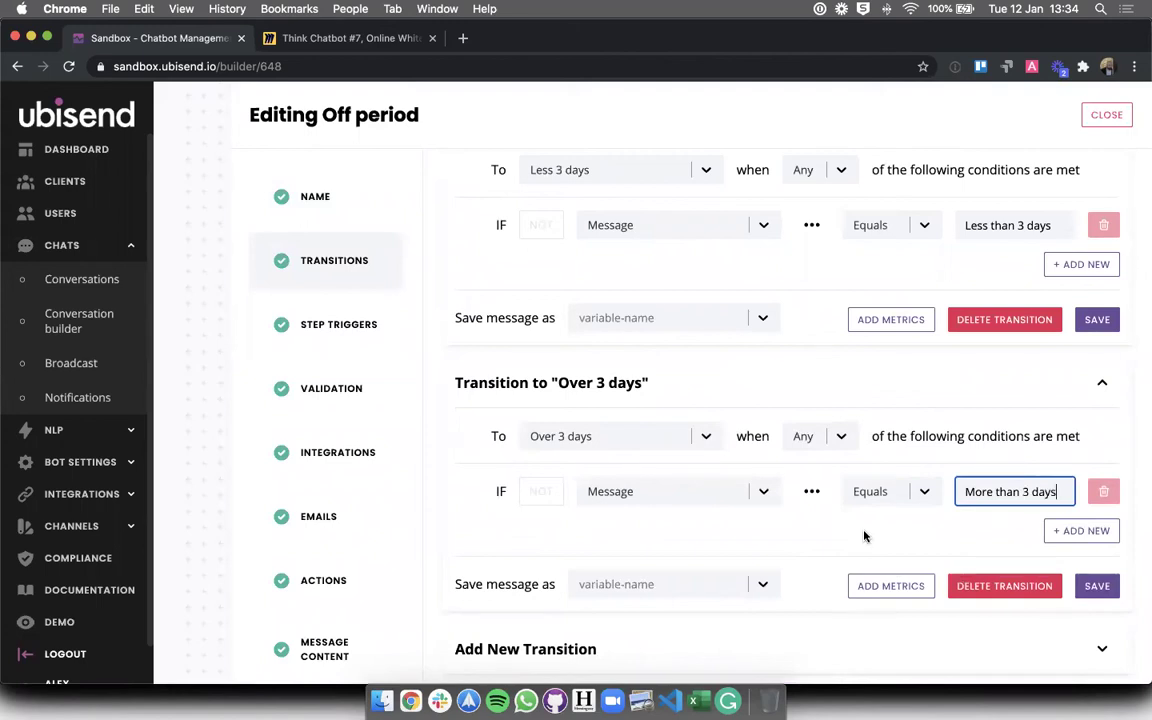
click(1097, 586)
scroll(660, 498, up, 2)
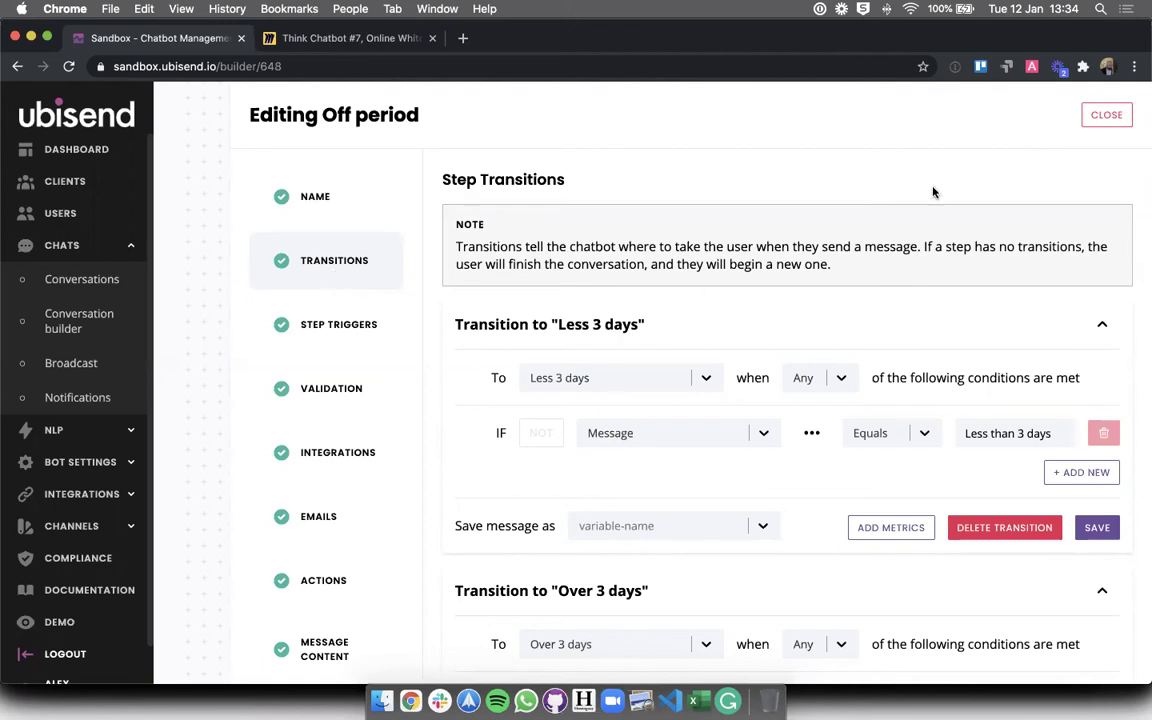
- Close the Off period editor and check the Less 3 days and More than 3 days branch conditions
click(1104, 116)
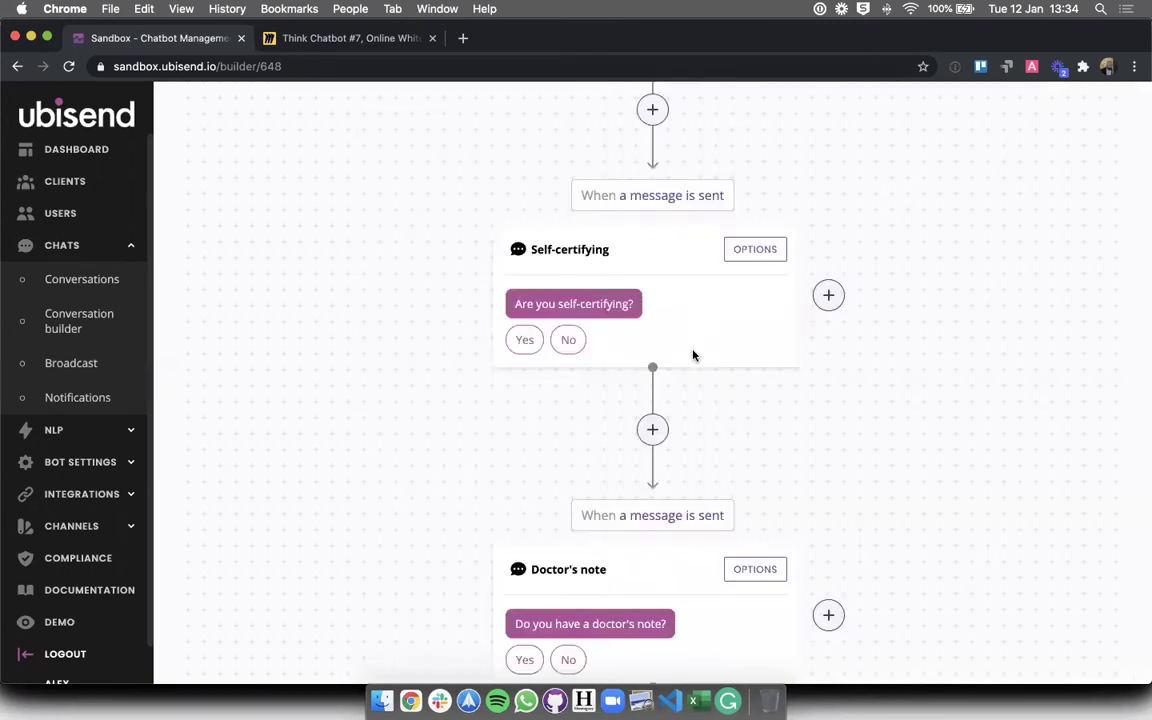
scroll(592, 283, up, 2)
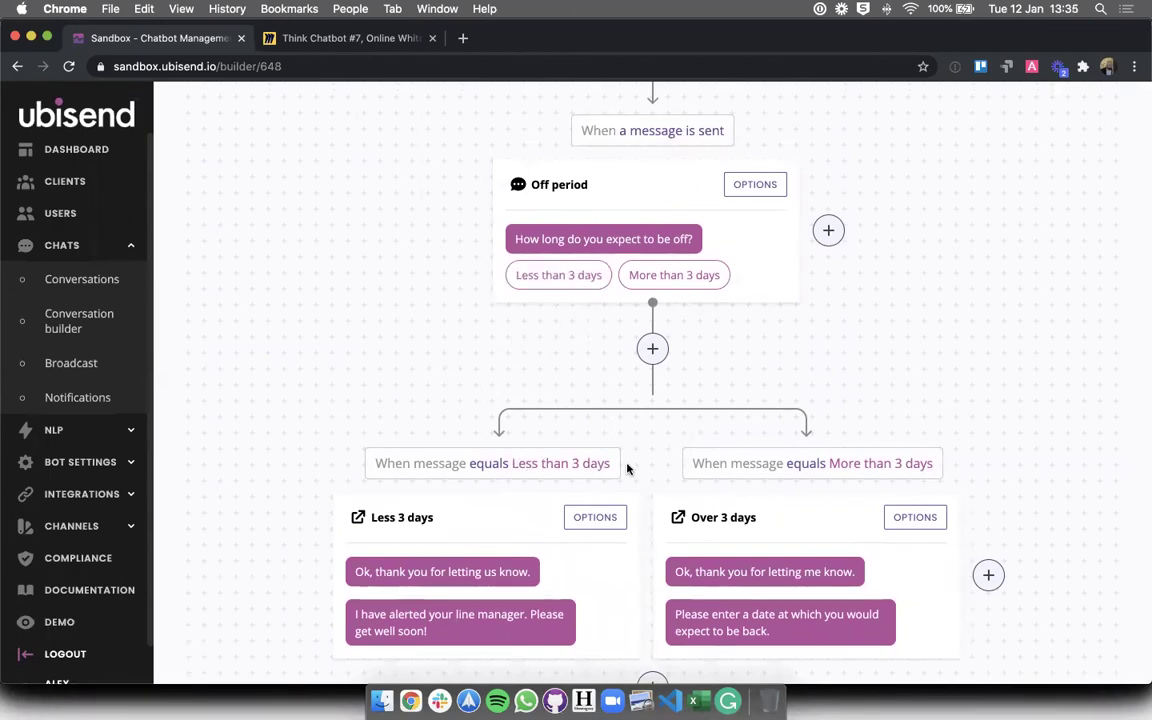
triple_click(398, 517)
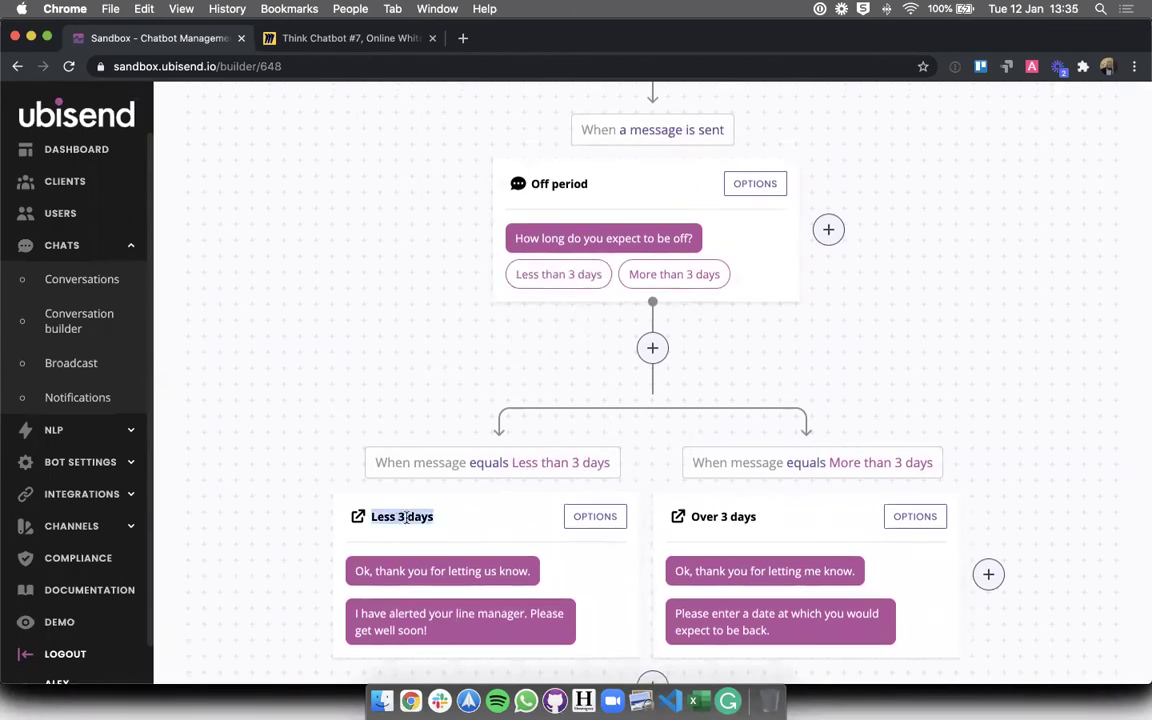
scroll(630, 514, down, 2)
click(835, 387)
drag(835, 387, 902, 401)
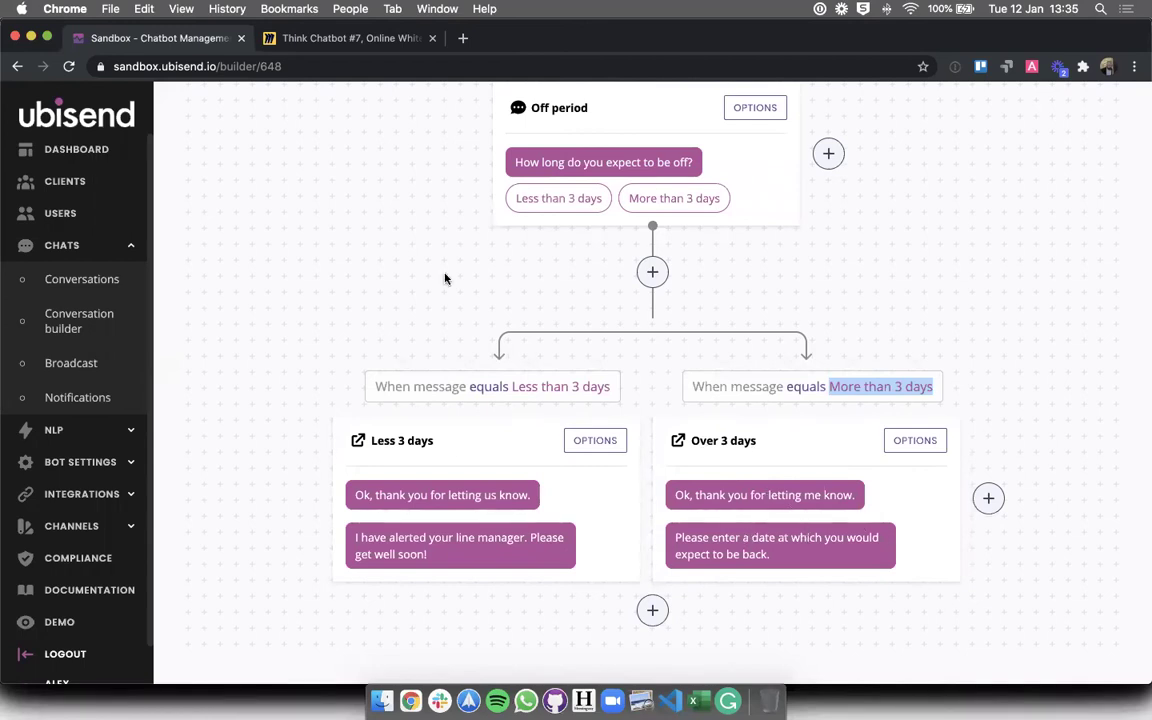
scroll(445, 278, up, 15)
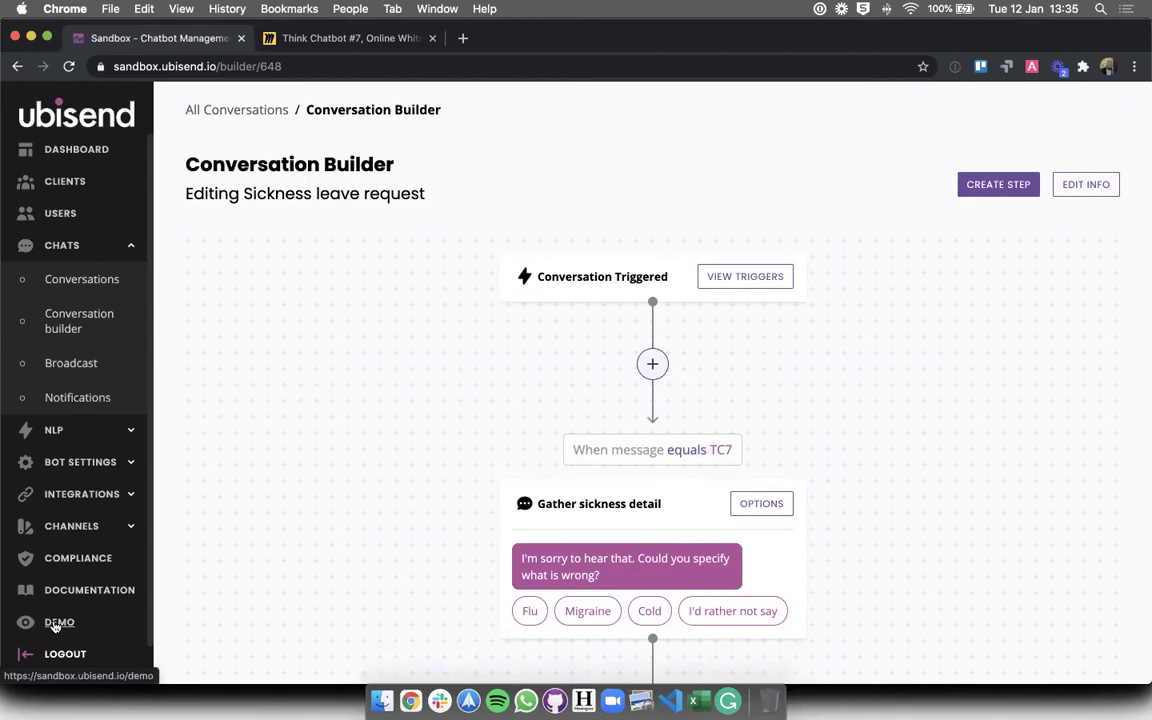
- Open the demo chatbot conversation and send TC7 to start the sickness flow
click(56, 624)
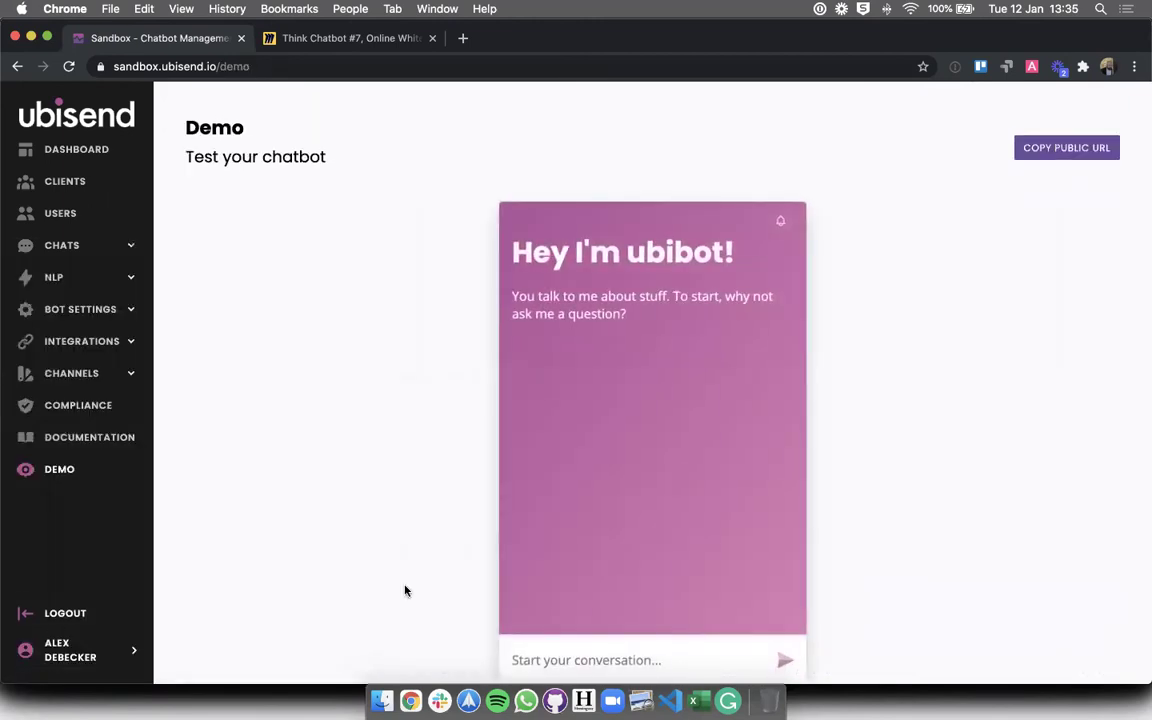
click(524, 620)
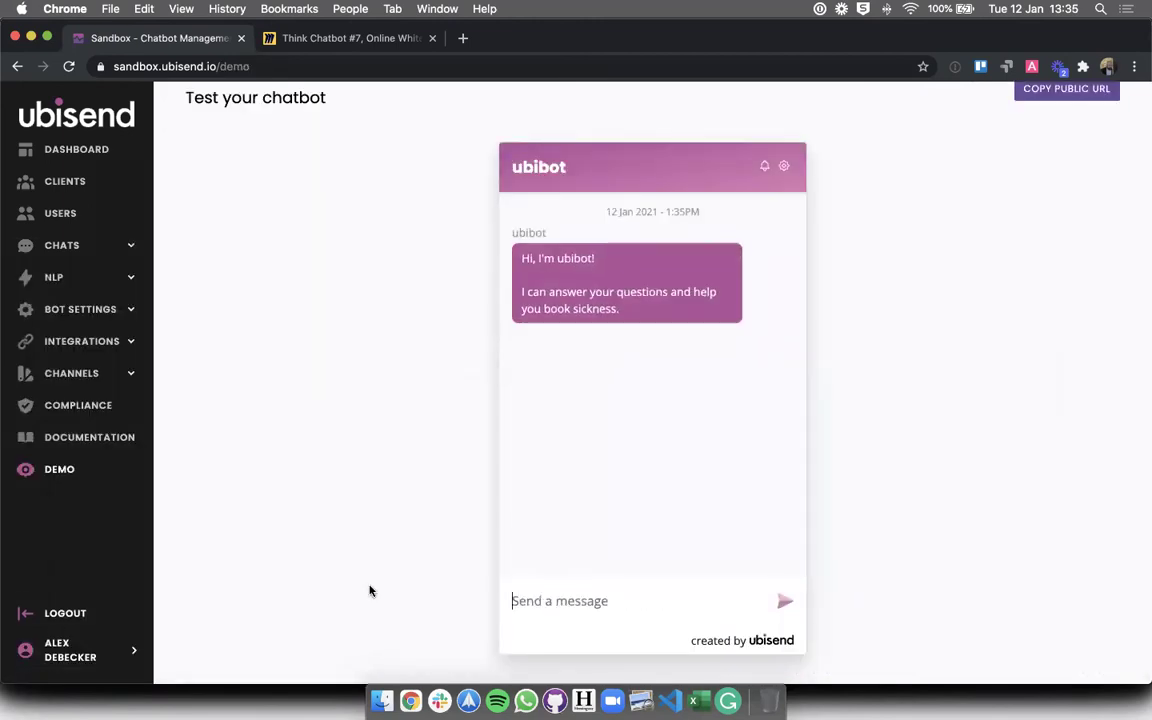
text(TC7)
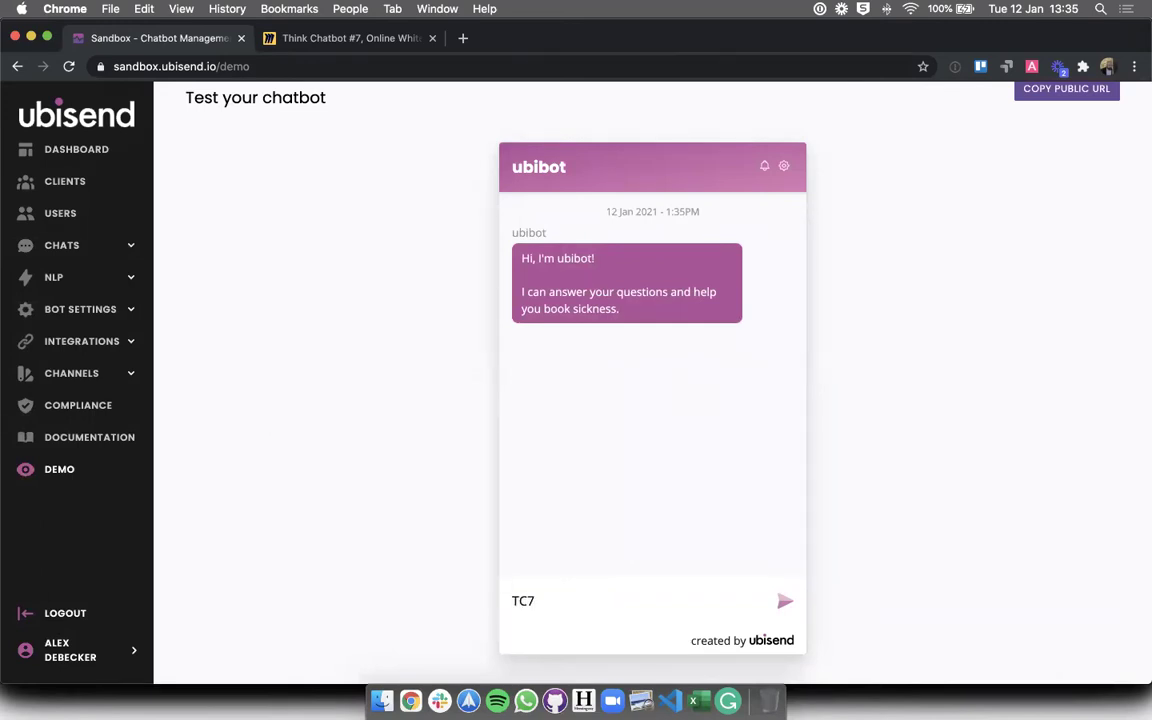
key(Return)
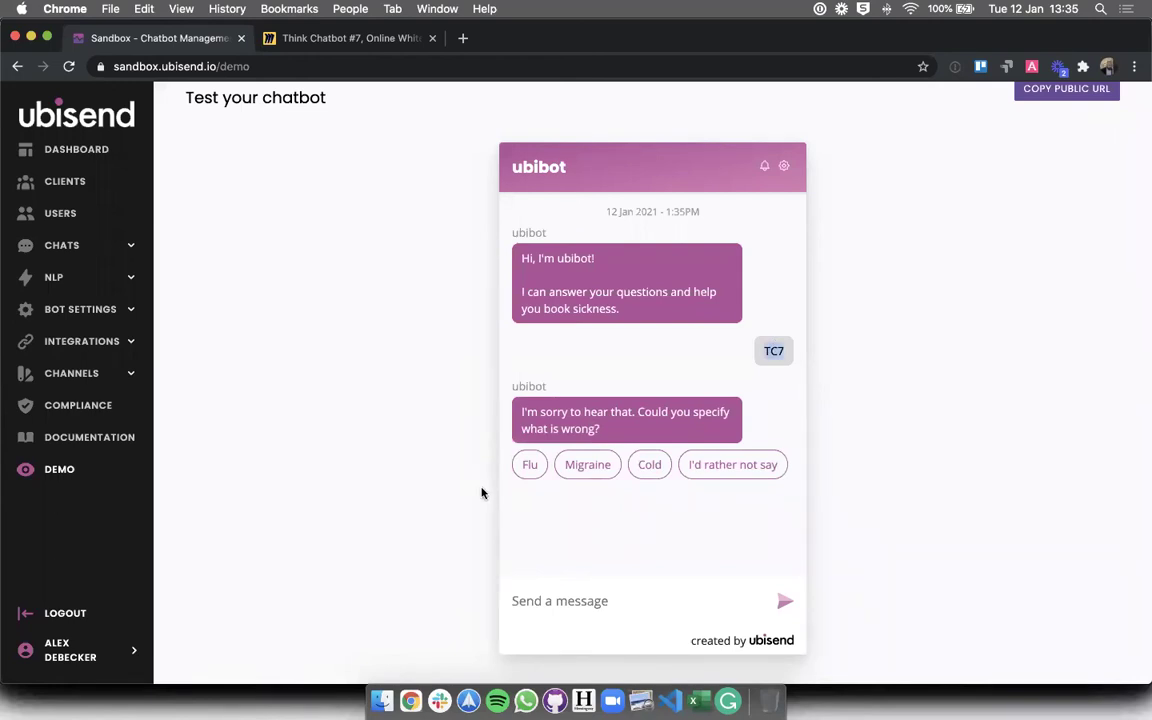
- Answer Flu, Yes, Yes and Less than 3 days in the demo chat
click(530, 467)
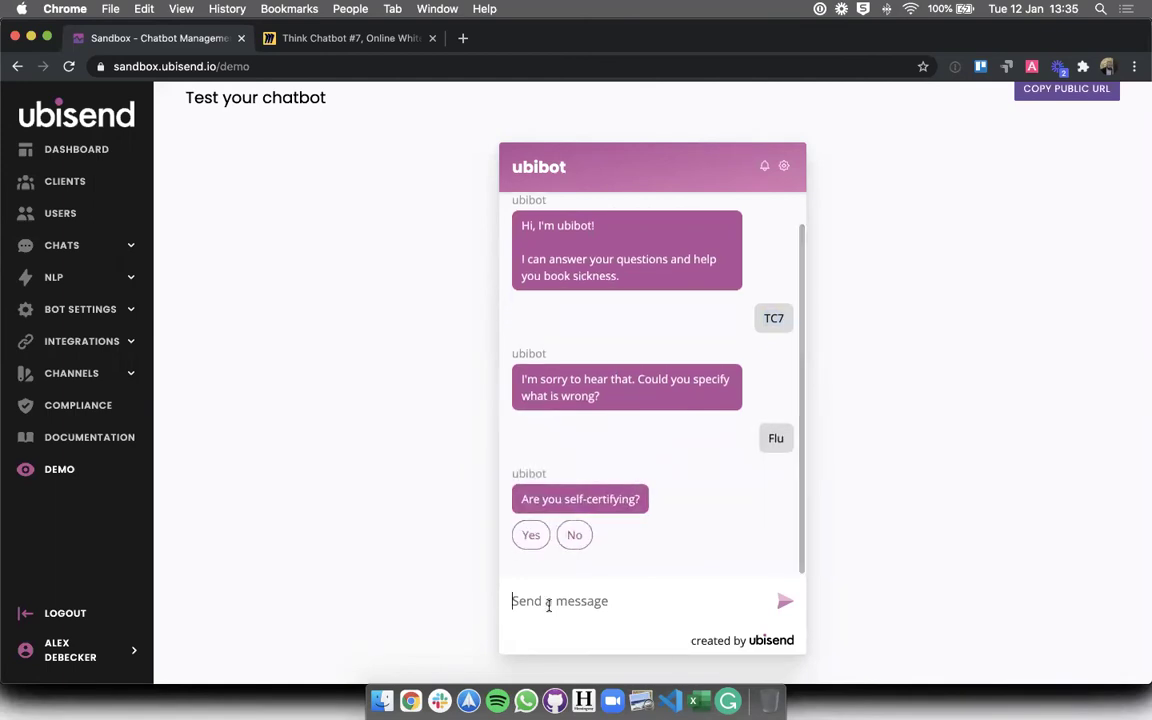
click(530, 535)
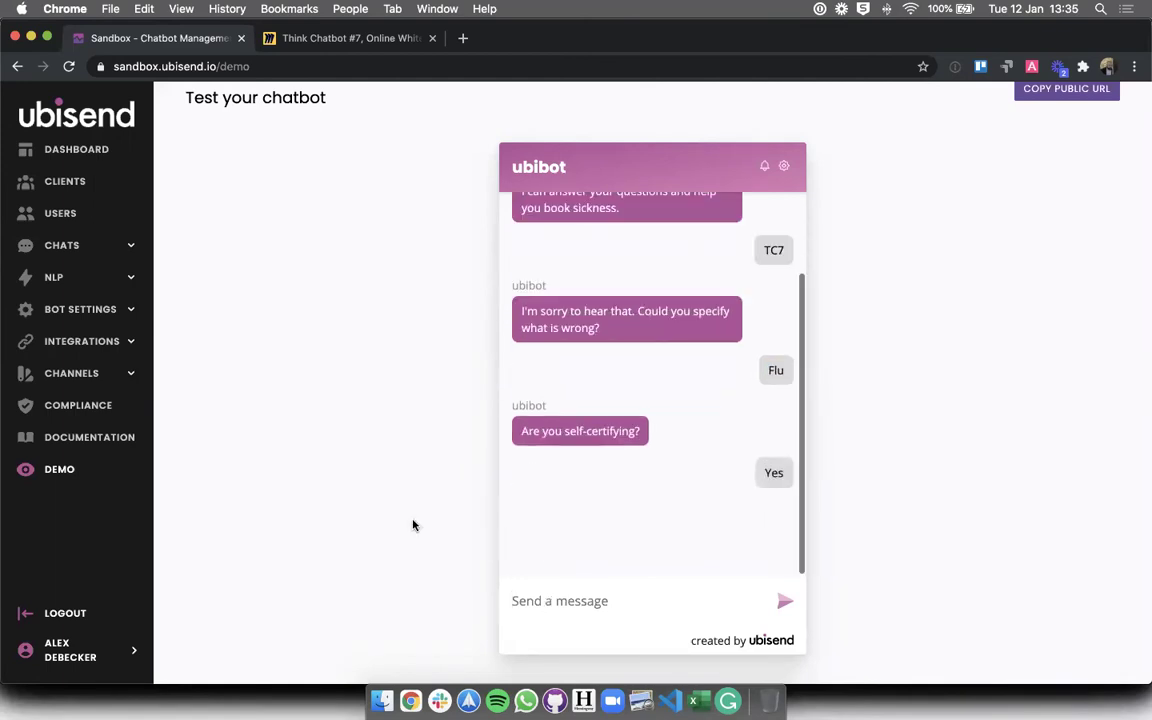
click(531, 537)
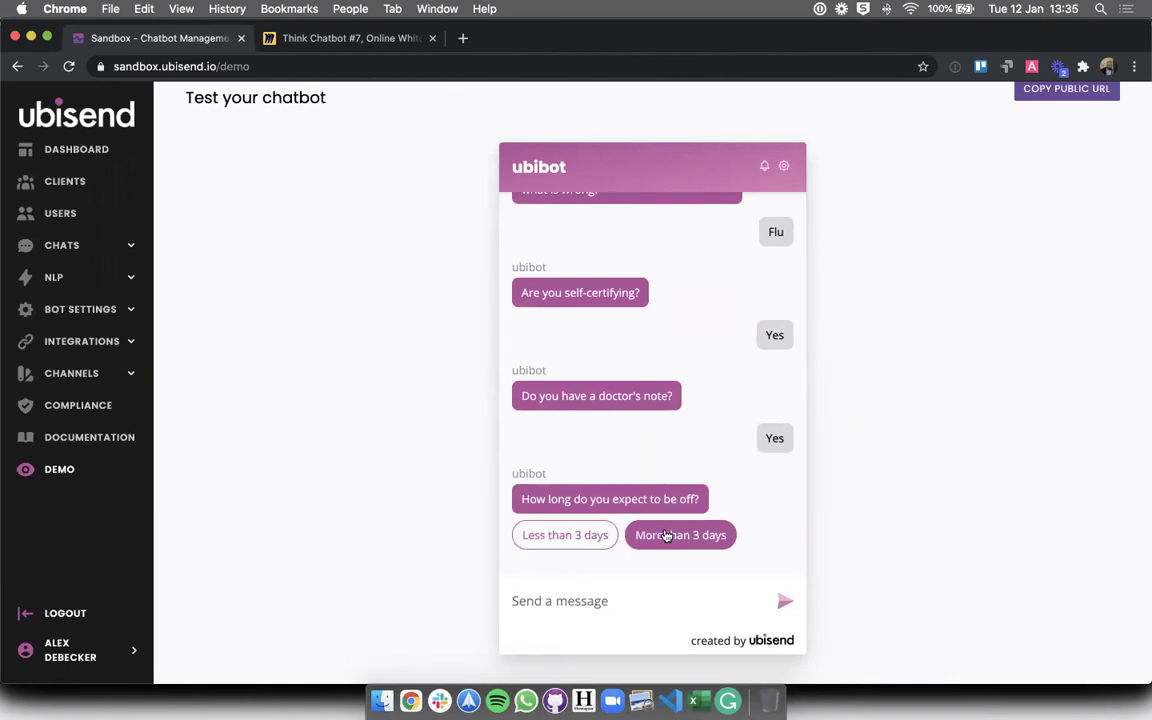
click(587, 534)
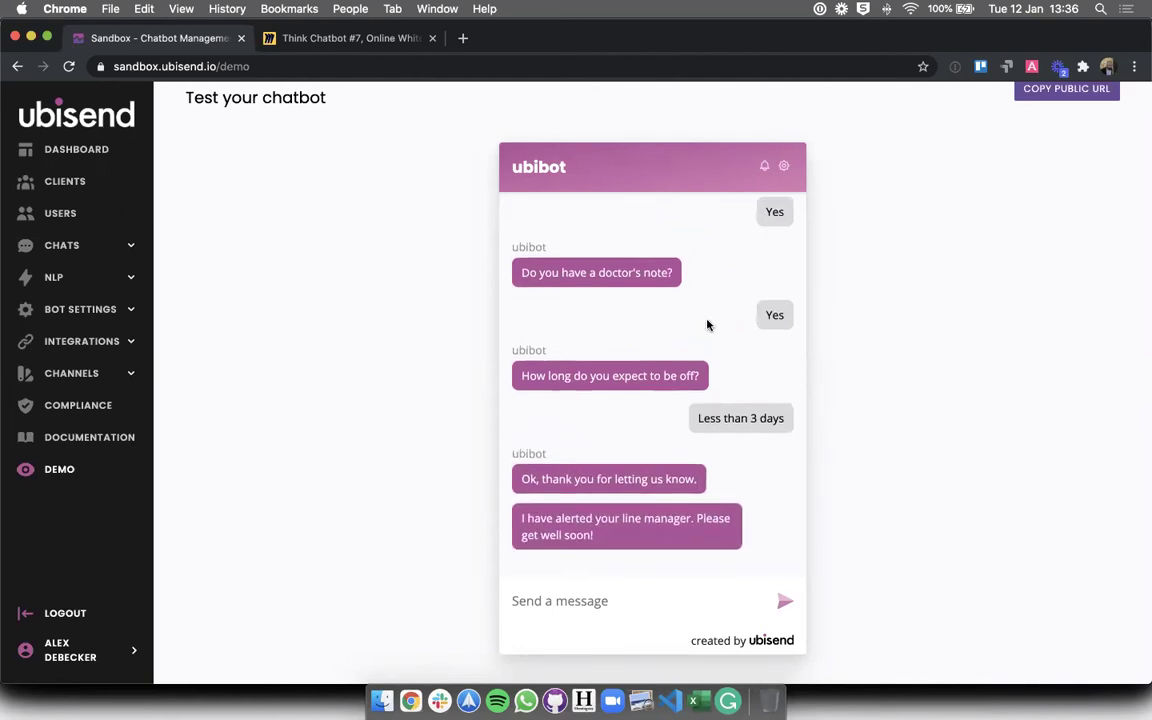
- Send TC7 again and answer I'd rather not say, Yes, No and More than 3 days
text(TC7)
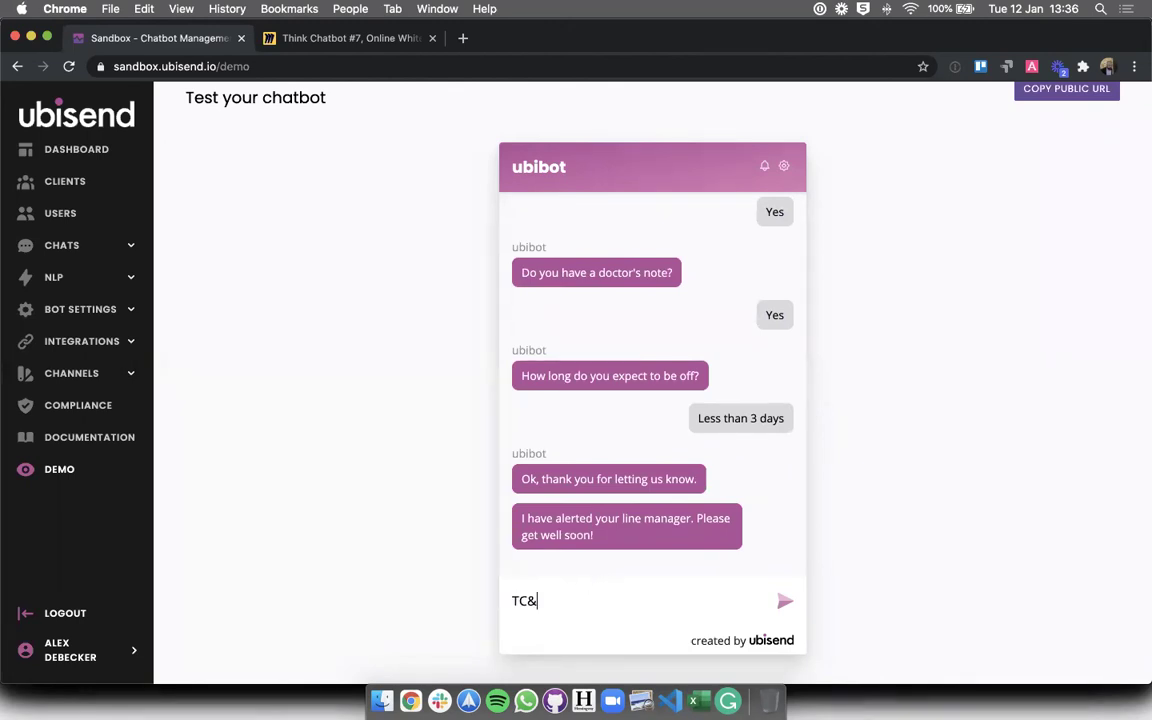
key(Return)
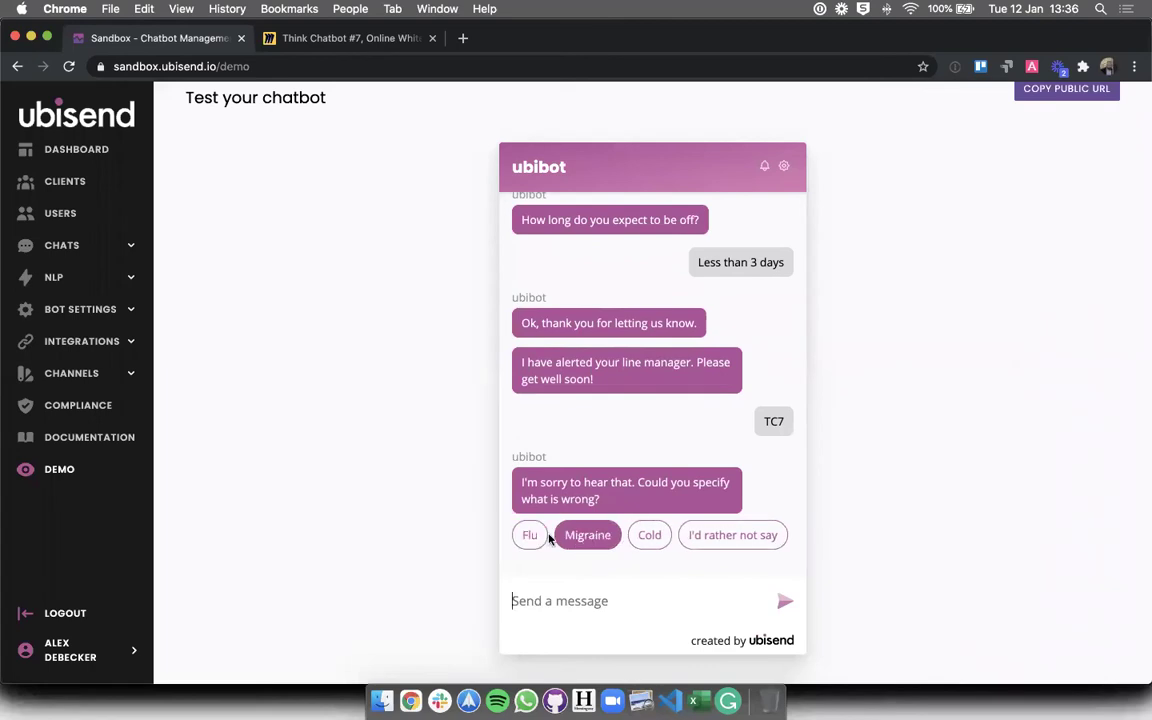
click(720, 536)
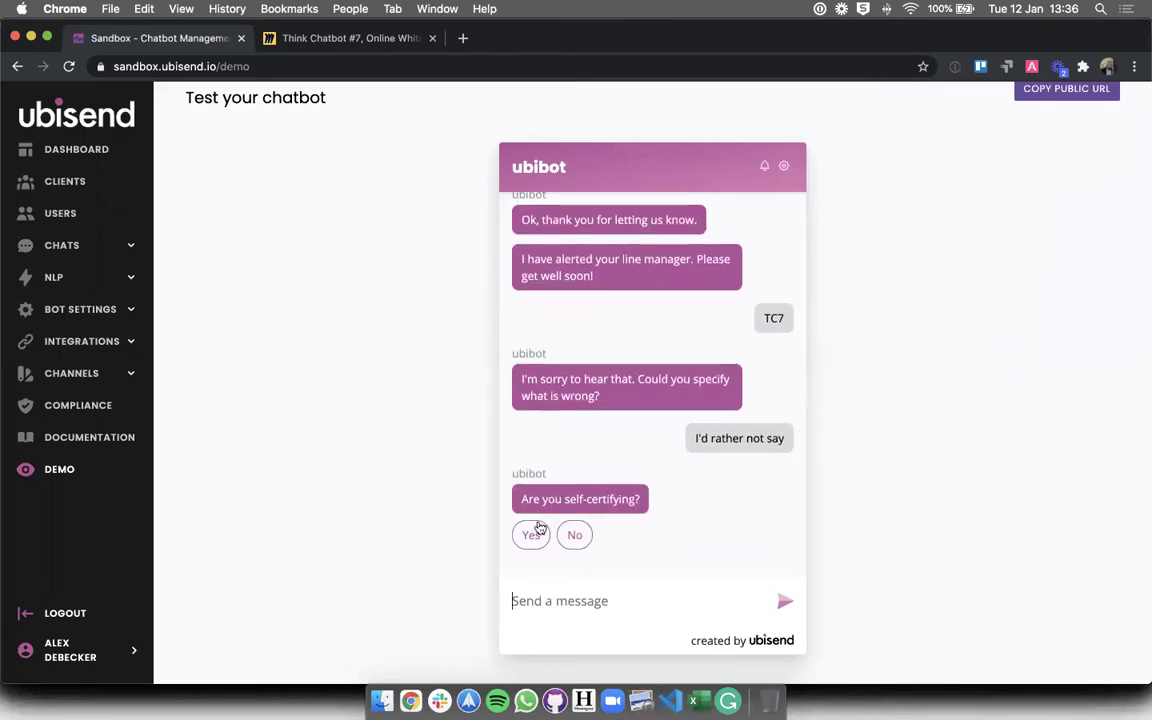
click(533, 534)
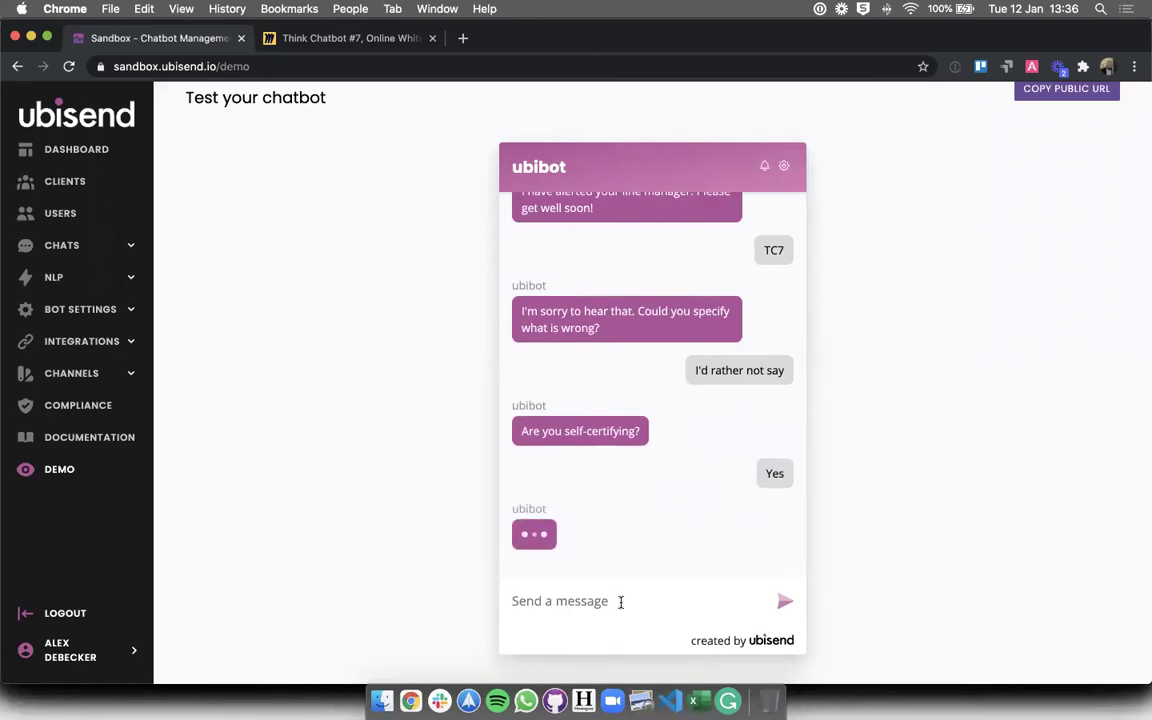
click(575, 535)
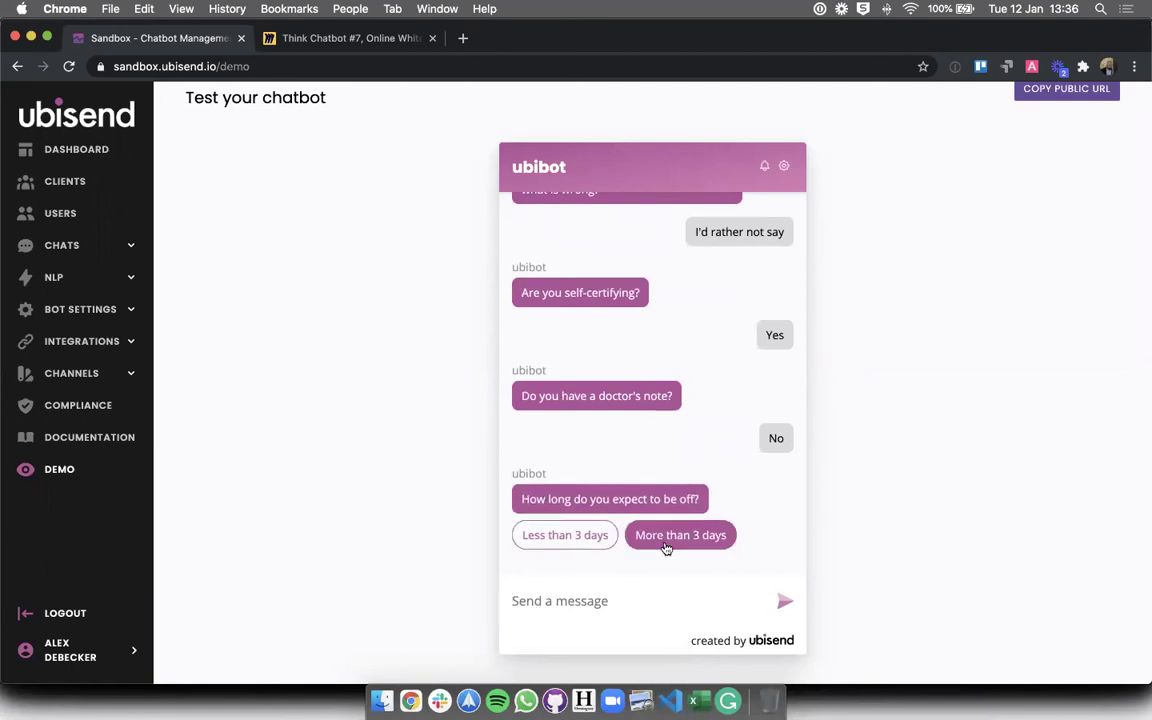
click(665, 535)
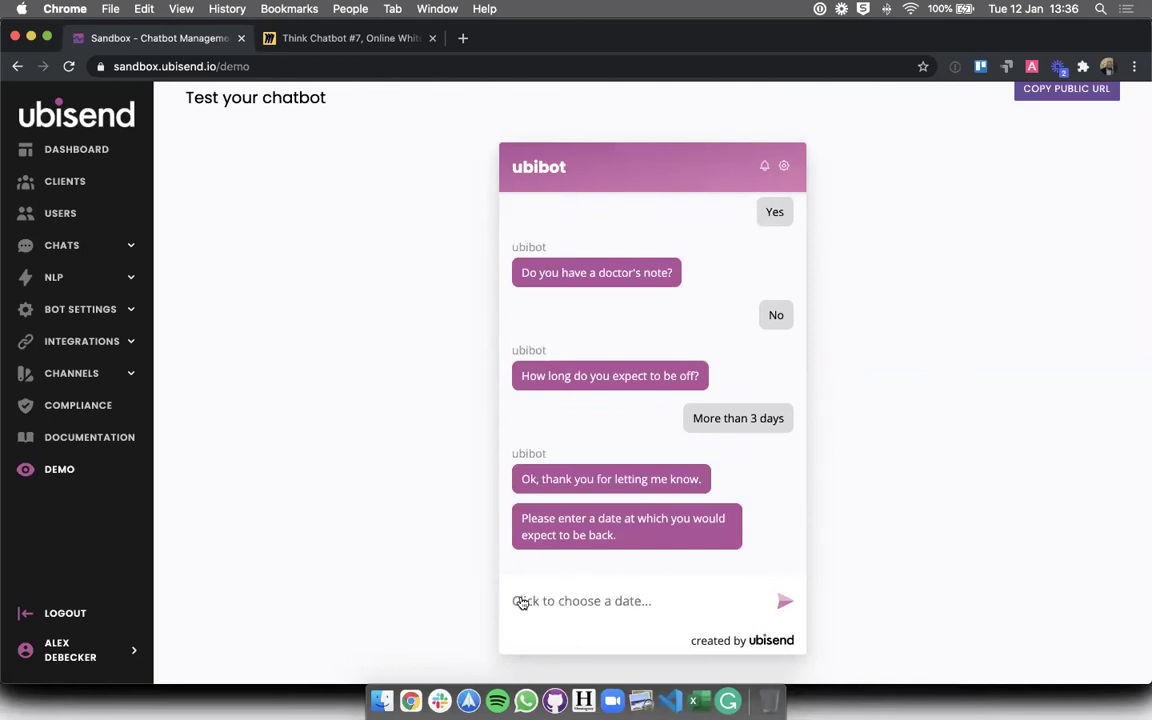
- Pick 19 January in the date picker and send it as the return date
click(564, 600)
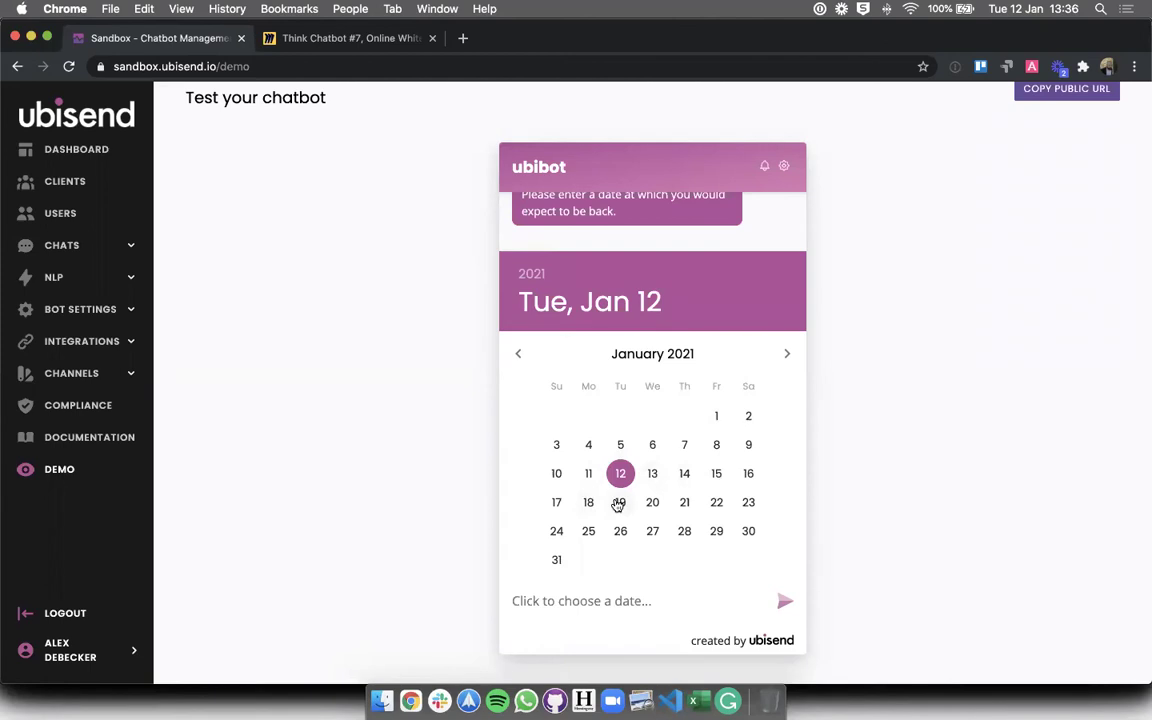
click(620, 502)
click(785, 600)
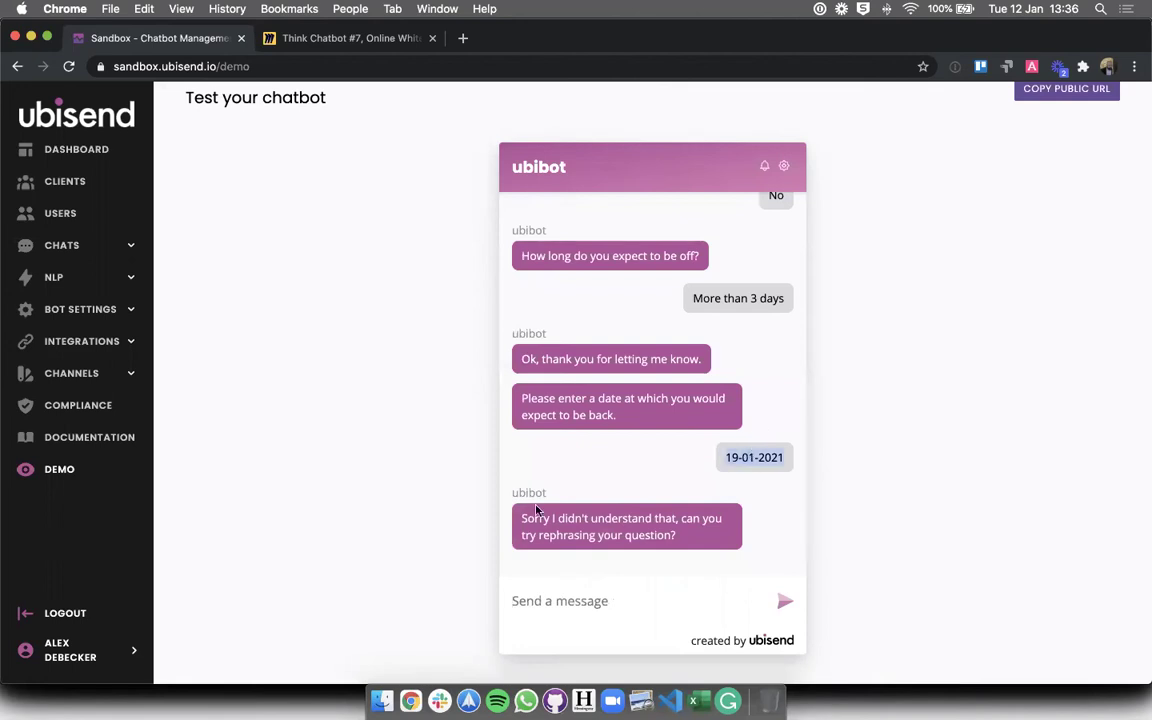
- Review the bot's not-understood reply and the sent 19-01-2021 date
drag(520, 512, 728, 543)
click(806, 487)
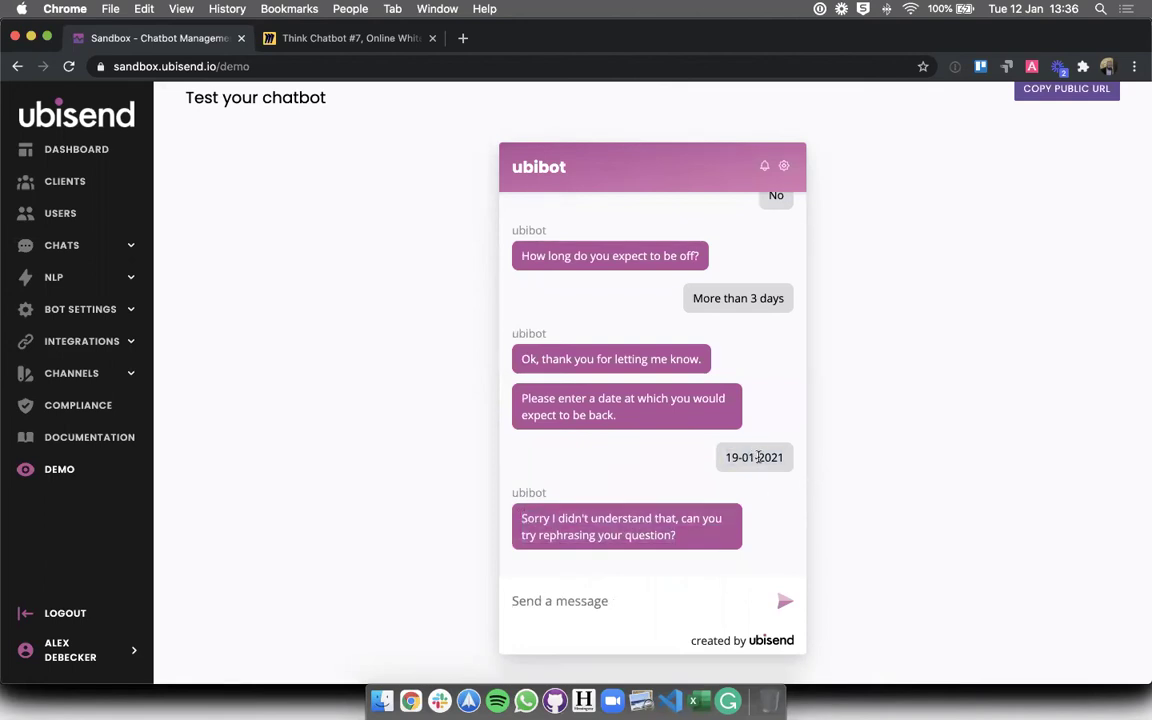
drag(724, 459, 795, 456)
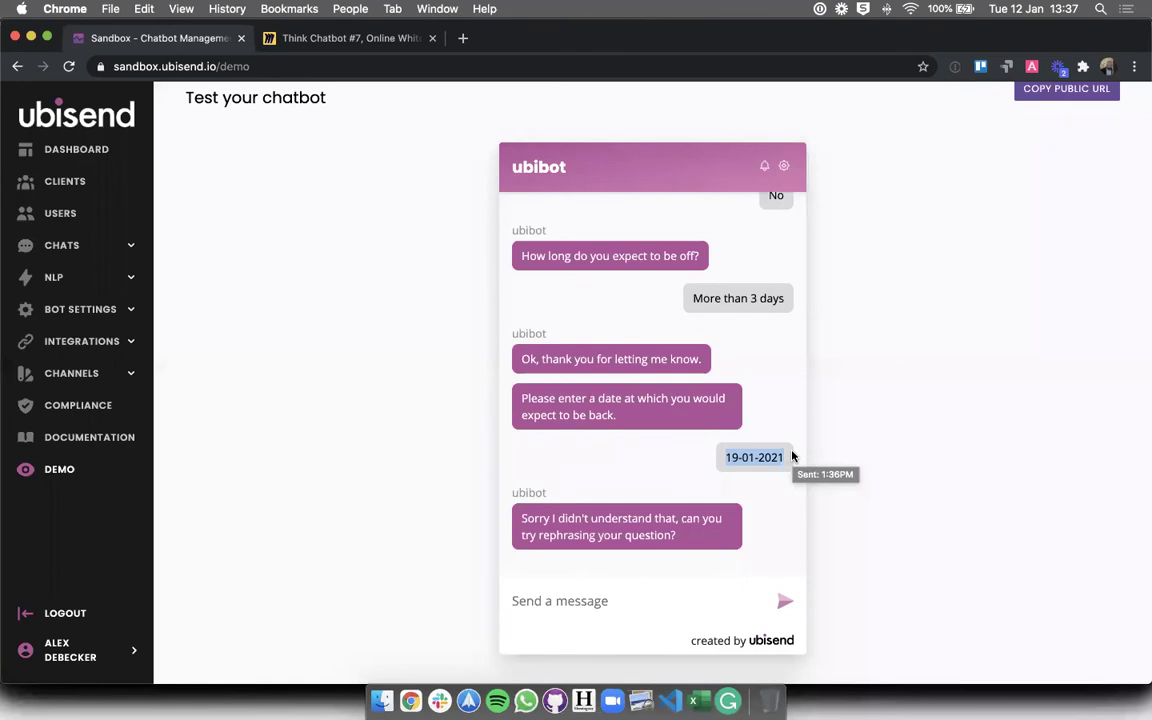
click(840, 464)
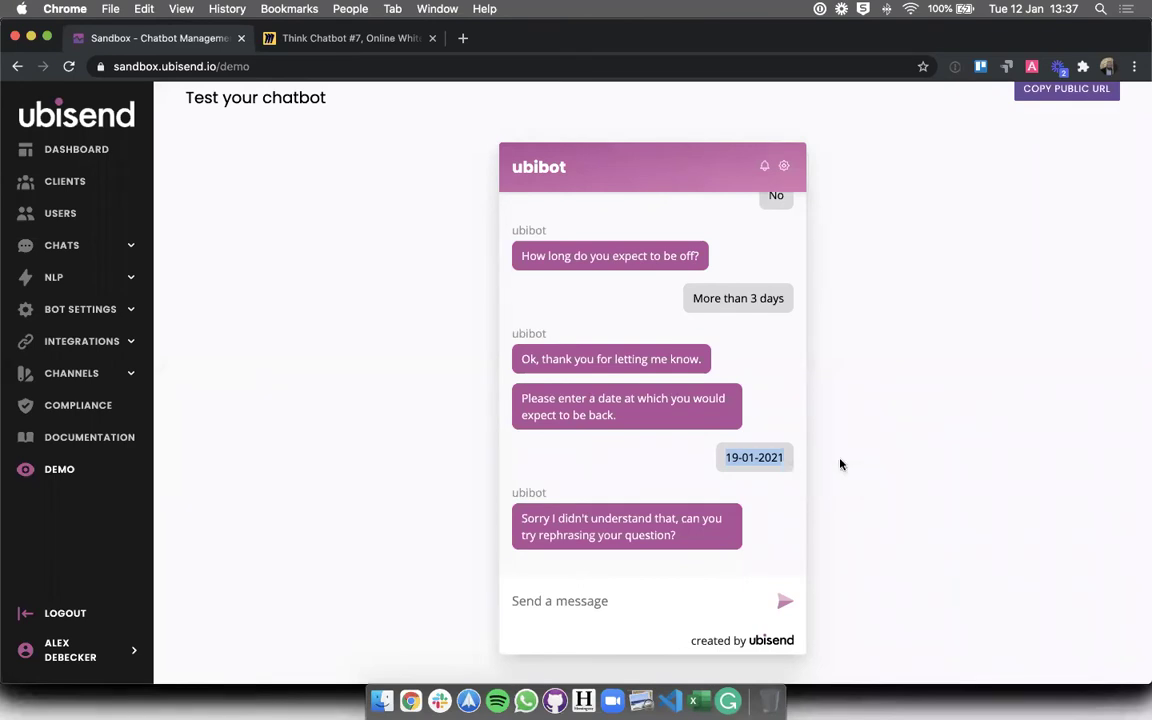
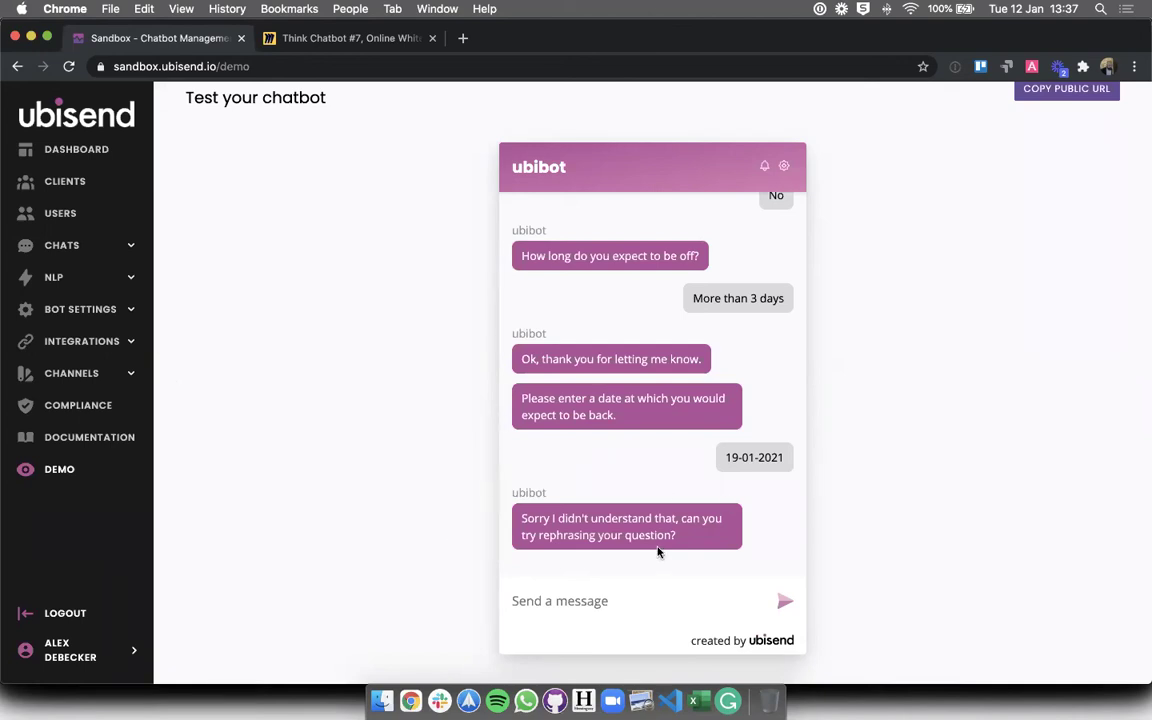
- Check the unrecognised 19-01-2021 reply in the demo chat, then expand the Chats menu
triple_click(736, 459)
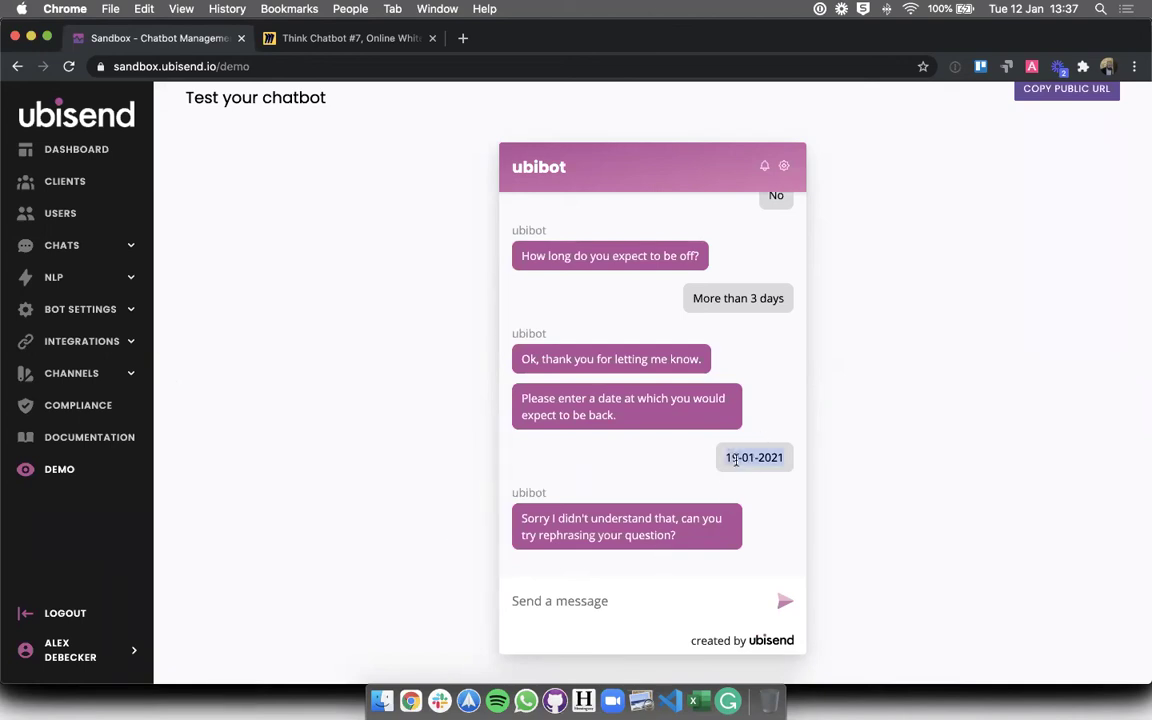
click(239, 380)
click(91, 249)
- Open the Sickness leave request flow and add a new step under Less 3 days
click(82, 314)
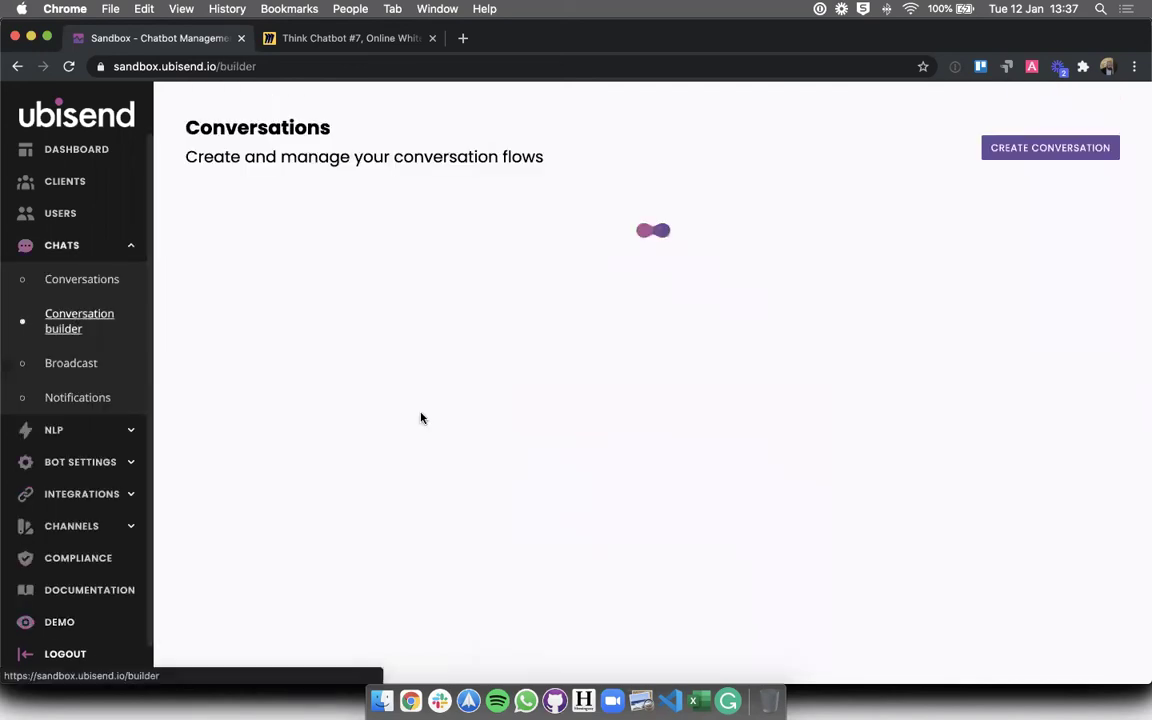
scroll(575, 455, down, 3)
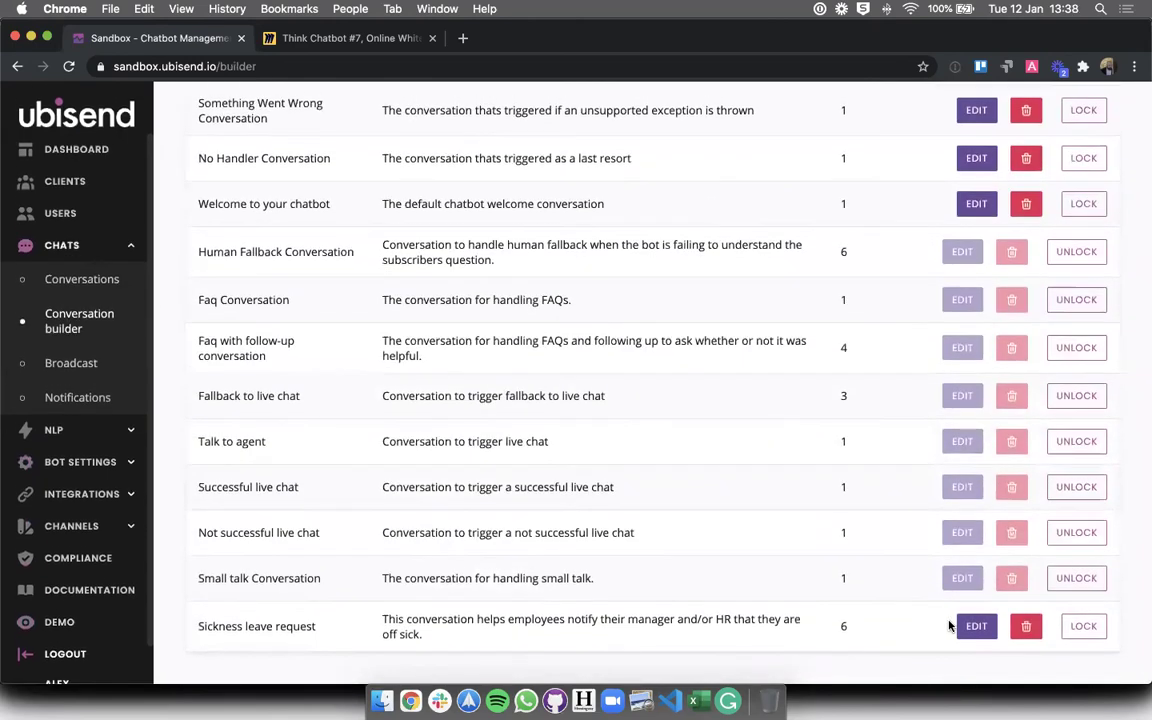
click(955, 624)
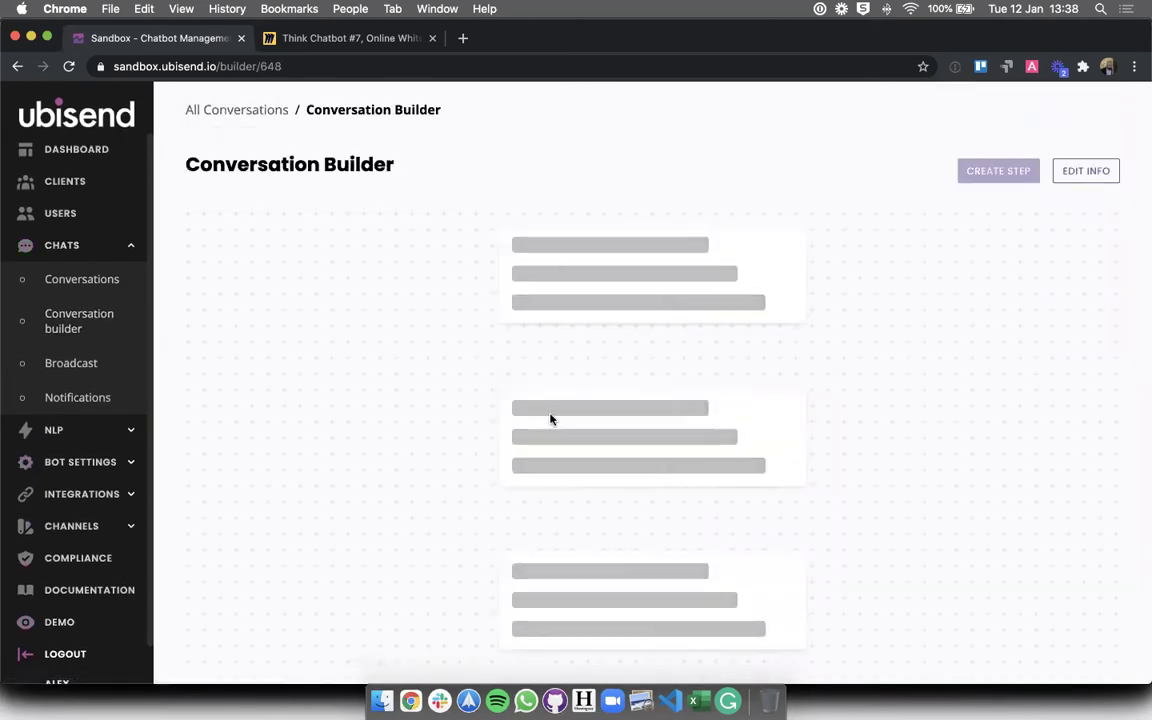
scroll(550, 420, down, 6)
scroll(550, 420, down, 5)
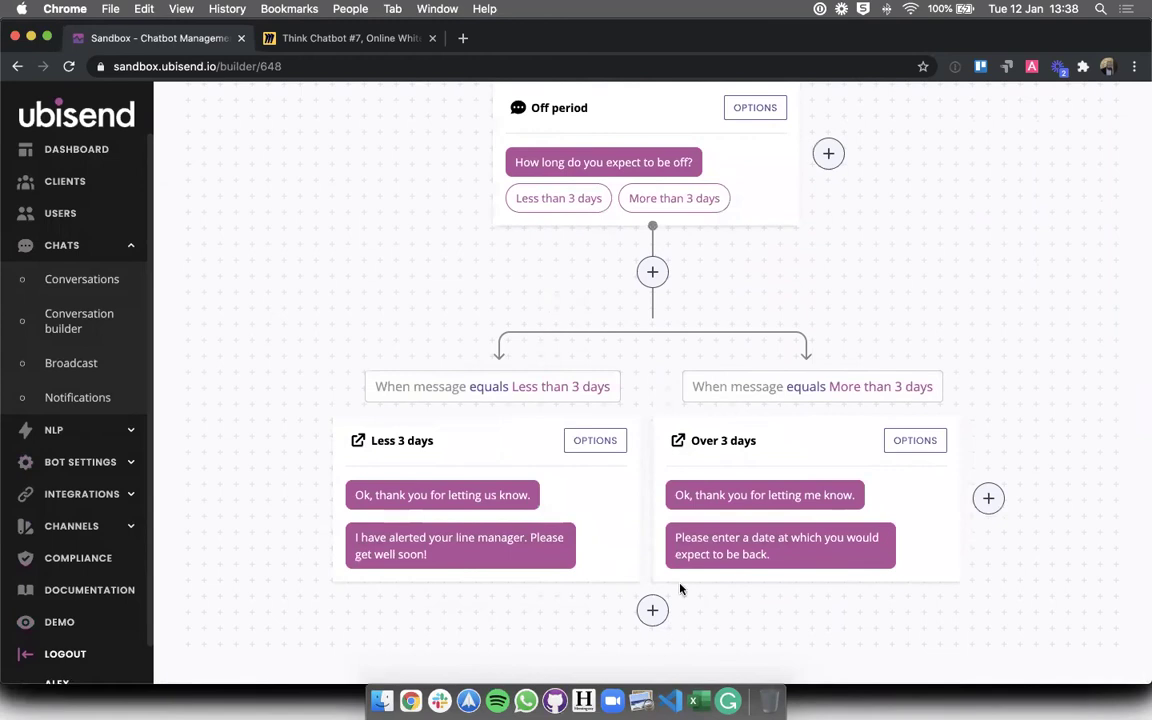
triple_click(731, 540)
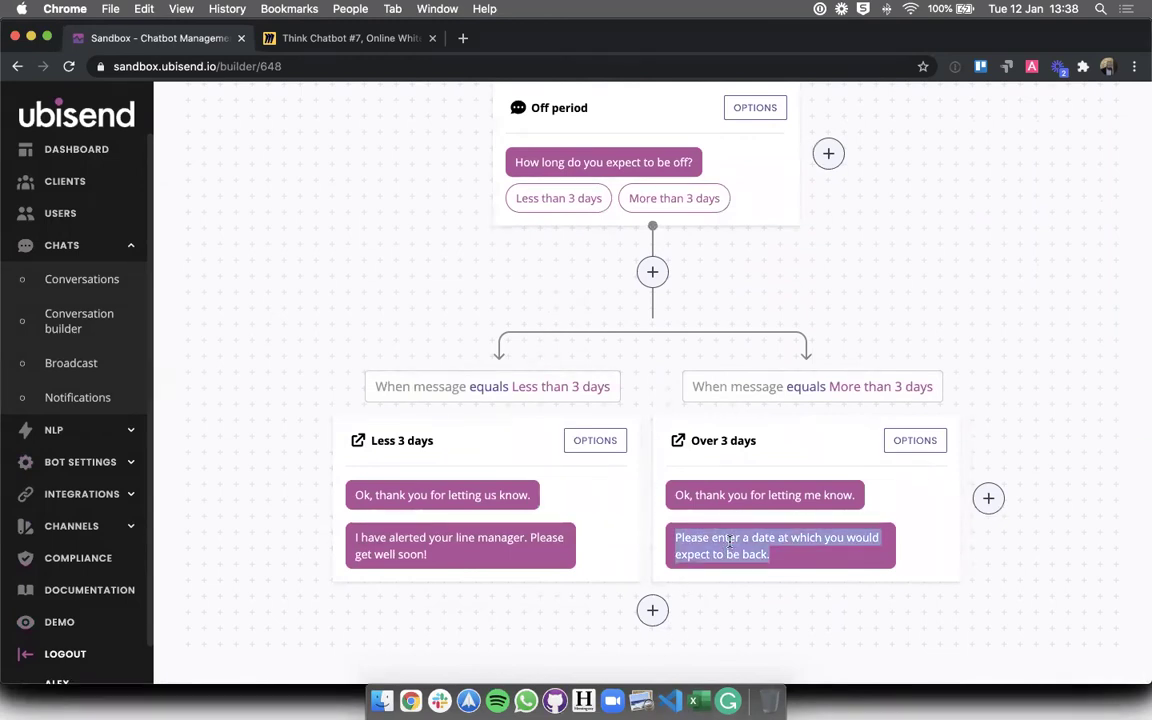
click(652, 610)
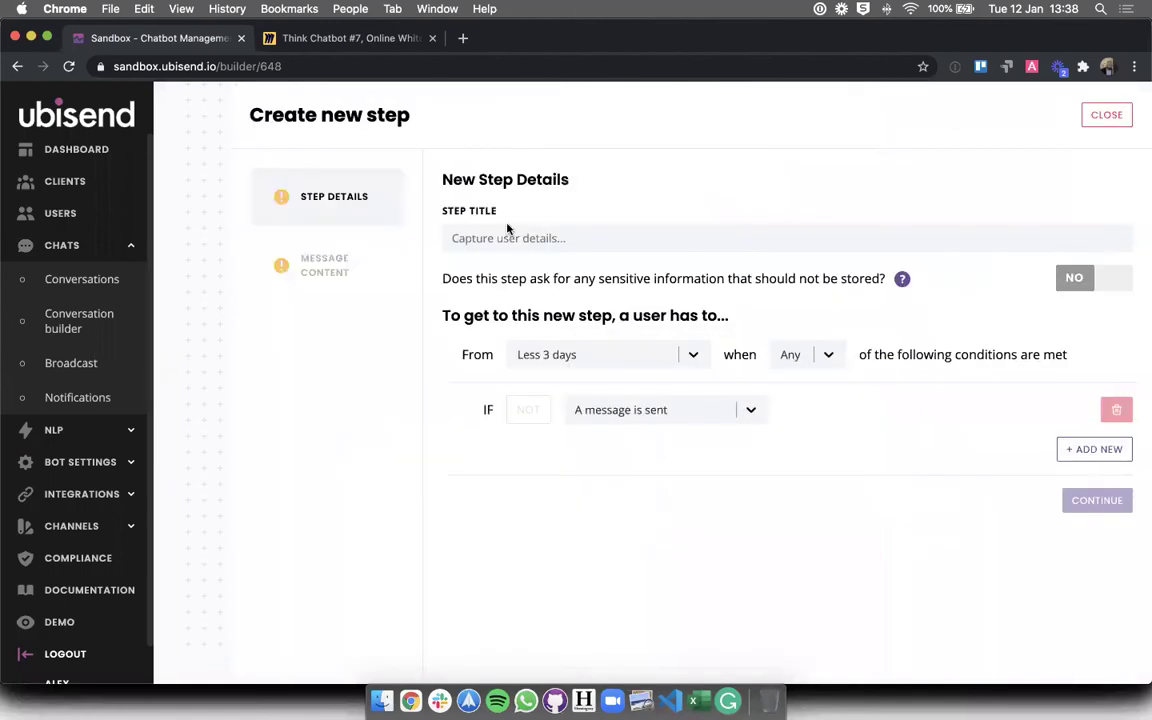
- Title the new step 'HR contacted'
click(499, 238)
text(HR contacted)
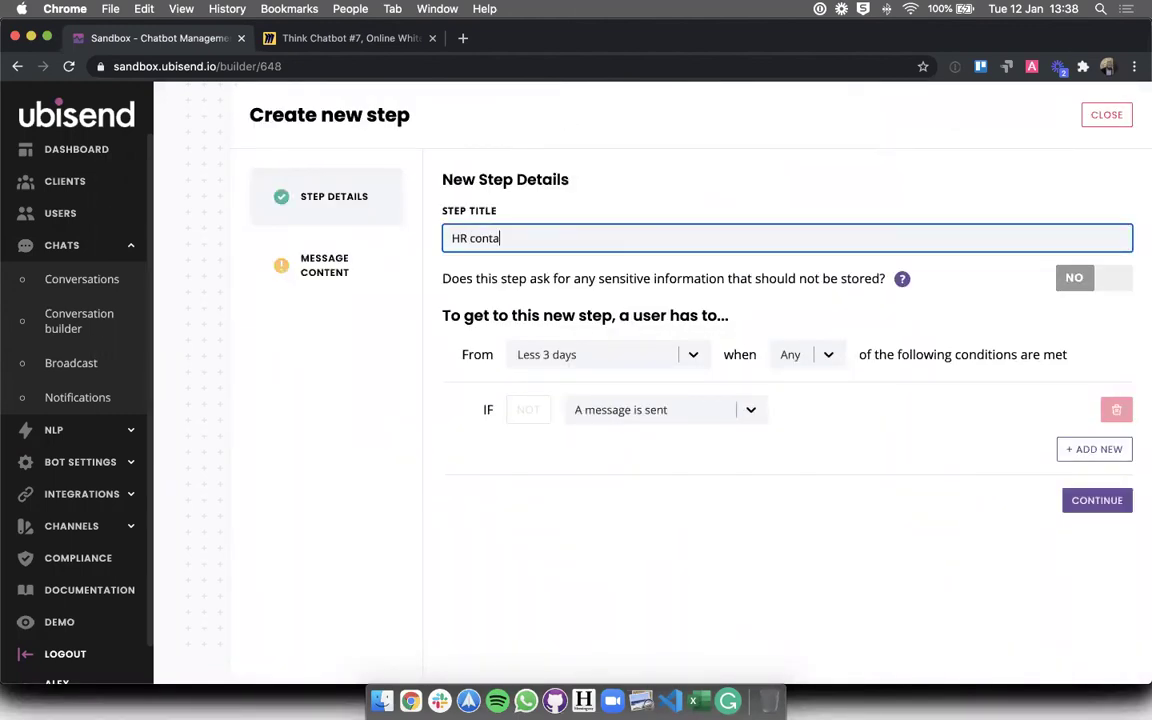
click(602, 473)
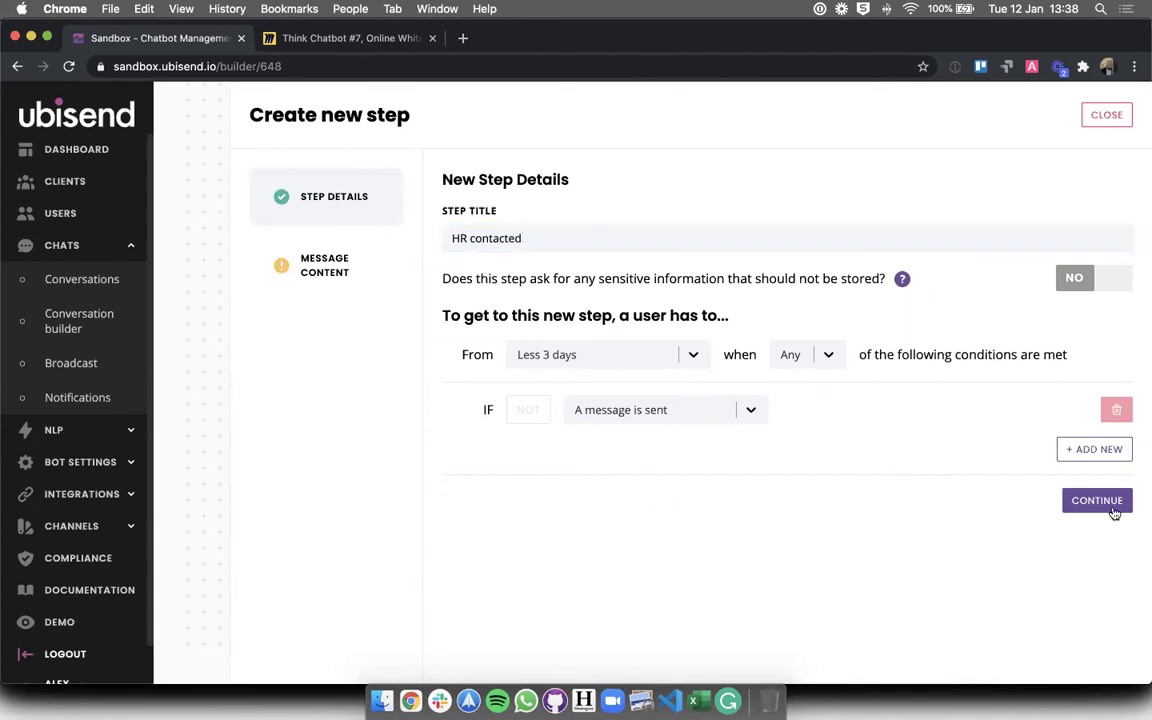
click(1099, 503)
click(512, 352)
- Set the step's trigger condition to: Message is a date
click(298, 194)
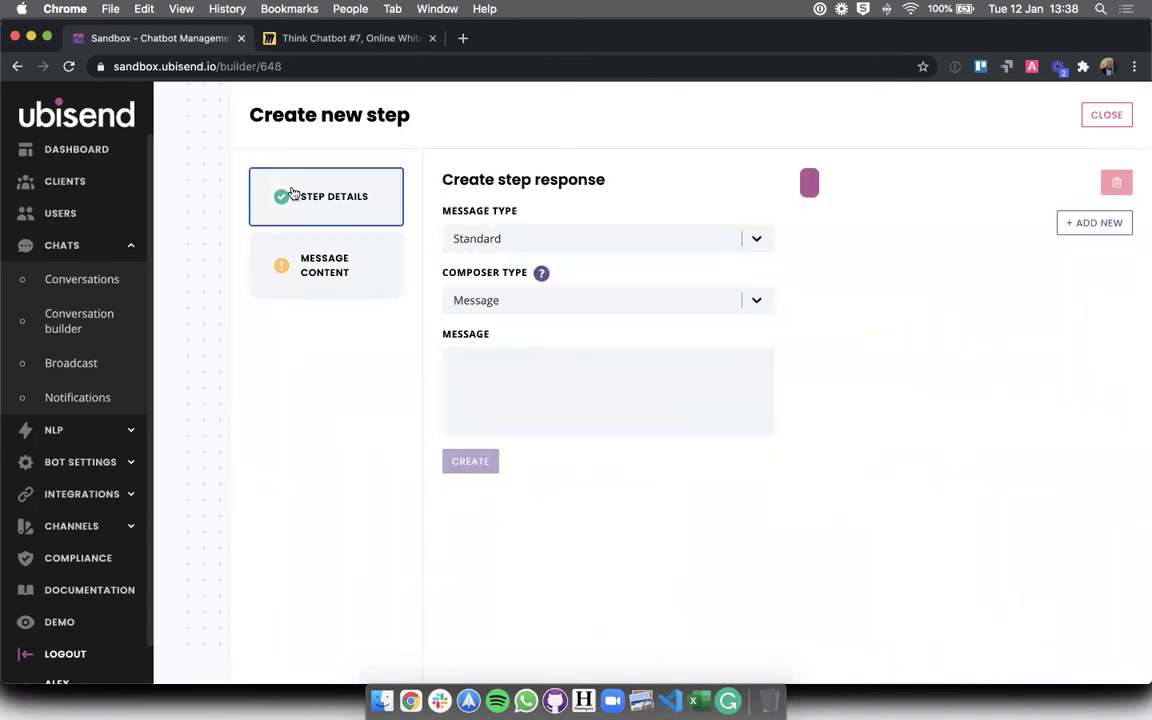
click(607, 420)
click(605, 474)
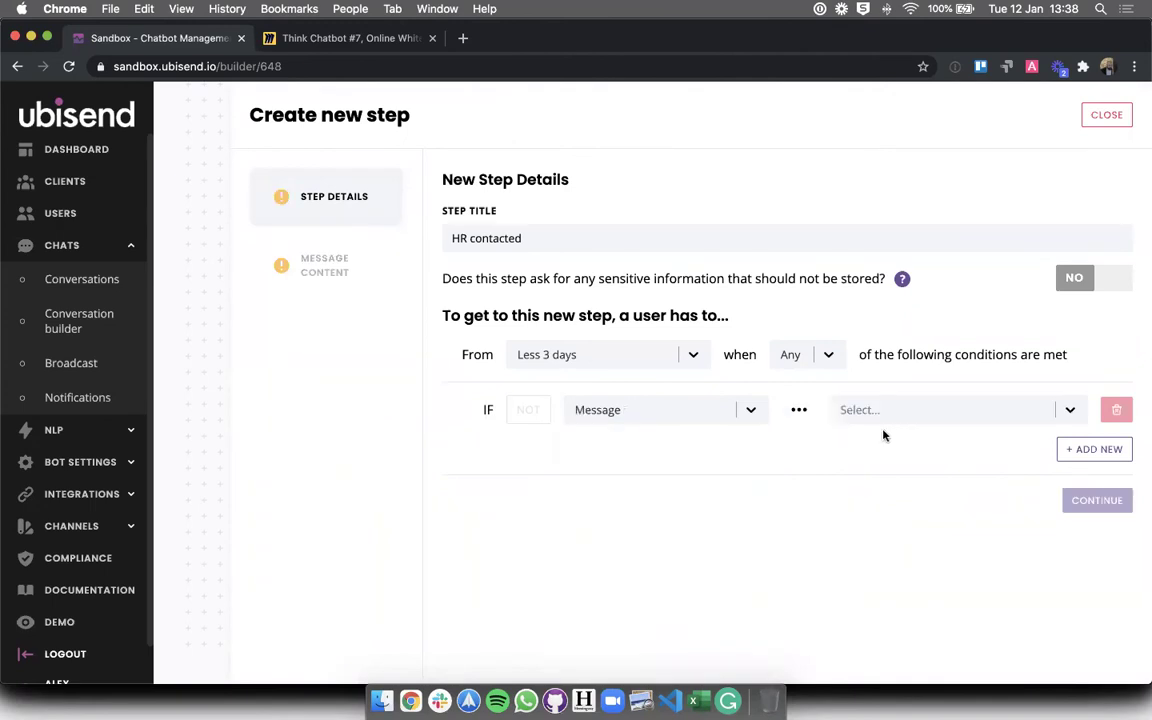
click(886, 422)
scroll(890, 500, down, 3)
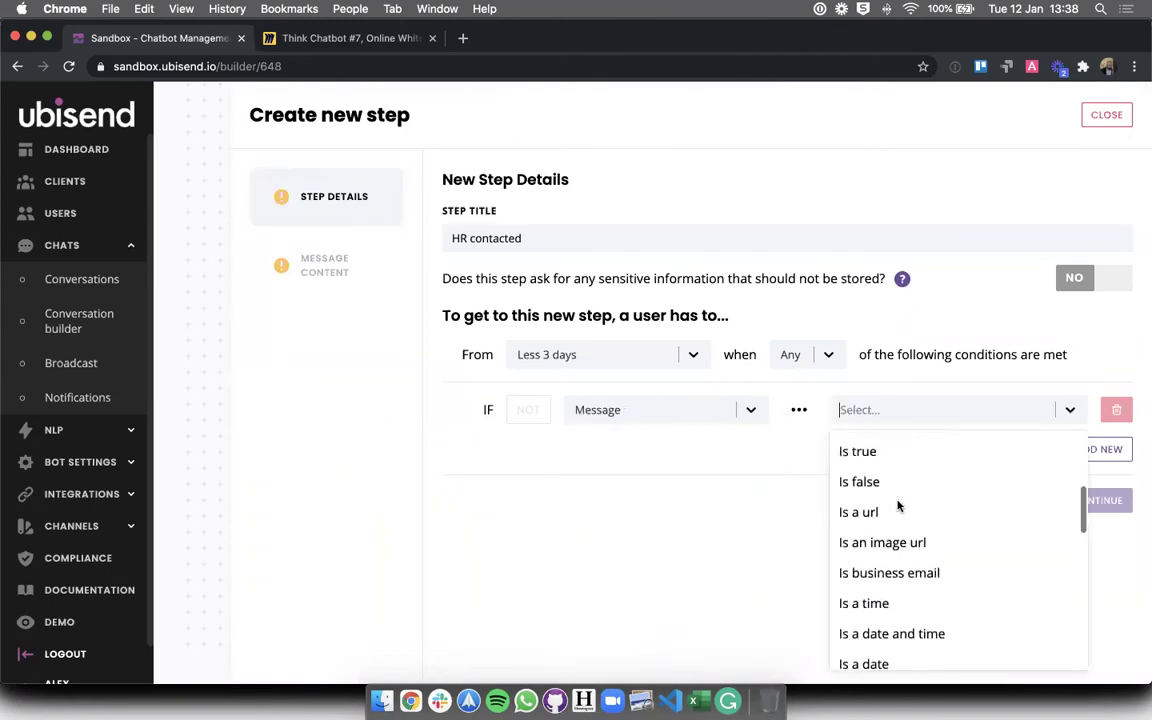
scroll(897, 507, down, 2)
click(880, 516)
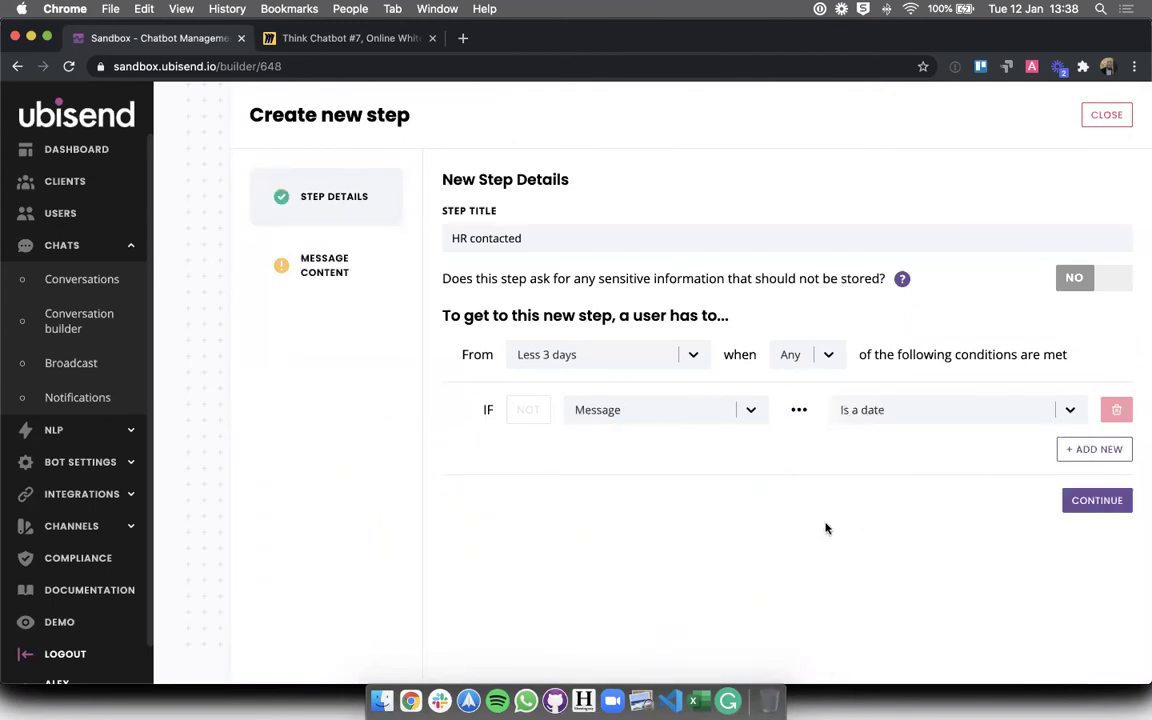
click(1097, 500)
- Enter the reply 'Ok, I've alerted HR and your line manager that you will off until the [DATE].' and create the step
click(468, 413)
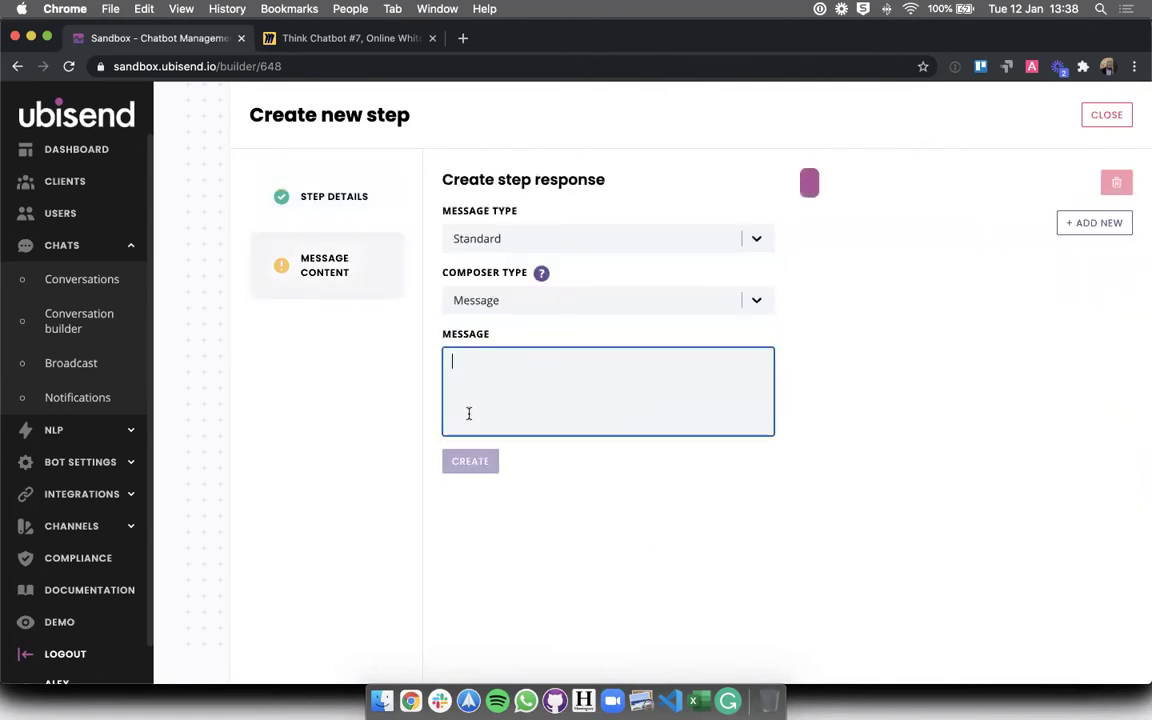
text(Thank)
key(BackSpace)
key(BackSpace)
key(BackSpace)
key(BackSpace)
key(BackSpace)
text(Ok, I've alerted HR and your )
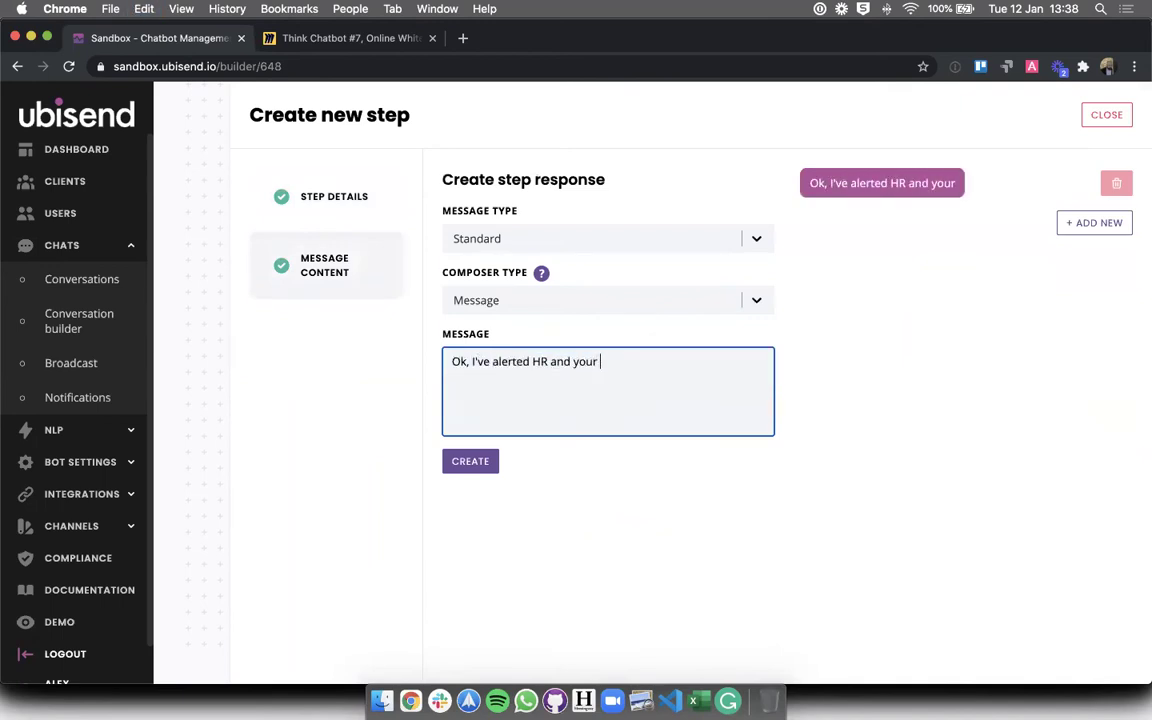
text(line manager than)
key(BackSpace)
text(t you will off until the [NDA)
key(BackSpace)
key(BackSpace)
key(BackSpace)
text(DATE]/)
key(BackSpace)
text(.)
click(597, 452)
click(460, 462)
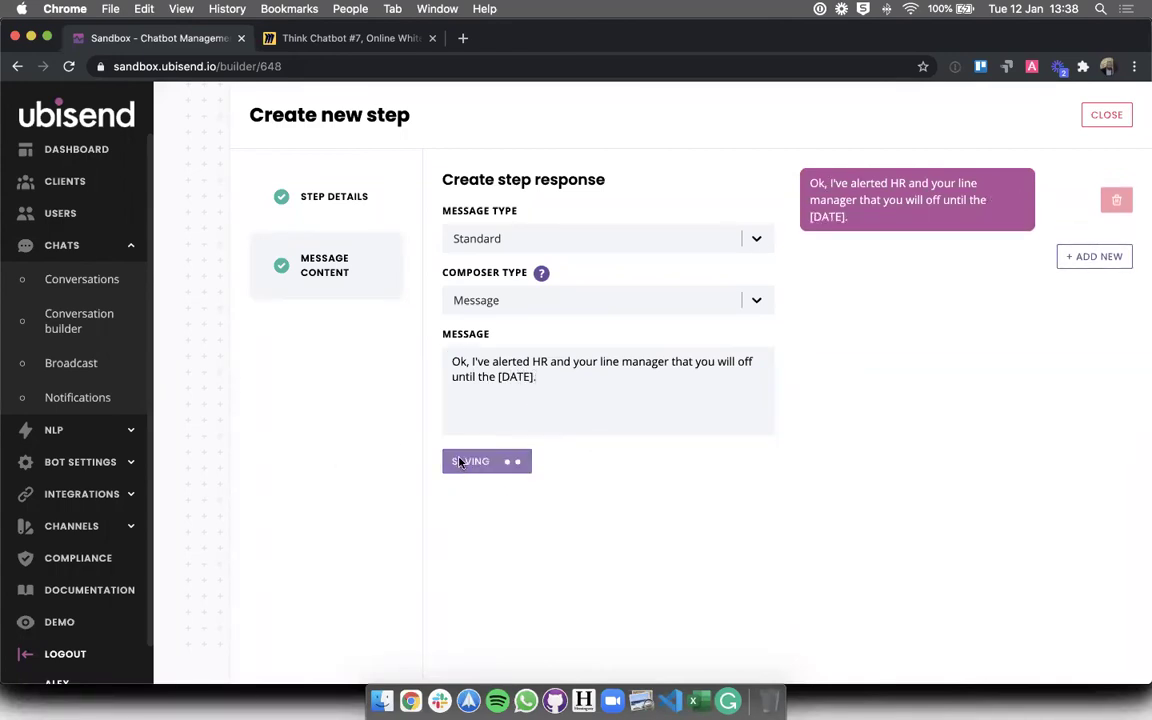
scroll(900, 505, down, 10)
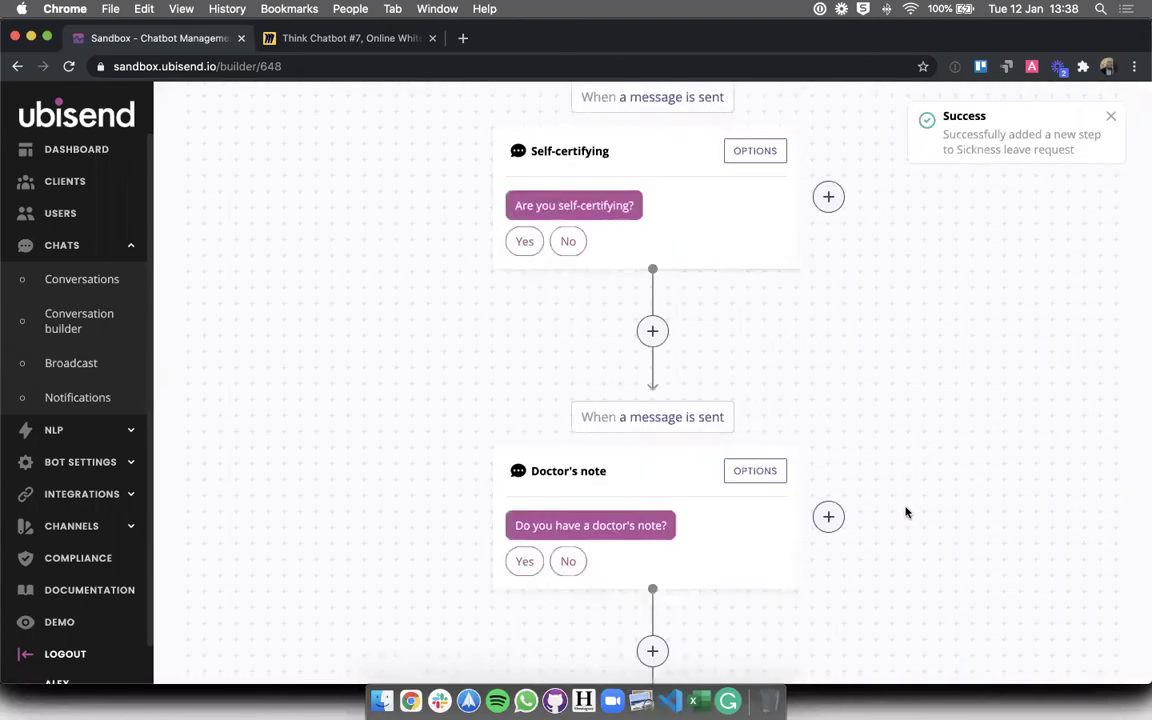
- Inspect the HR contacted step's transitions
scroll(790, 255, up, 3)
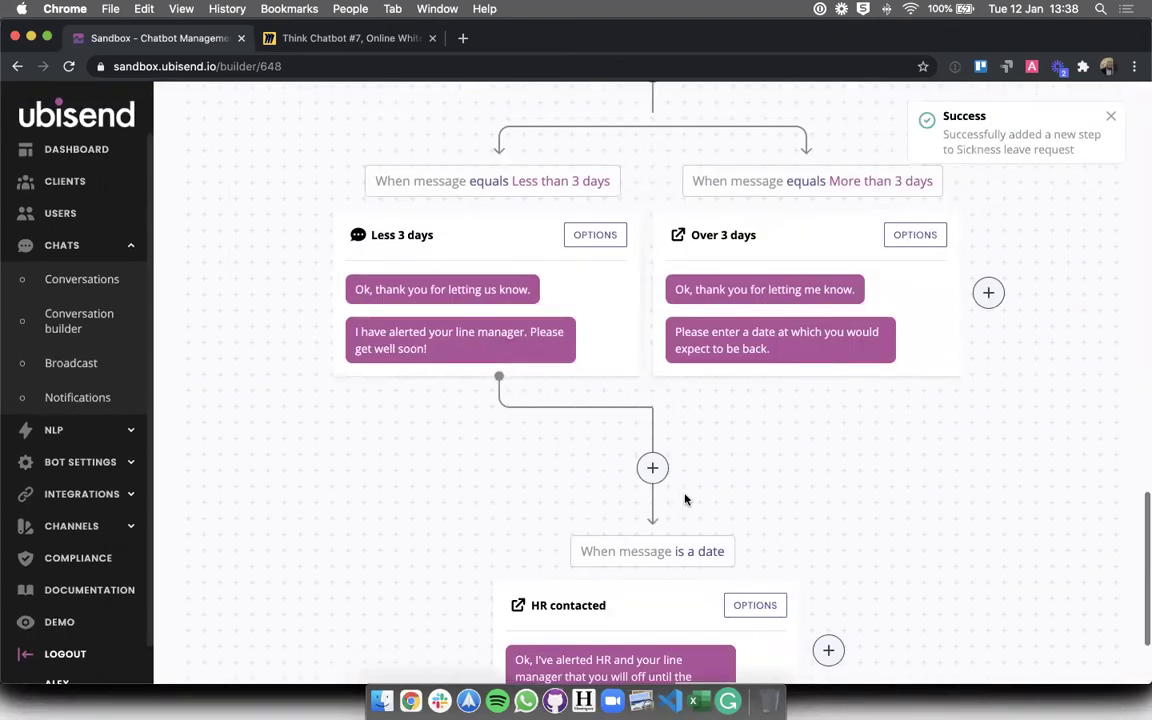
click(755, 606)
click(350, 264)
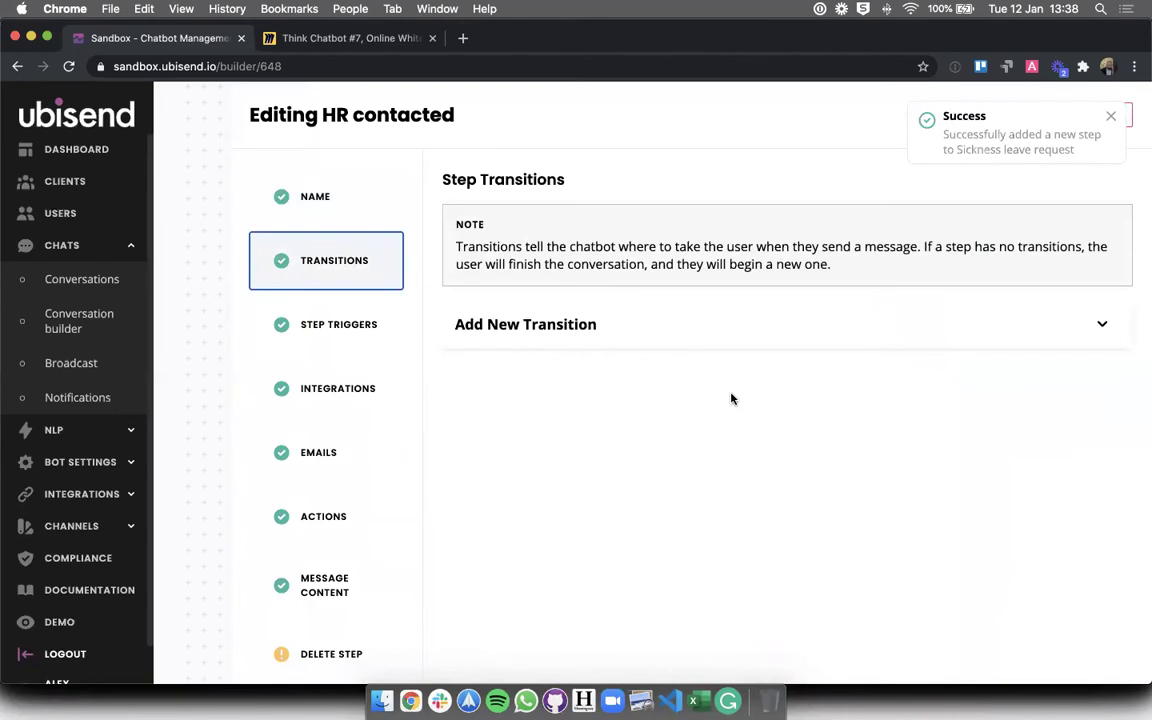
click(1000, 108)
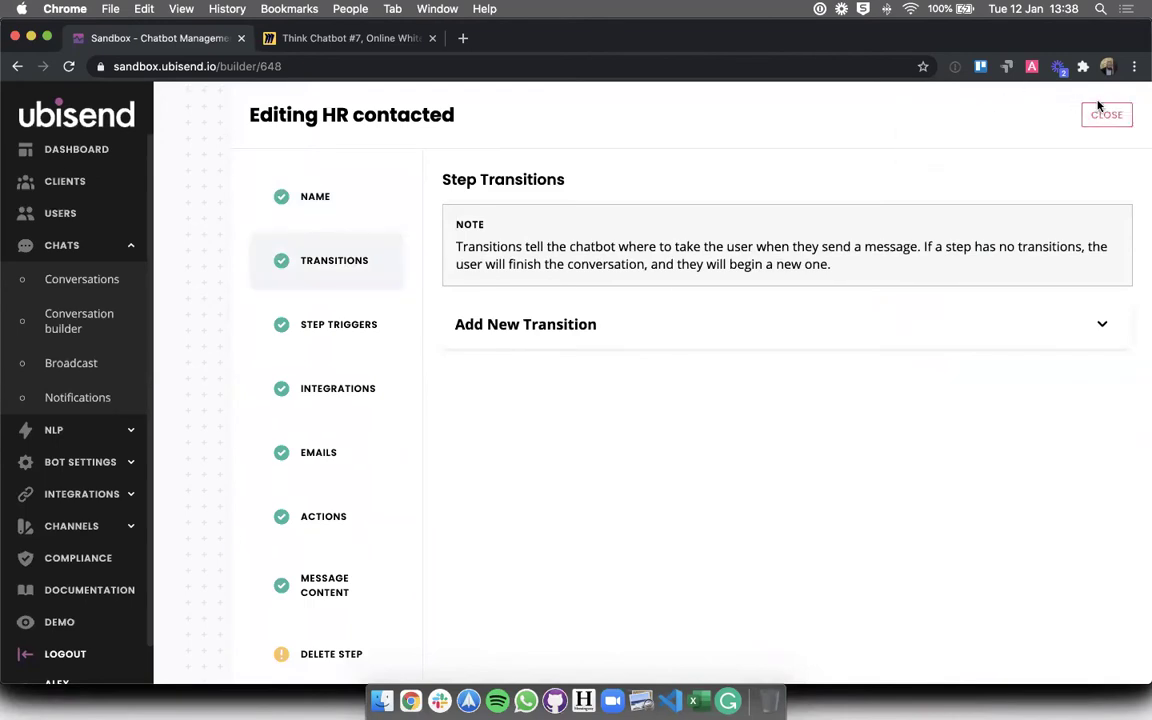
click(1105, 114)
- Delete the Less 3 days step's transition to HR contacted
click(594, 263)
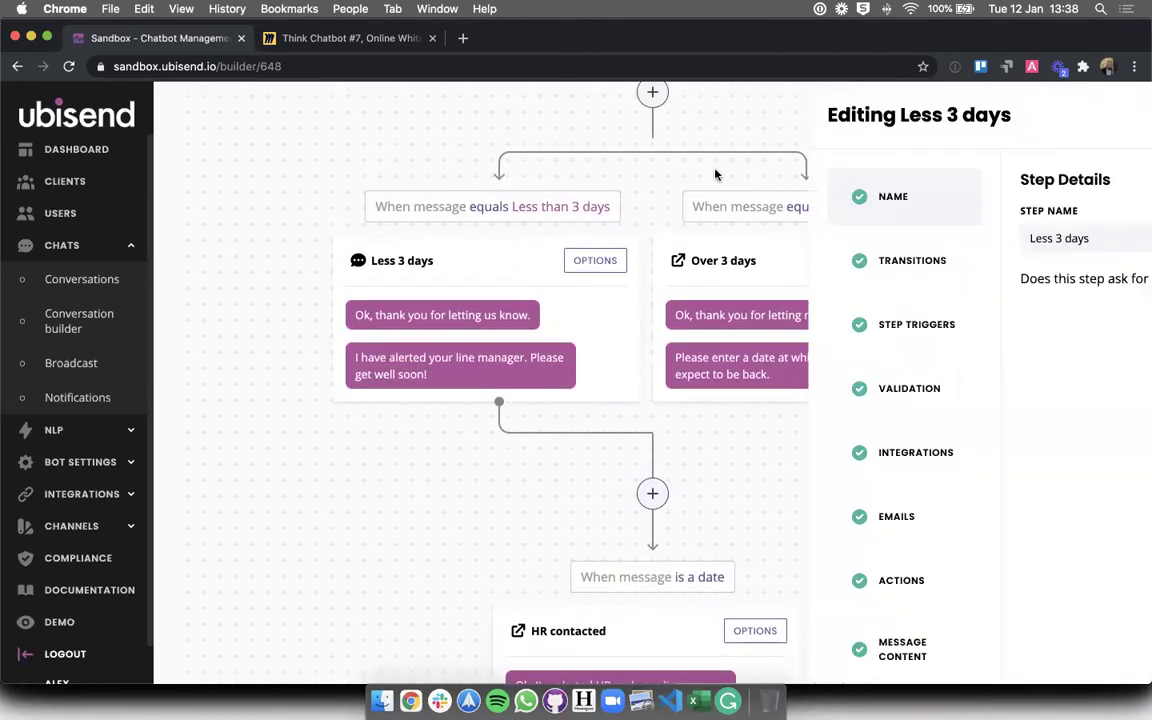
click(339, 266)
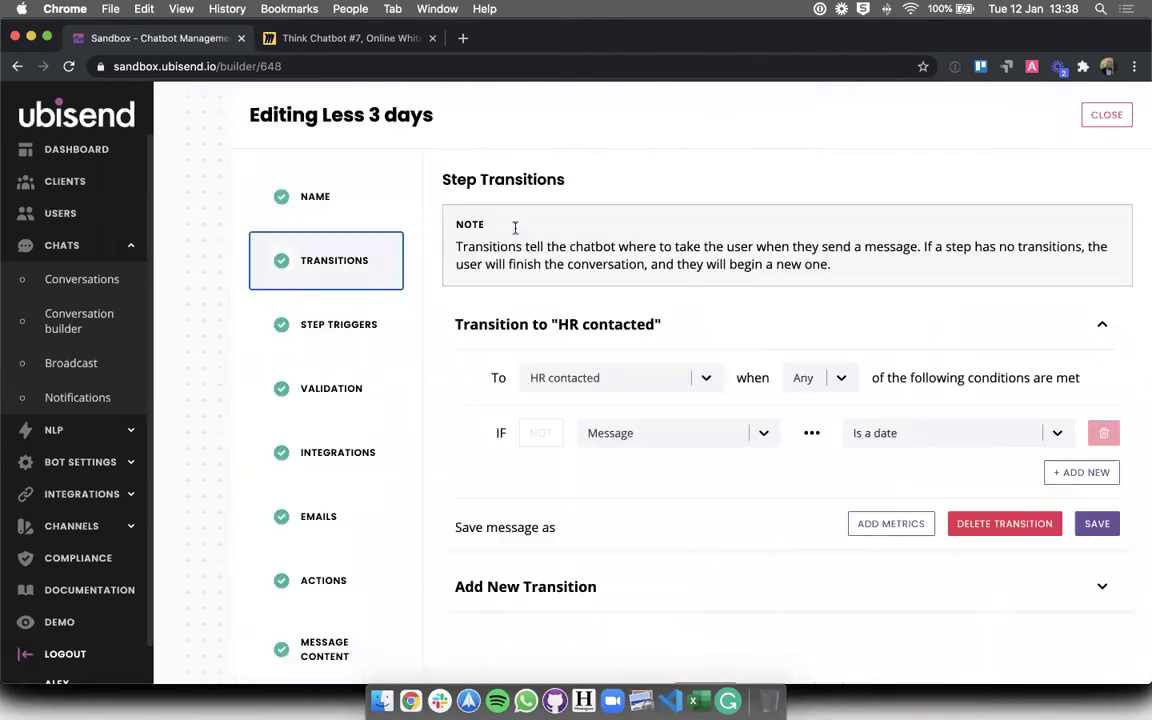
click(1020, 538)
click(769, 432)
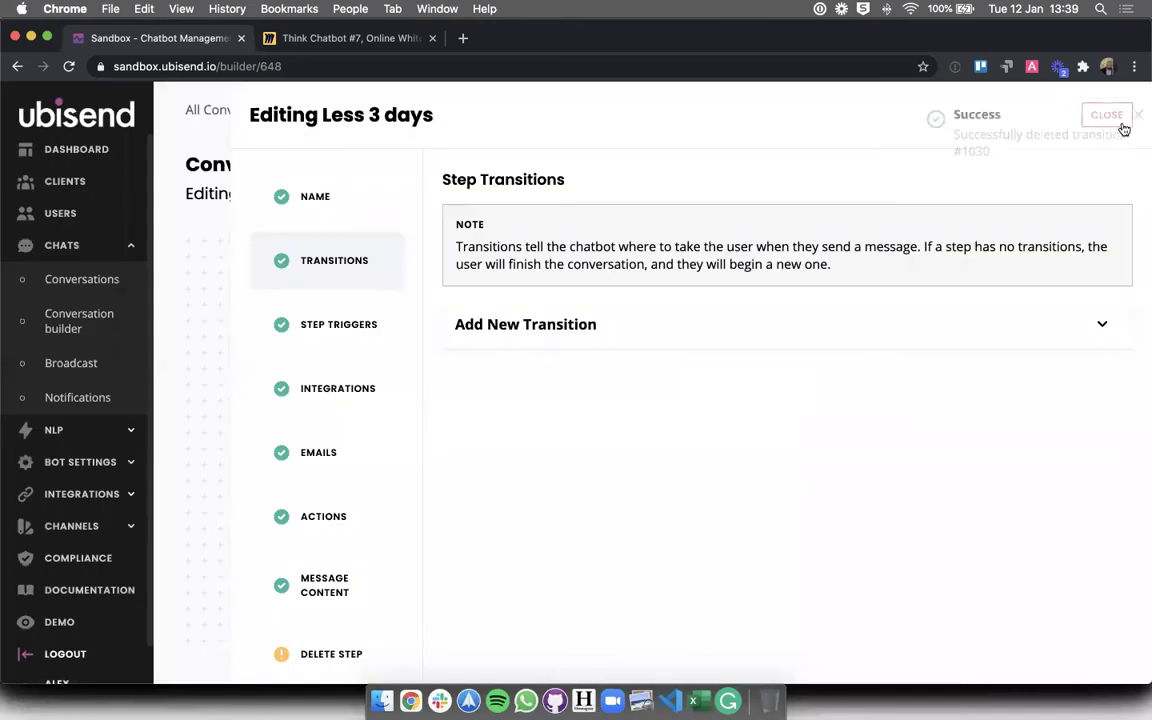
click(1122, 125)
- Show the Unlinked Steps panel and check the Gather sickness detail step's transitions
scroll(785, 394, down, 1)
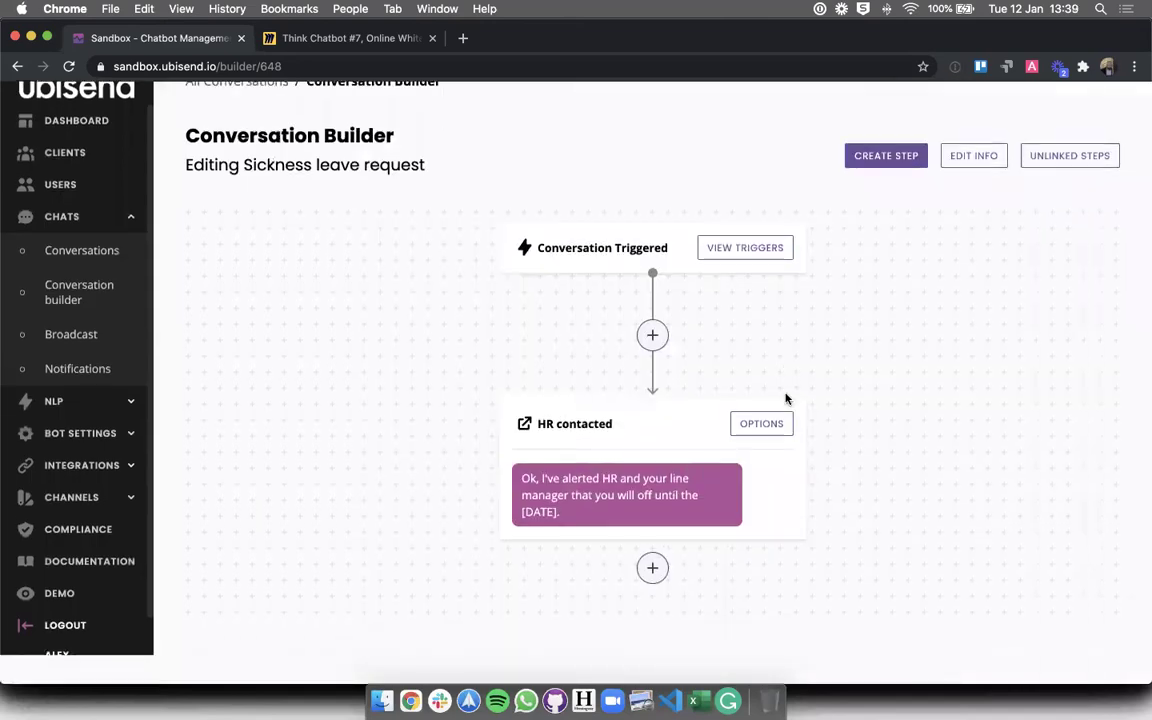
click(1023, 156)
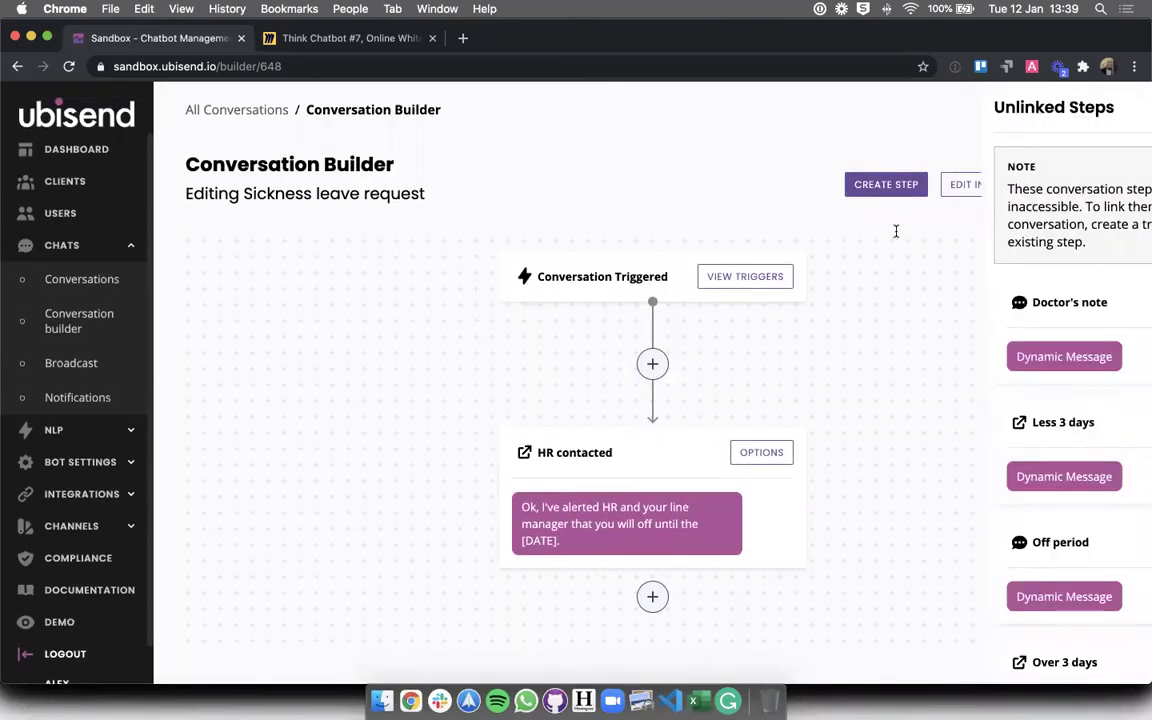
scroll(1000, 470, down, 5)
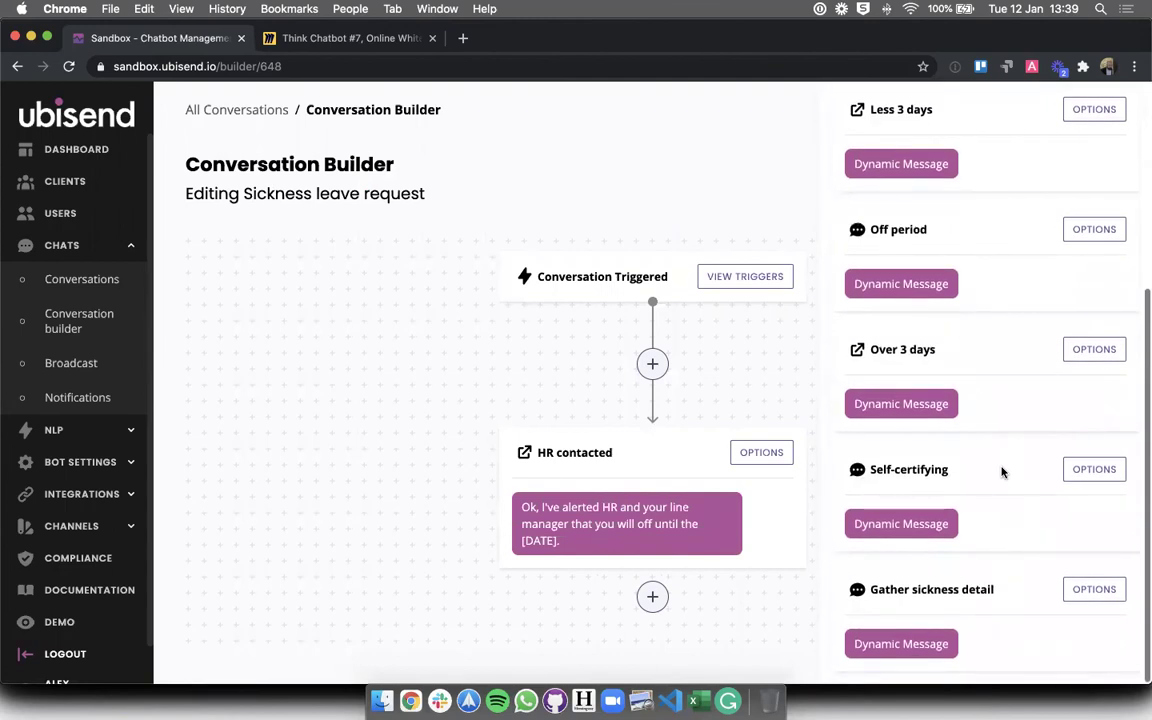
click(1093, 615)
click(355, 257)
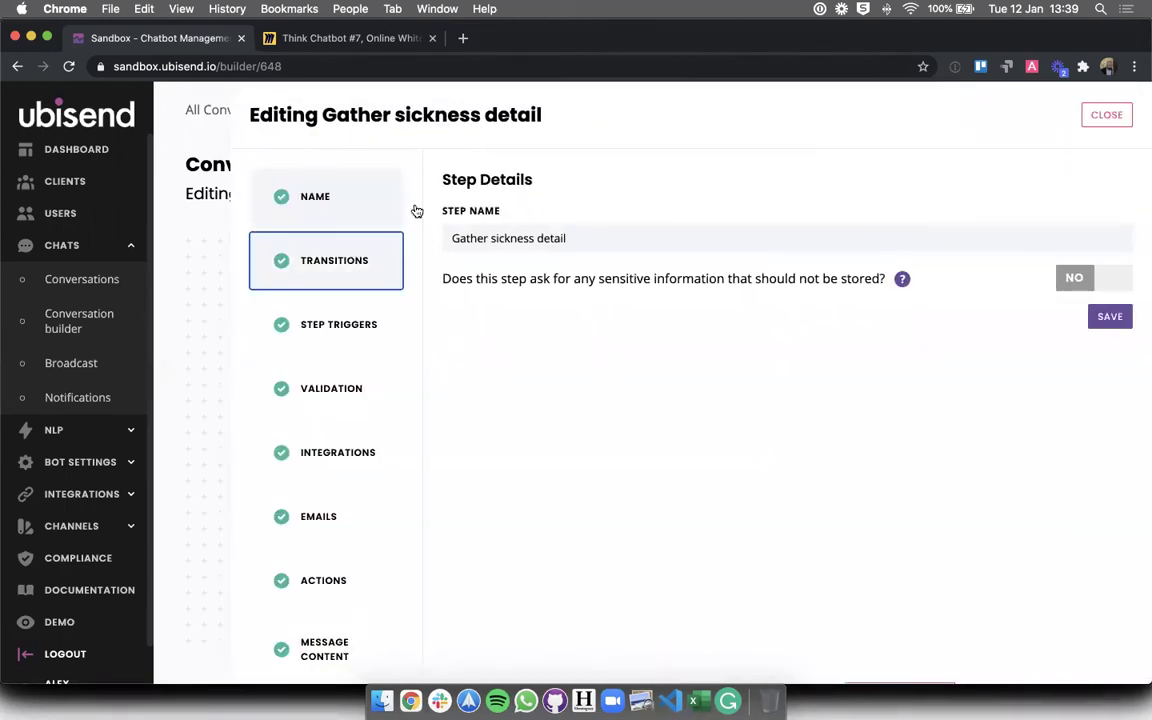
click(1105, 118)
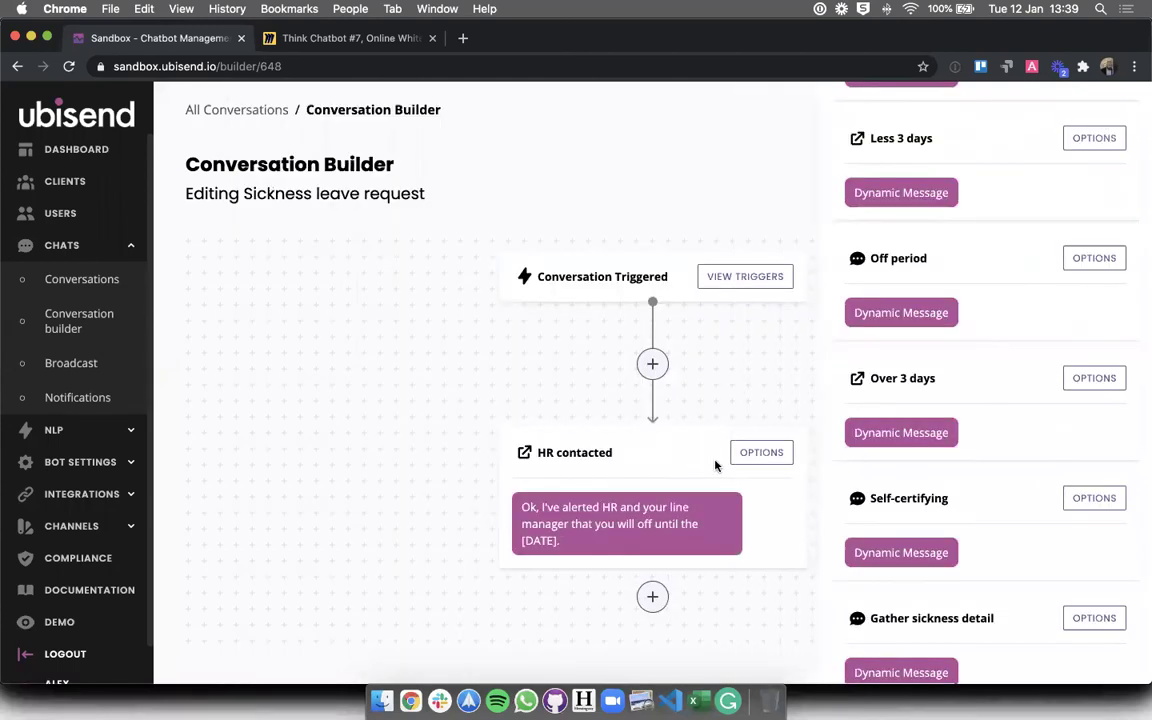
- Add and save a transition from HR contacted to Gather sickness detail
click(762, 452)
click(405, 262)
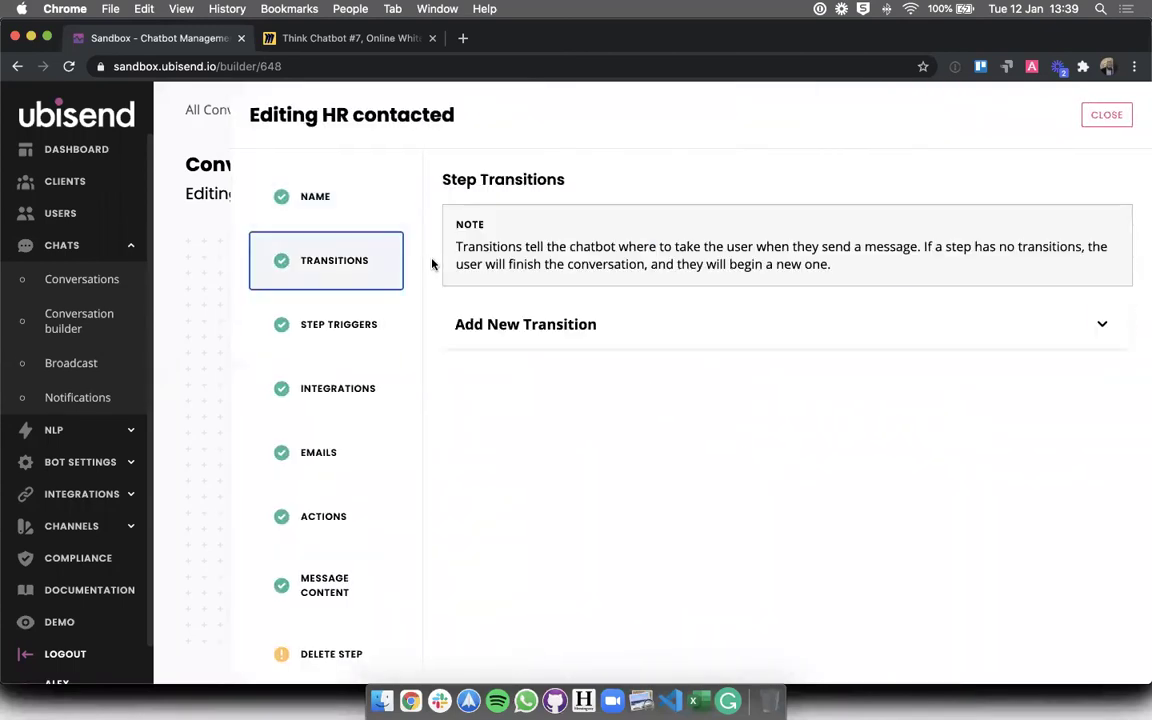
click(548, 325)
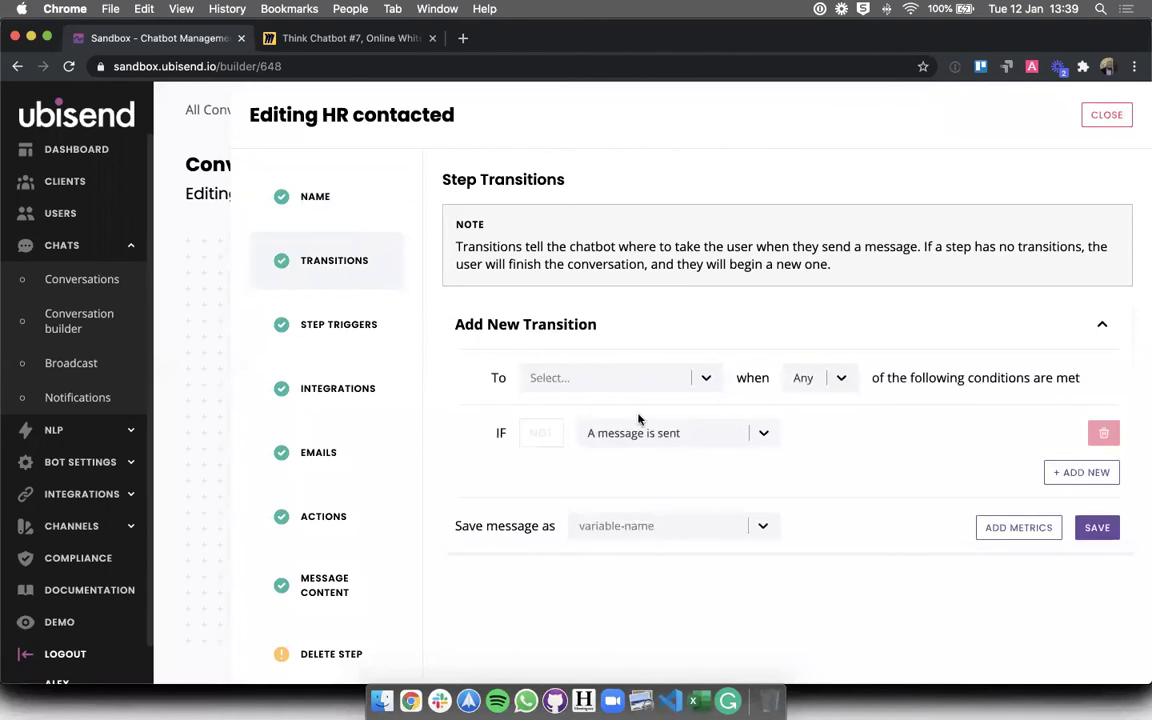
click(571, 376)
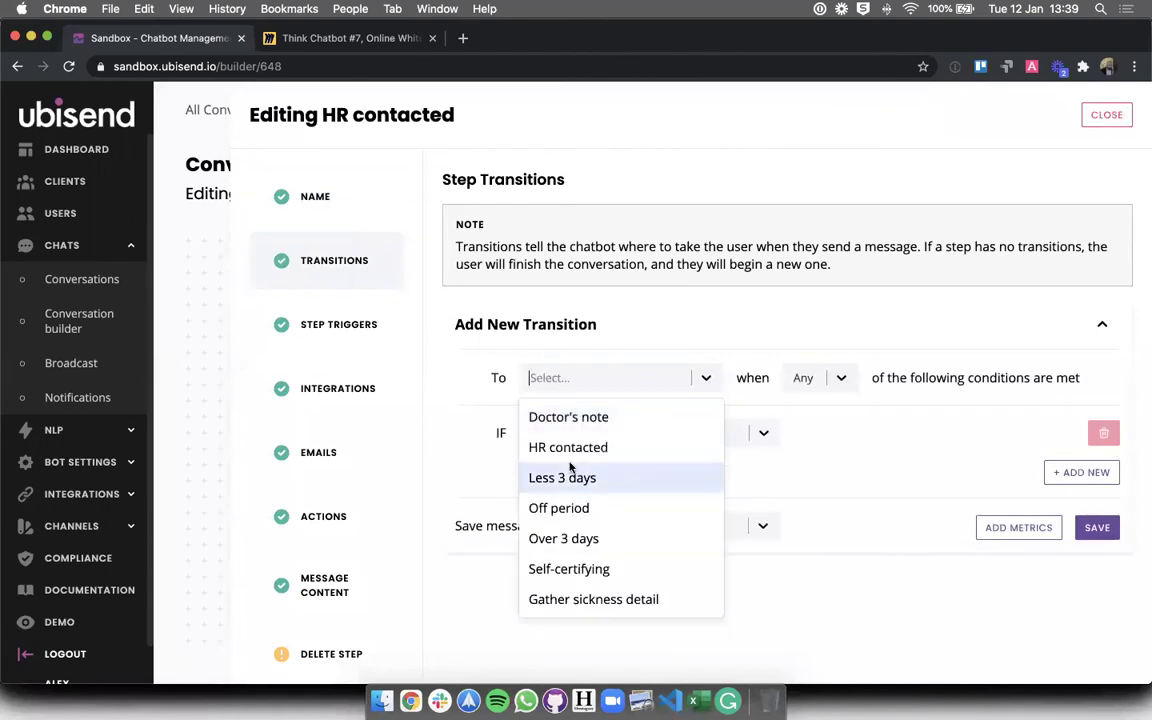
click(575, 600)
click(1097, 529)
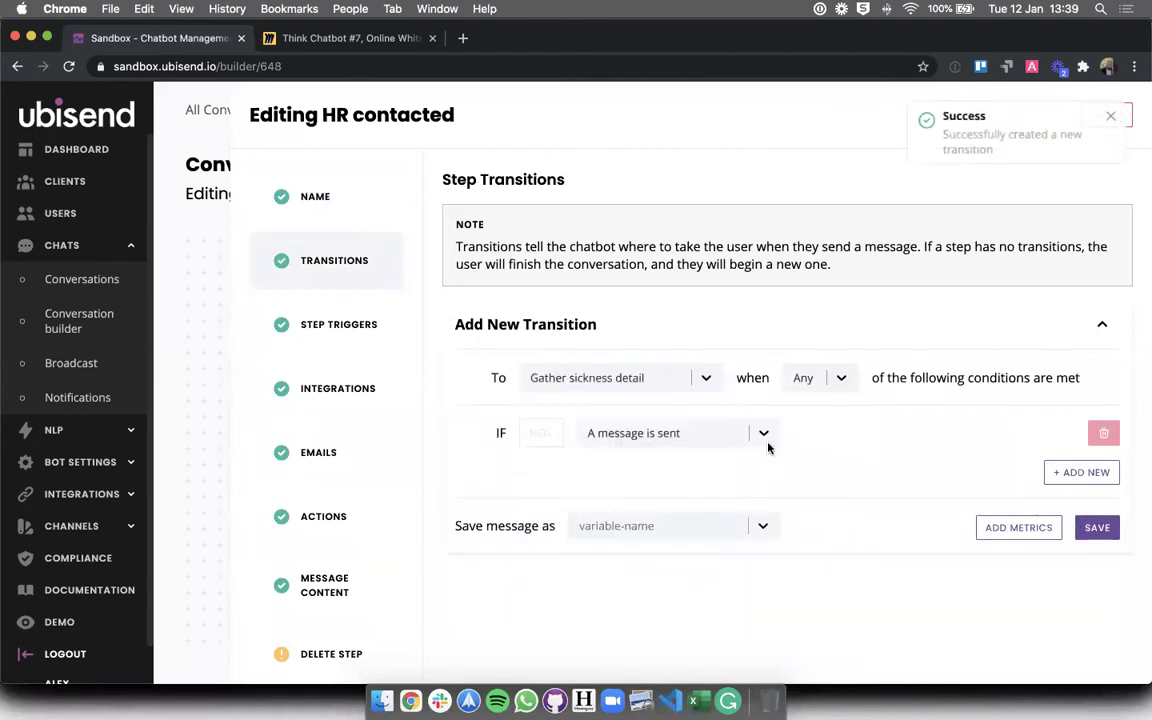
click(1104, 117)
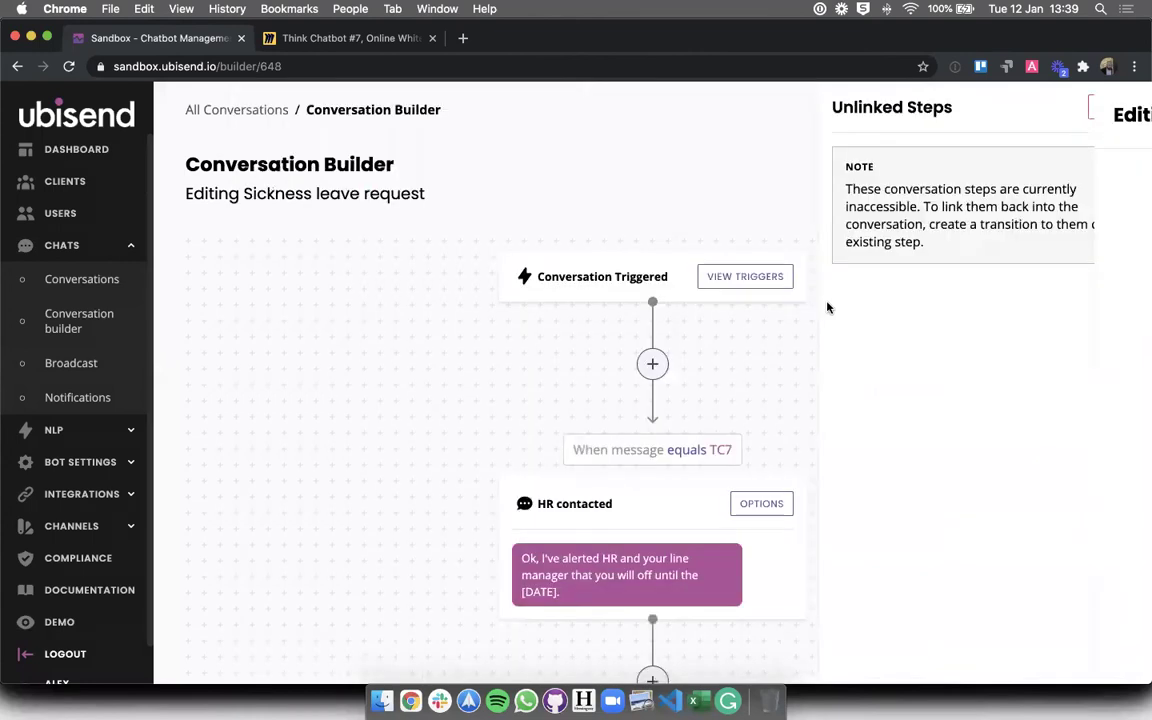
scroll(827, 307, down, 5)
scroll(827, 307, down, 5)
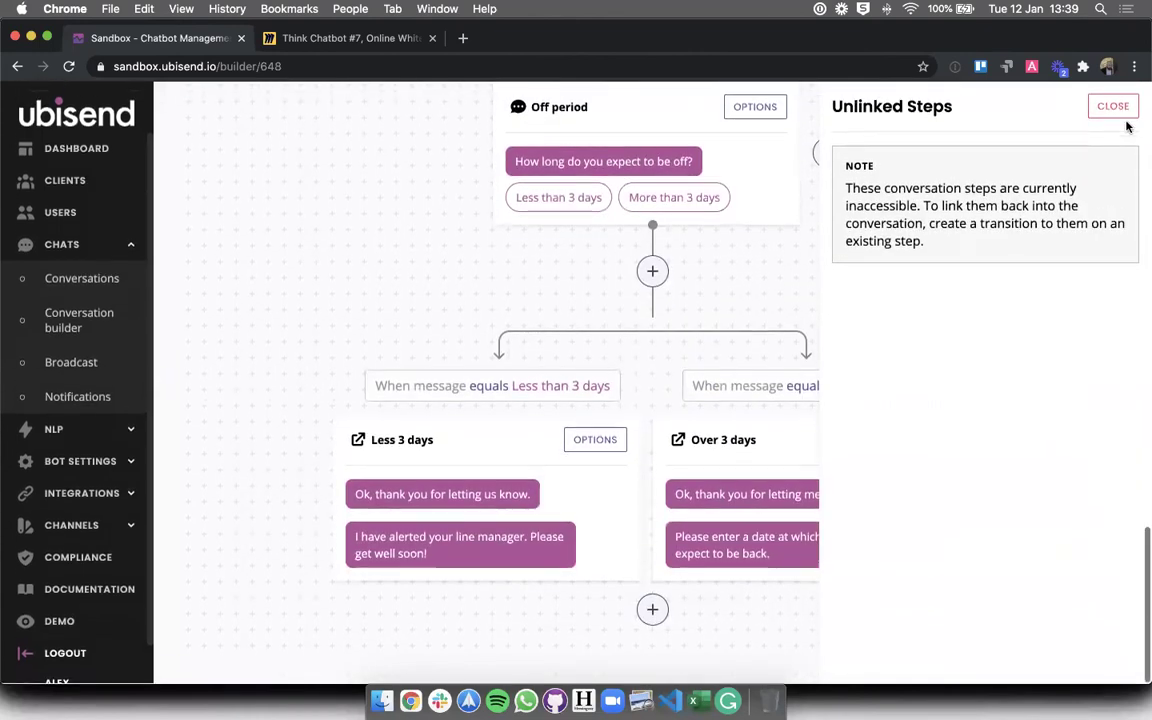
- Close Unlinked Steps and add a new step titled 'HR contact' below the branches
click(1115, 108)
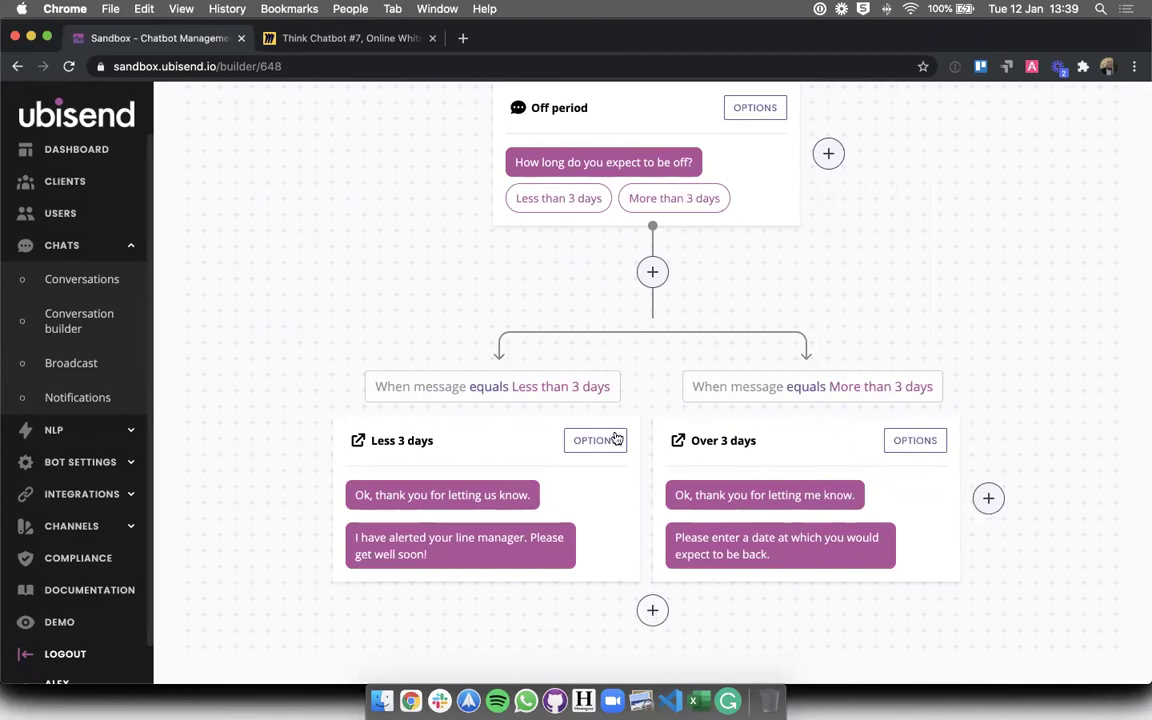
scroll(846, 275, up, 15)
scroll(819, 518, down, 15)
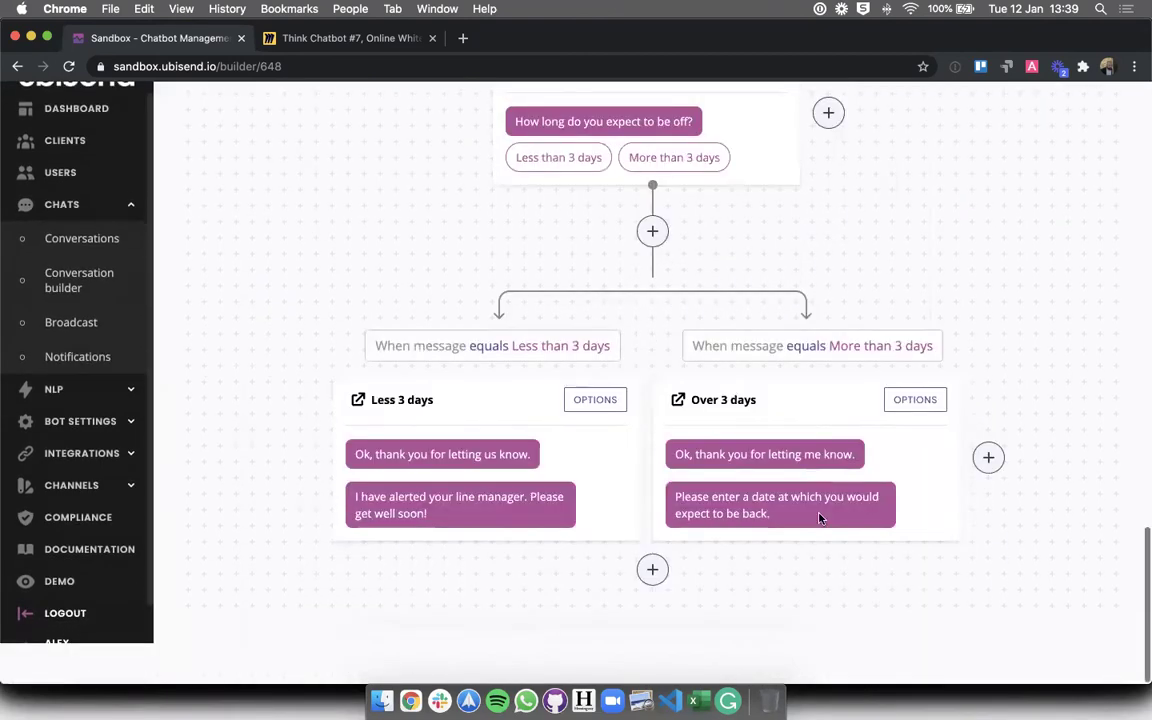
scroll(818, 514, up, 1)
click(654, 610)
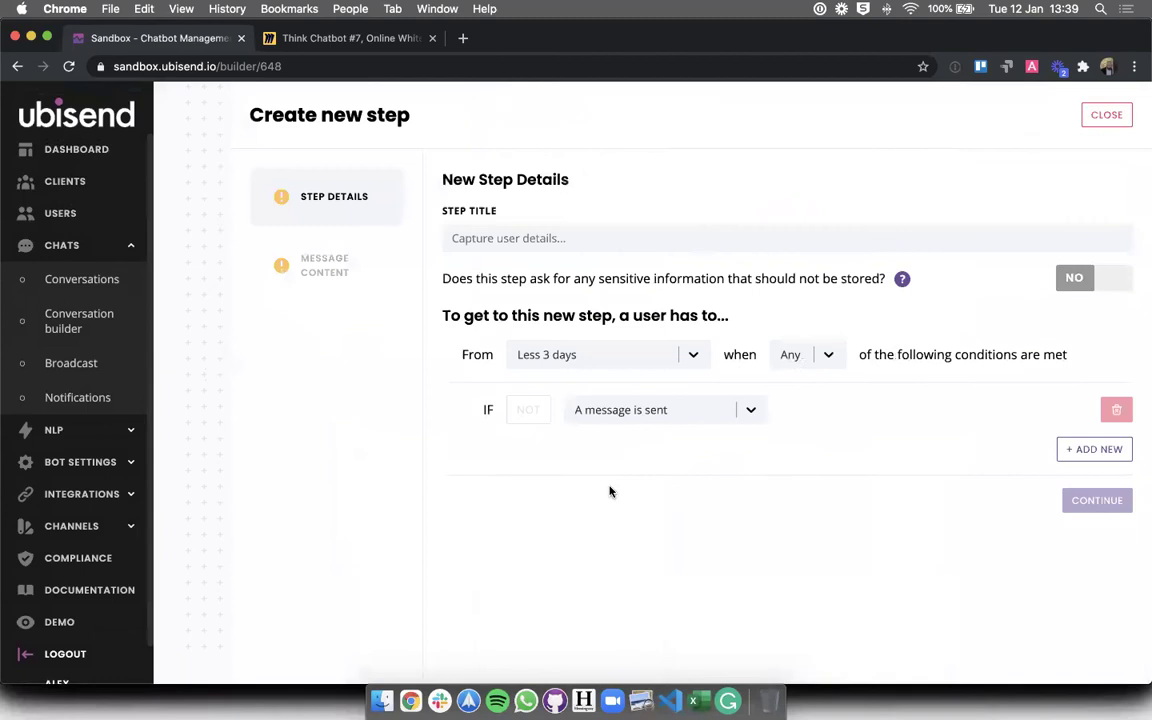
click(503, 226)
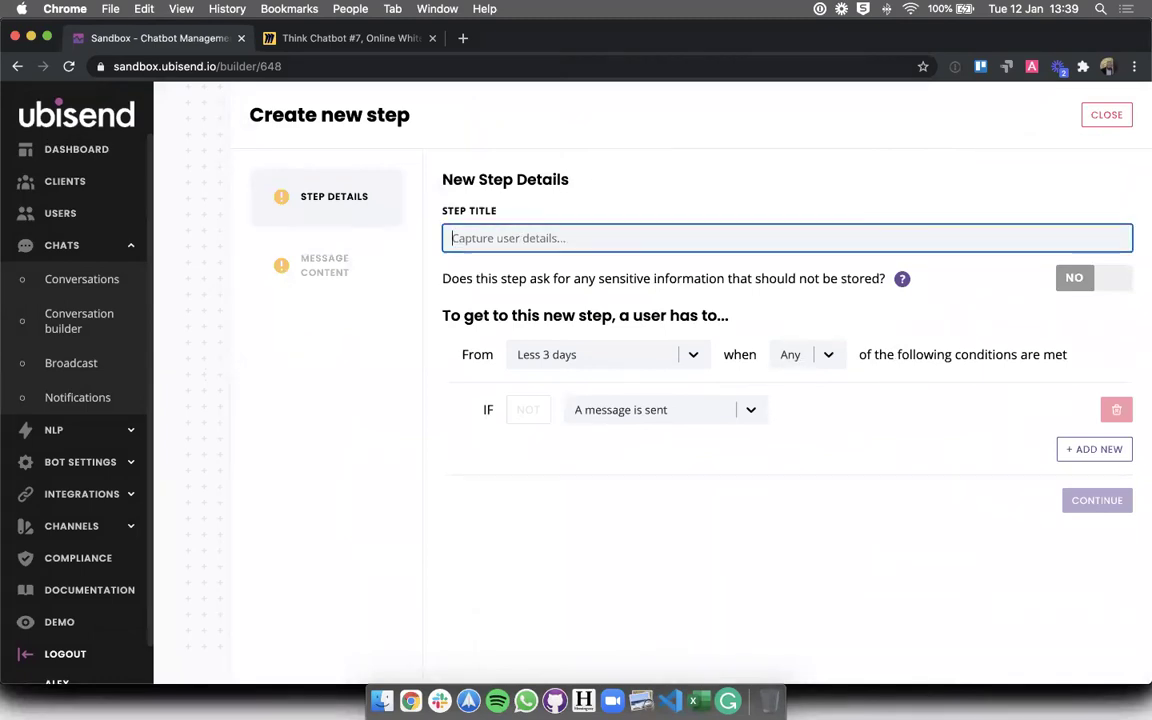
text(HR )
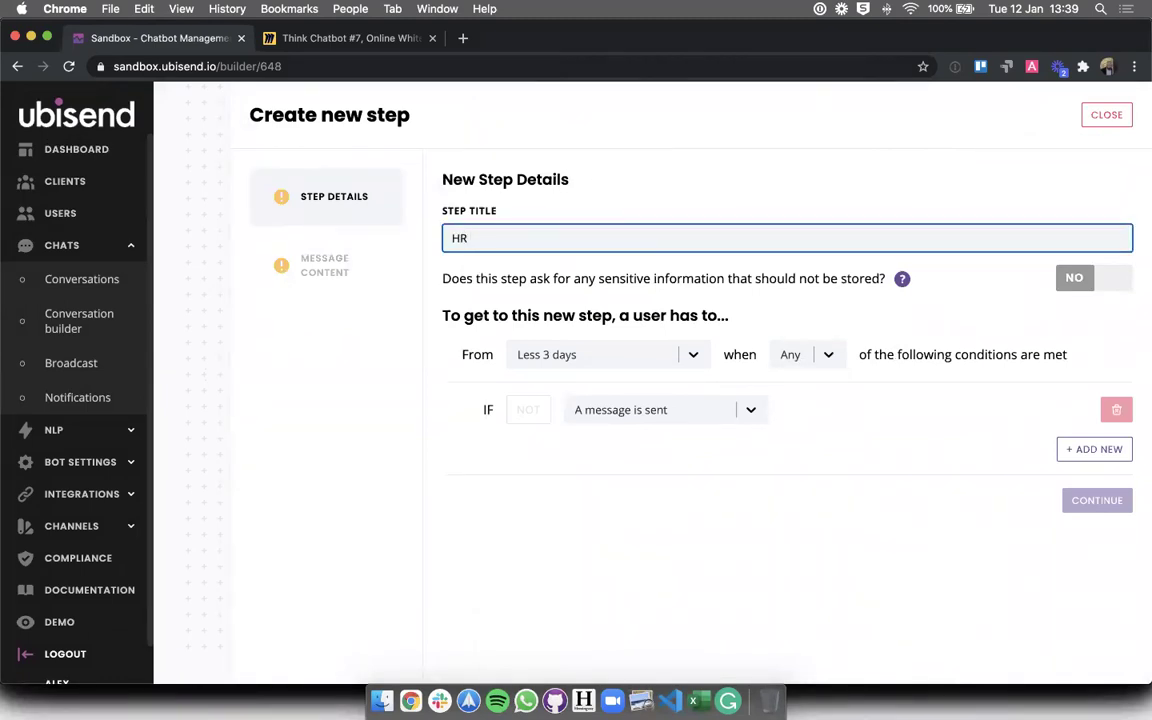
text(contact)
key(BackSpace)
key(BackSpace)
key(BackSpace)
text(tact)
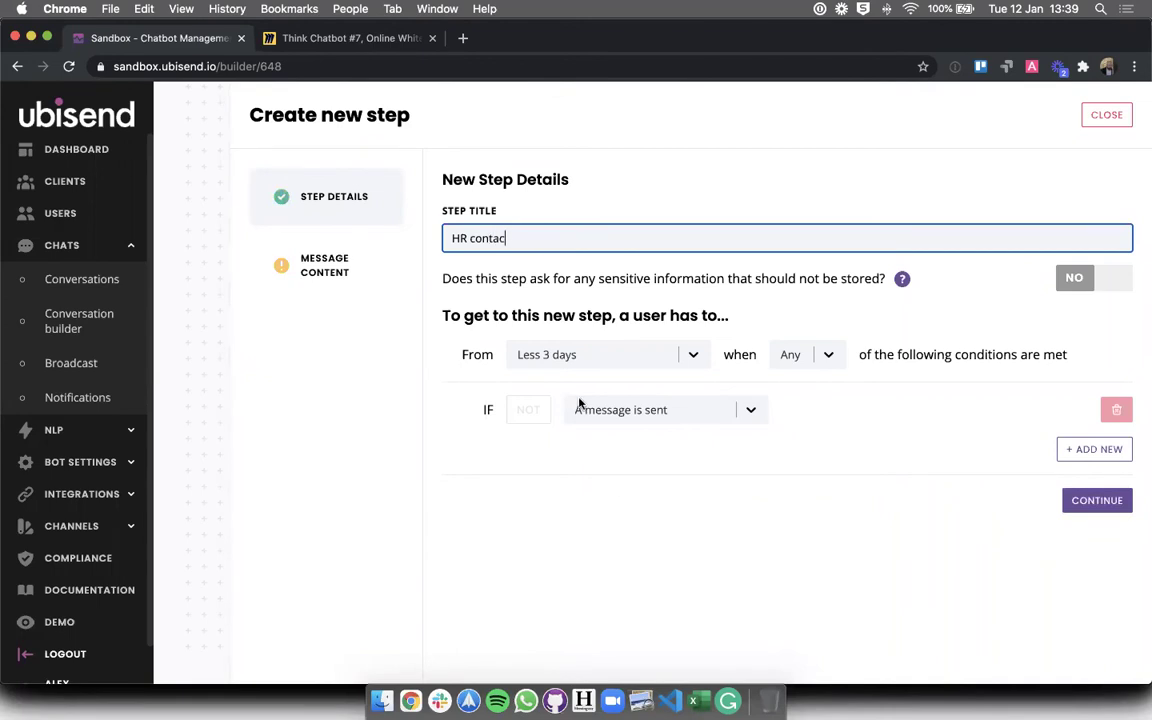
- Write the message 'Ok, your line manager and HR have been contacted.'
click(690, 416)
click(869, 453)
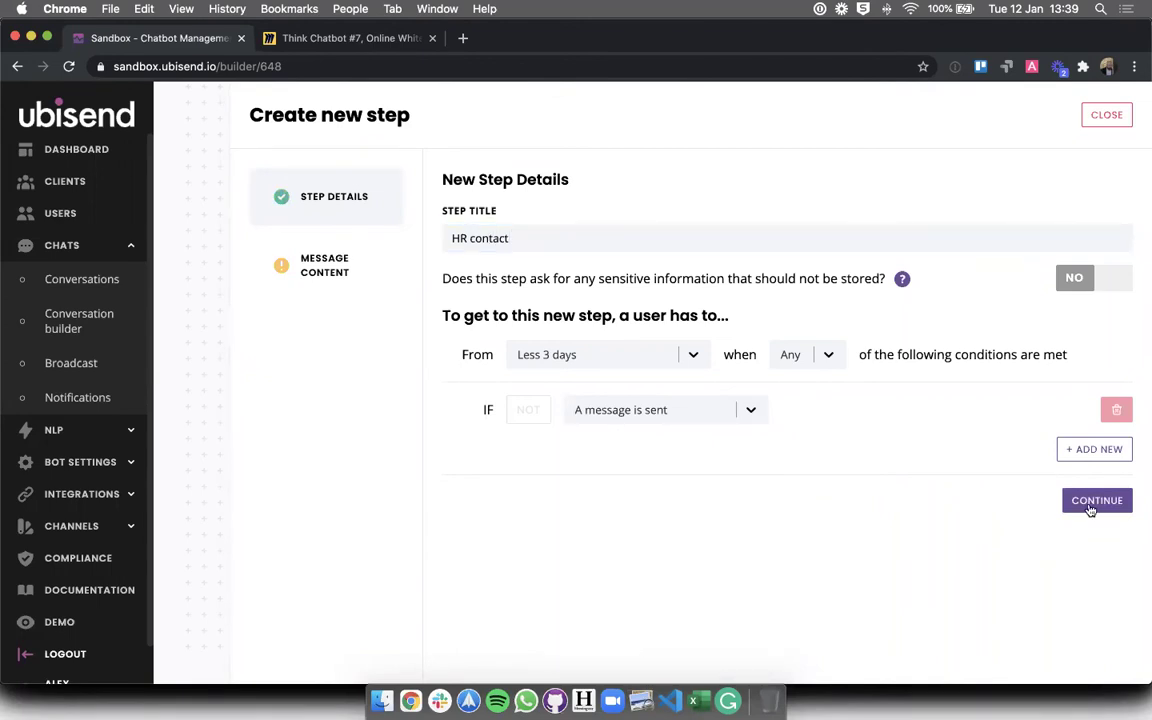
click(1093, 502)
click(524, 396)
text(Ok, )
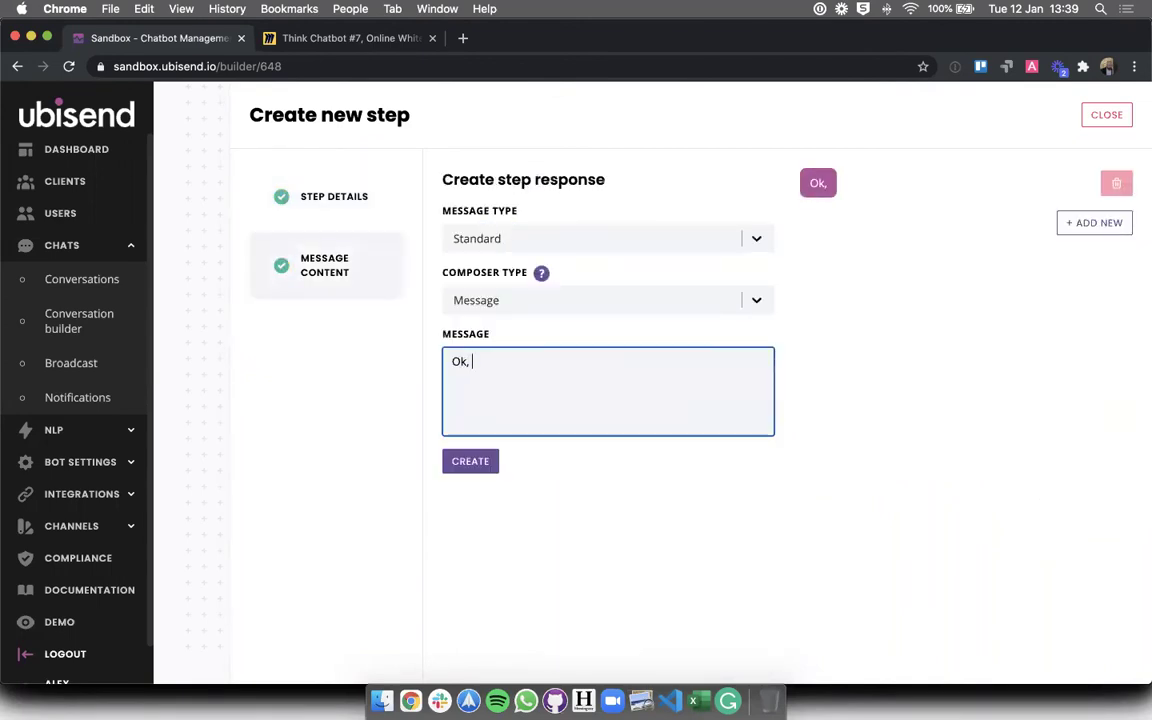
text(your line manager )
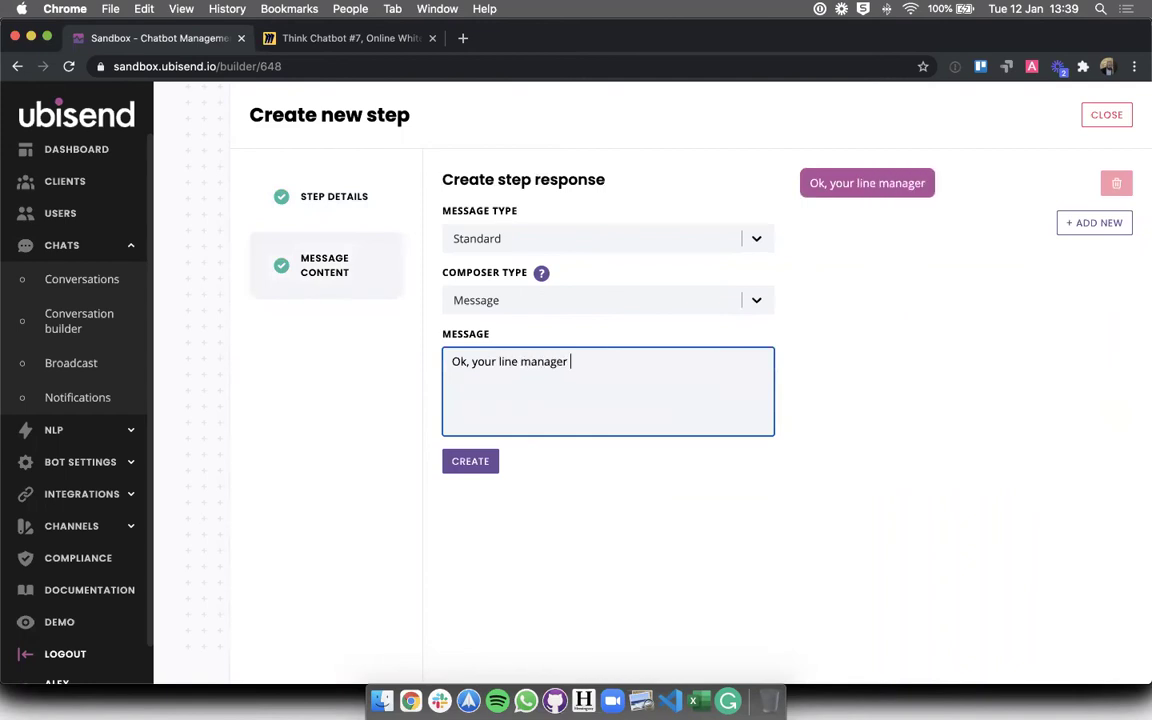
text(and HR has bee)
key(BackSpace)
key(BackSpace)
key(BackSpace)
key(BackSpace)
key(BackSpace)
key(BackSpace)
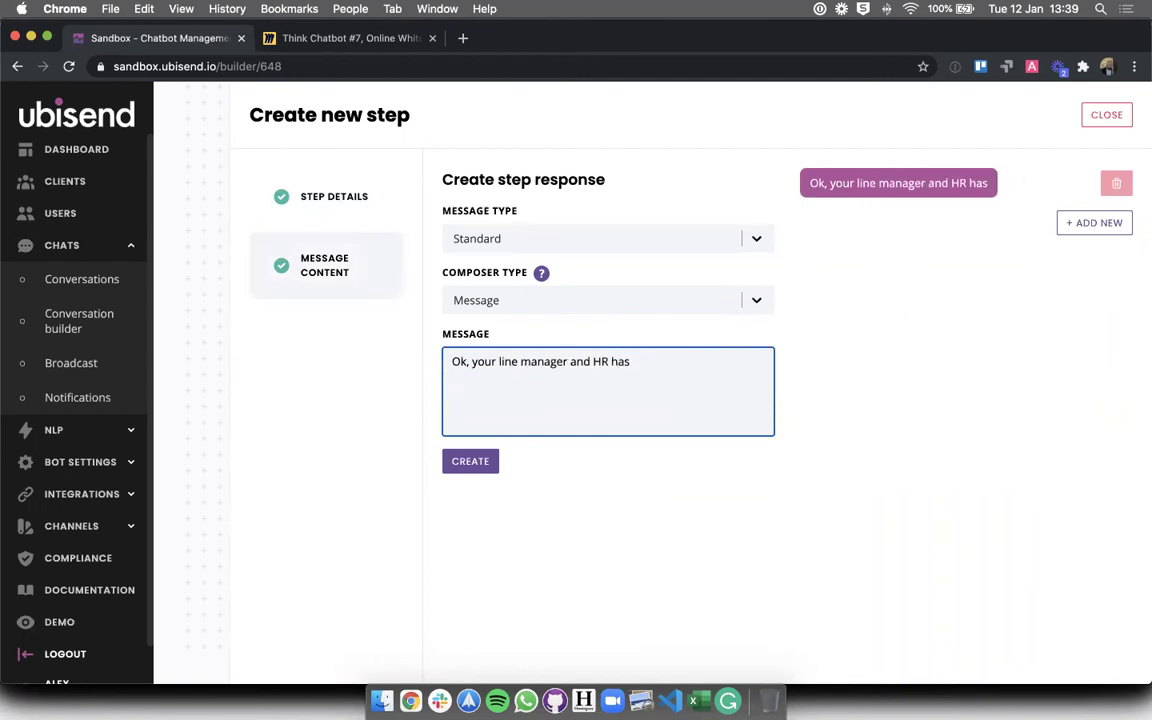
text(ave been contaced.)
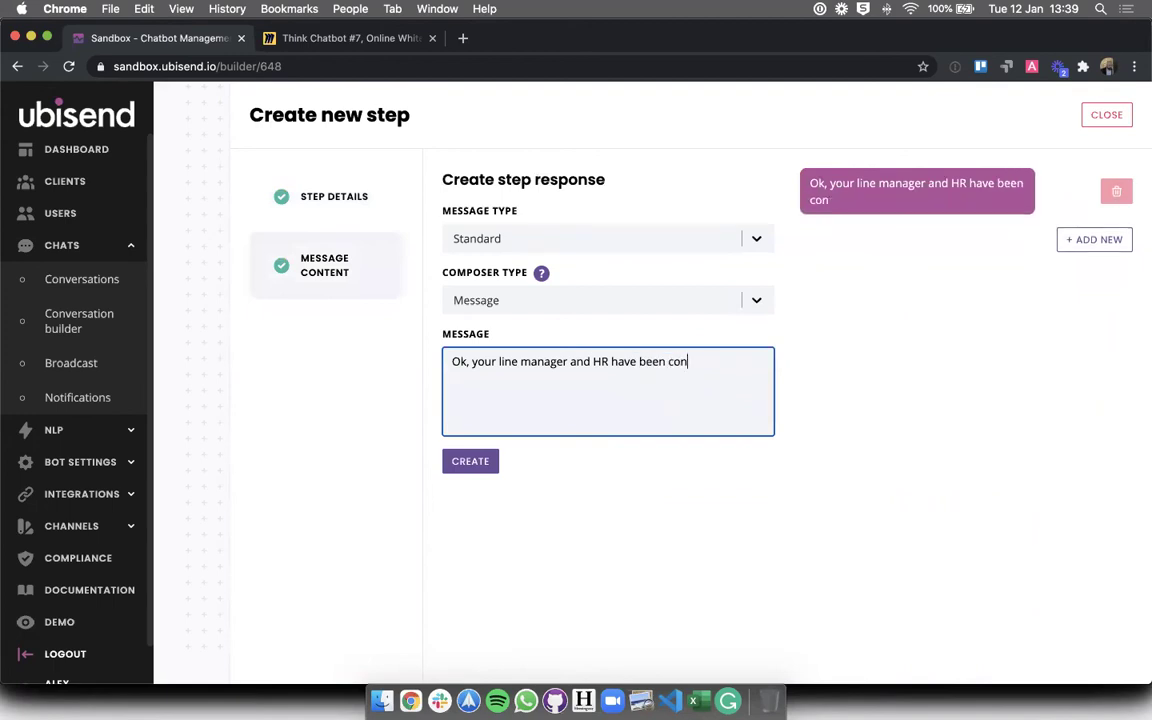
key(BackSpace)
key(BackSpace)
key(BackSpace)
text(ted)
- Set the step to follow Over 3 days, add 'that you will be back at work on [DATE]', and create it
click(330, 200)
click(590, 355)
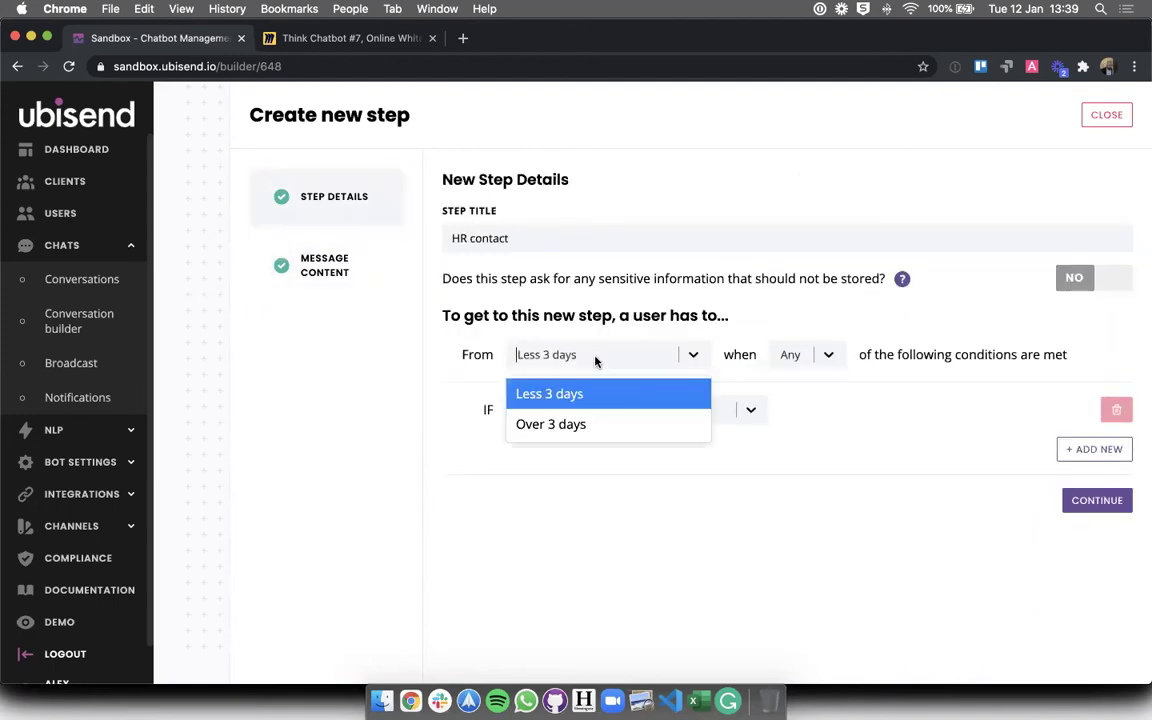
click(568, 430)
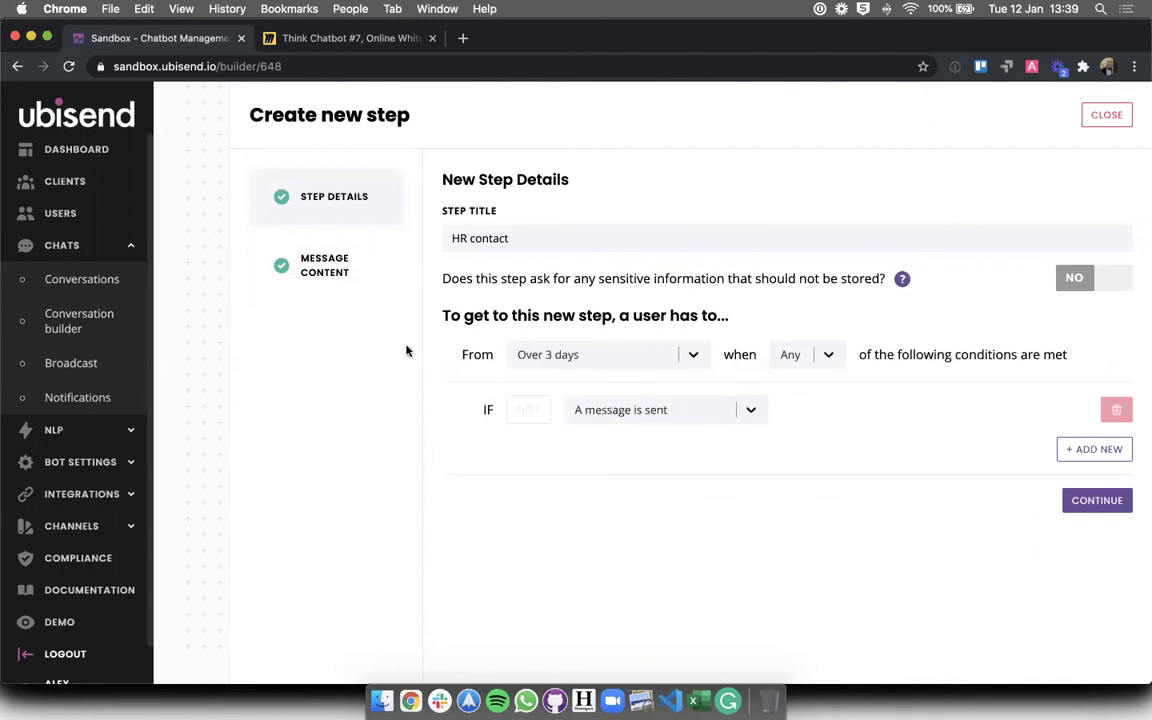
click(518, 358)
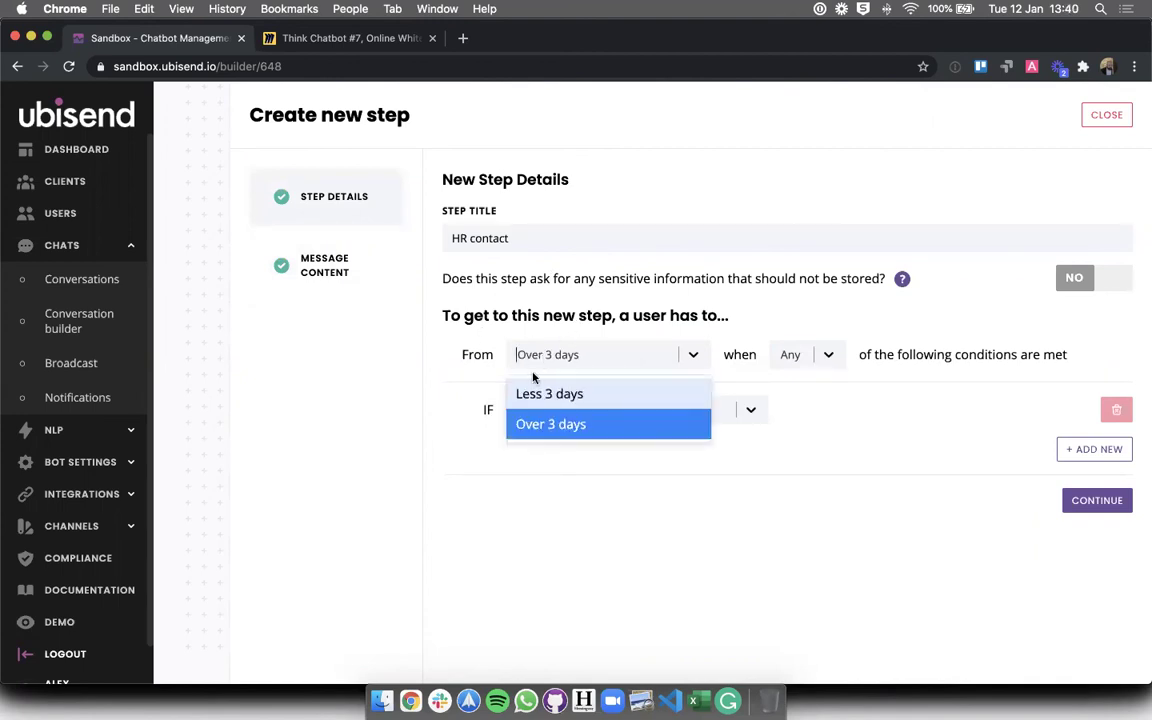
click(563, 422)
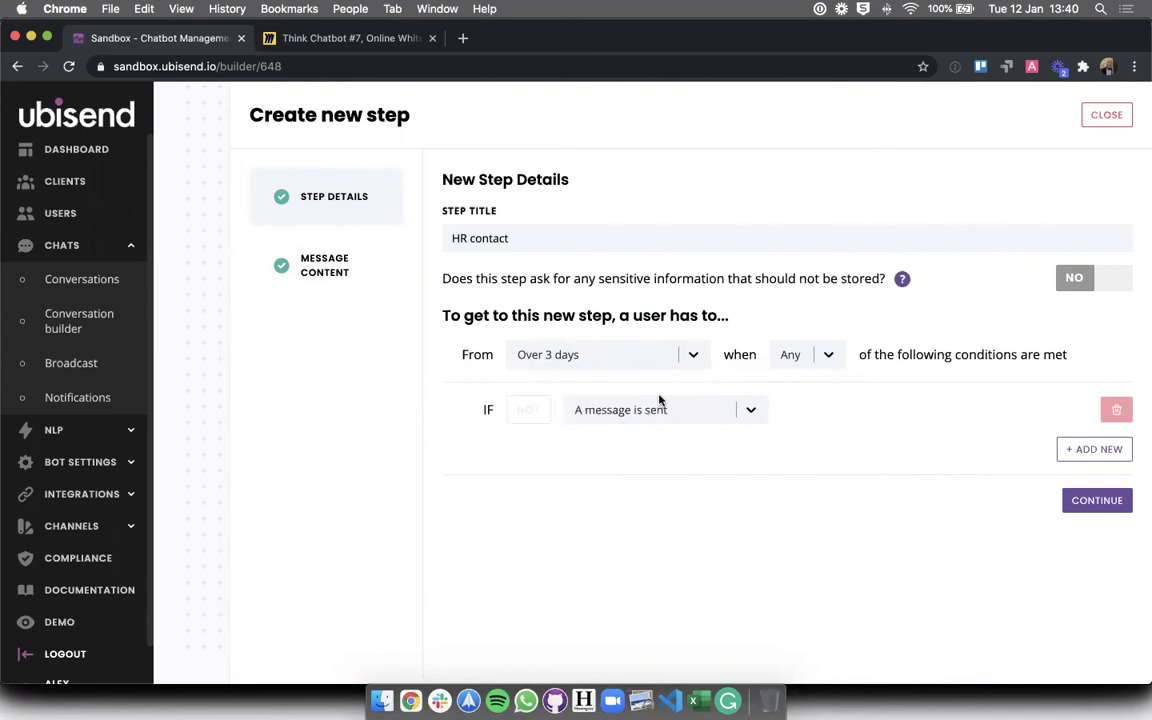
click(360, 250)
click(752, 380)
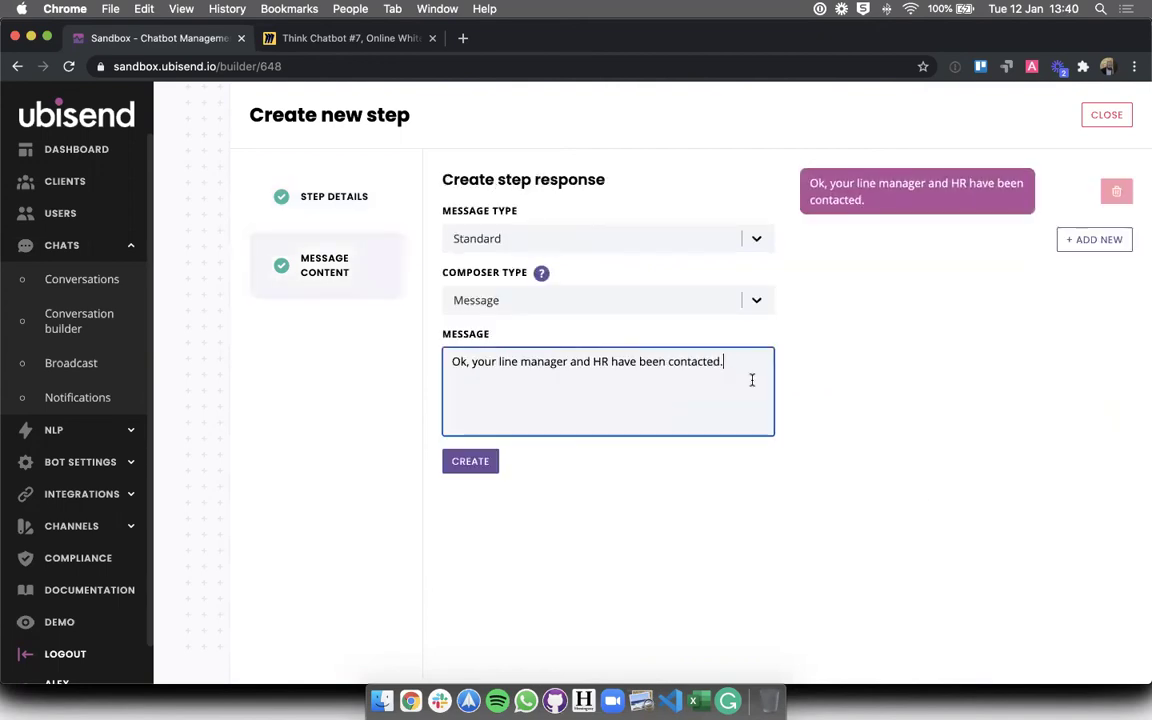
text(hat you will be)
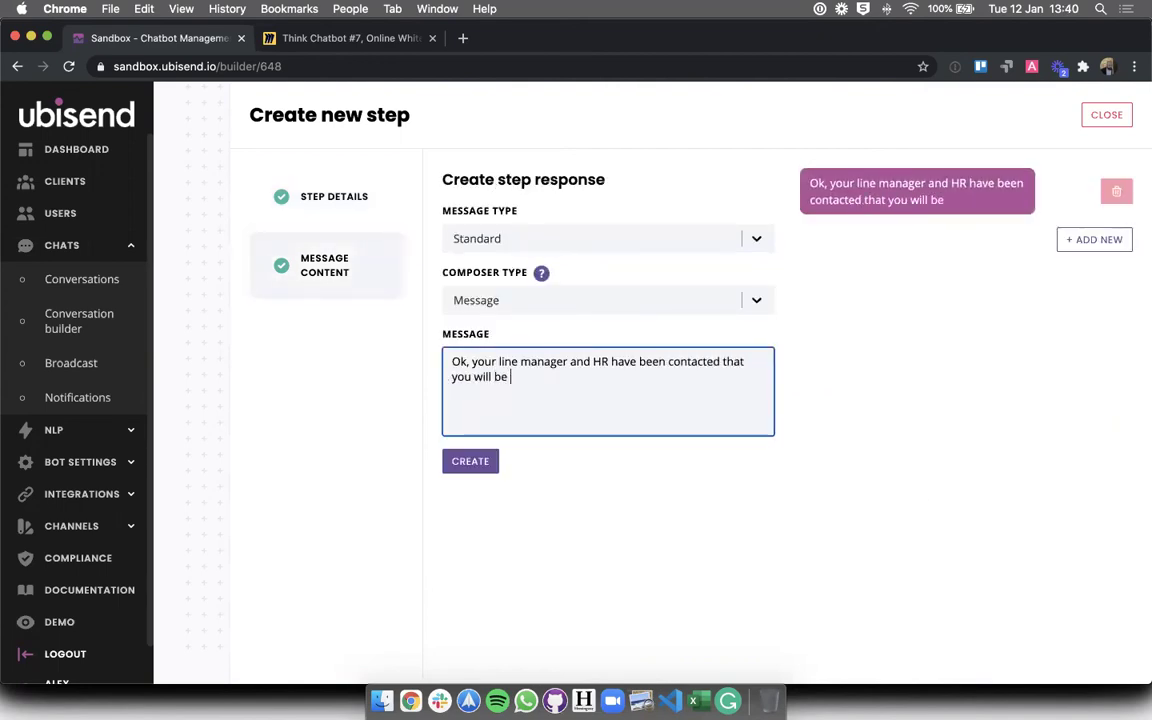
text( back at work)
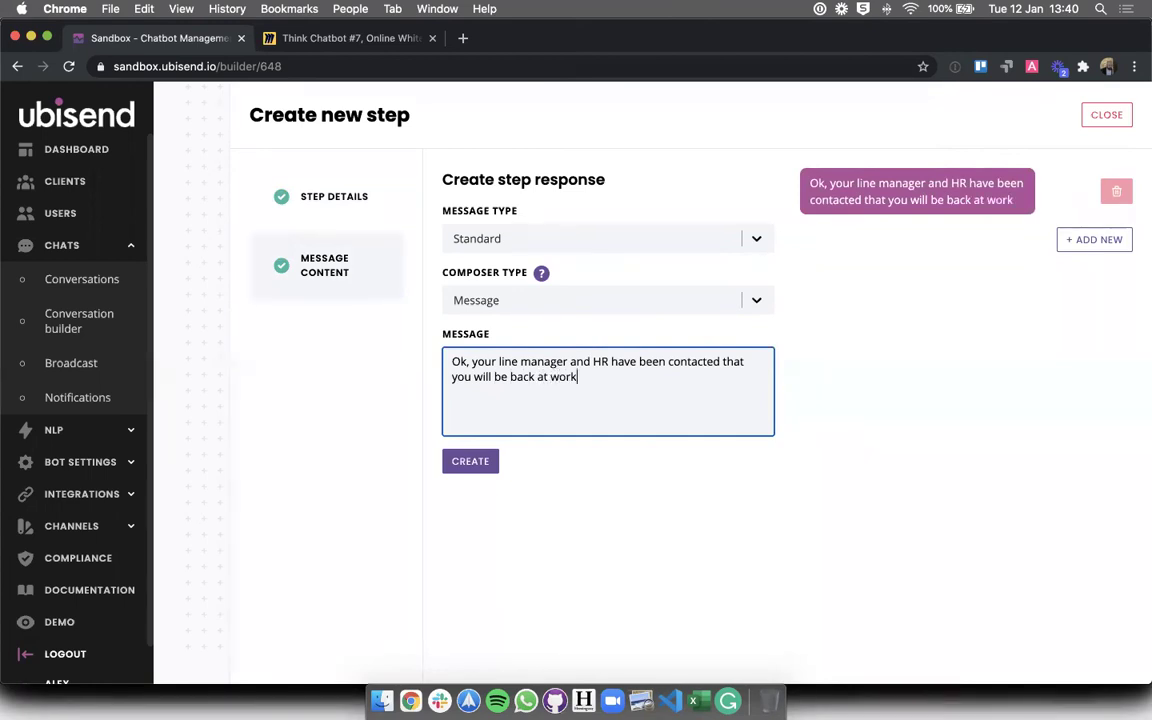
text( on [DATE].)
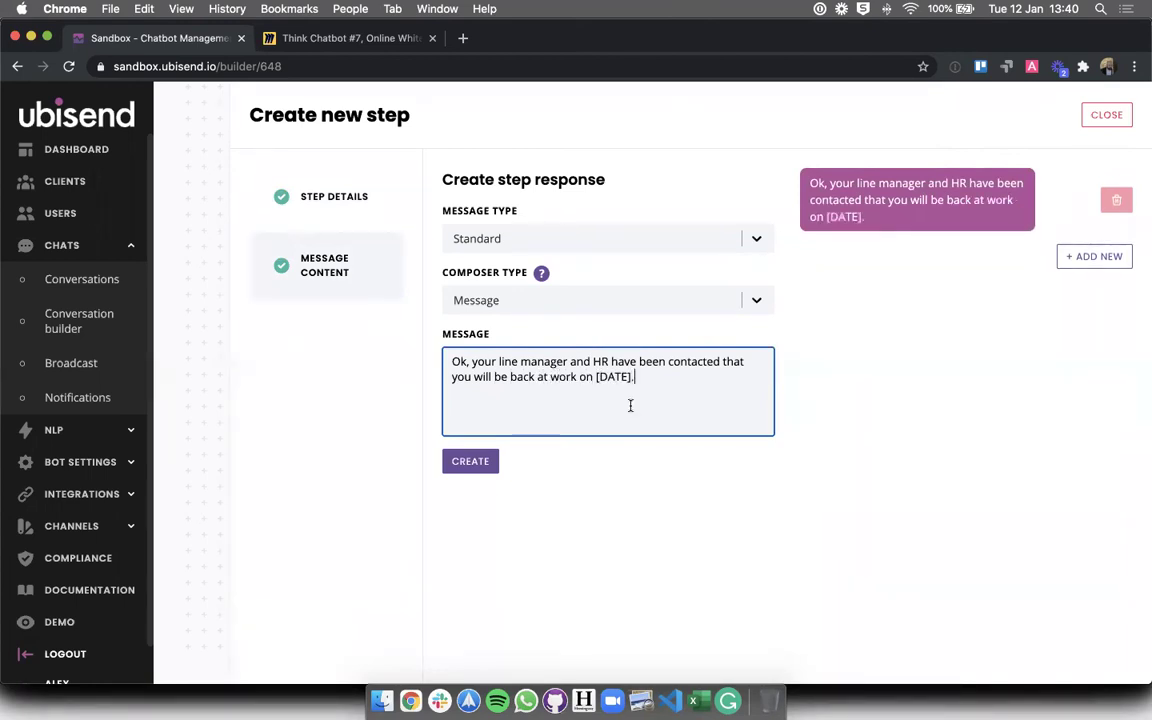
click(470, 461)
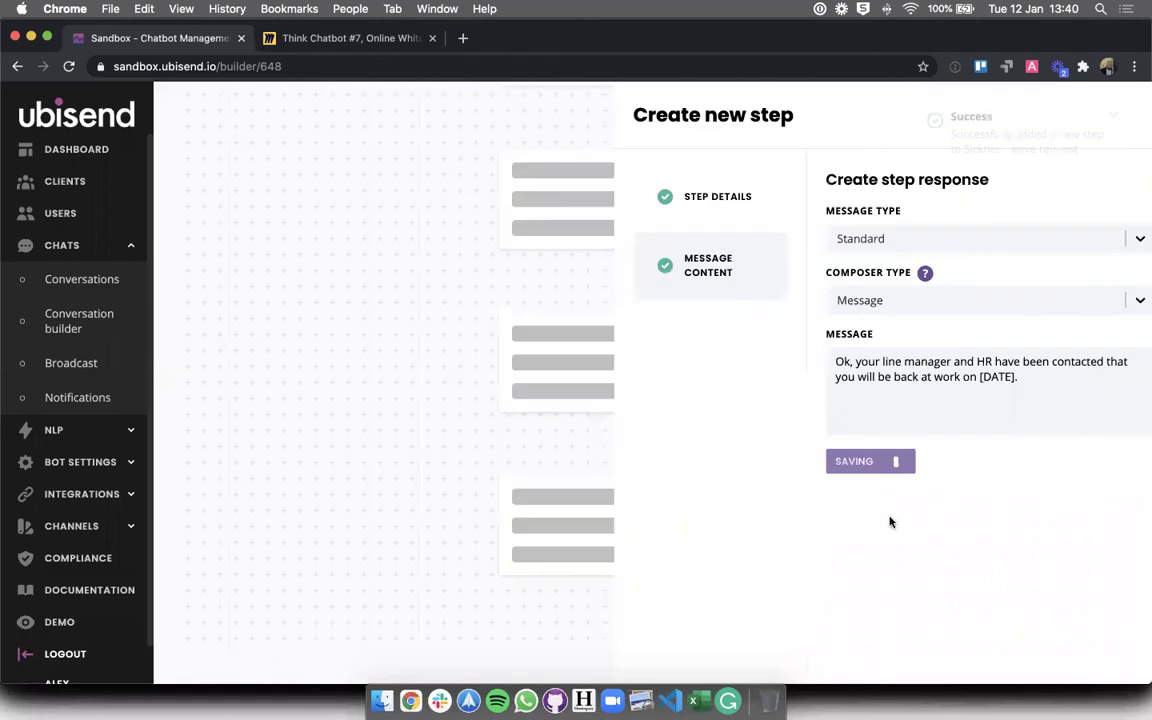
- Review the date request and the new HR contact message with its [DATE] placeholder
scroll(889, 522, up, 3)
scroll(889, 522, down, 2)
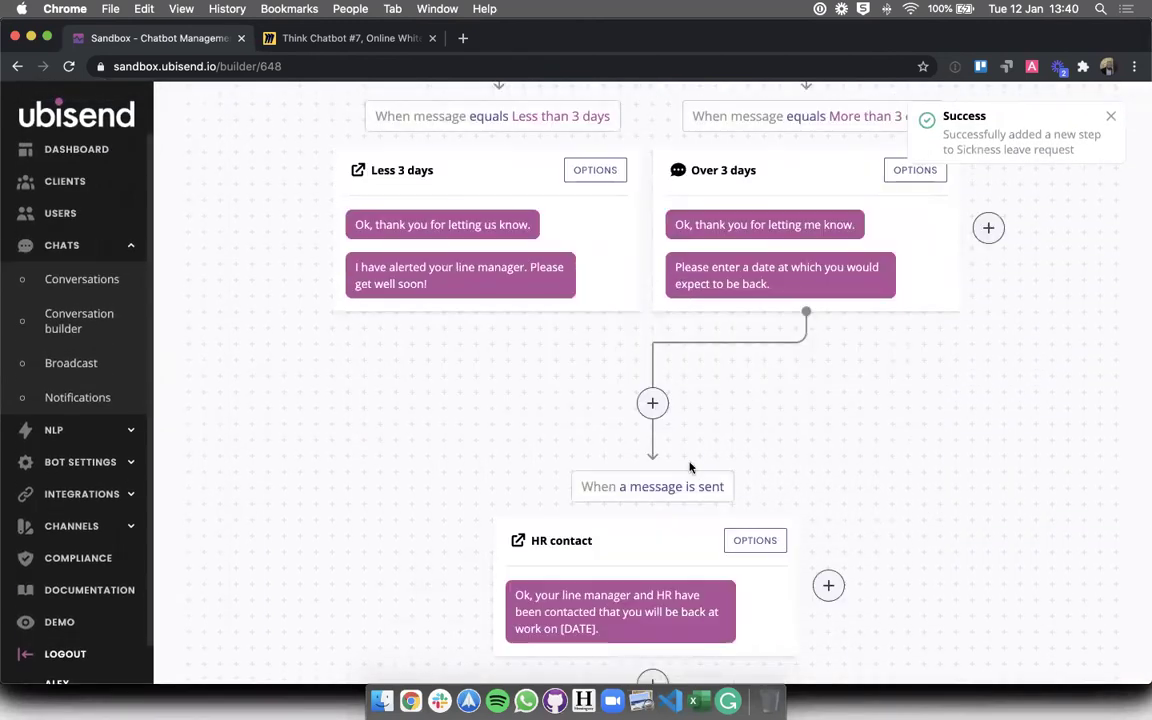
triple_click(771, 259)
click(760, 272)
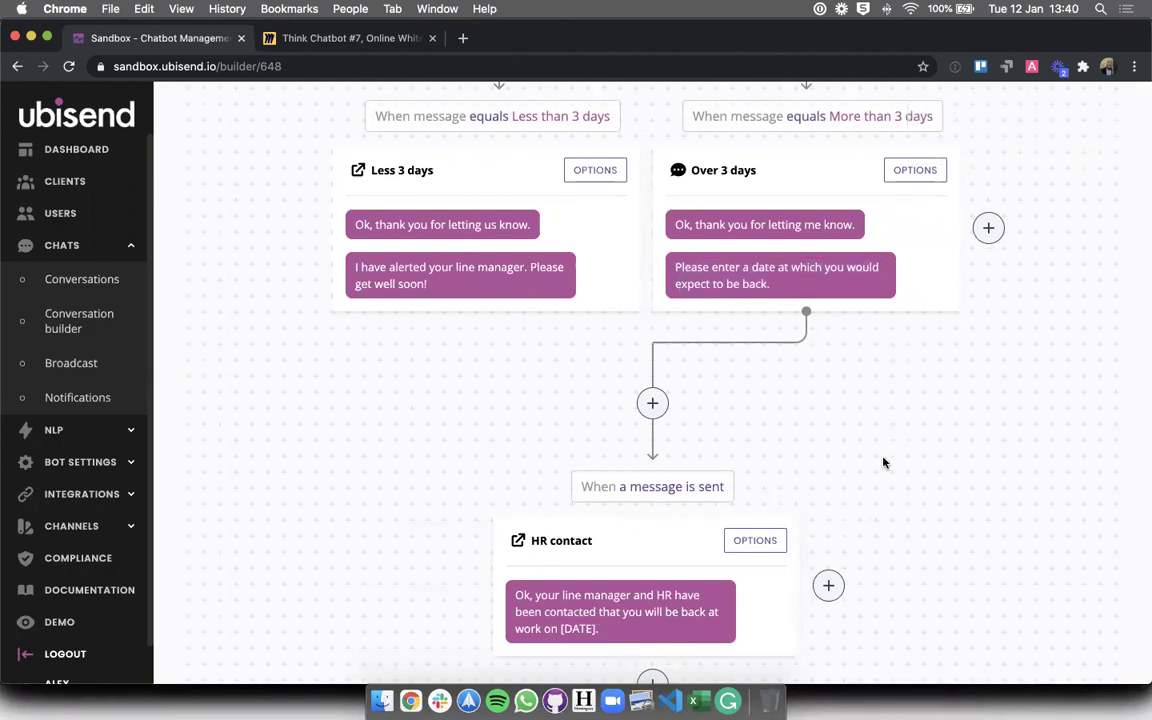
triple_click(621, 617)
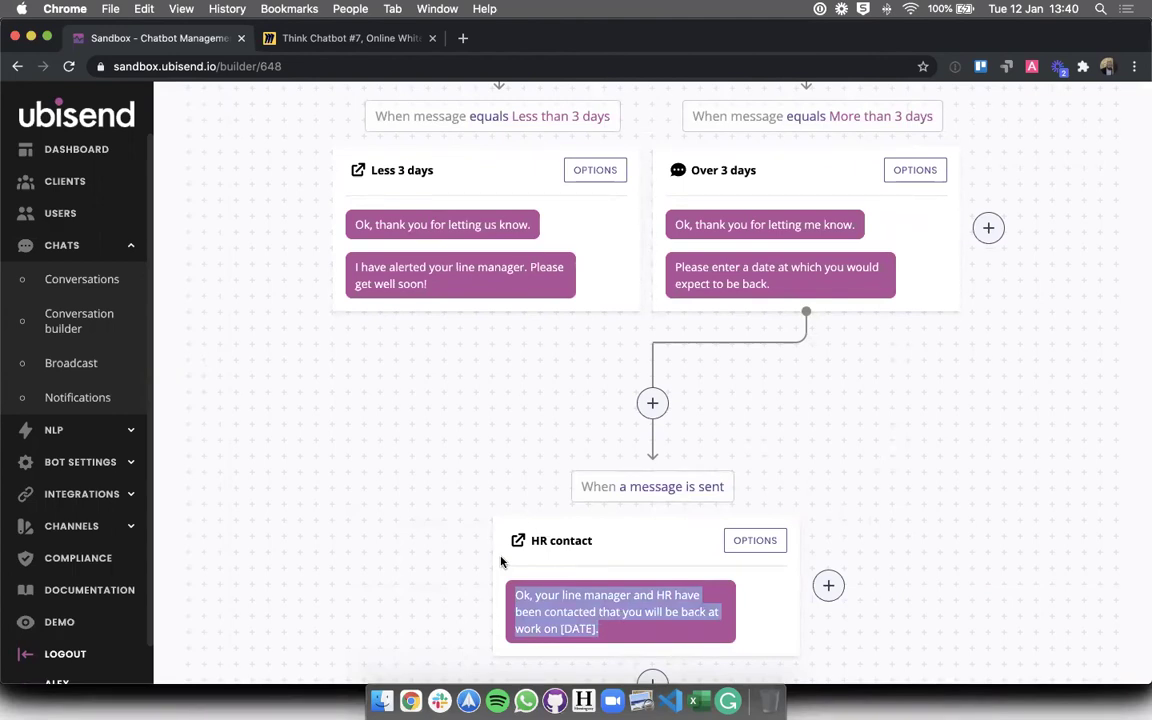
click(465, 601)
scroll(465, 597, down, 1)
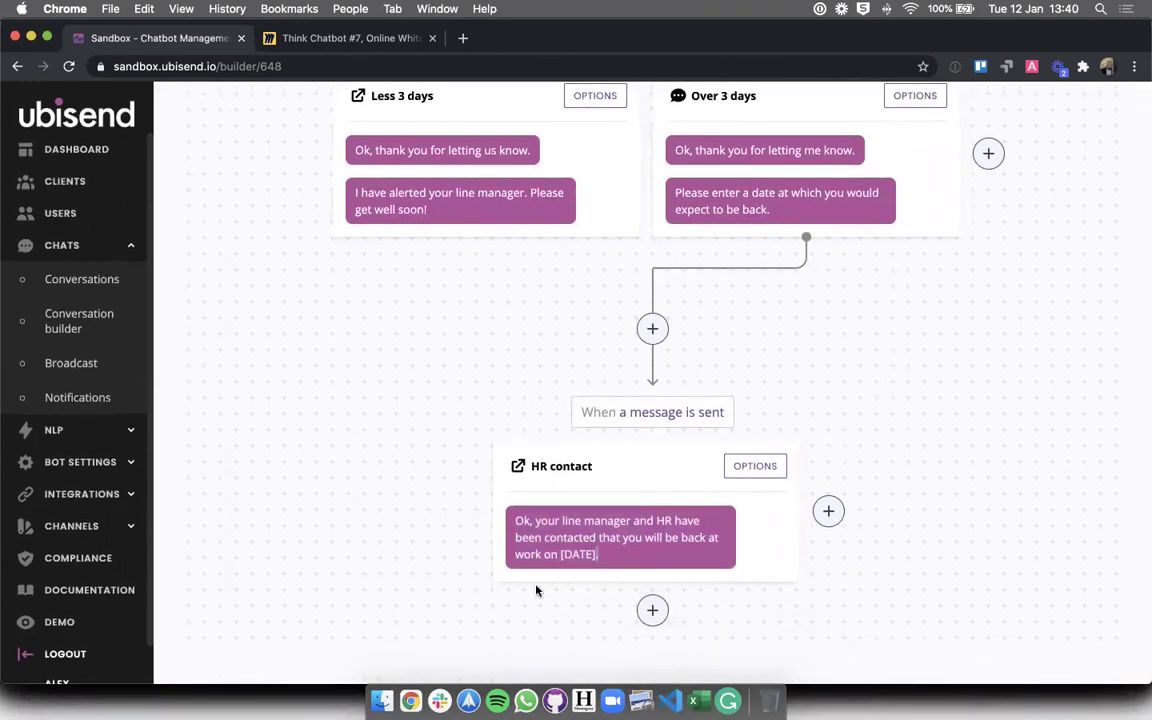
drag(560, 554, 595, 553)
click(494, 567)
click(117, 494)
- On the Variables page, create and save a variable named comebackdate
click(62, 480)
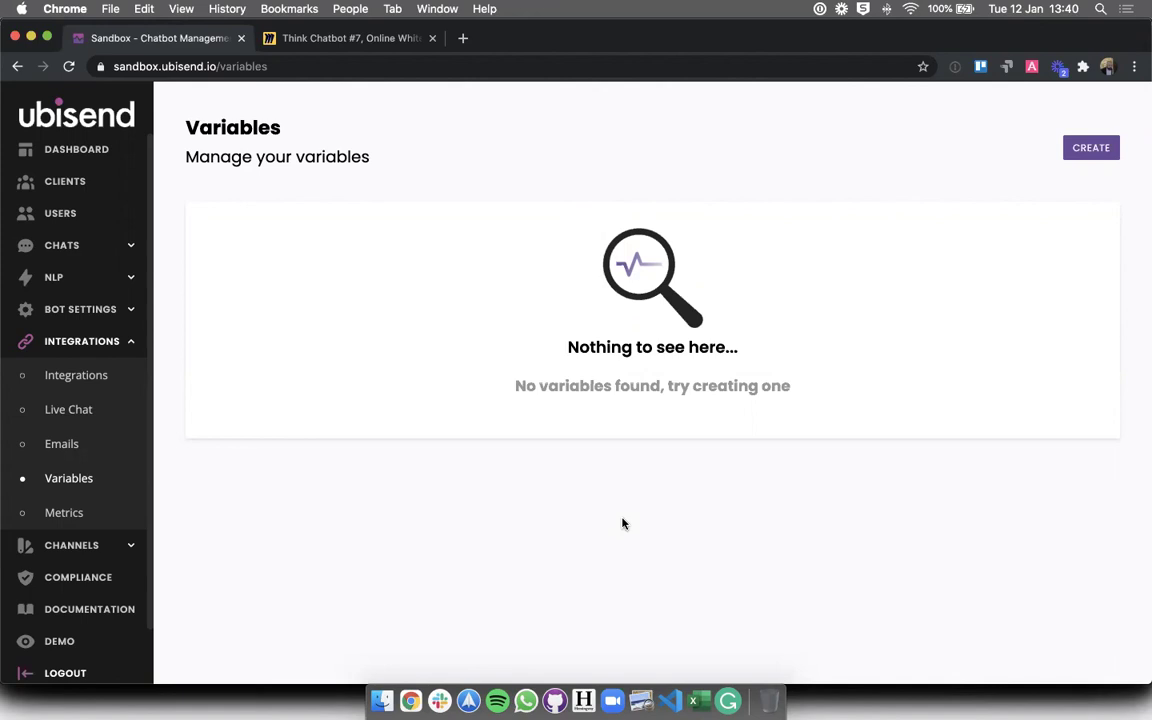
click(1091, 148)
click(728, 180)
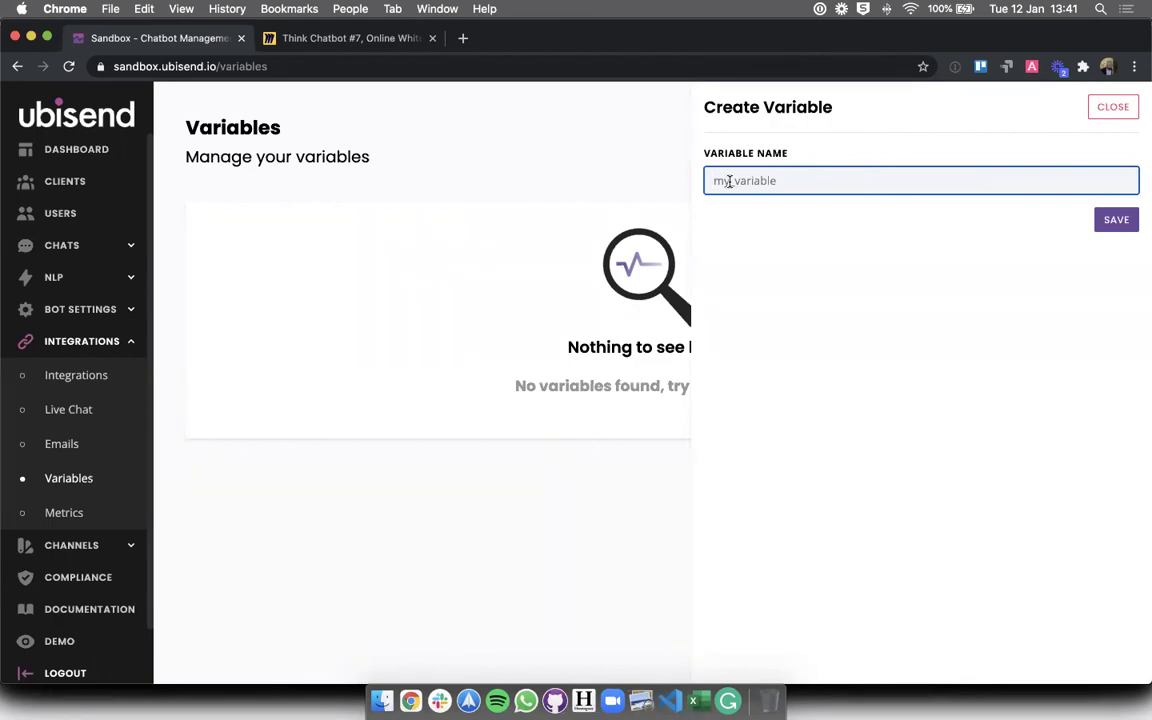
text(comebackdate)
click(1116, 221)
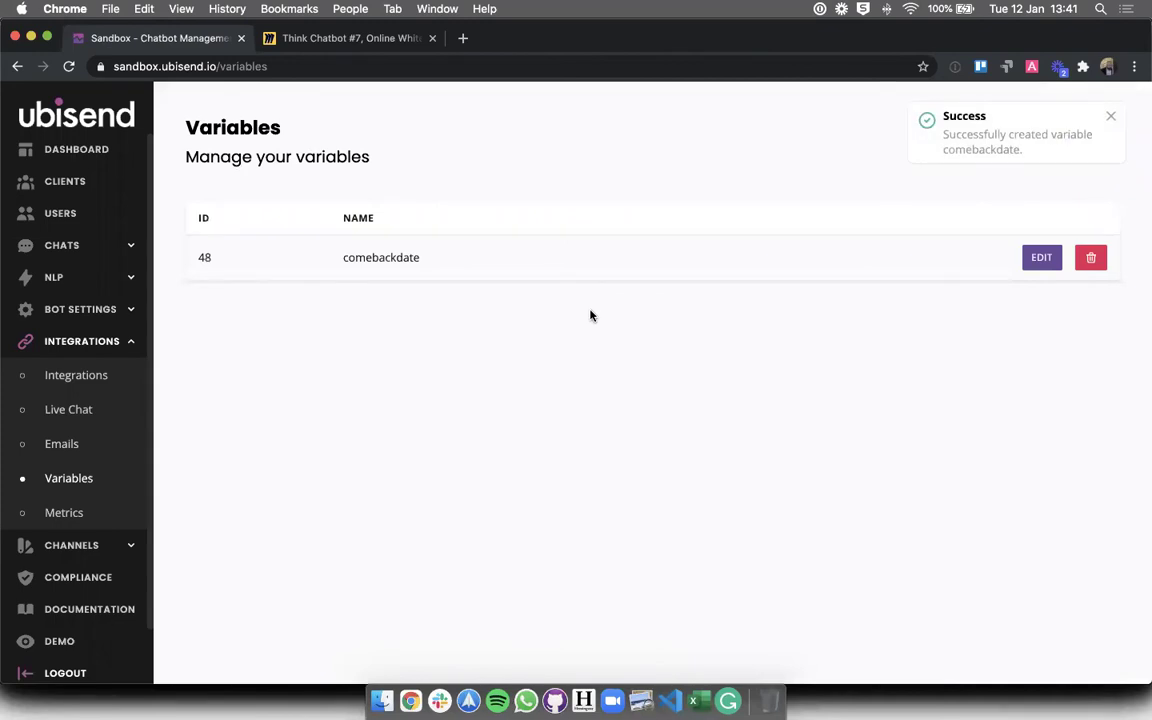
double_click(368, 252)
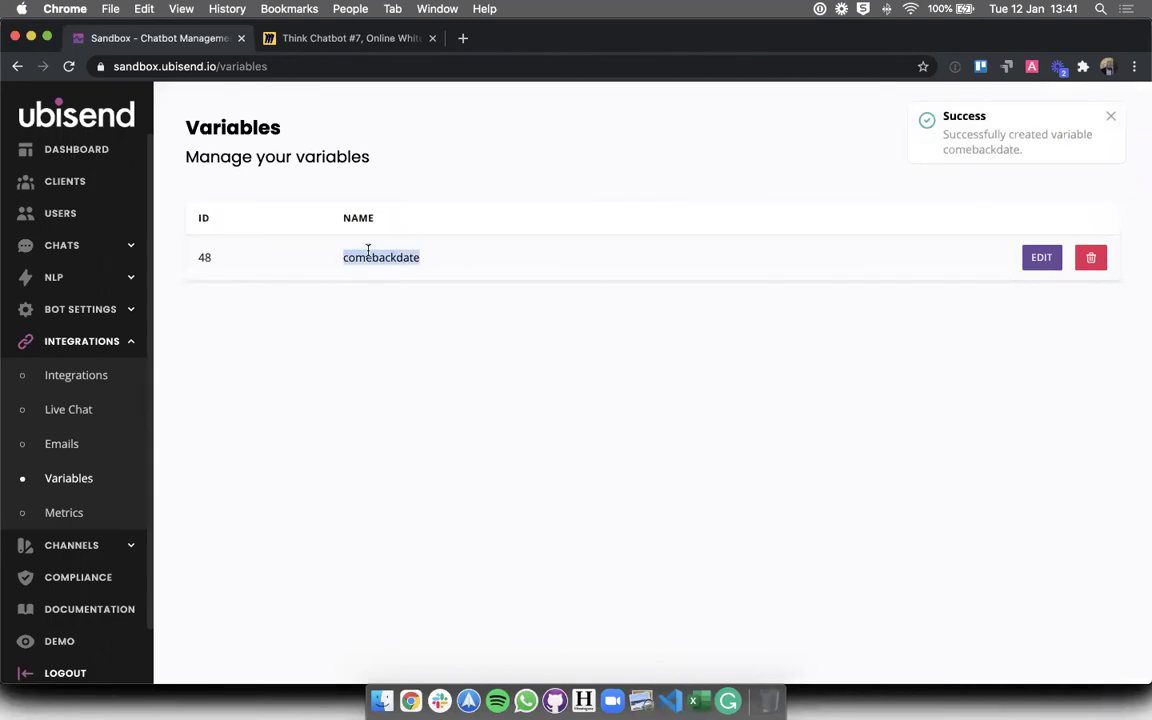
click(267, 427)
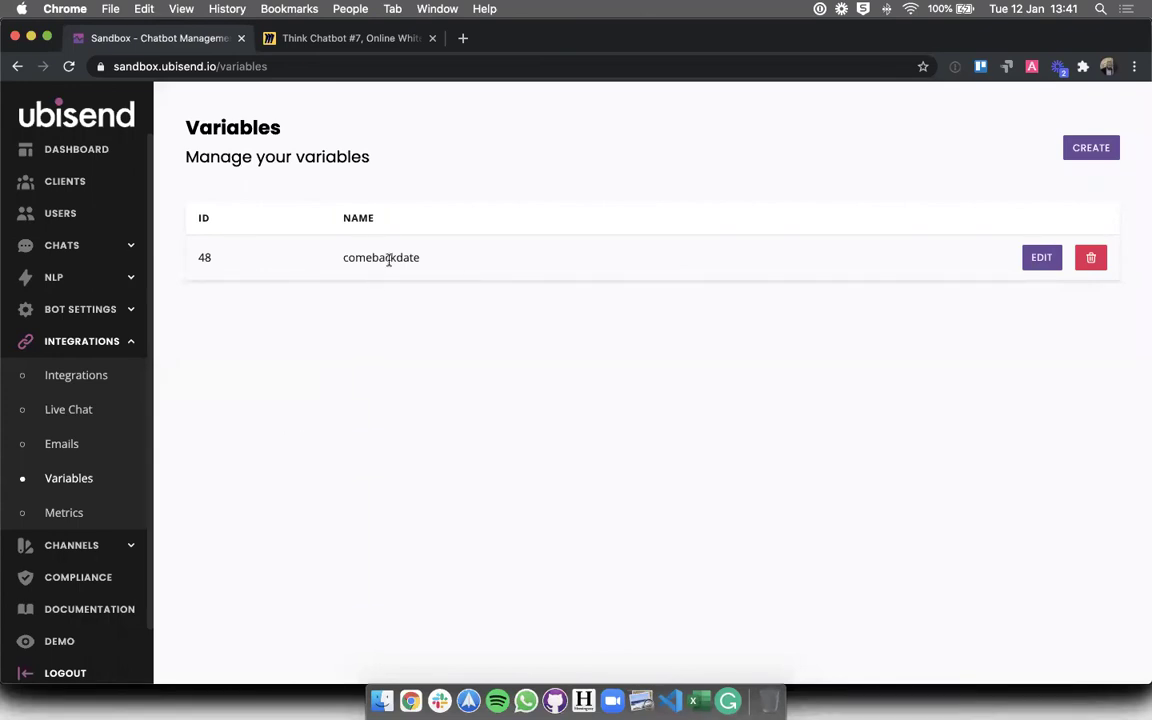
- Open the Sickness leave request flow in the conversation builder
click(80, 250)
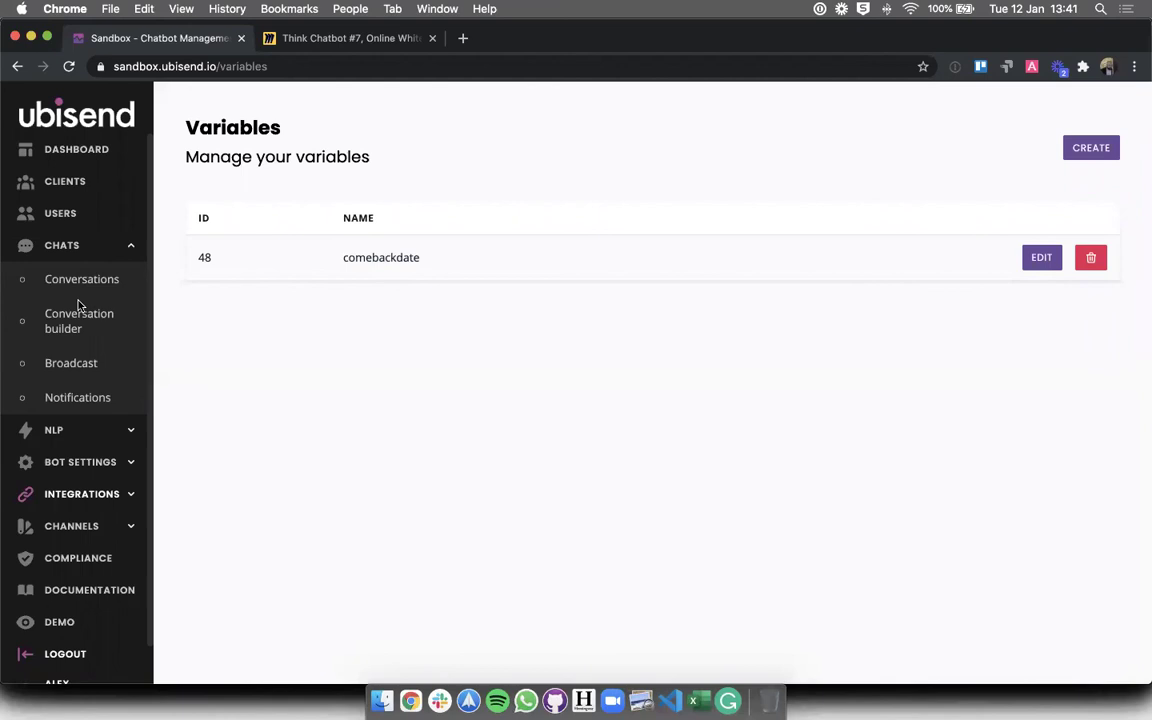
click(70, 320)
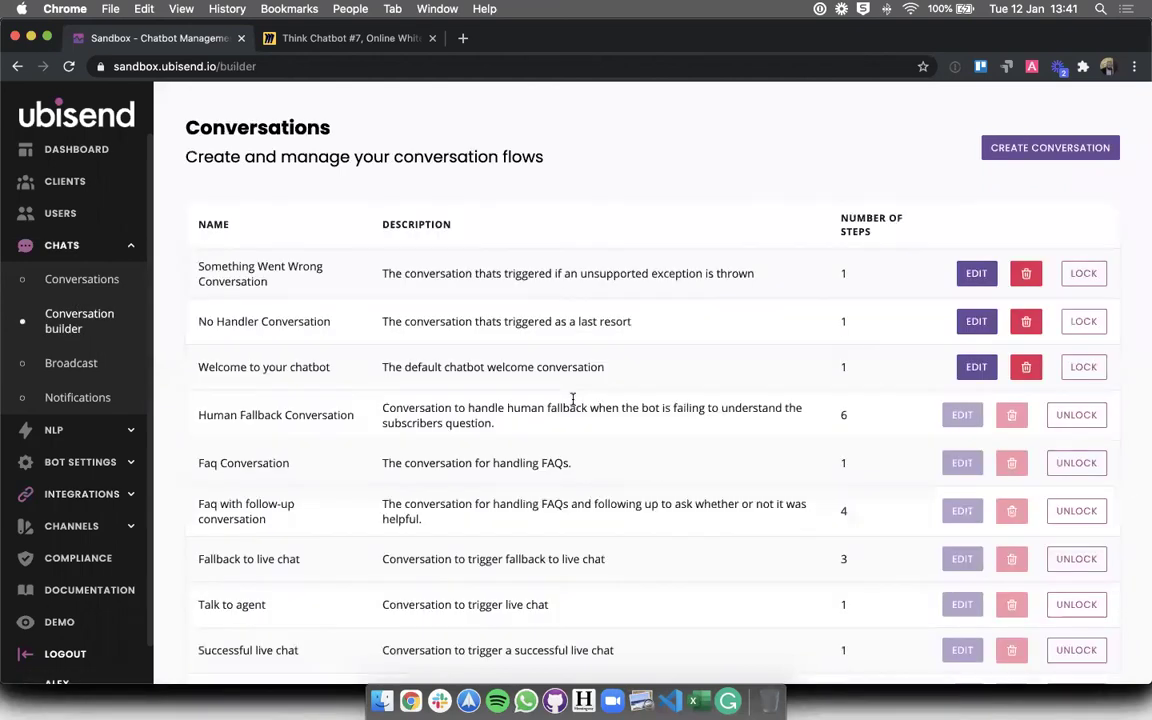
scroll(1008, 599, down, 5)
click(977, 624)
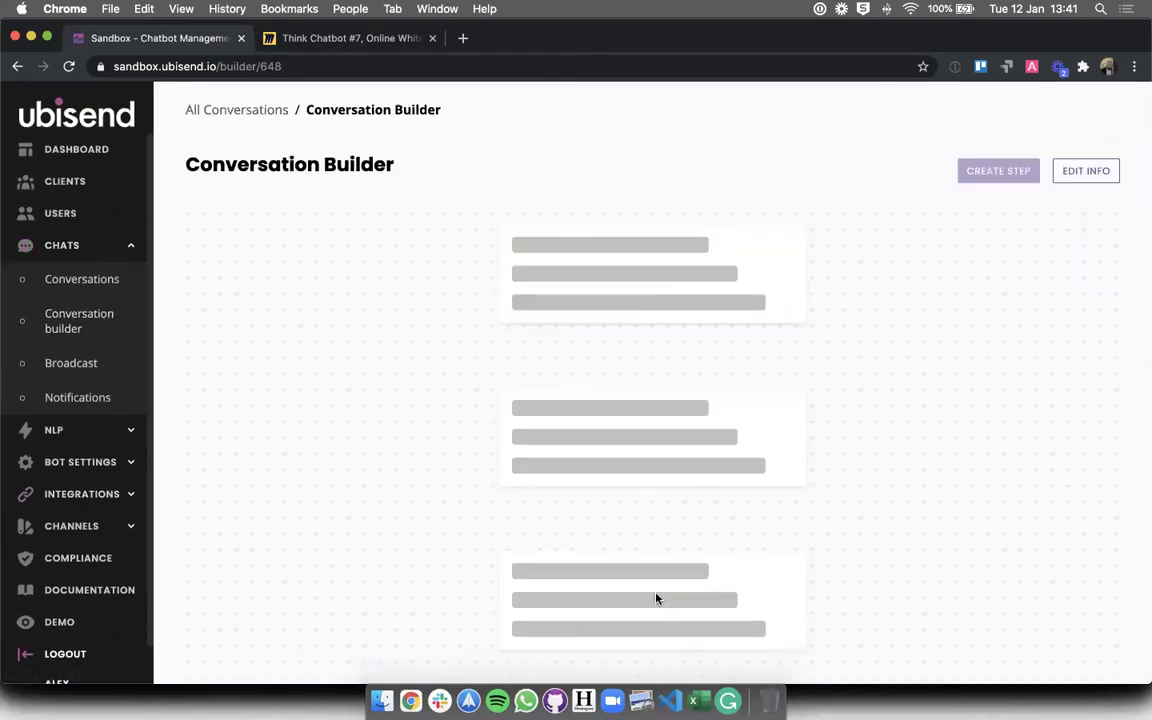
scroll(656, 598, down, 10)
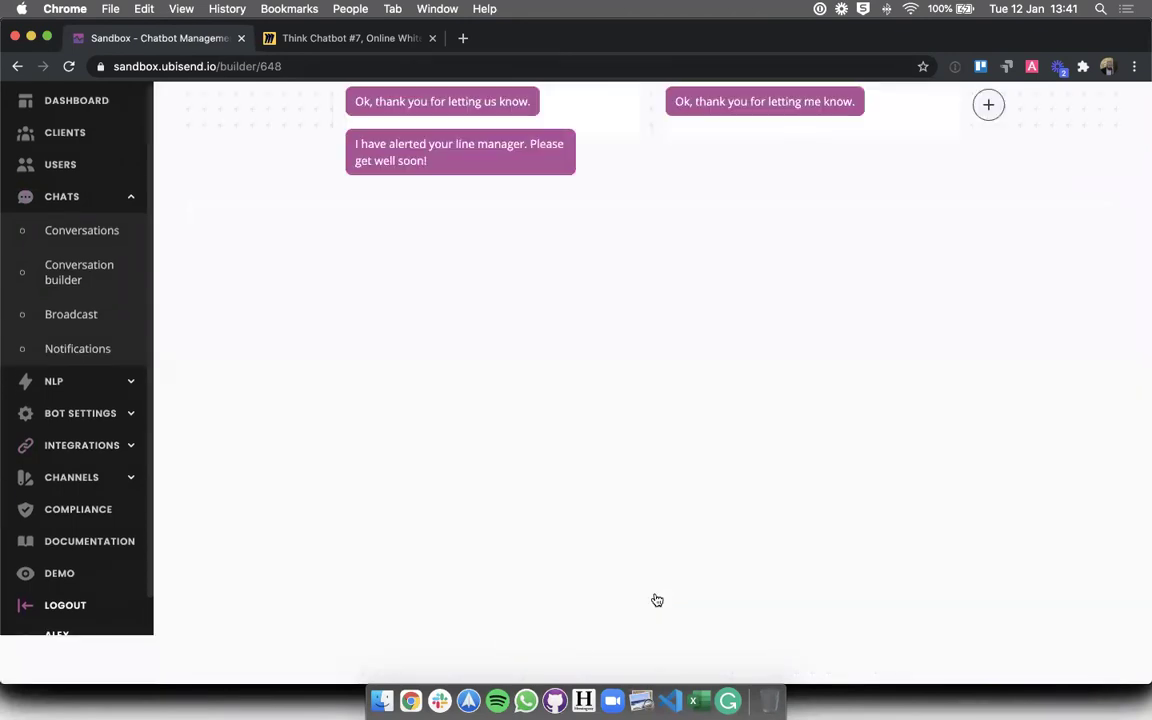
scroll(768, 410, up, 3)
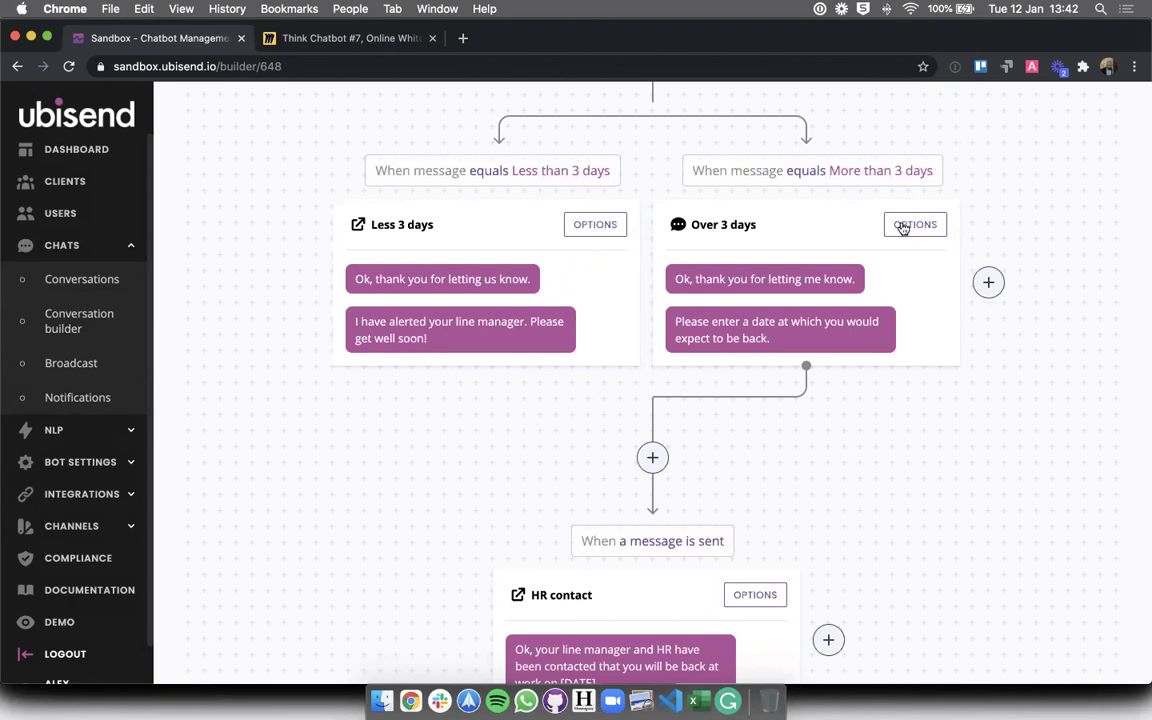
- Make the Over 3 days transition save the user's message as comebackdate
click(903, 226)
click(341, 271)
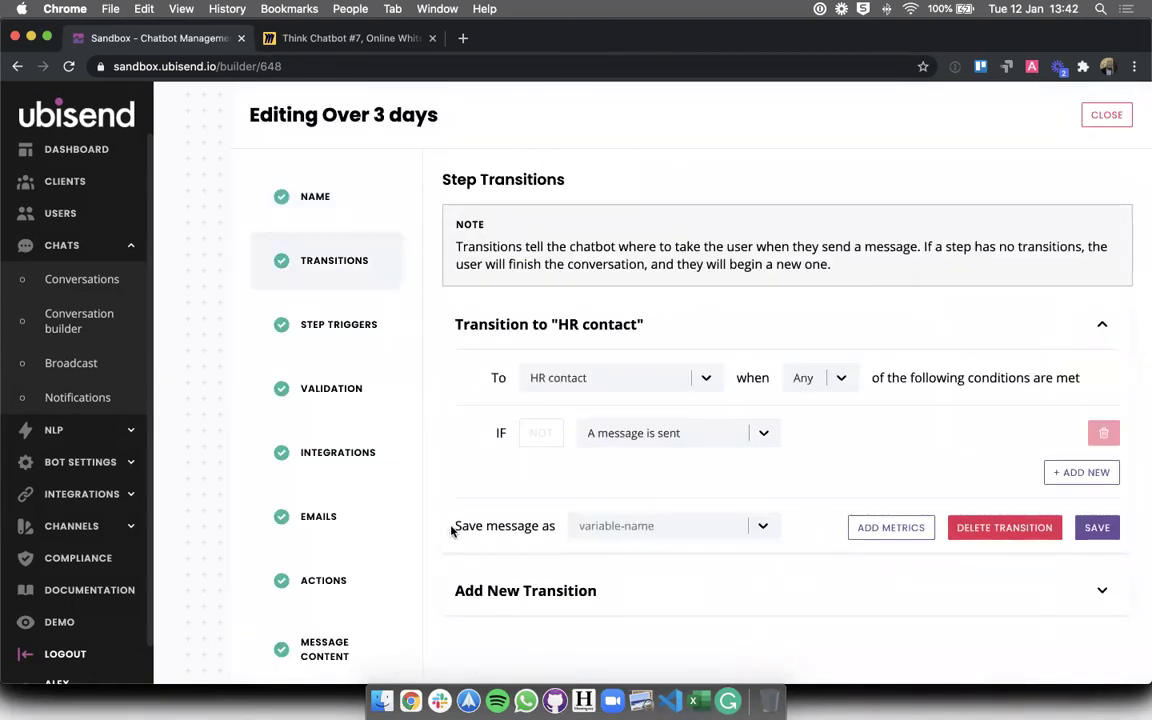
drag(457, 529, 534, 530)
click(633, 534)
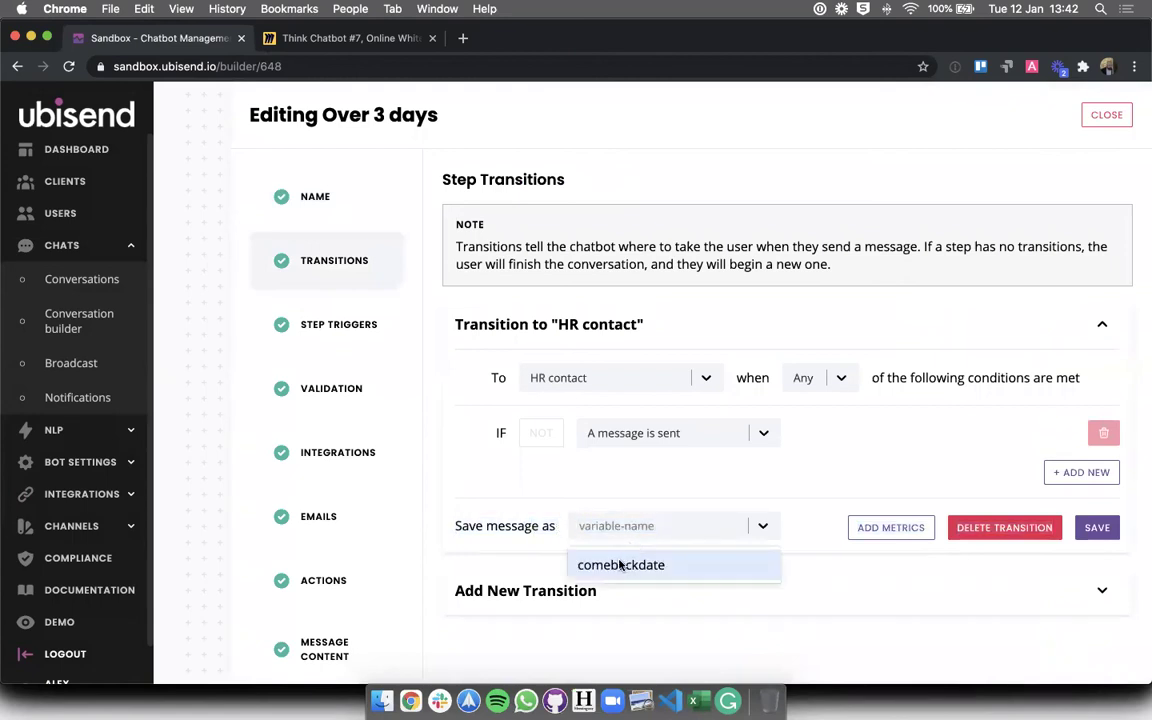
click(620, 562)
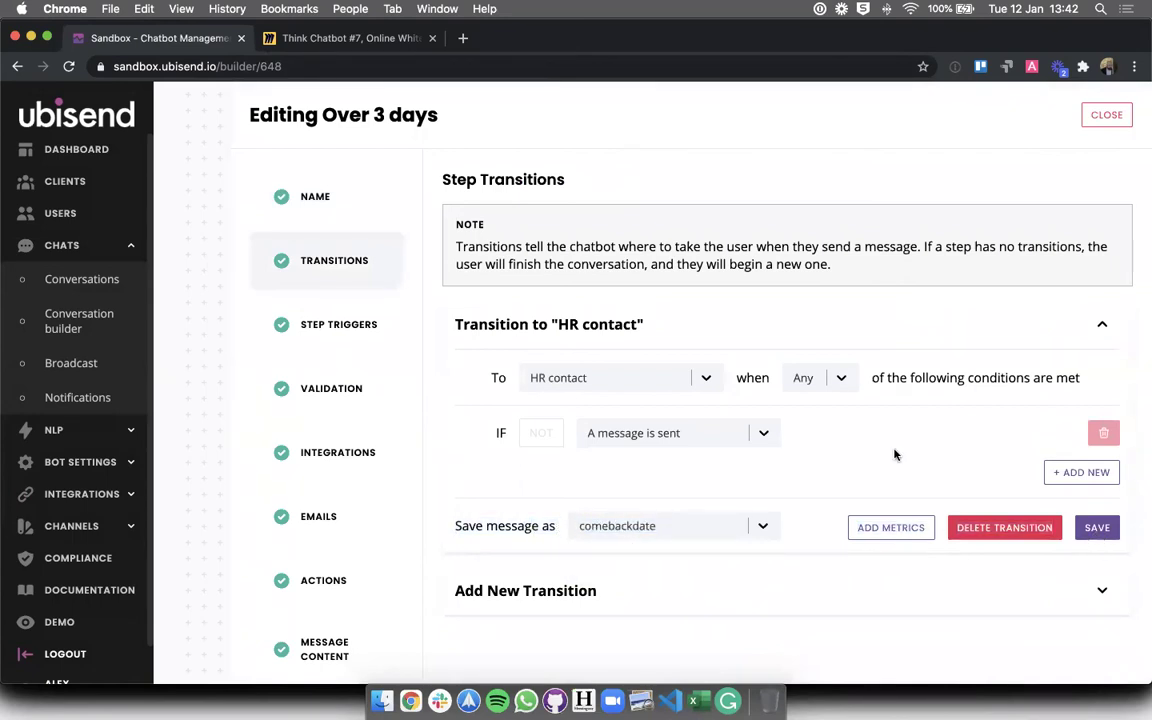
click(1090, 121)
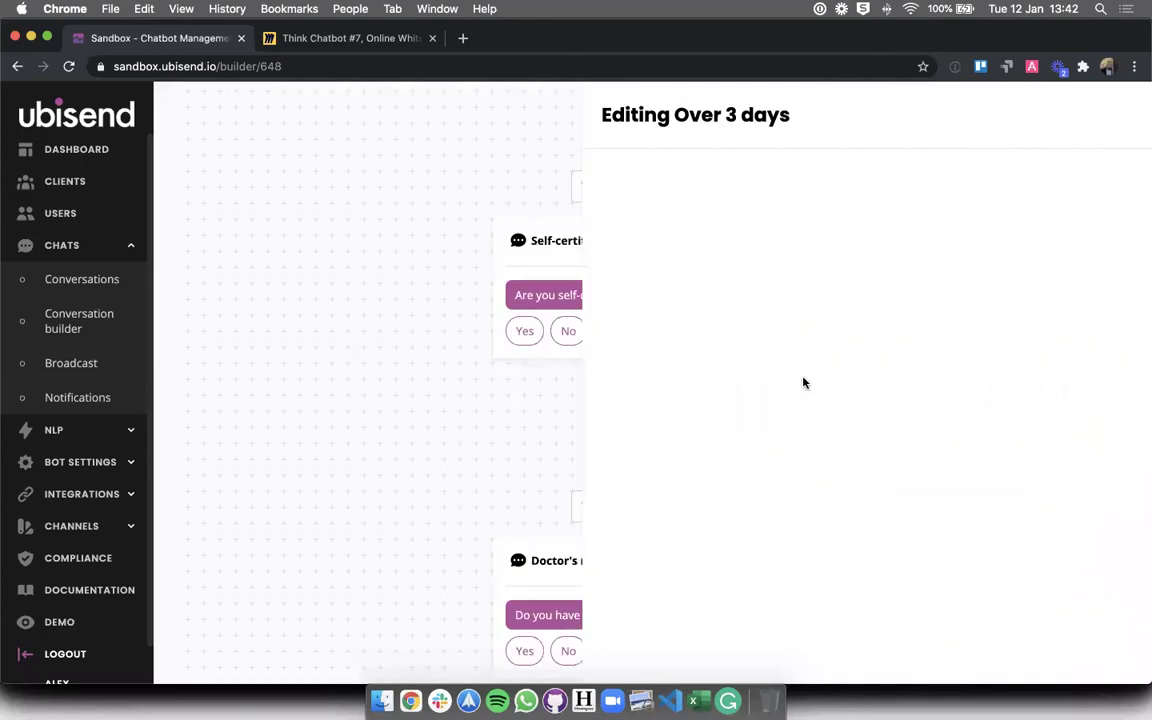
scroll(802, 381, down, 10)
scroll(700, 440, up, 1)
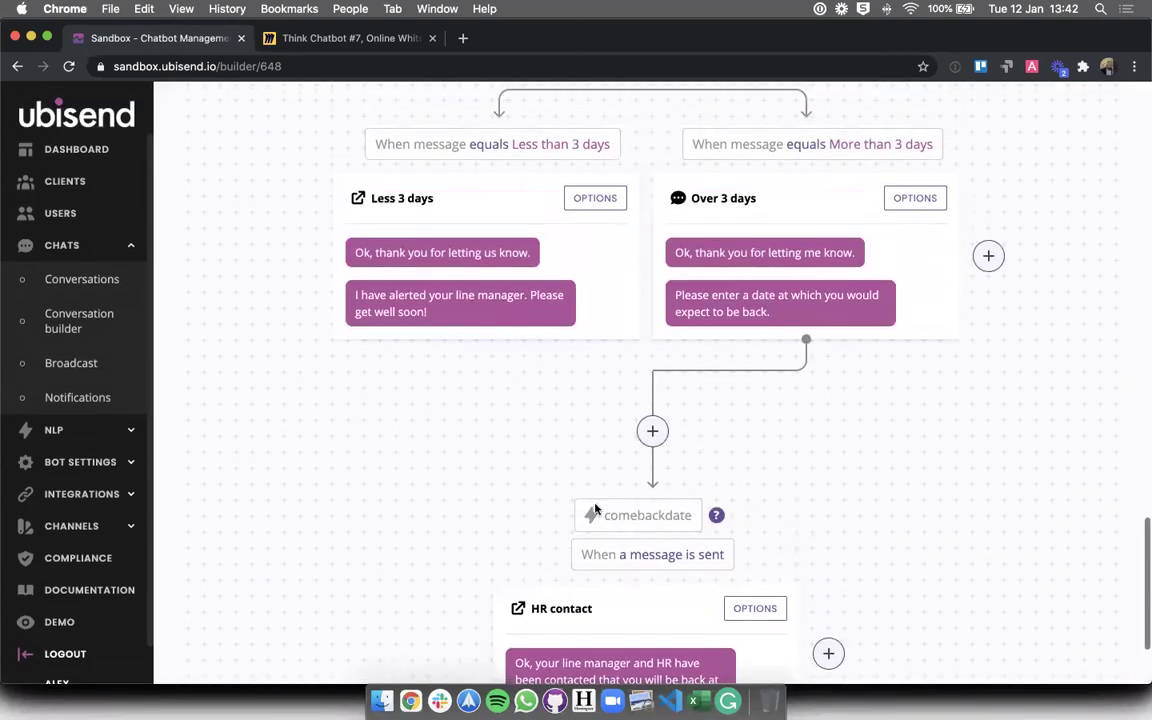
double_click(615, 514)
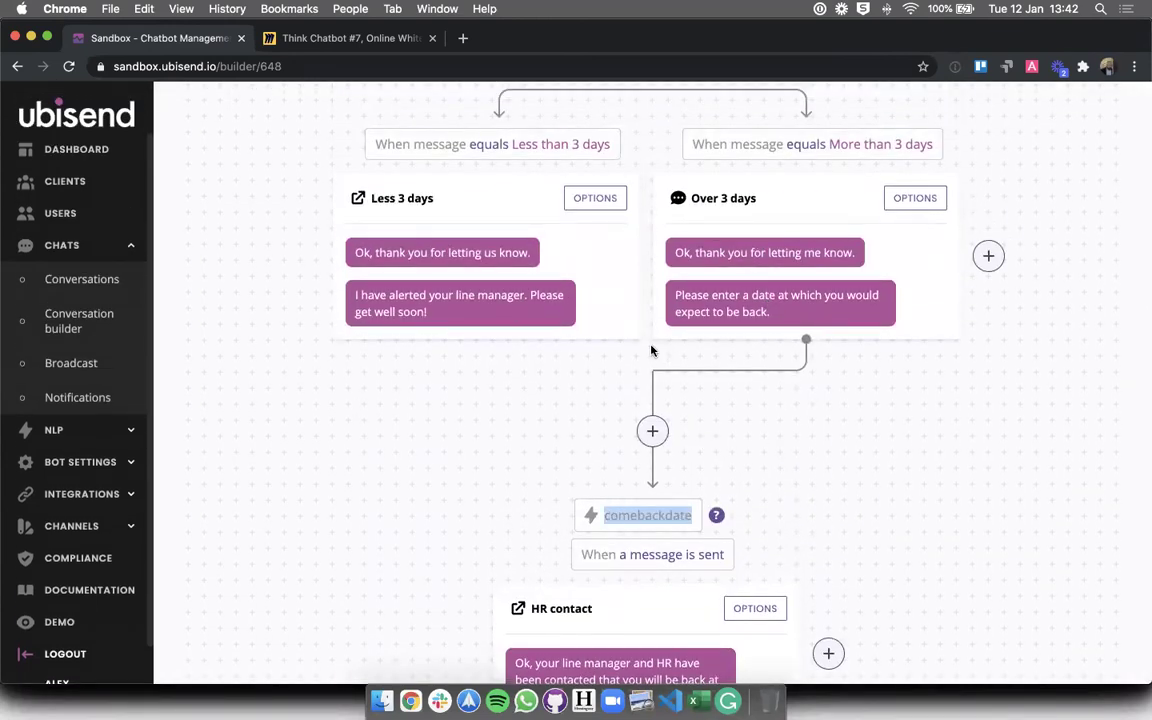
scroll(881, 559, down, 2)
click(881, 559)
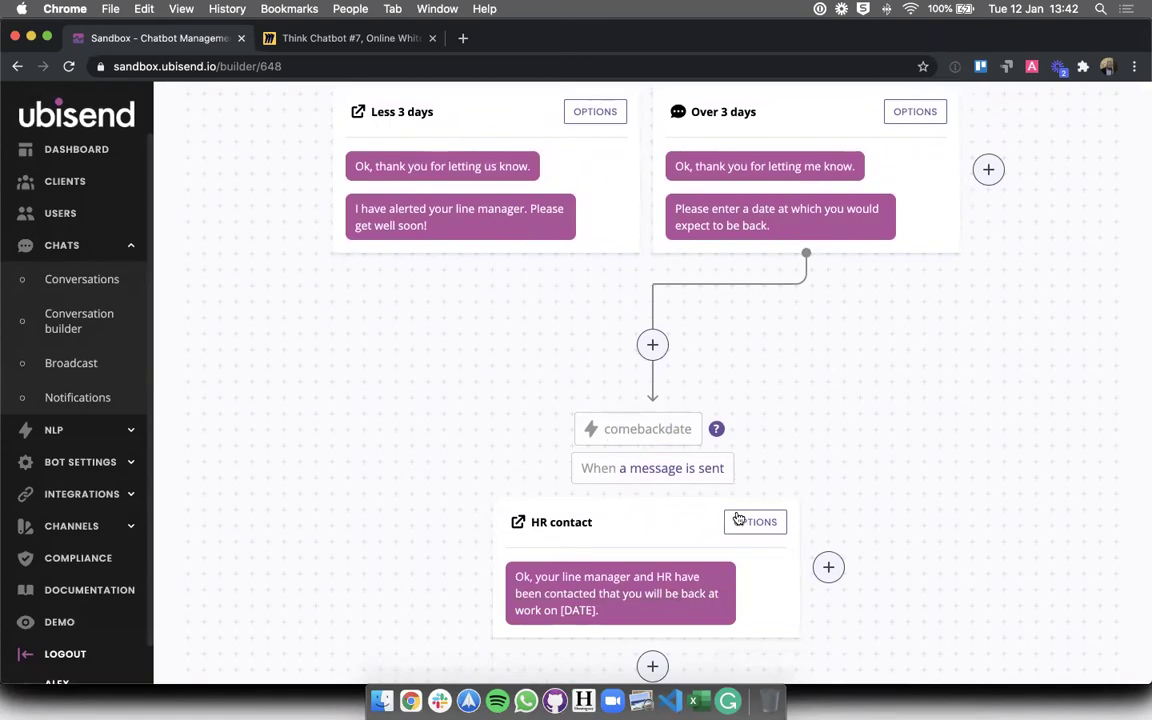
click(738, 521)
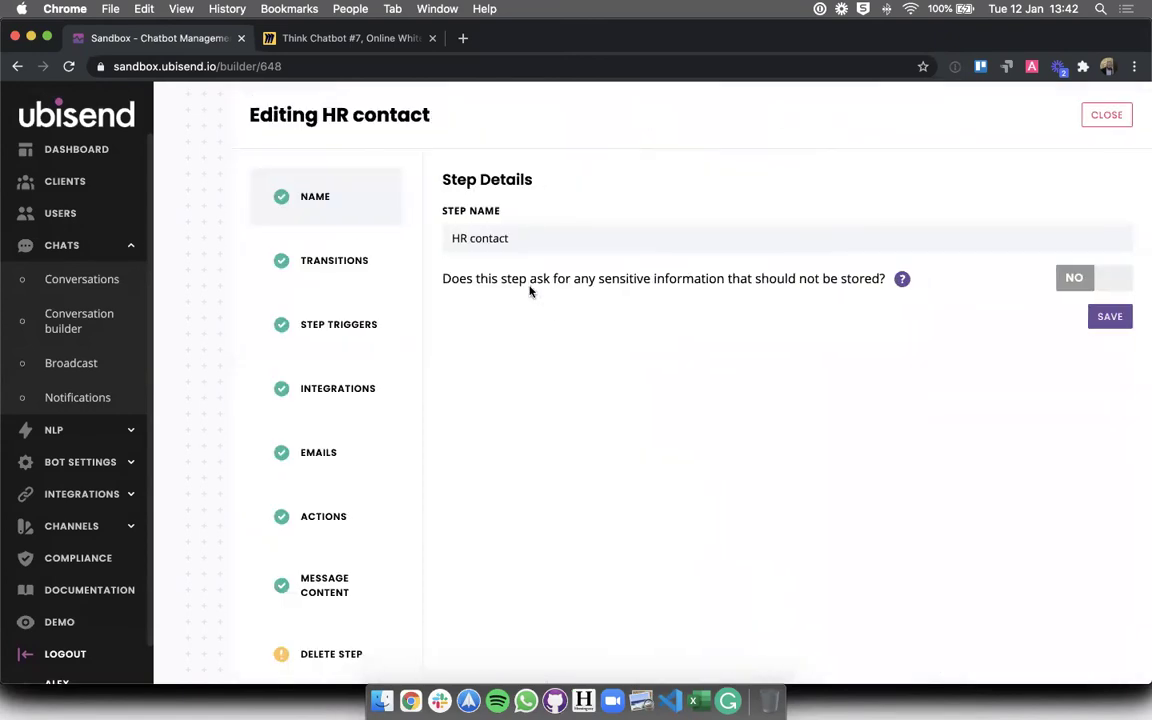
- Replace [DATE] in the HR contact message with {{comebackdate}} followed by a period, and save
click(335, 582)
click(612, 377)
click(649, 376)
key(BackSpace)
key(BackSpace)
key(BackSpace)
key(BackSpace)
key(BackSpace)
key(BackSpace)
key(BackSpace)
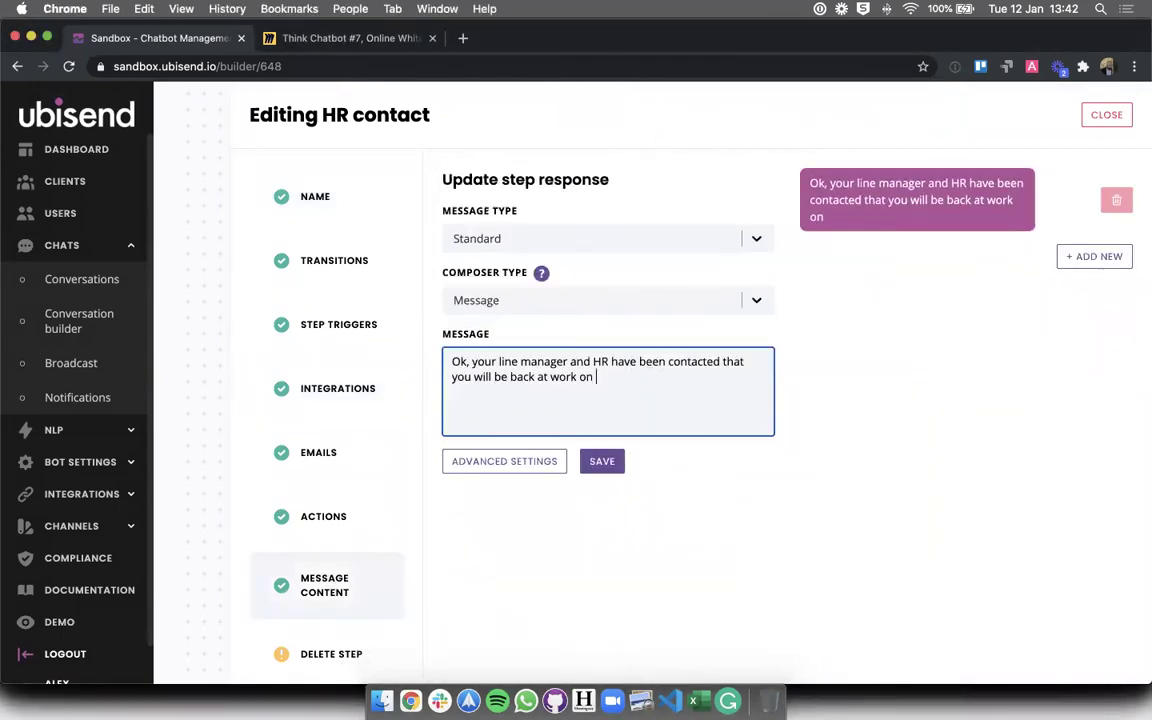
text({{}})
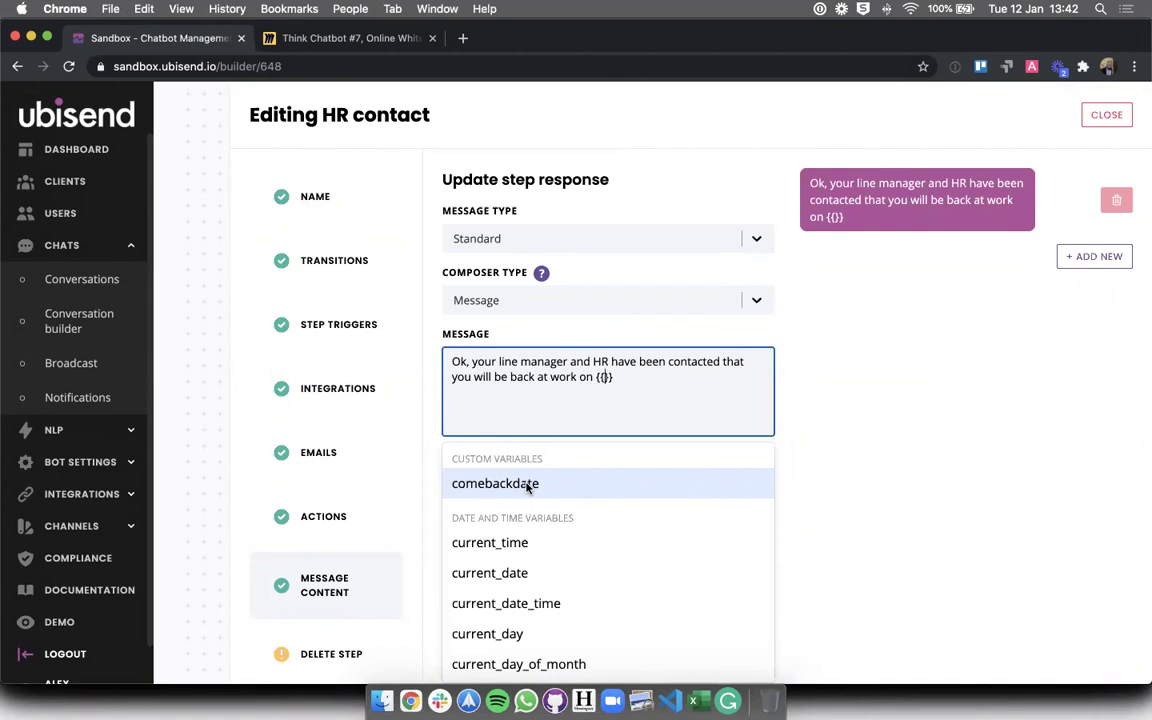
click(527, 484)
text(.)
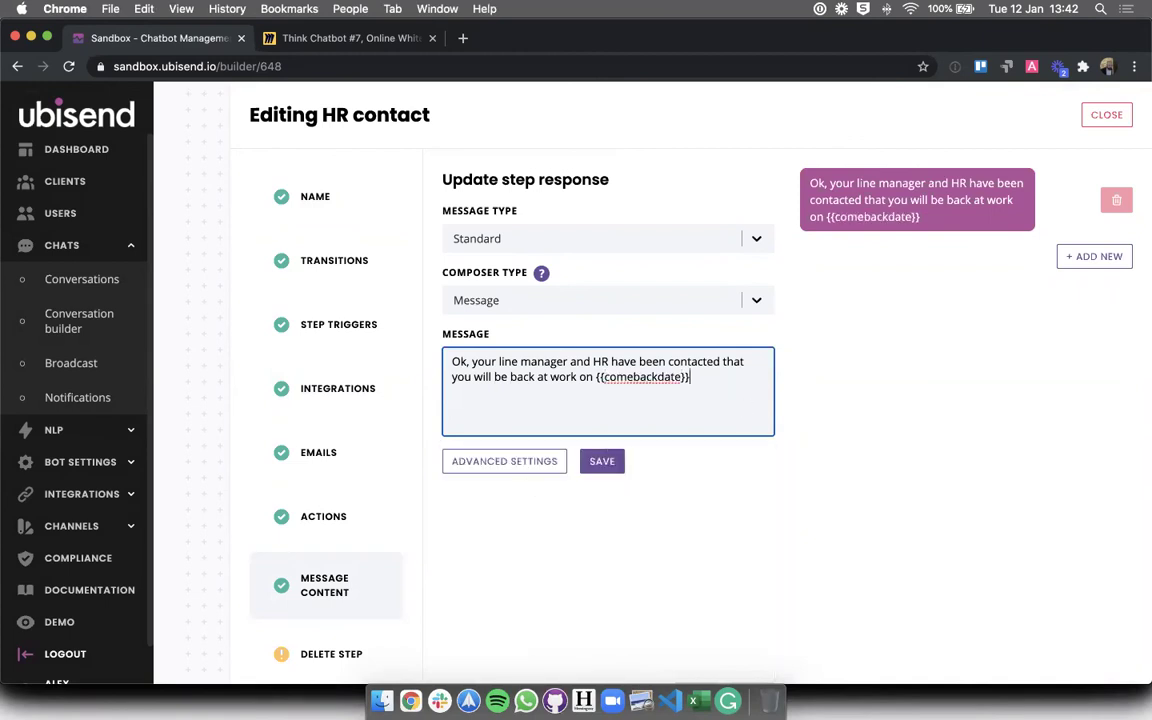
click(600, 465)
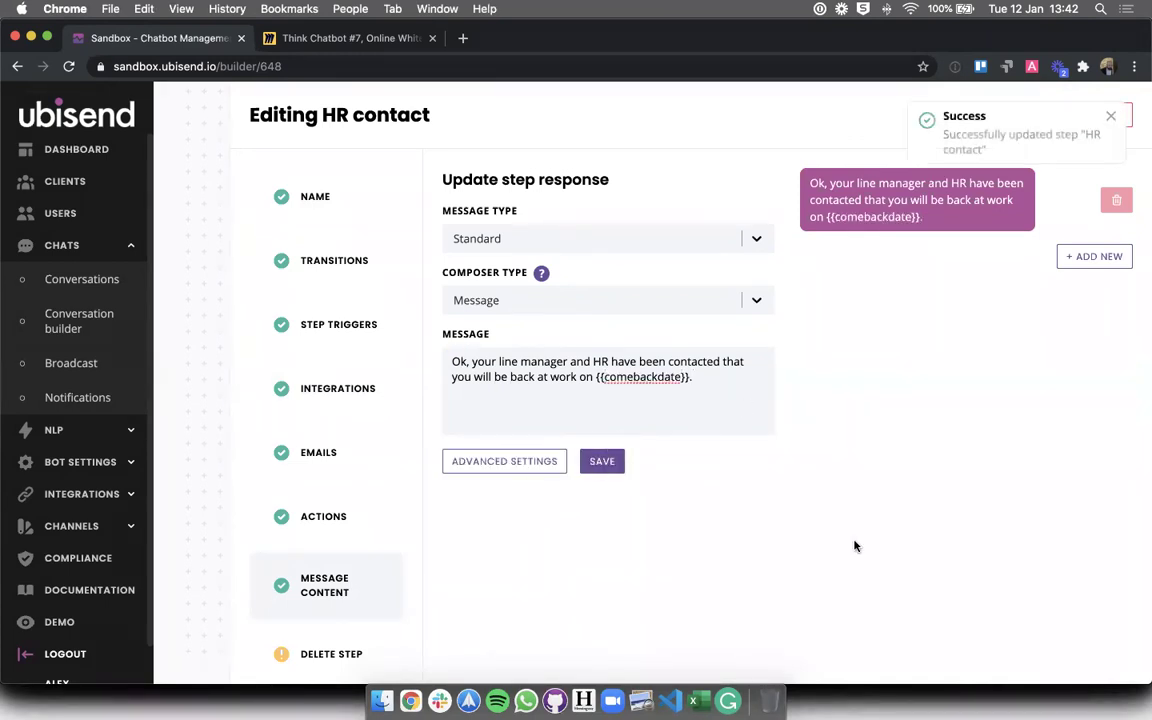
click(1100, 116)
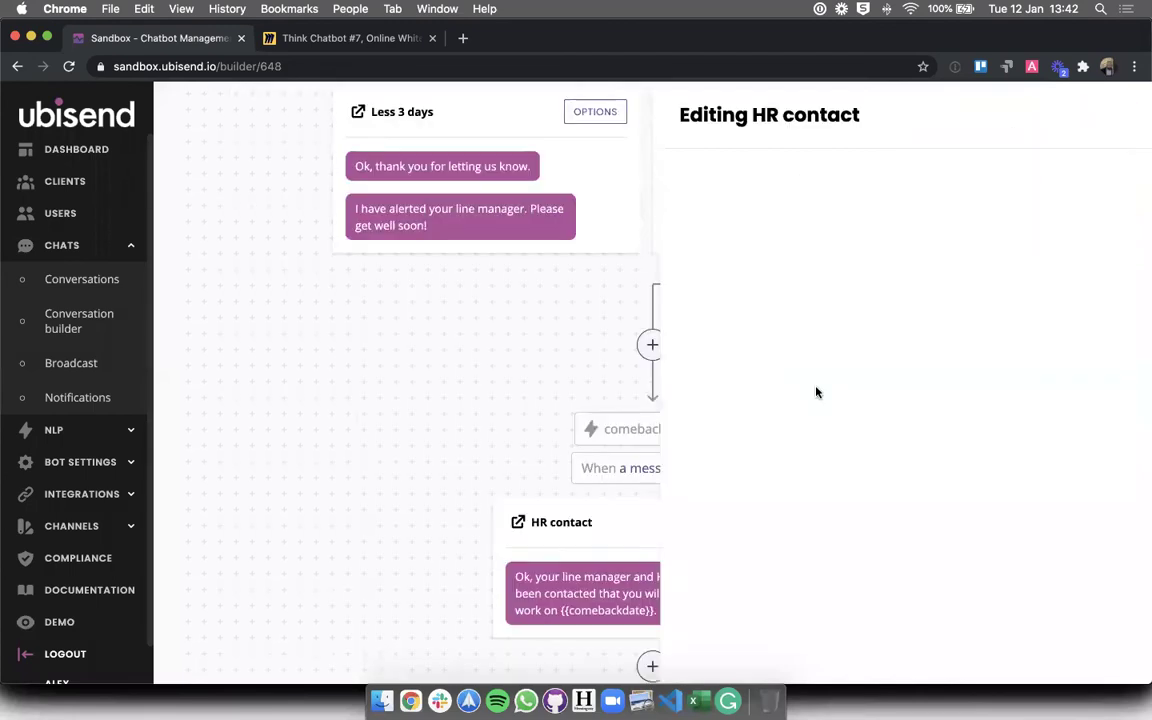
- Scroll through the whole sickness leave flow, then go to the Emails page under Integrations
scroll(816, 392, up, 20)
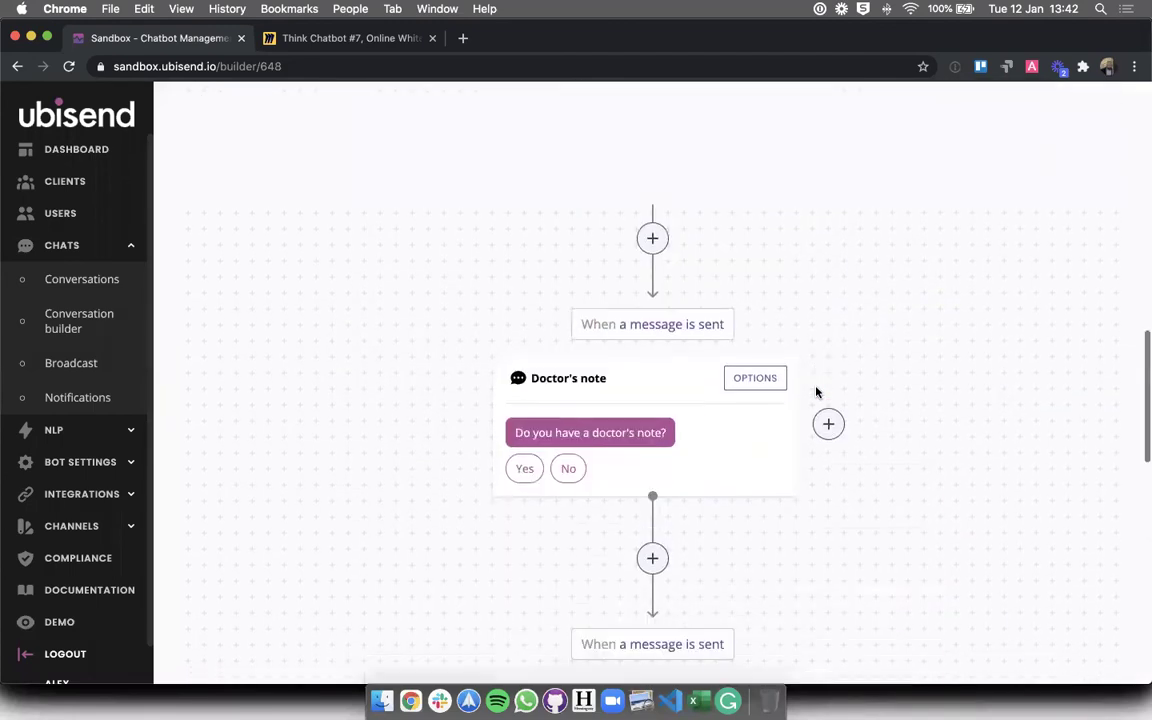
scroll(816, 392, up, 3)
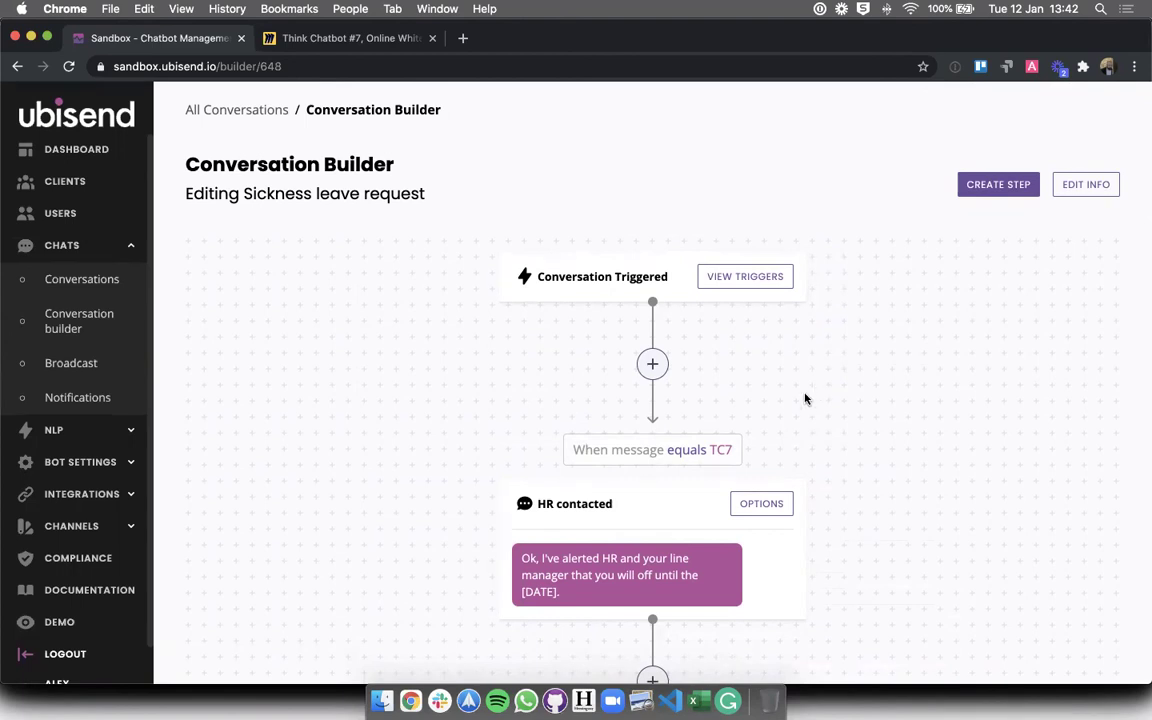
scroll(776, 434, down, 5)
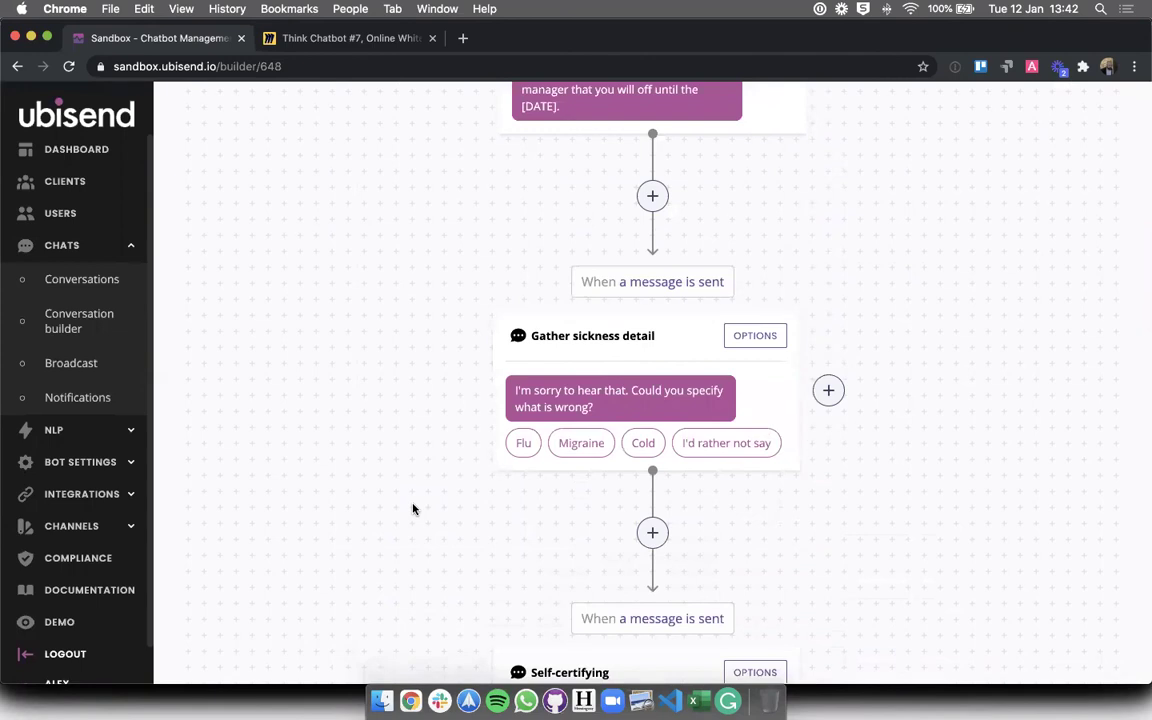
scroll(413, 509, down, 10)
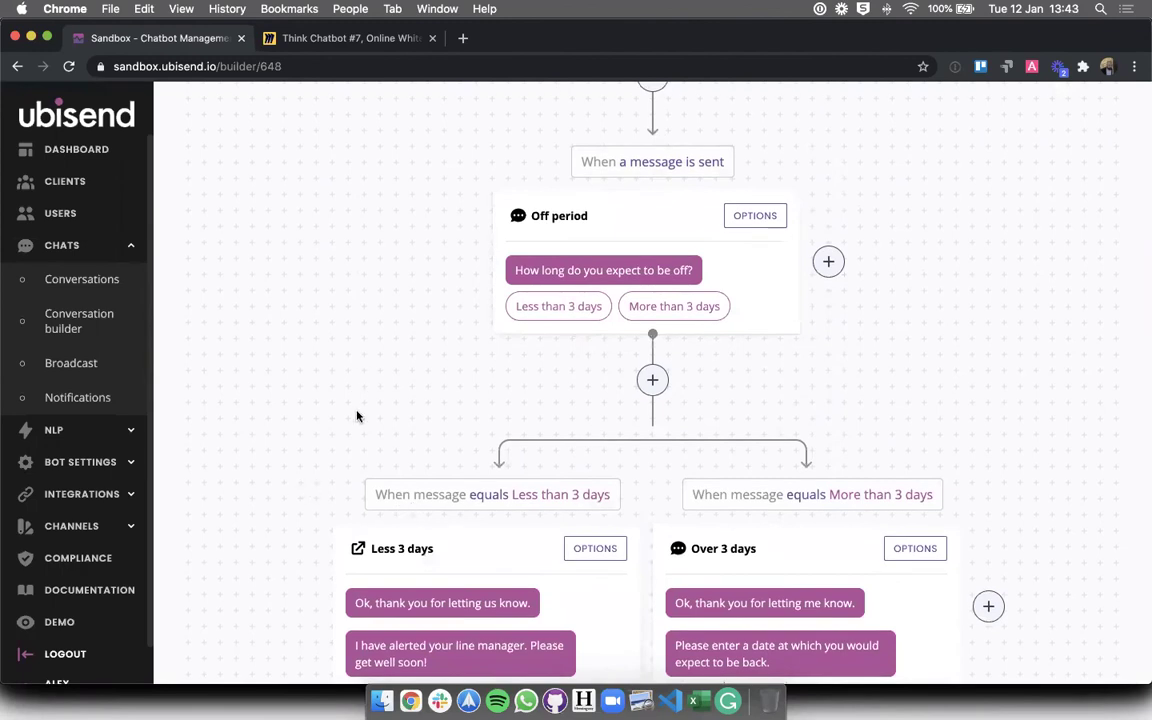
scroll(408, 419, down, 3)
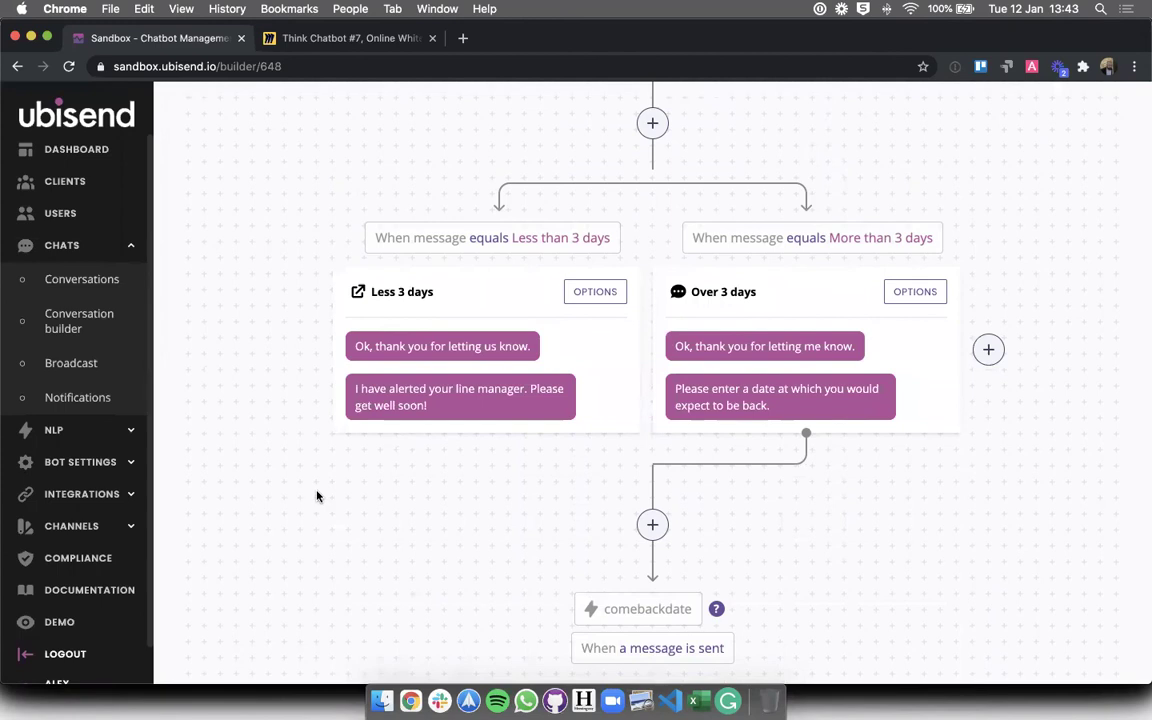
click(82, 494)
click(61, 444)
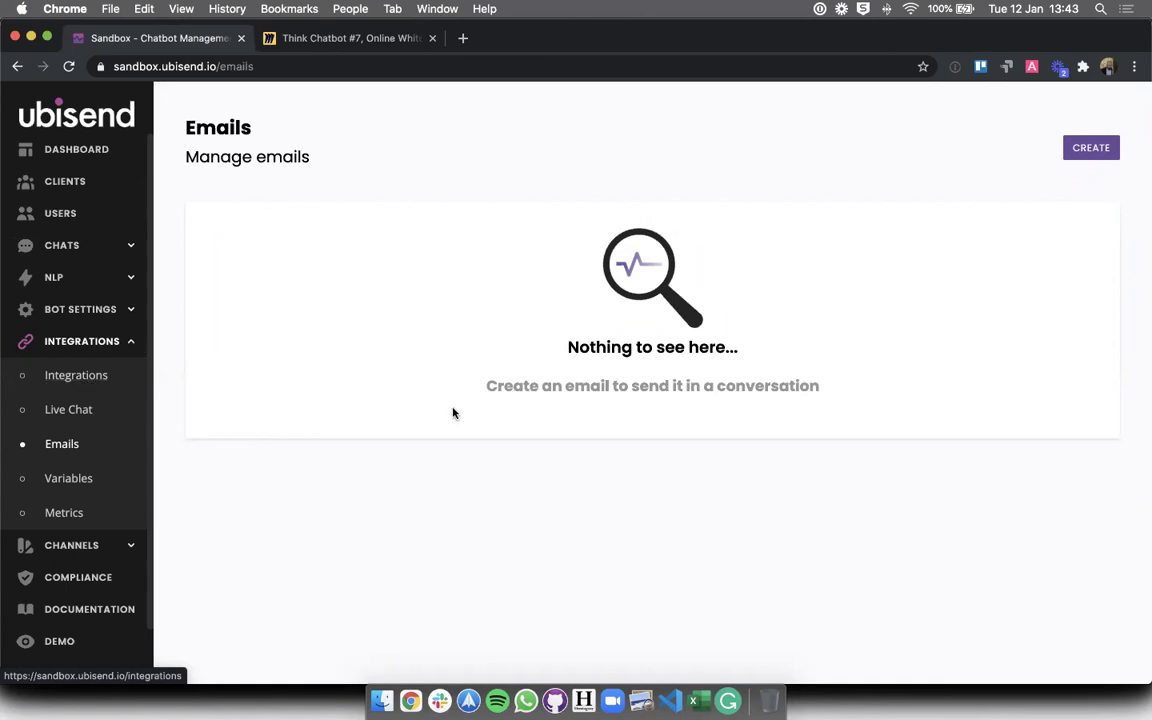
- Check the flow diagram on the Think Chatbot #7 Miro board, then return to ubisend
click(345, 39)
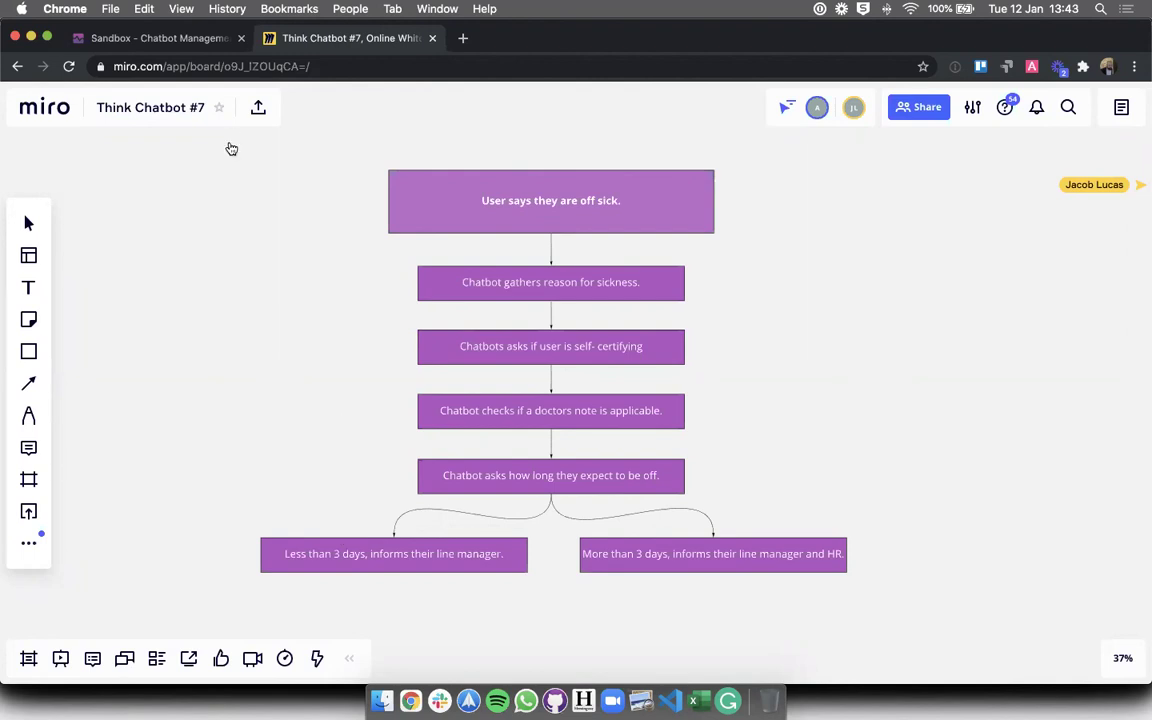
click(157, 37)
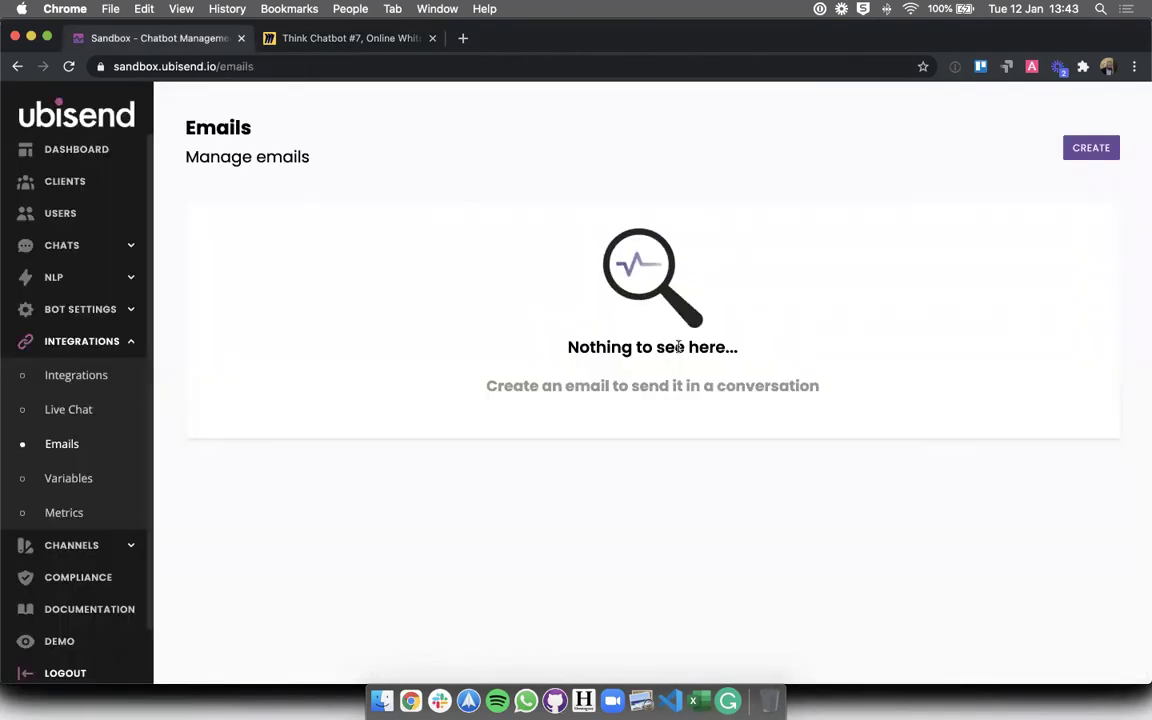
- Start a new email from the HR chatbot address (name 'HR chatbot') to the line manager, subject 'Your employee is off sick'
click(1085, 150)
click(356, 327)
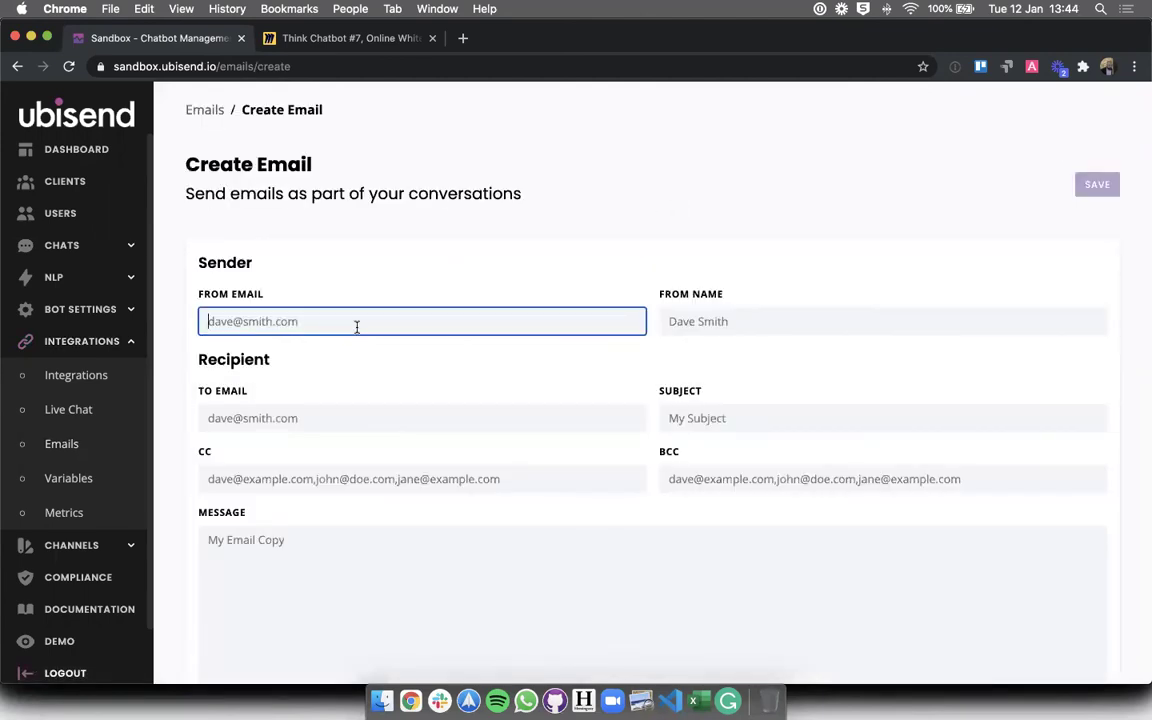
click(668, 321)
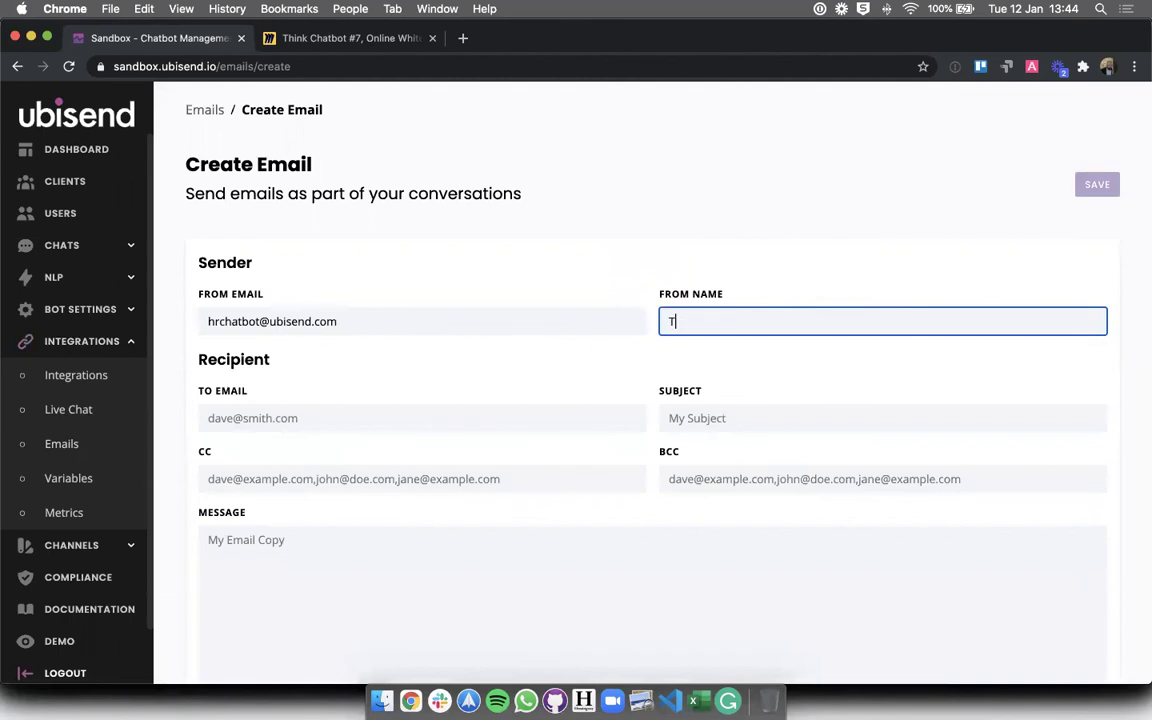
text(HR chatbot)
click(334, 424)
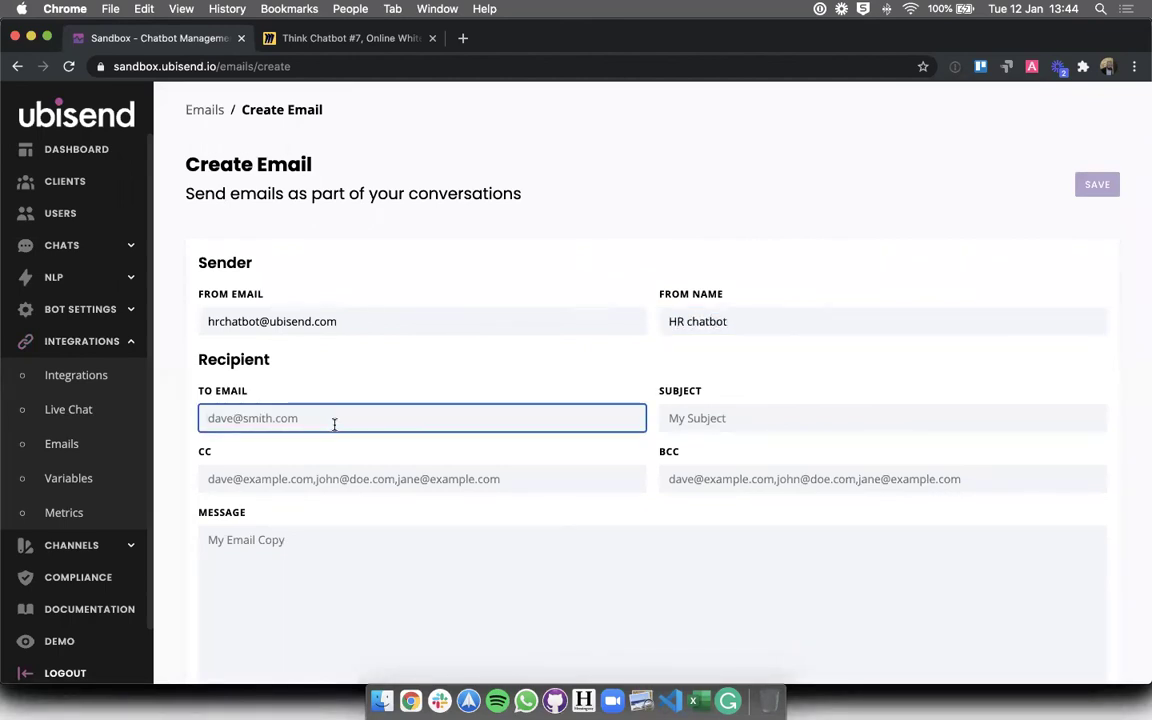
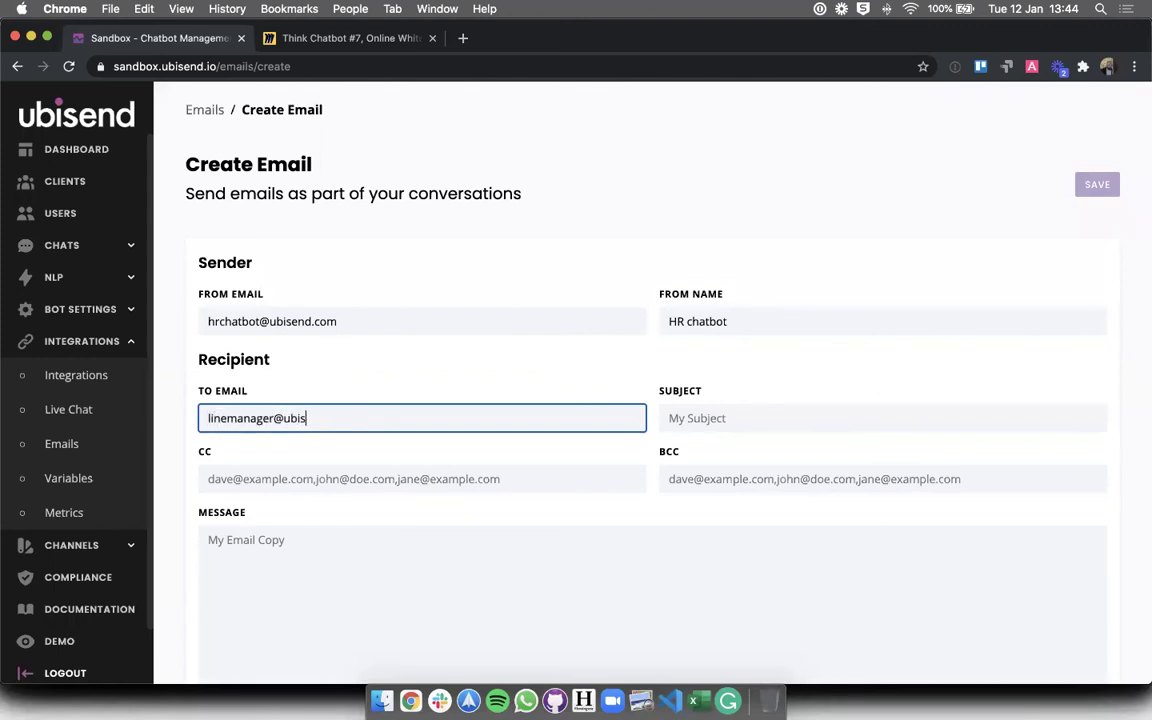
key(Tab)
text(You)
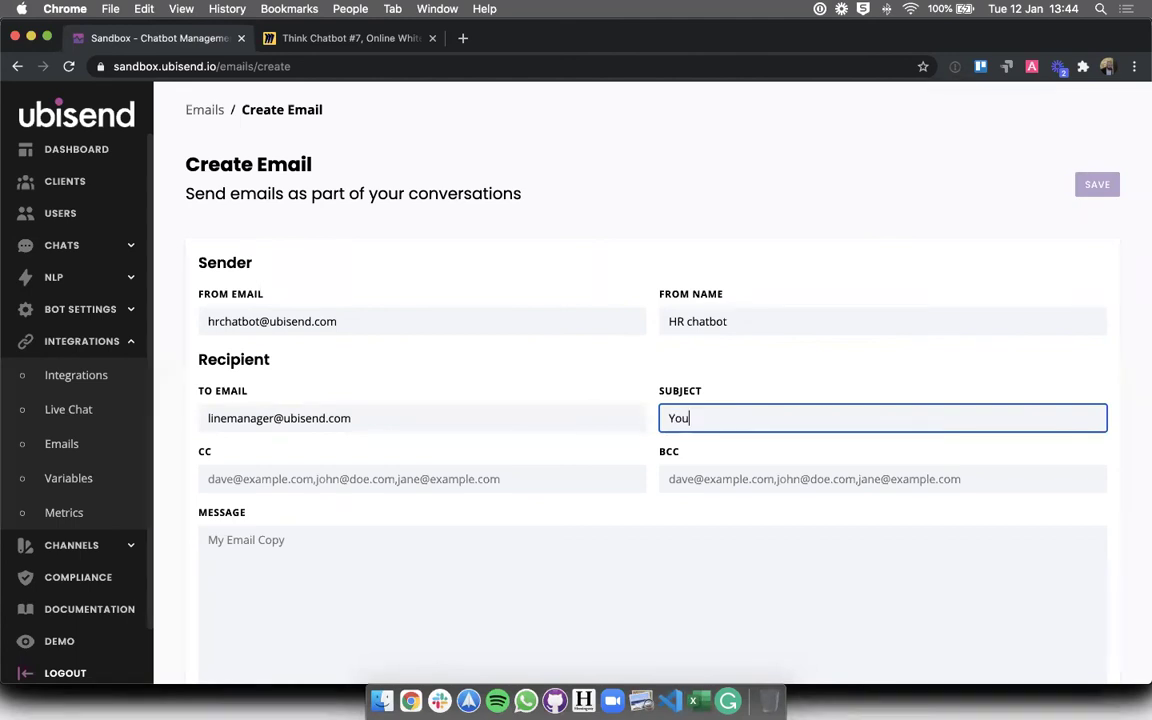
text(r employee is off sick)
- Write the body: 'Hello, Your employee, [name, is going to be off sick for up to 3 days starting today. Please be aware'
click(268, 547)
text(Hello,)
key(Return)
key(Return)
text(Your employee)
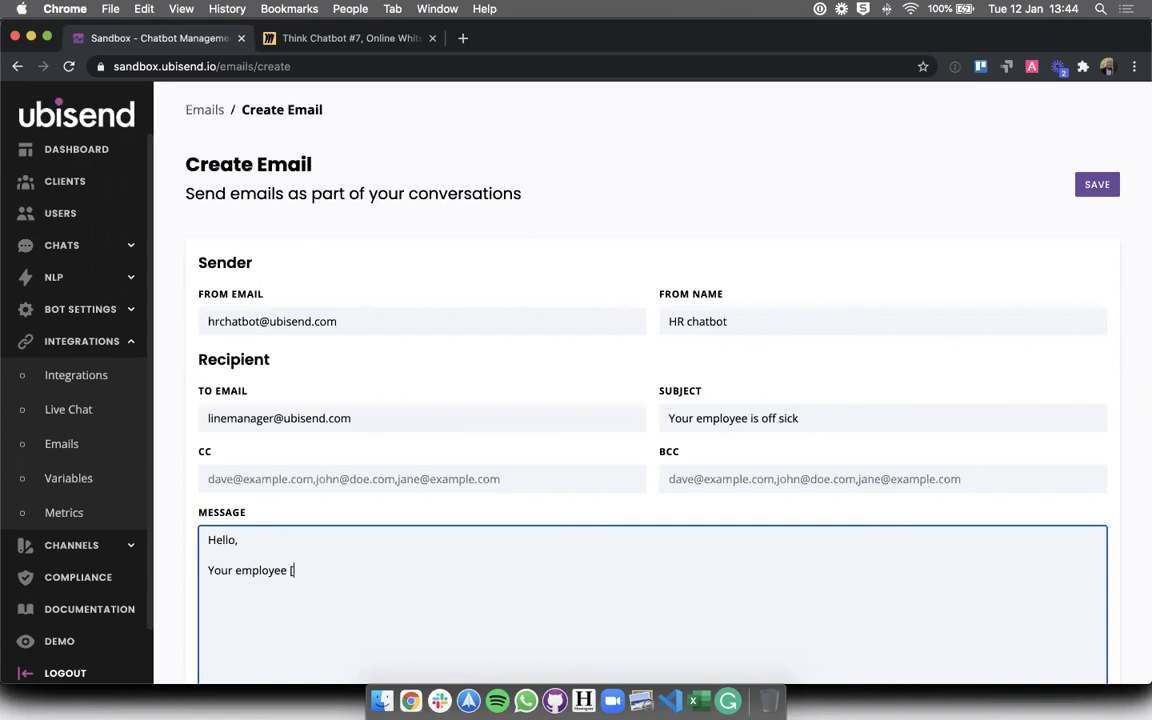
text([name)
click(286, 570)
text(,)
click(337, 572)
text(, is going to b)
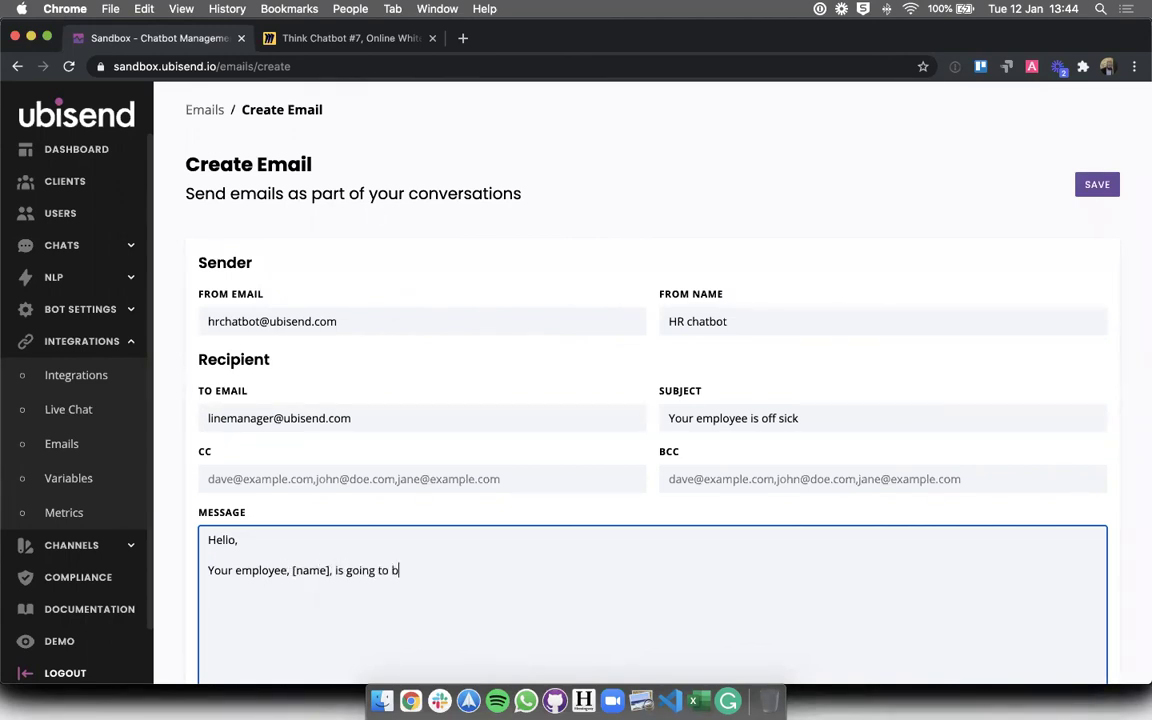
text(e off sick for up to 3 da)
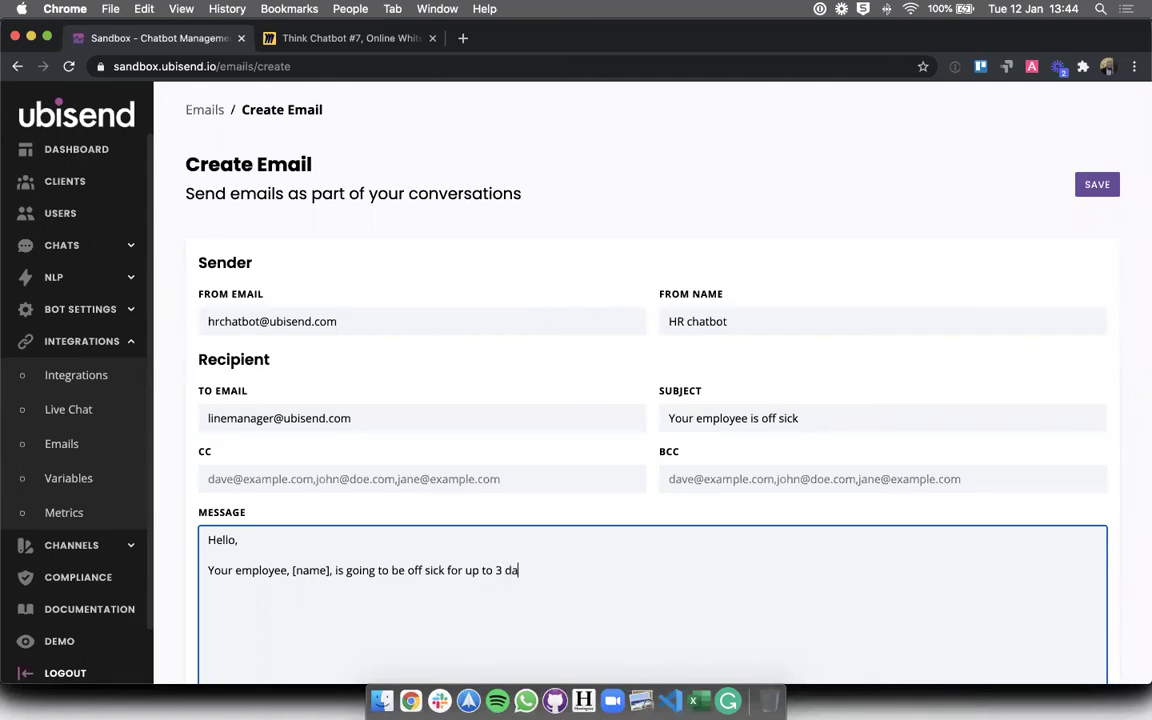
text(ys starting today)
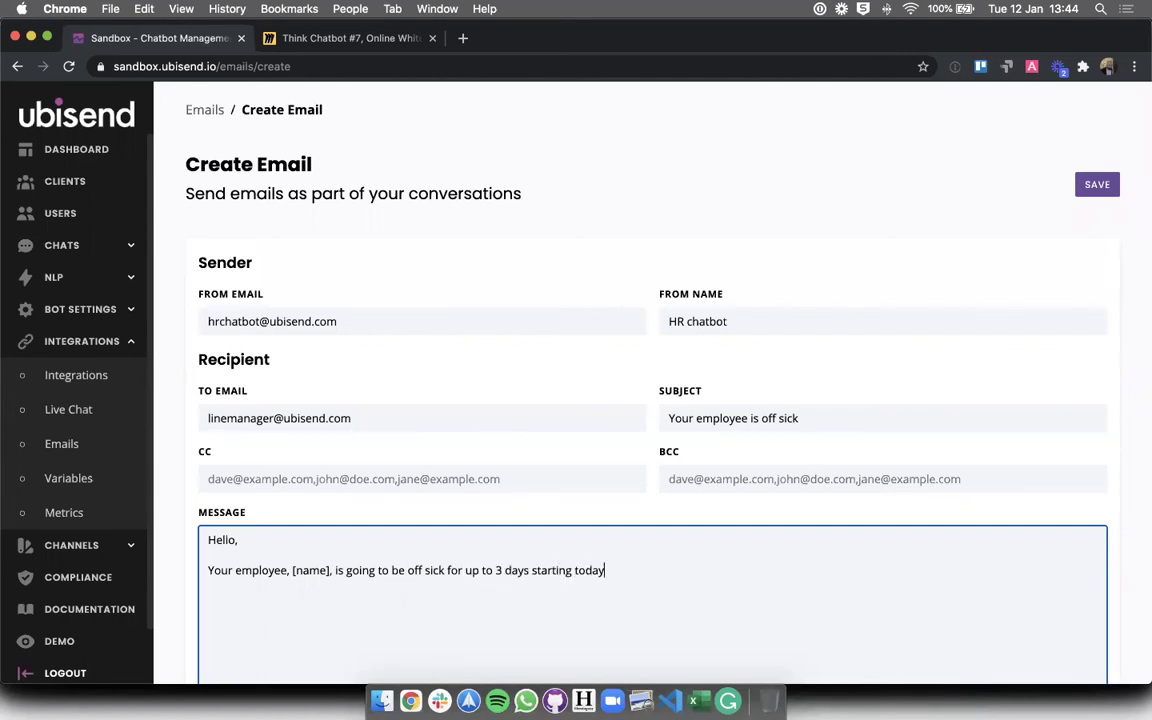
text(. Please be aware)
scroll(540, 664, down, 1)
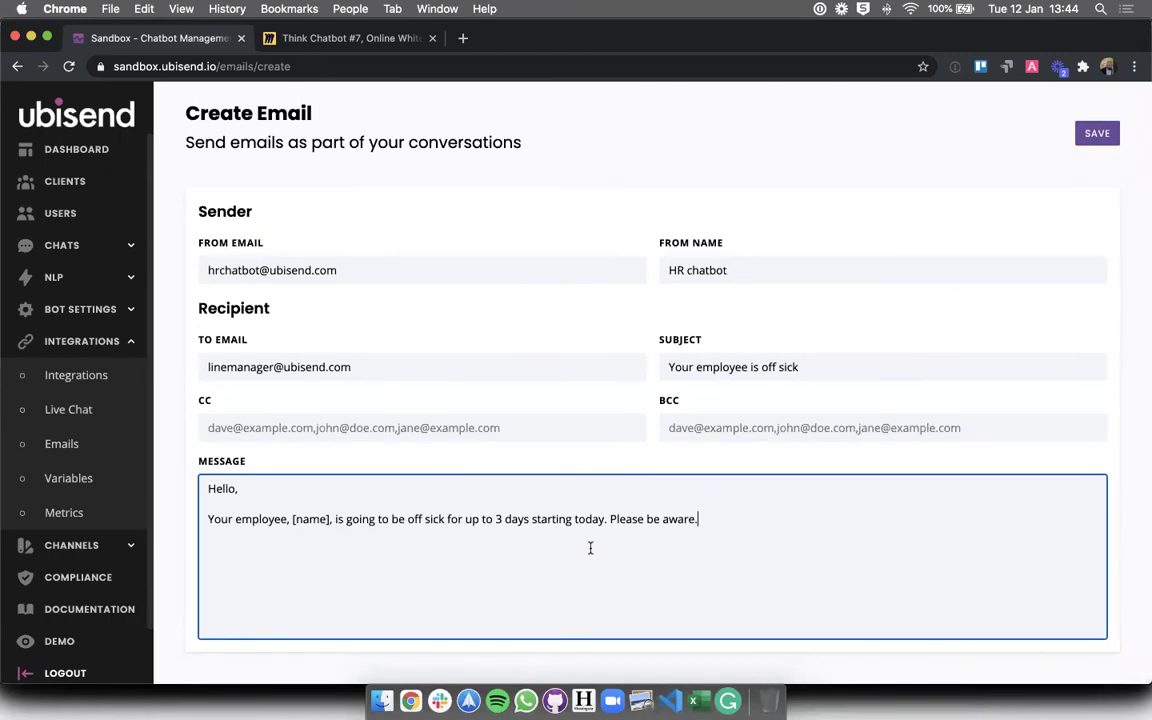
- Add a 'Self-certifying: [nariable]' line below the message, then delete it again
key(Return)
key(Return)
text(Self-cerv)
text(erti)
key(BackSpace)
key(BackSpace)
text(ifying: [)
text(n)
text(ariable])
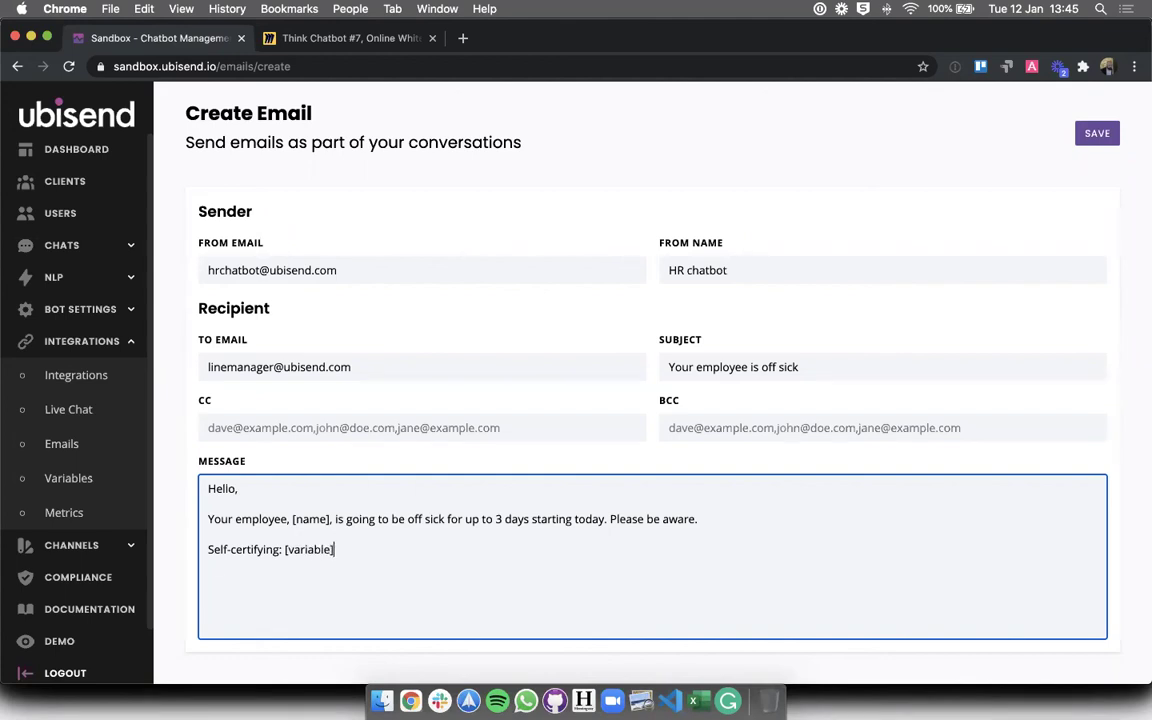
shift+click(728, 523)
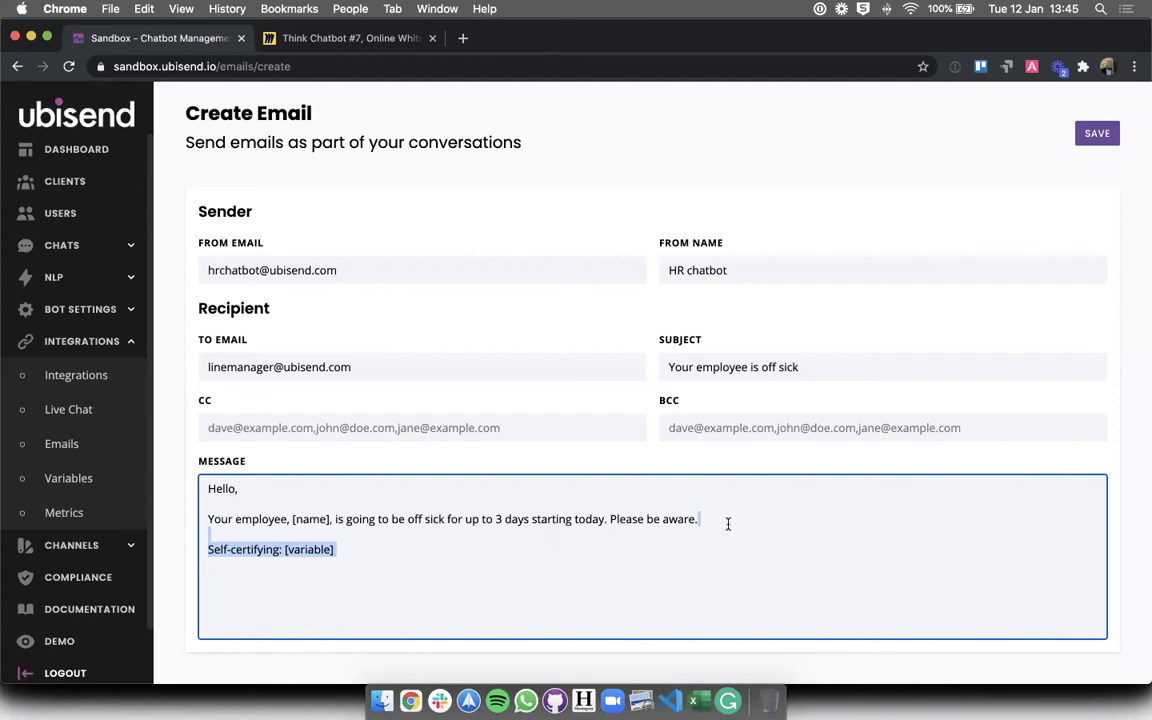
key(BackSpace)
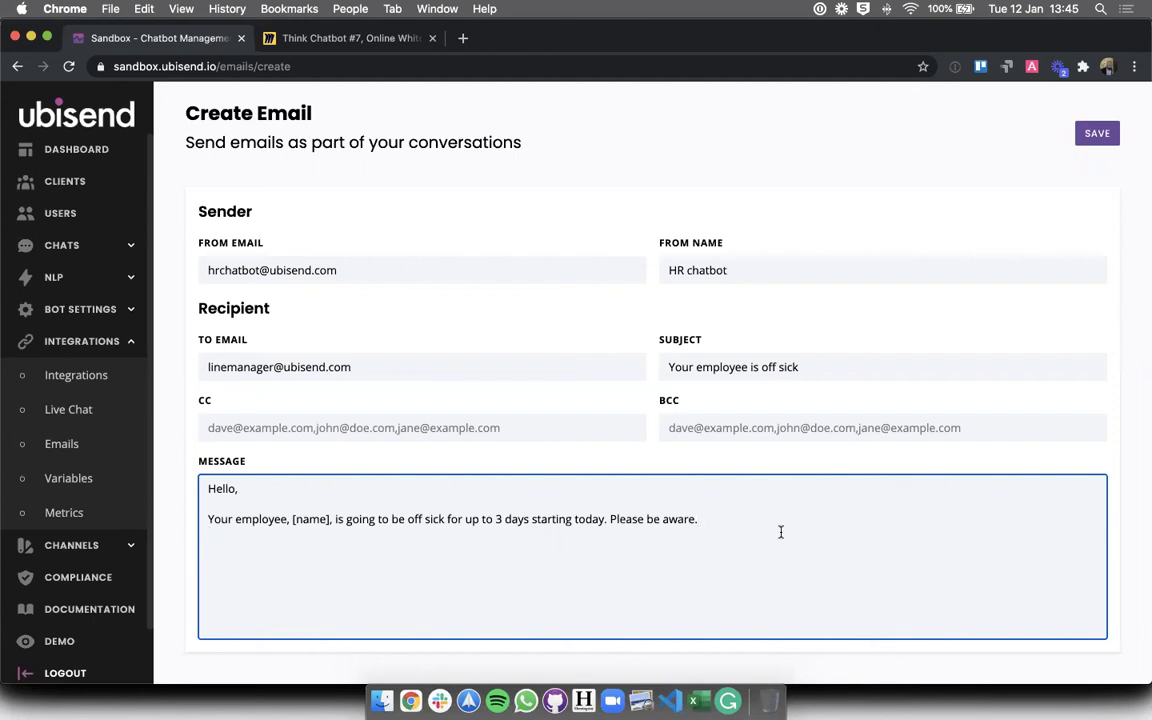
- Save the line manager email so it appears in the Emails list
scroll(780, 533, up, 2)
click(859, 290)
click(1097, 184)
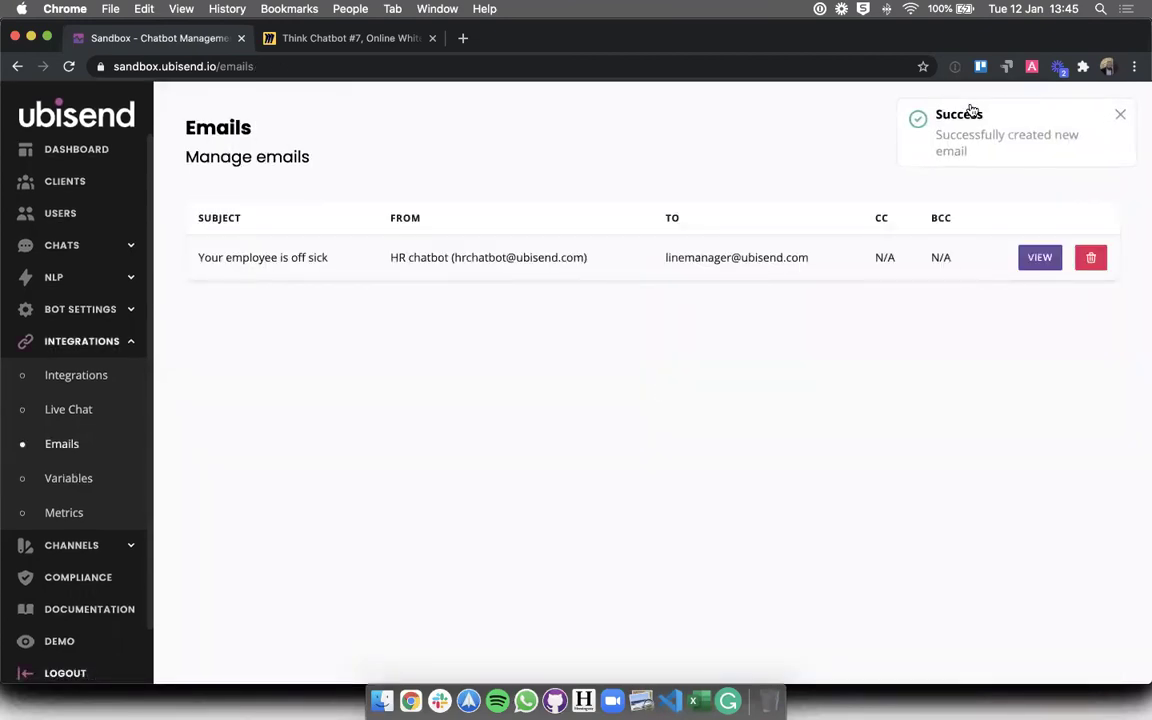
- Create a second email from 'HR chatbot' to HR and the line manager, subject 'Alert! Sick employee'
click(1086, 150)
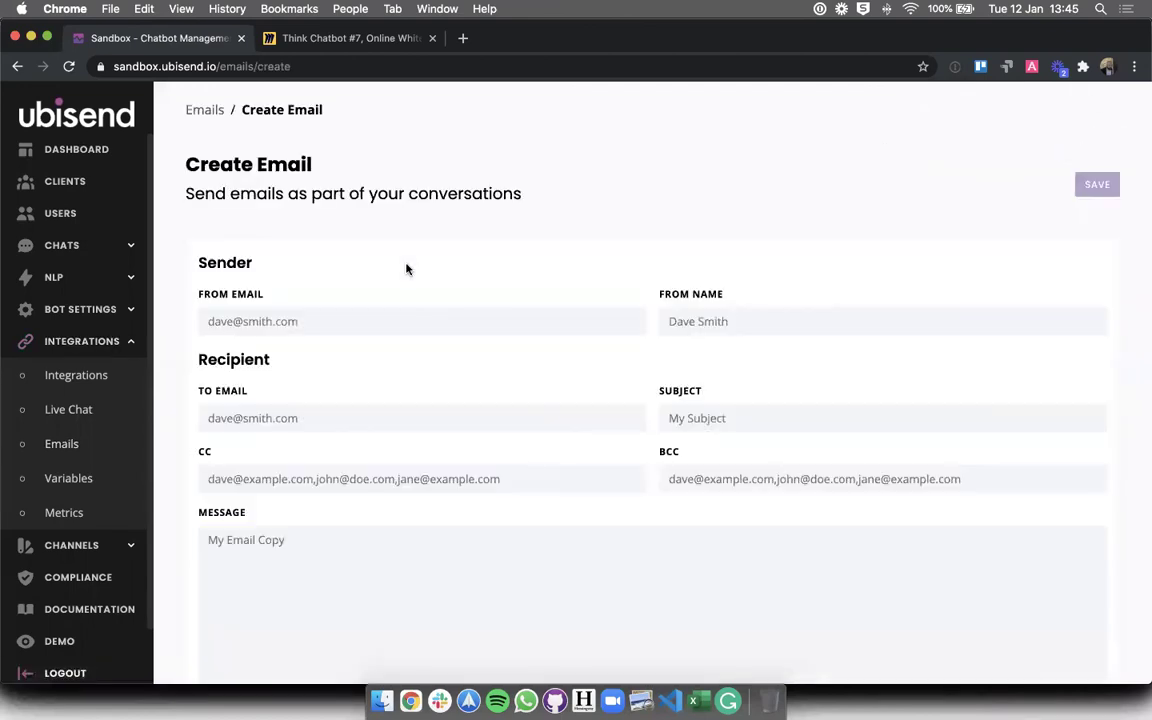
click(264, 308)
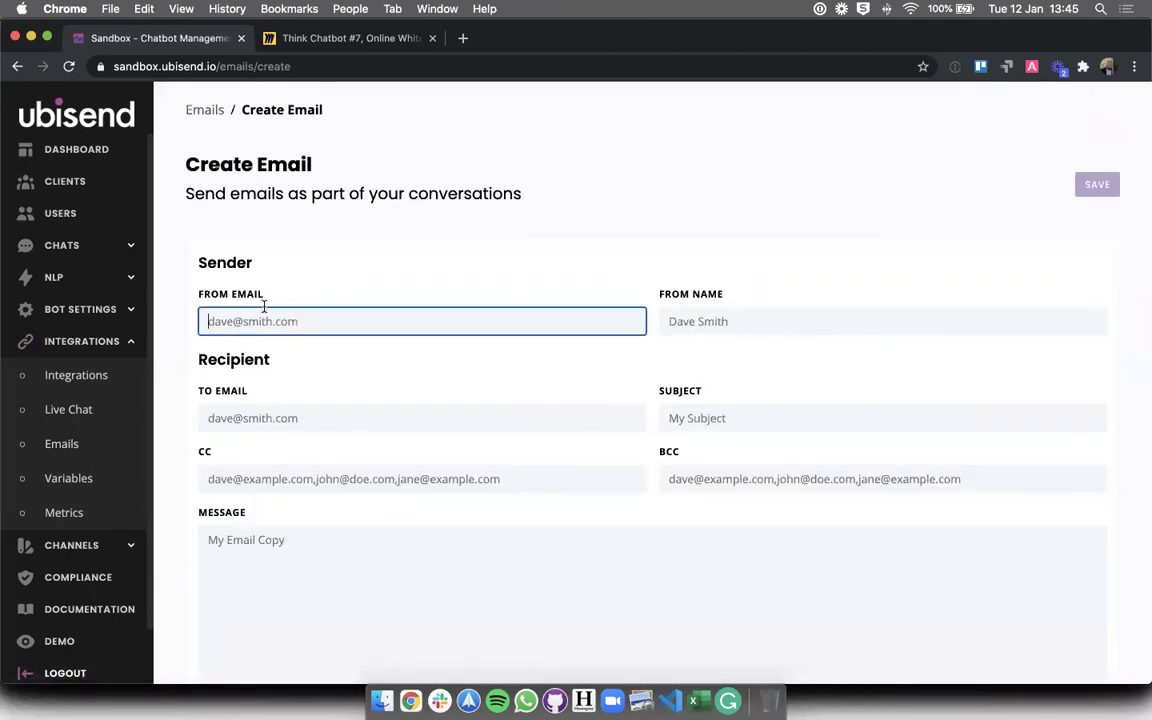
key(Tab)
text(HR chatbot)
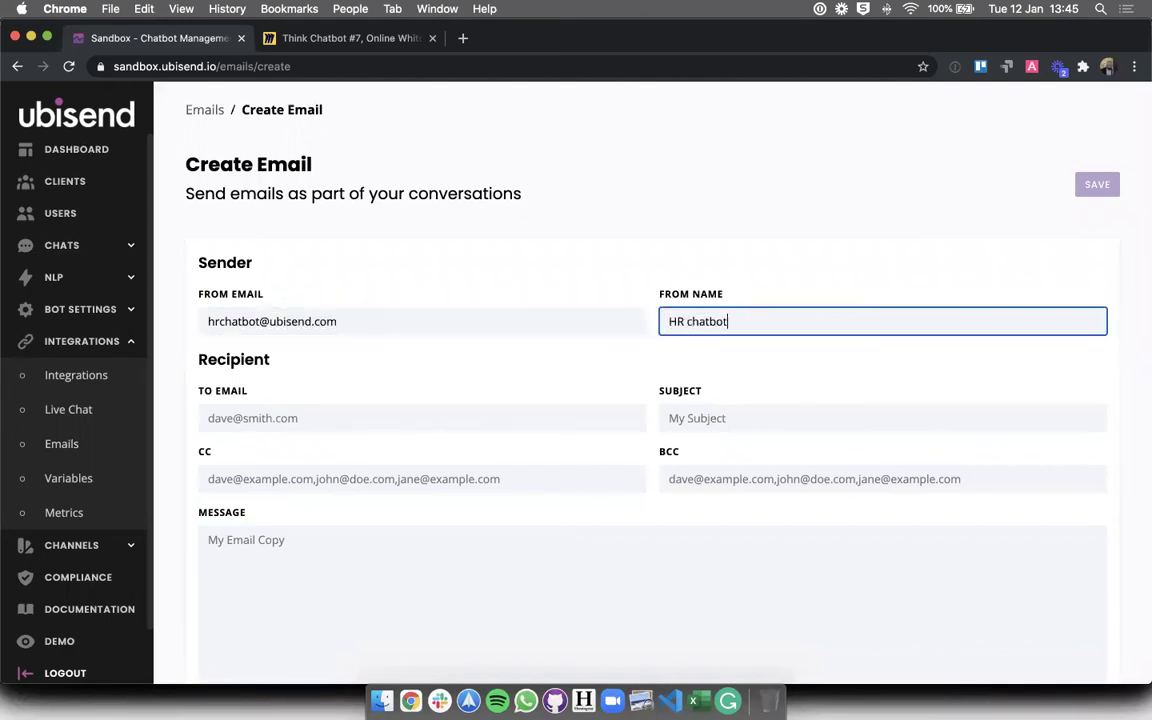
key(Tab)
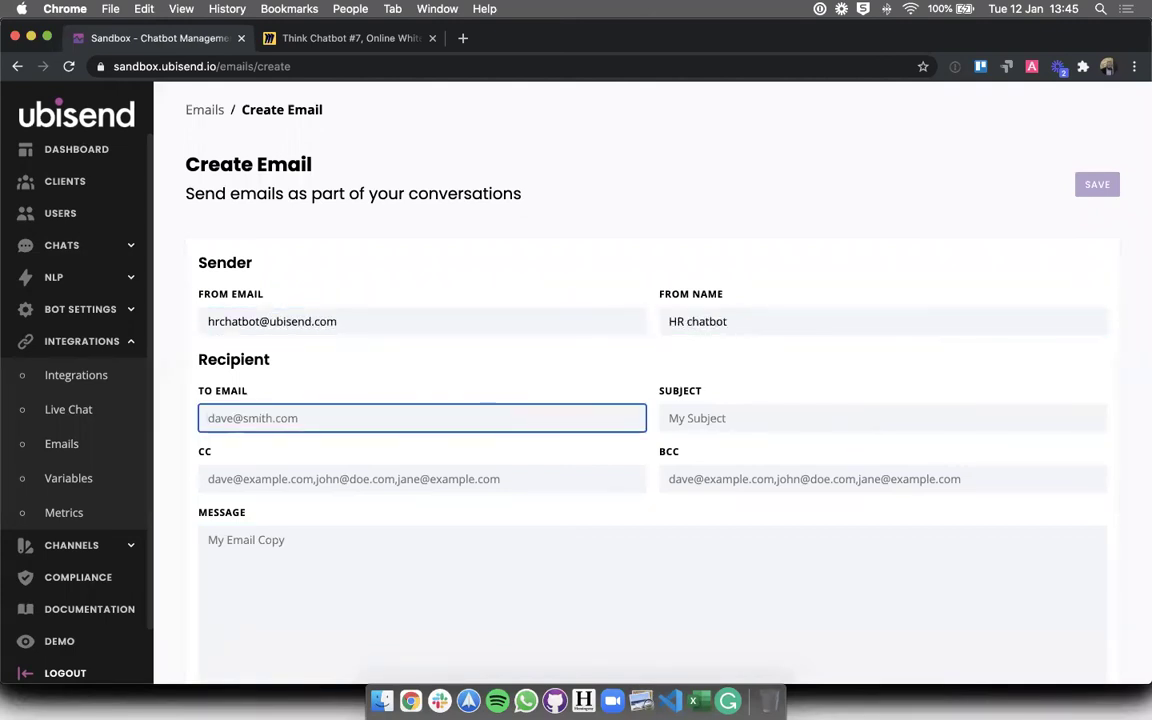
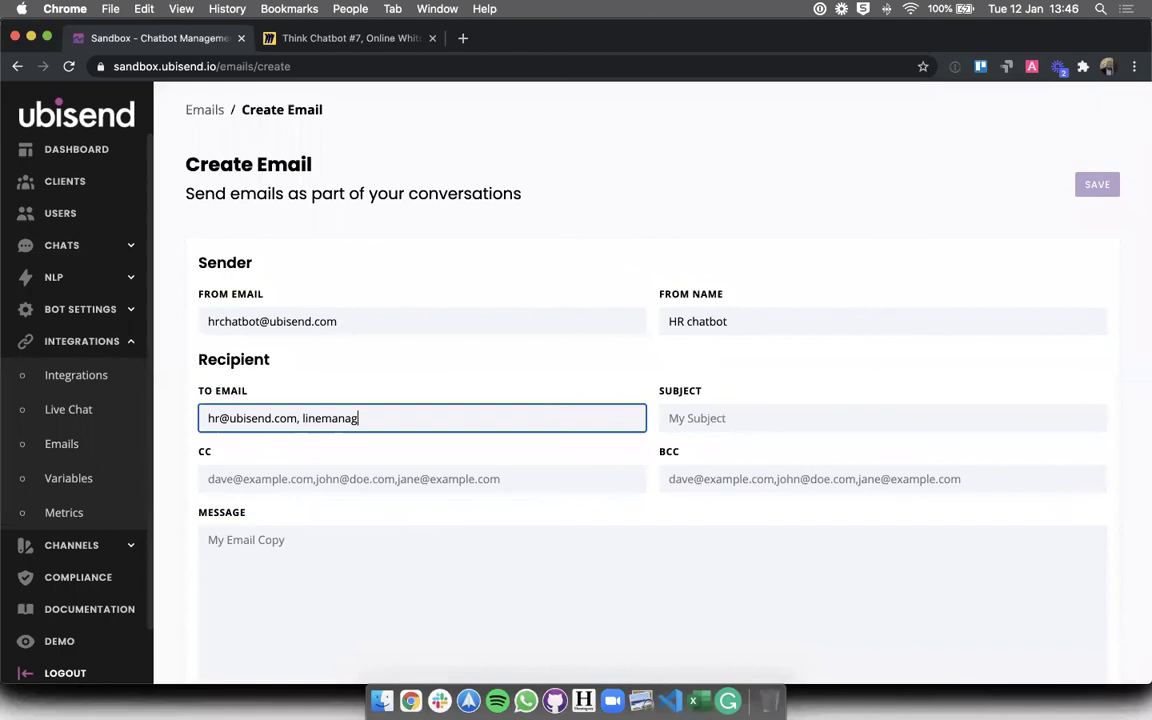
key(Tab)
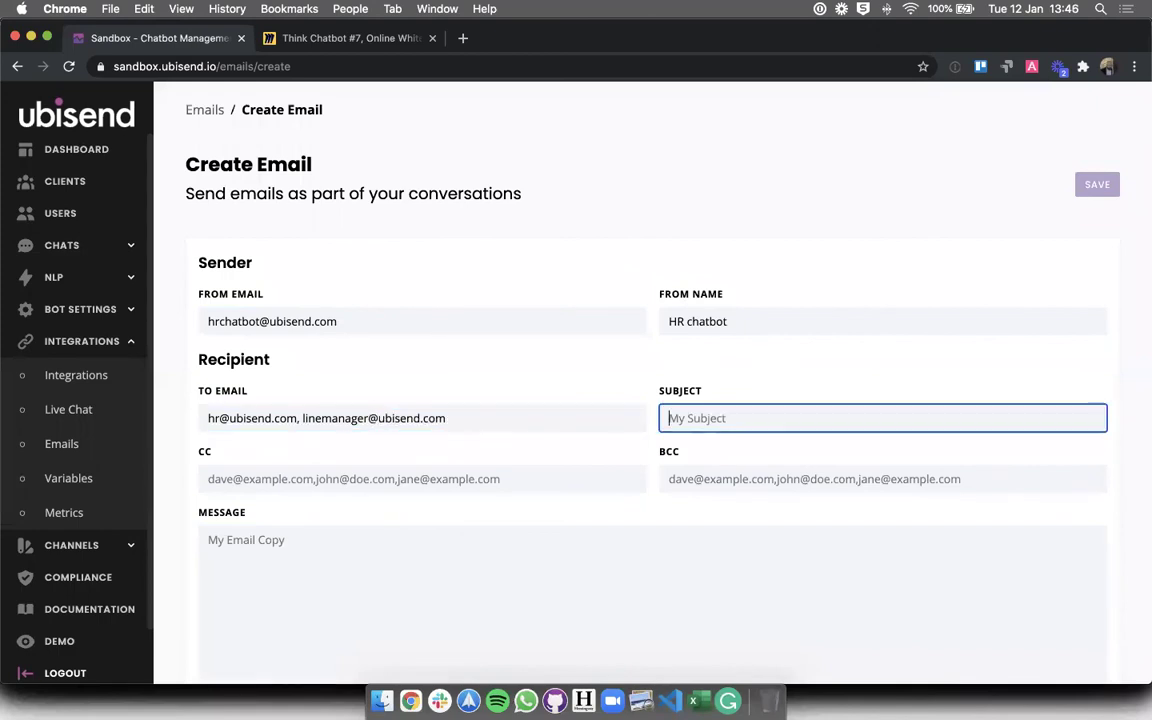
text(Alert! Sick employee)
- Write the HR message: [name] off sick quite a while, back by {{comebackdate}}, please inform relevant parties
key(Tab)
key(Tab)
key(Tab)
text(Hello HR,  )
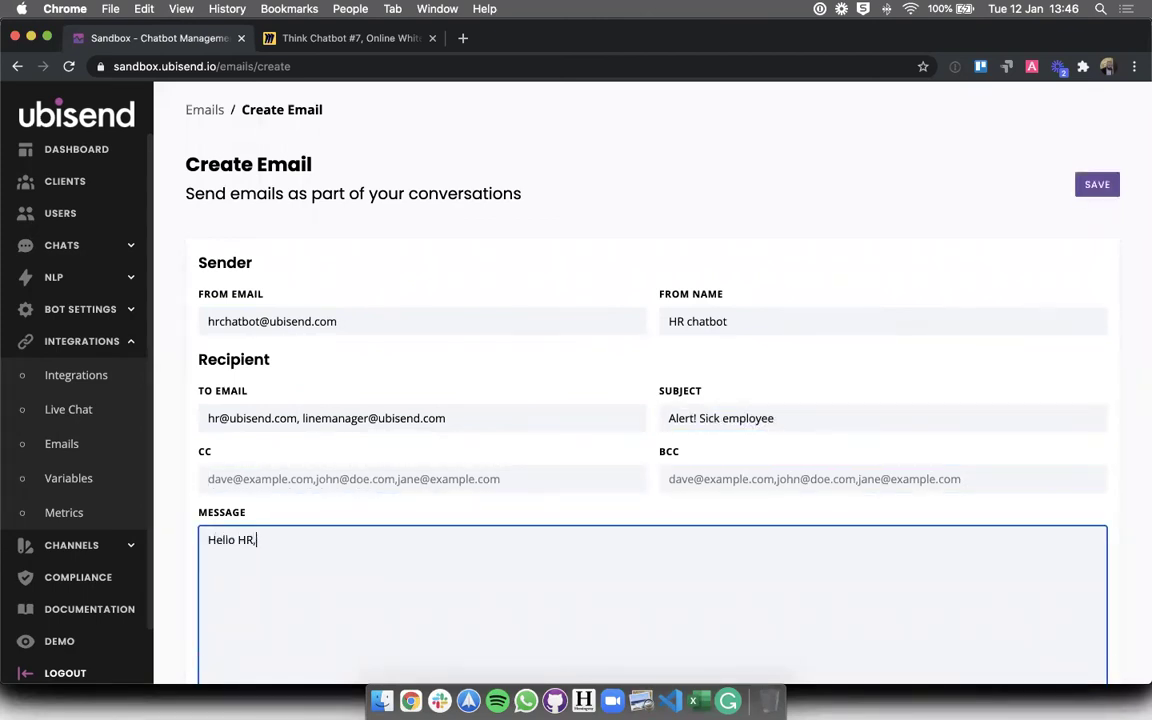
text(This employee, [name])
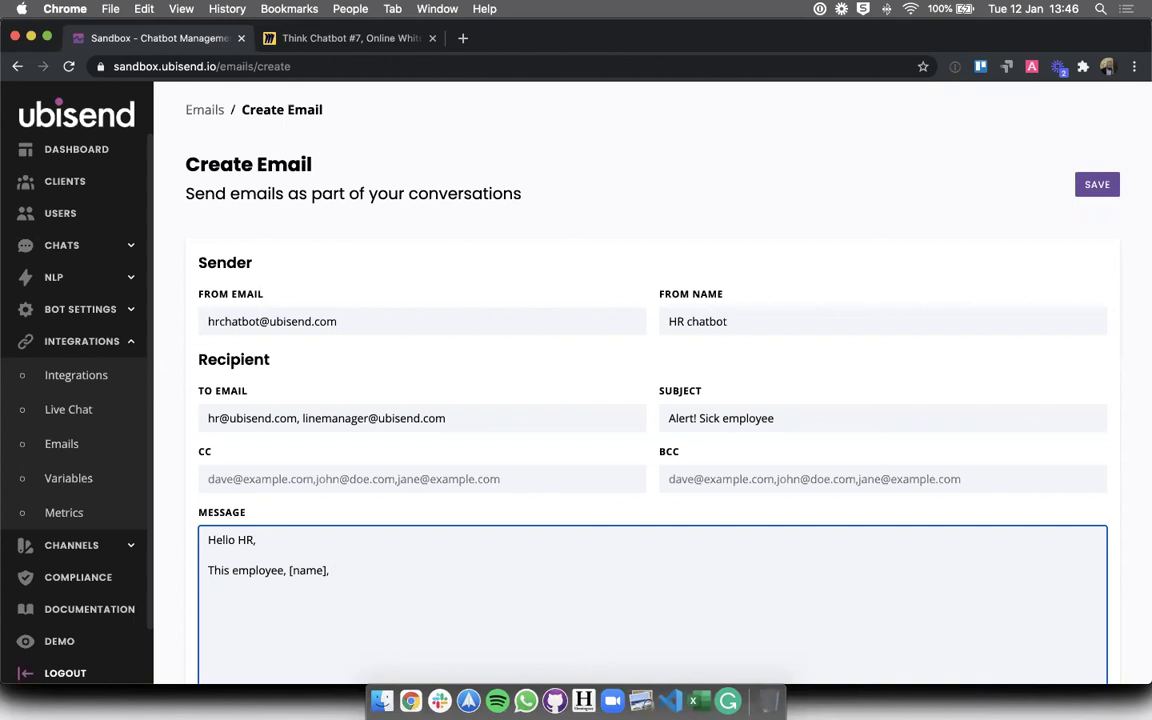
text(, will be off sick for a)
key(BackSpace)
text(quite a whi)
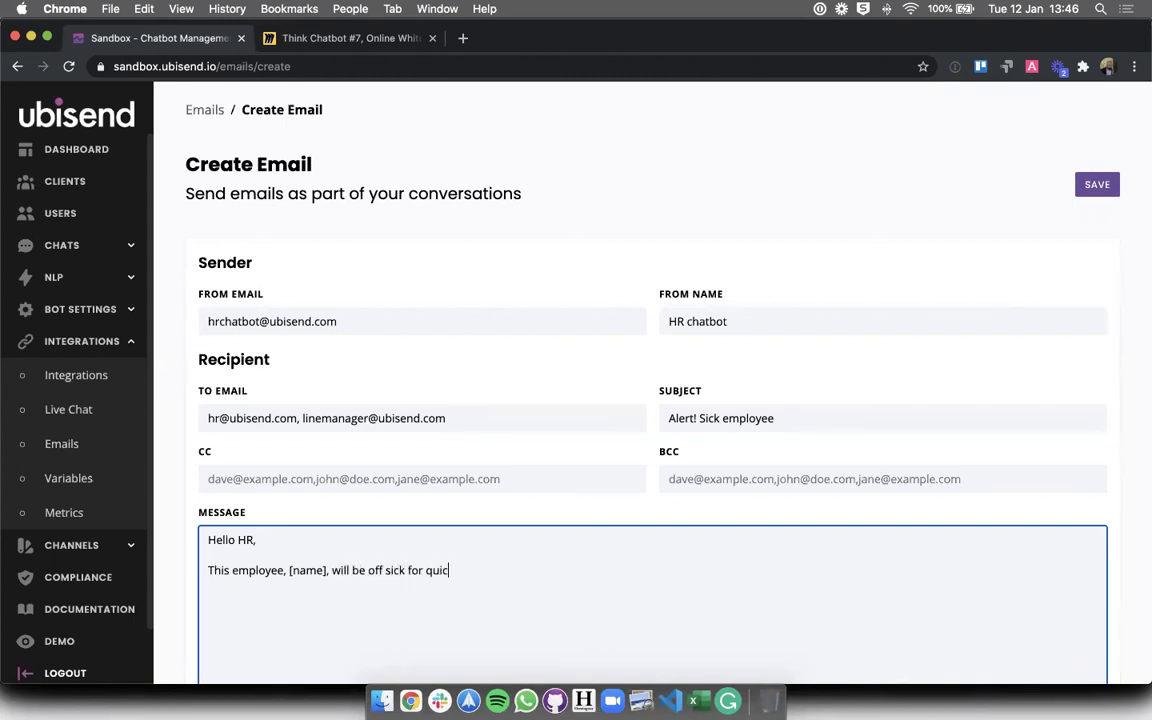
text(le. They expect to be back by {{)
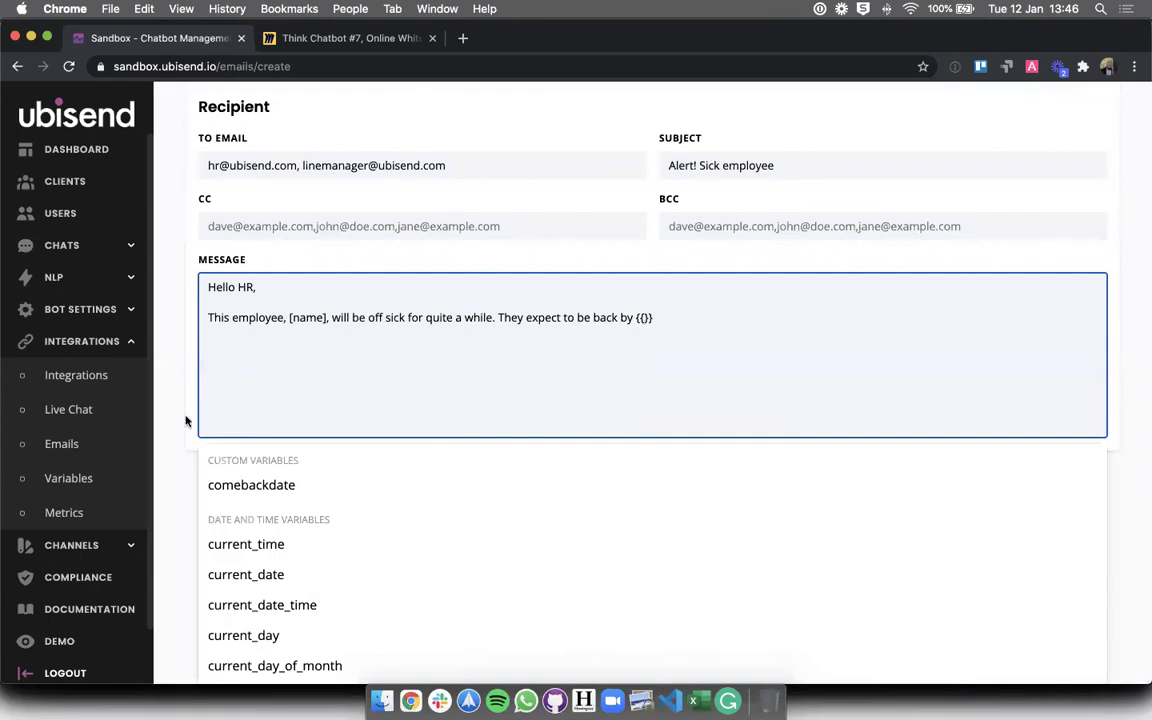
click(240, 483)
text(. Please inform the reelv)
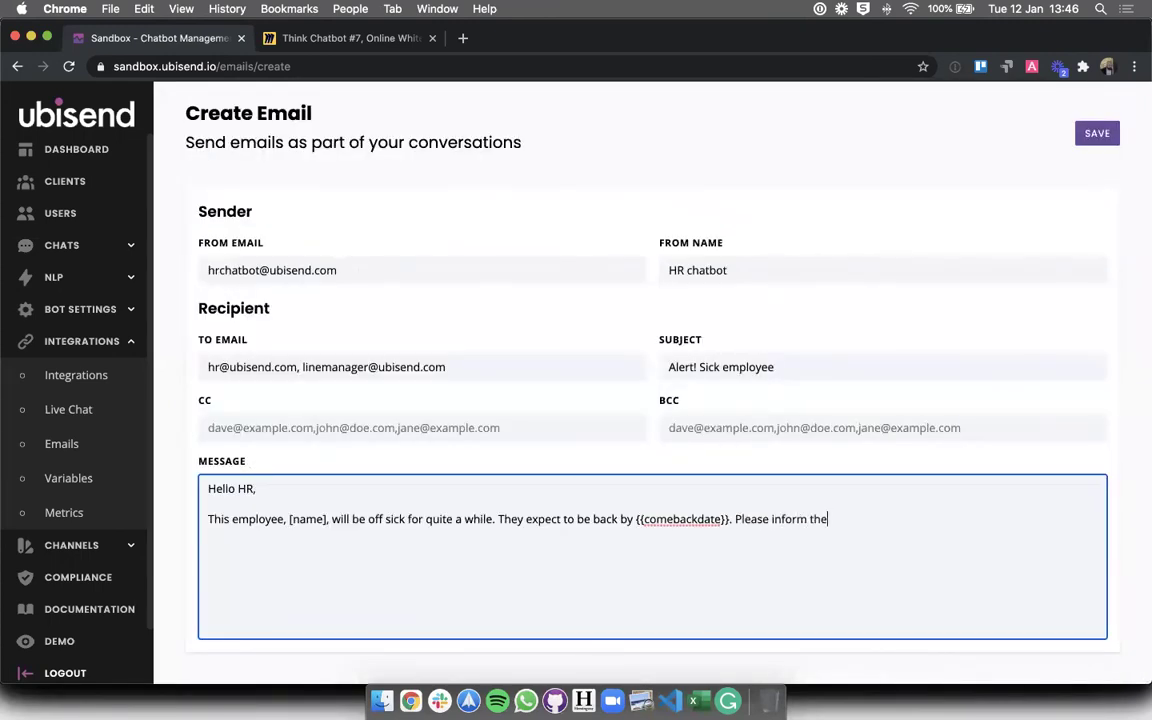
key(BackSpace)
text(levan part)
key(BackSpace)
key(BackSpace)
key(BackSpace)
text(t par)
key(BackSpace)
key(BackSpace)
text(arties.)
- After the save error, remove the line manager from the recipients and save the email
scroll(815, 400, up, 2)
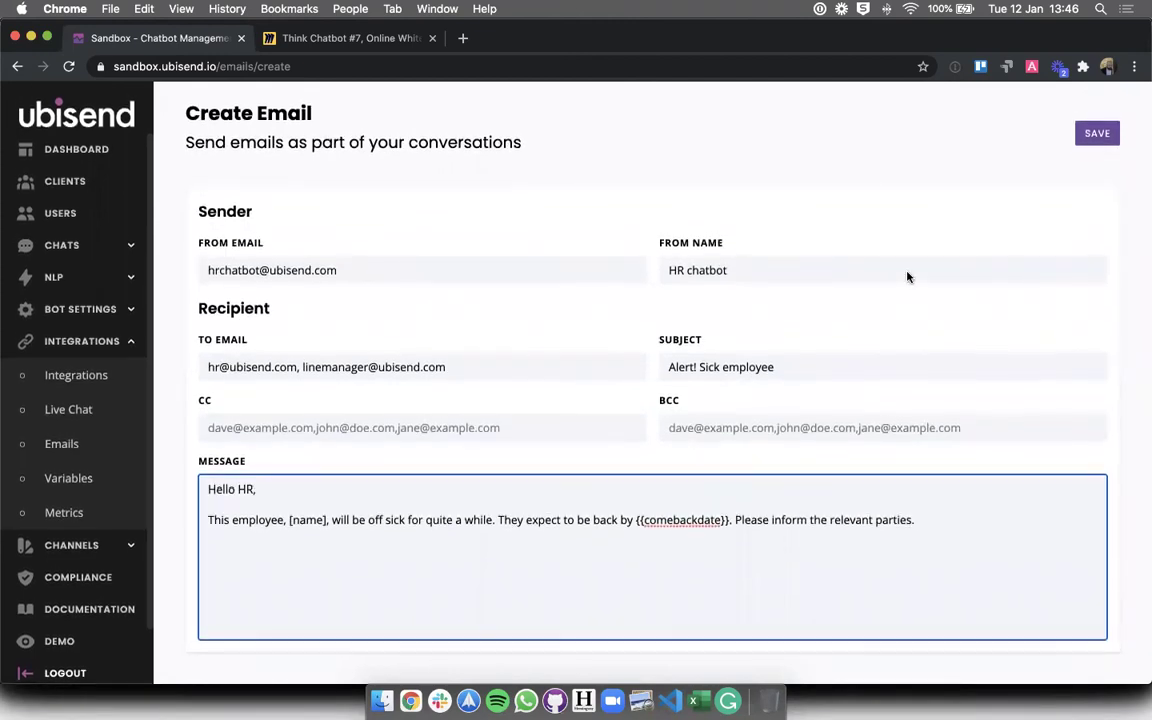
click(1102, 188)
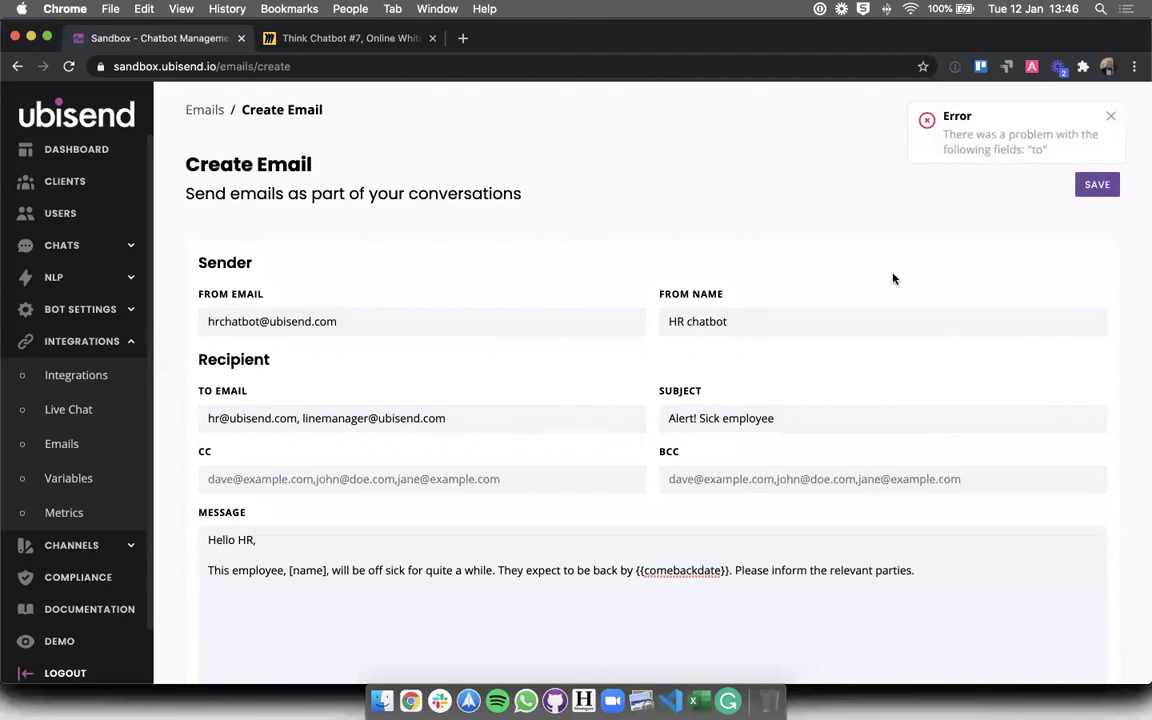
click(297, 418)
key(shift+super+Right)
key(BackSpace)
click(1093, 184)
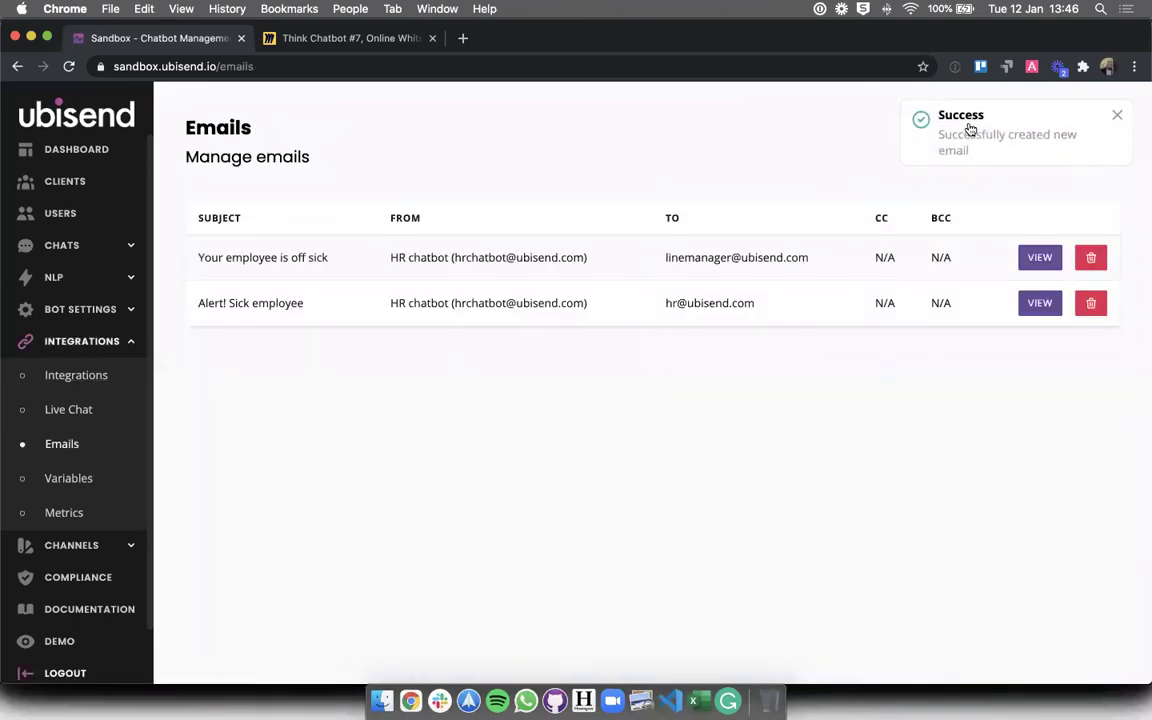
- Open the Sickness leave request conversation in the builder
click(87, 248)
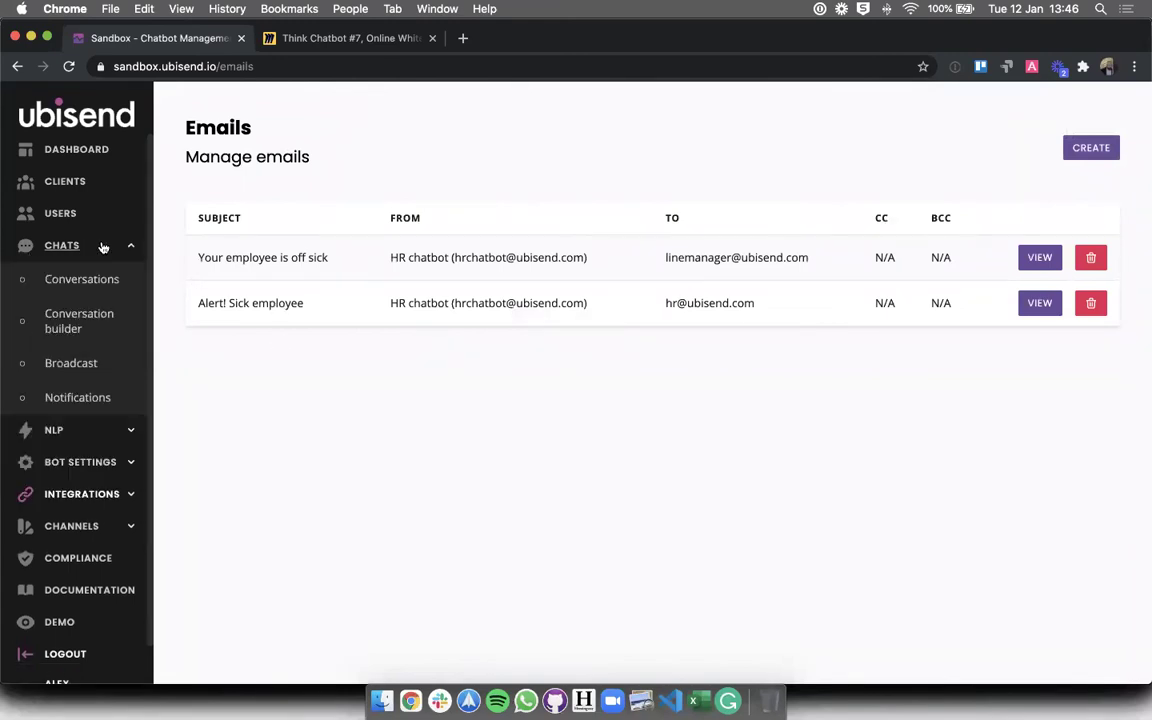
click(89, 330)
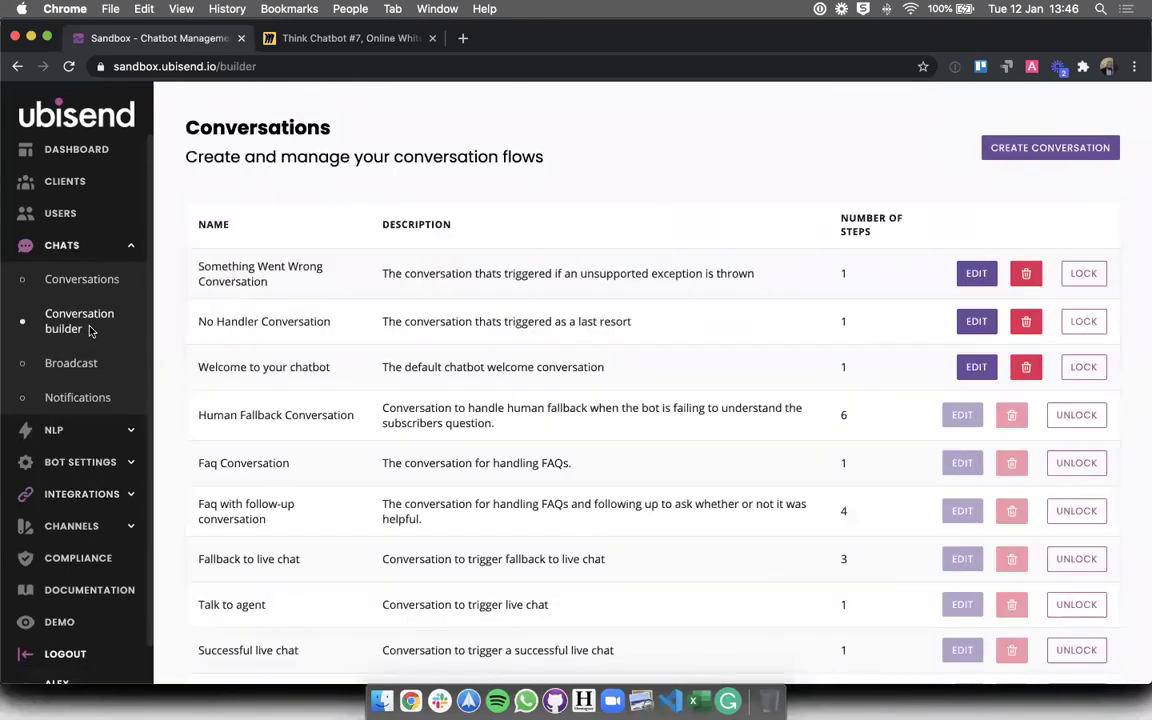
scroll(89, 330, down, 3)
click(969, 637)
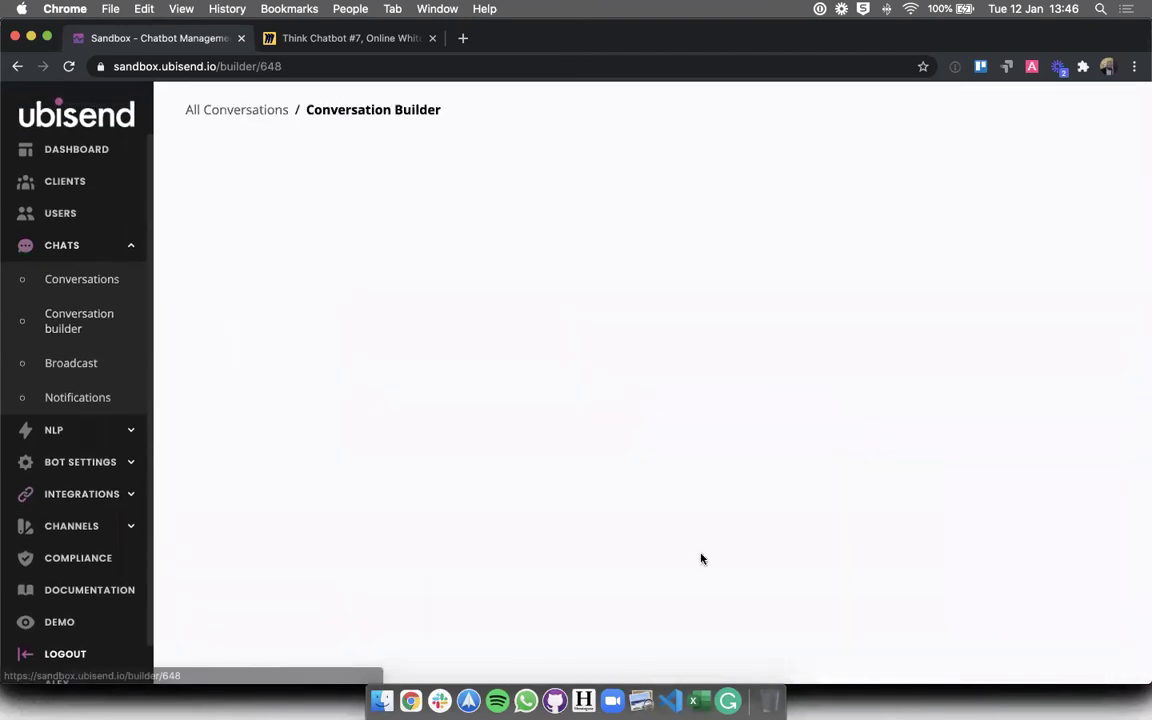
scroll(701, 557, down, 5)
scroll(701, 557, down, 10)
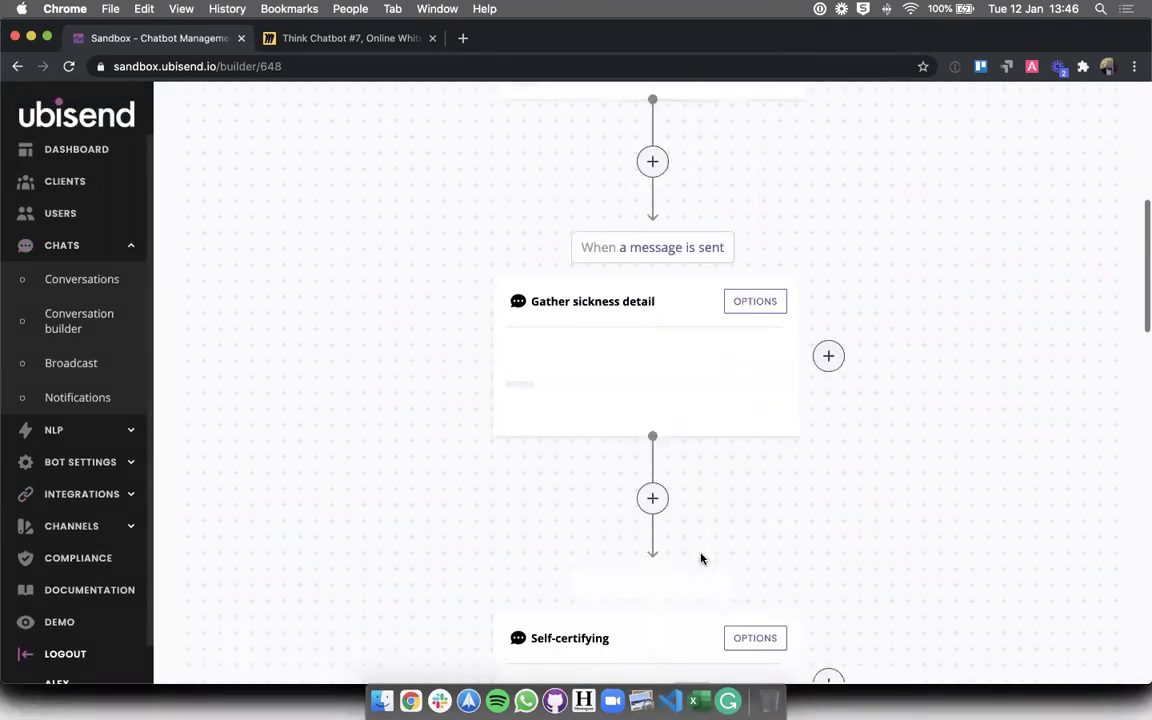
scroll(702, 557, up, 5)
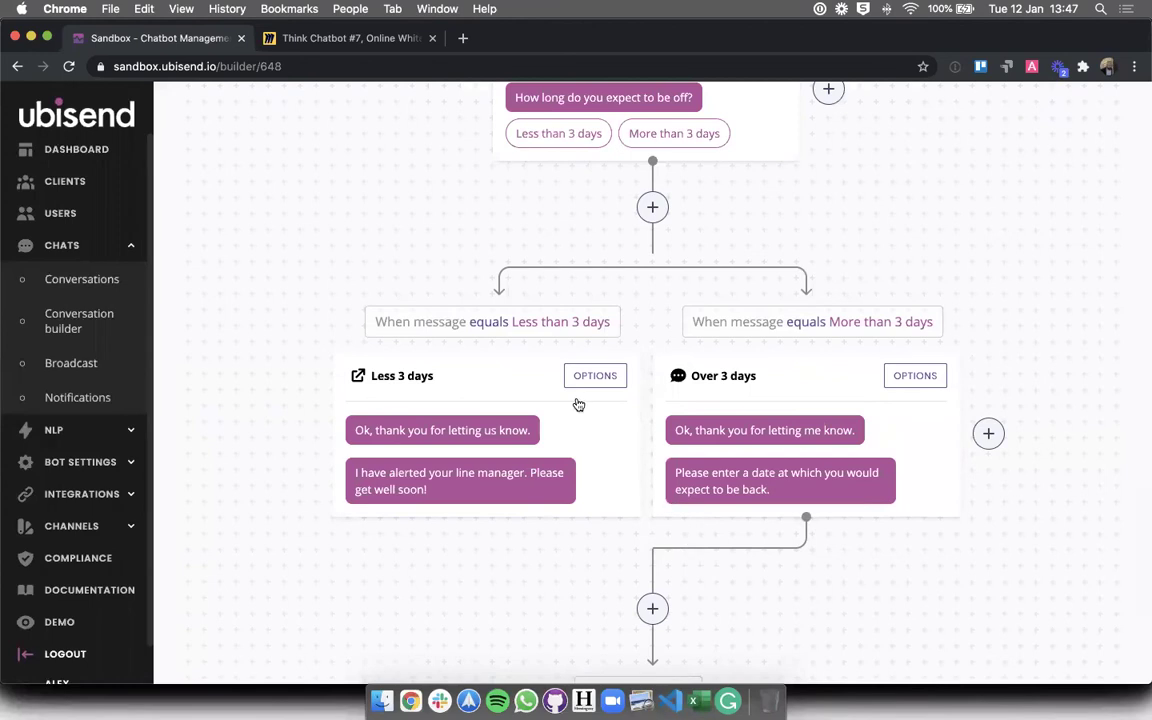
- Attach the 'Your employee is off sick' email to the Less 3 days step
click(588, 376)
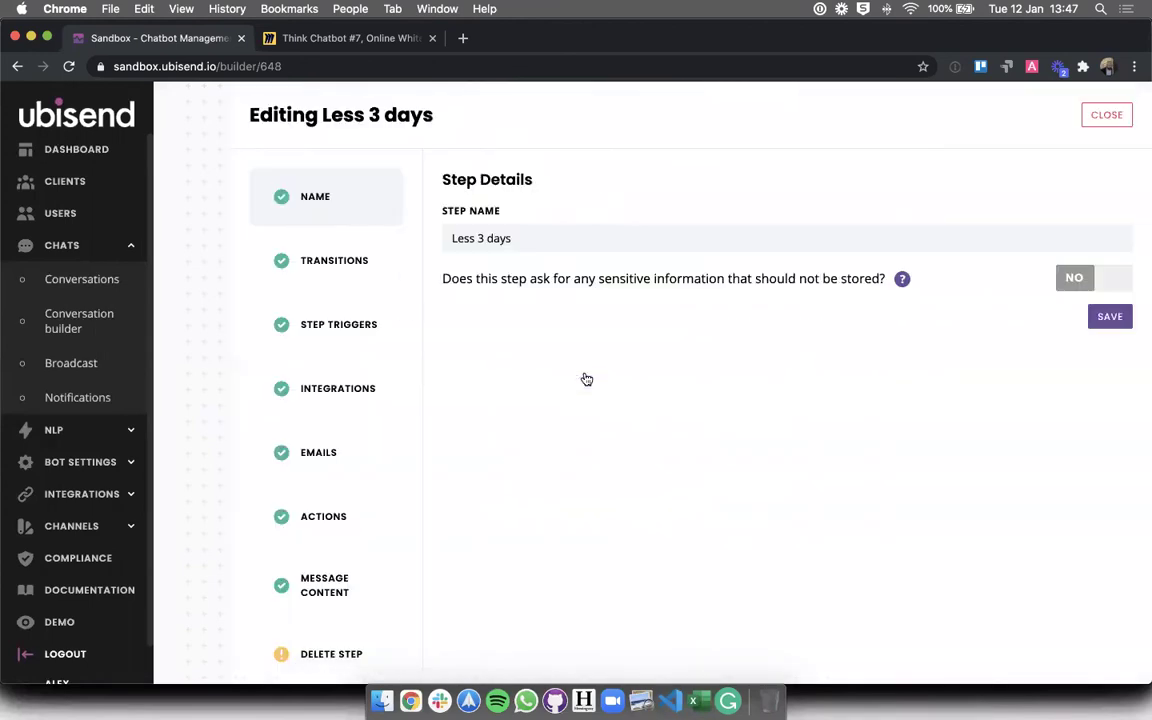
click(305, 454)
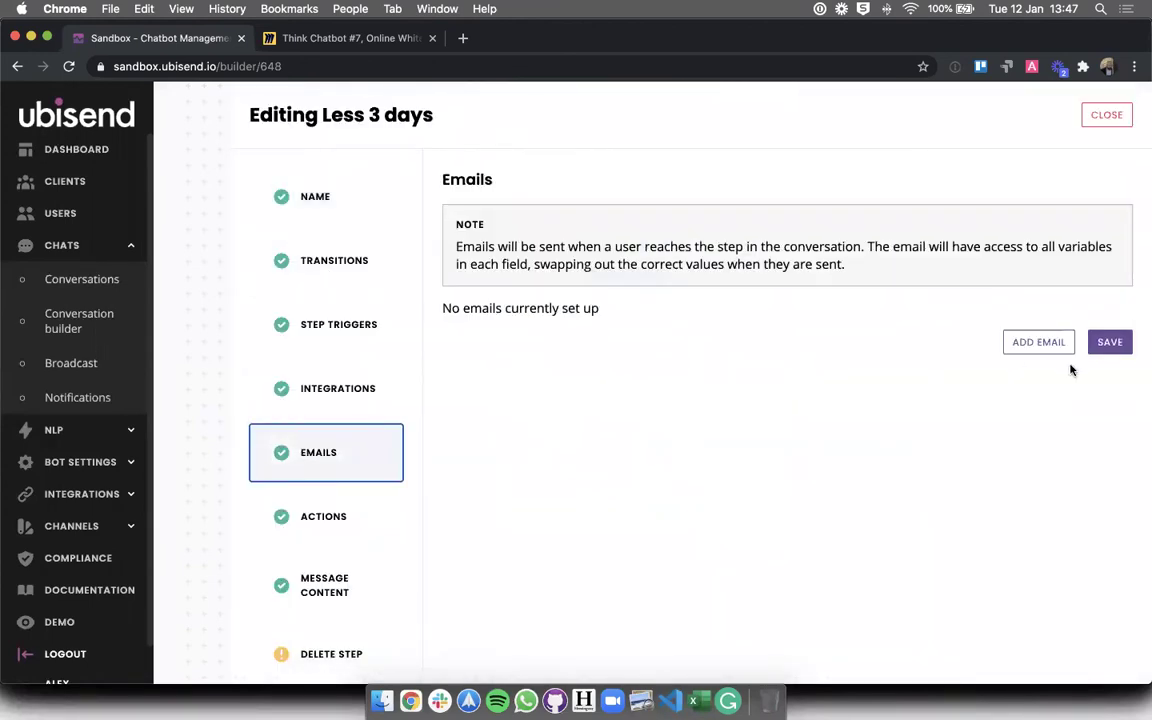
click(1038, 342)
click(593, 313)
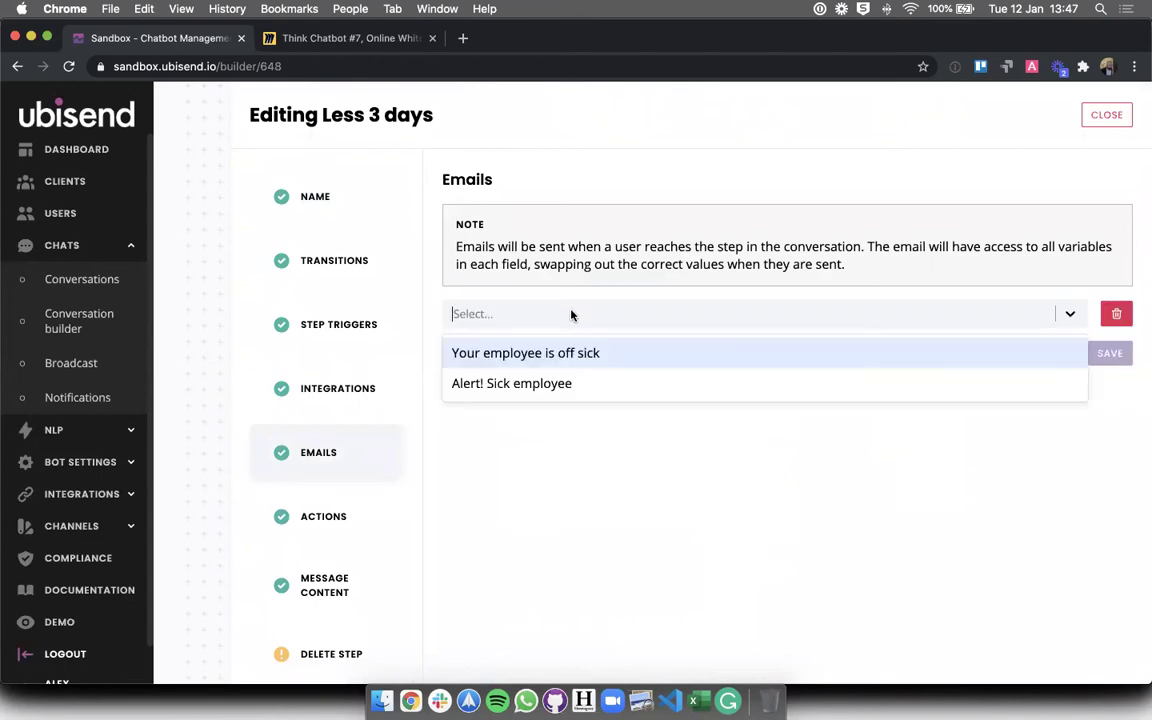
click(505, 358)
click(1105, 354)
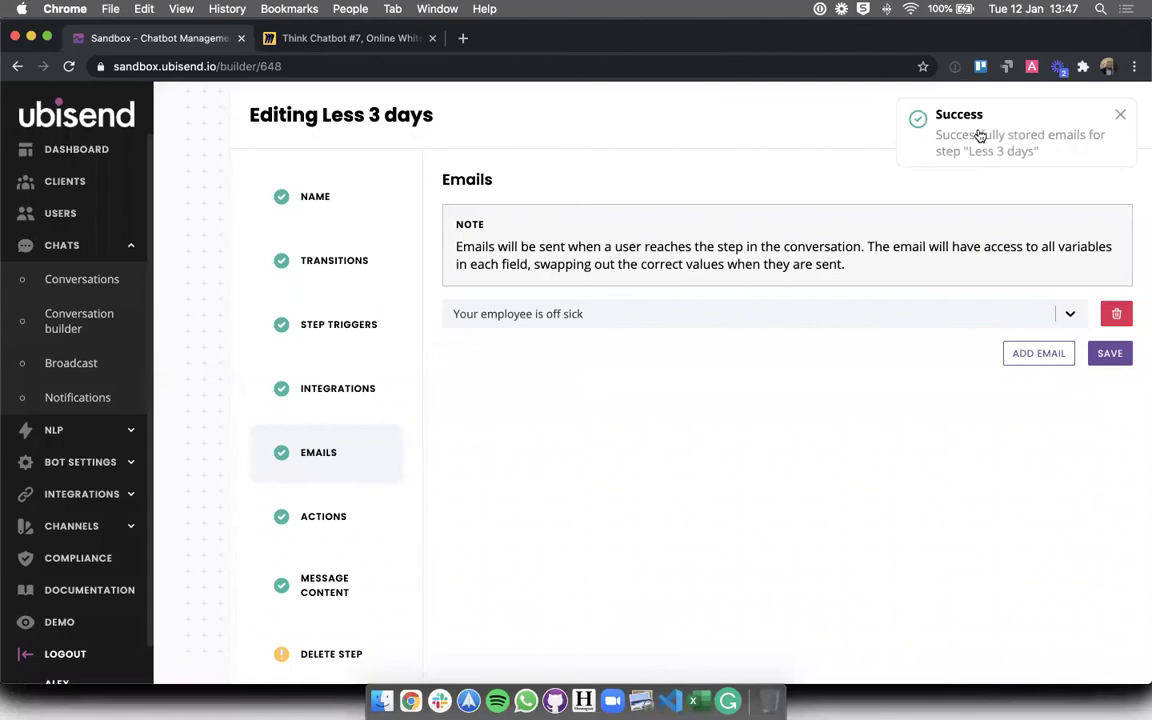
click(1106, 115)
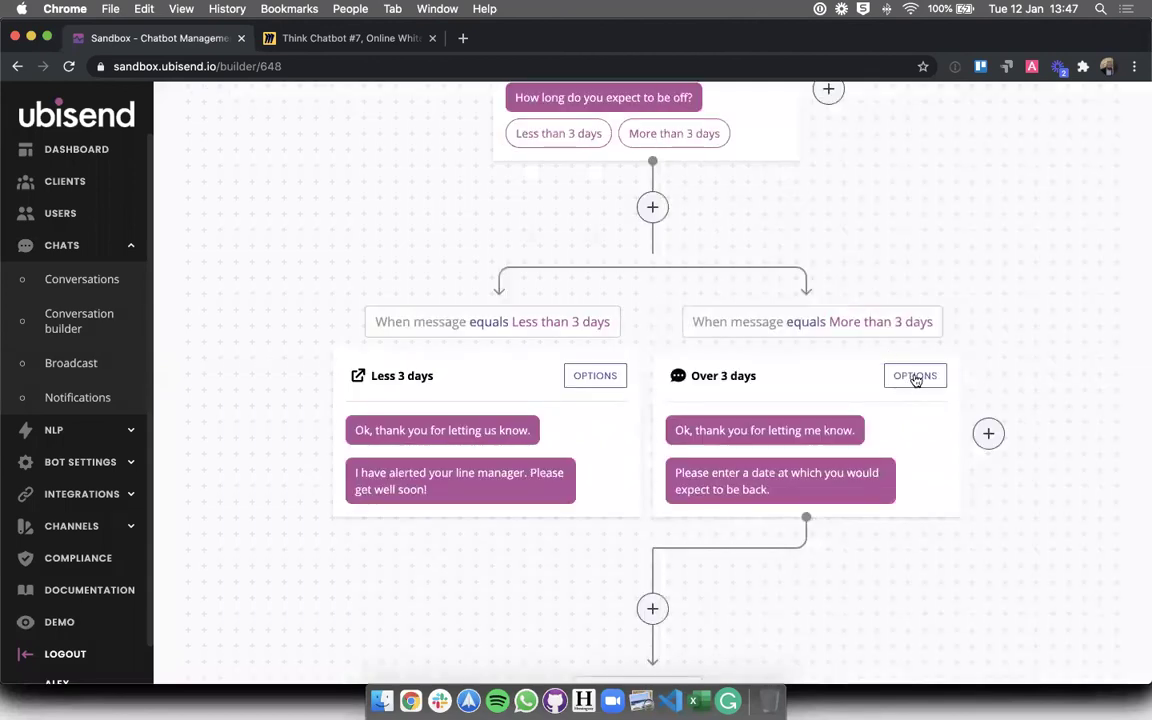
- Attach the 'Alert! Sick employee' email to the Over 3 days step
click(914, 377)
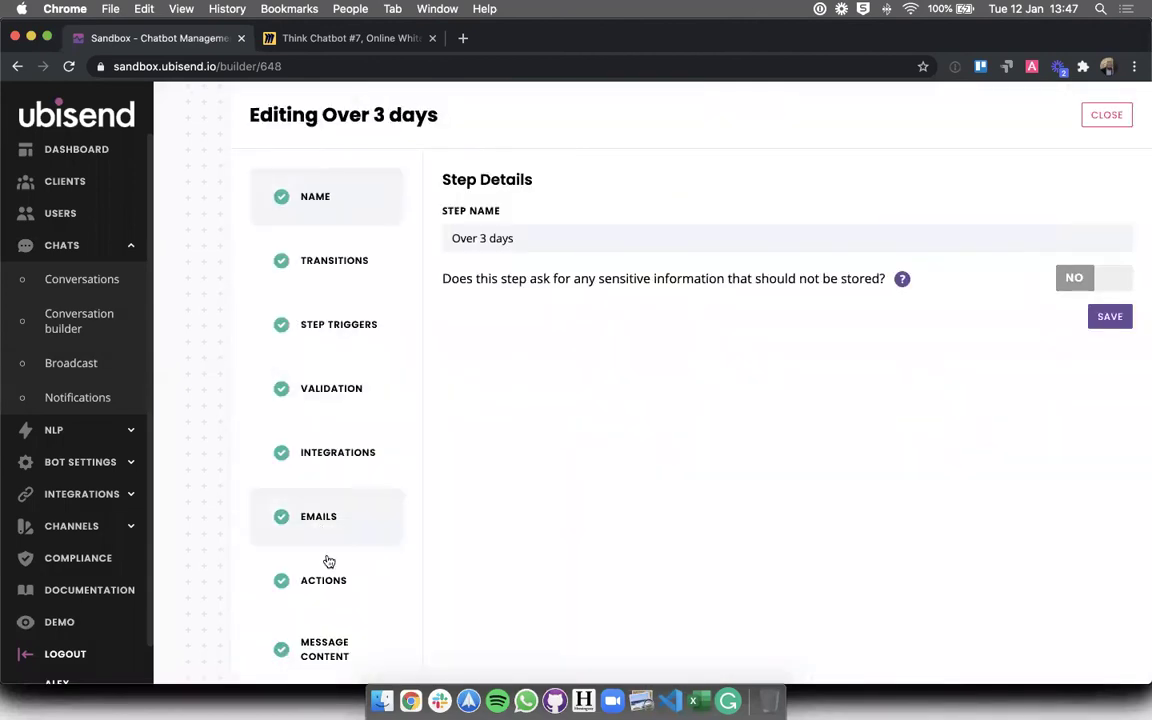
click(340, 522)
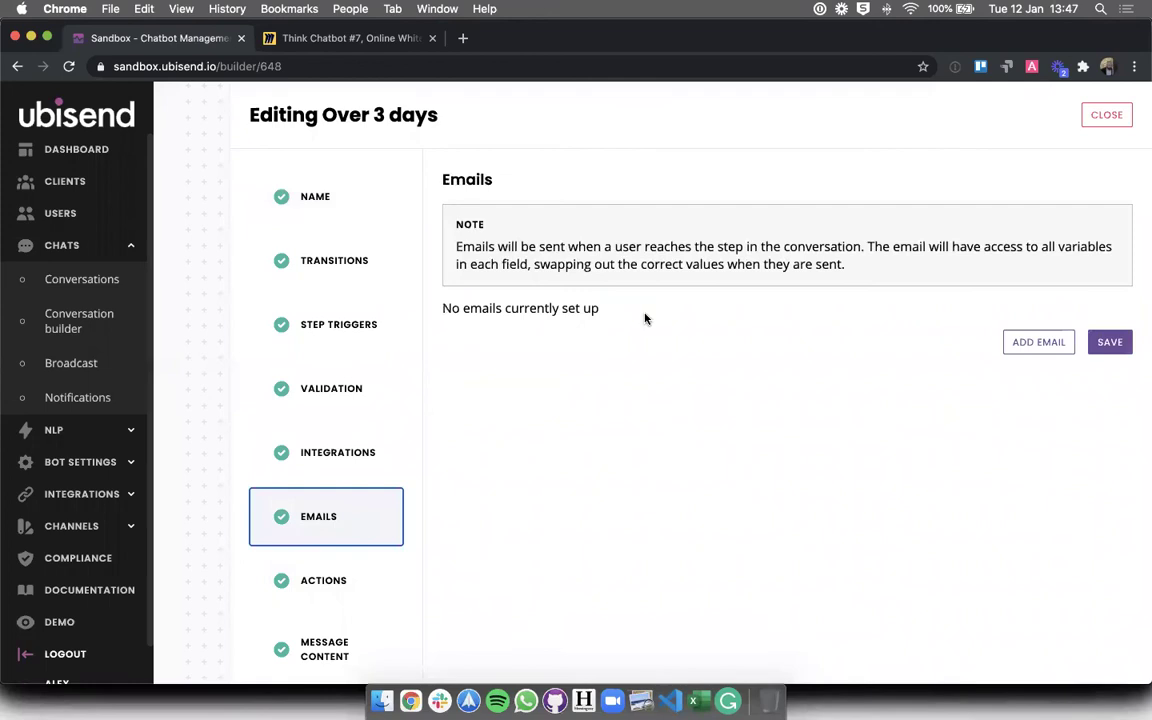
click(1018, 342)
click(558, 316)
click(512, 383)
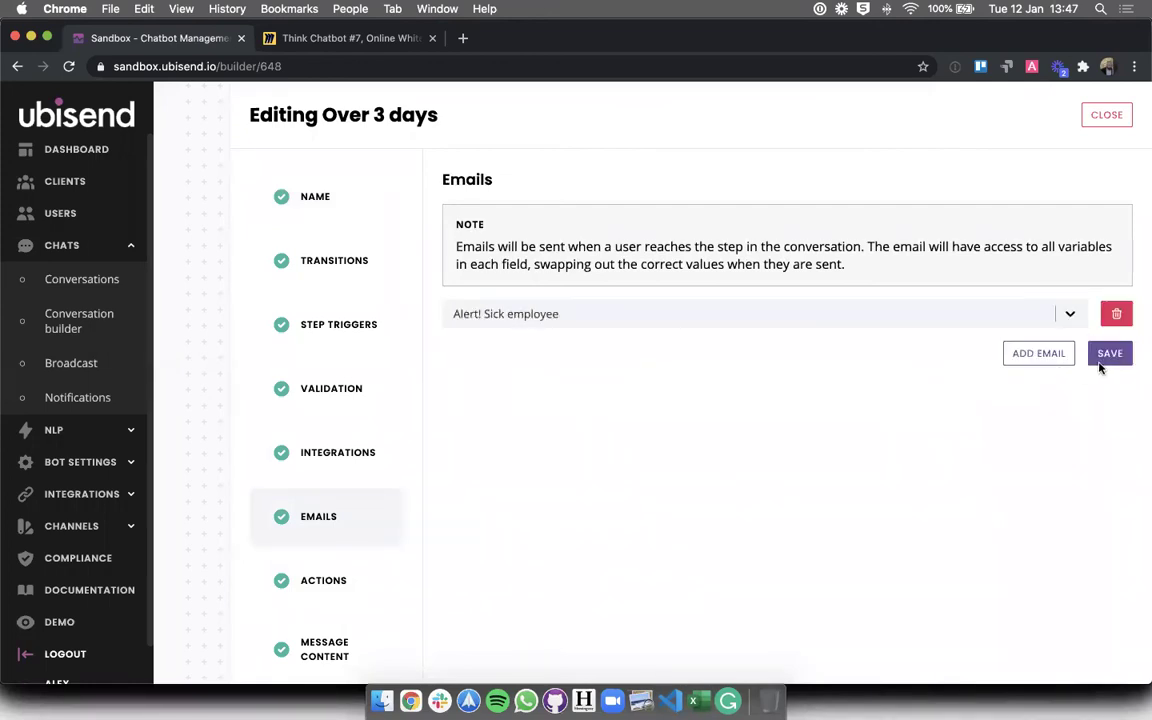
click(1106, 353)
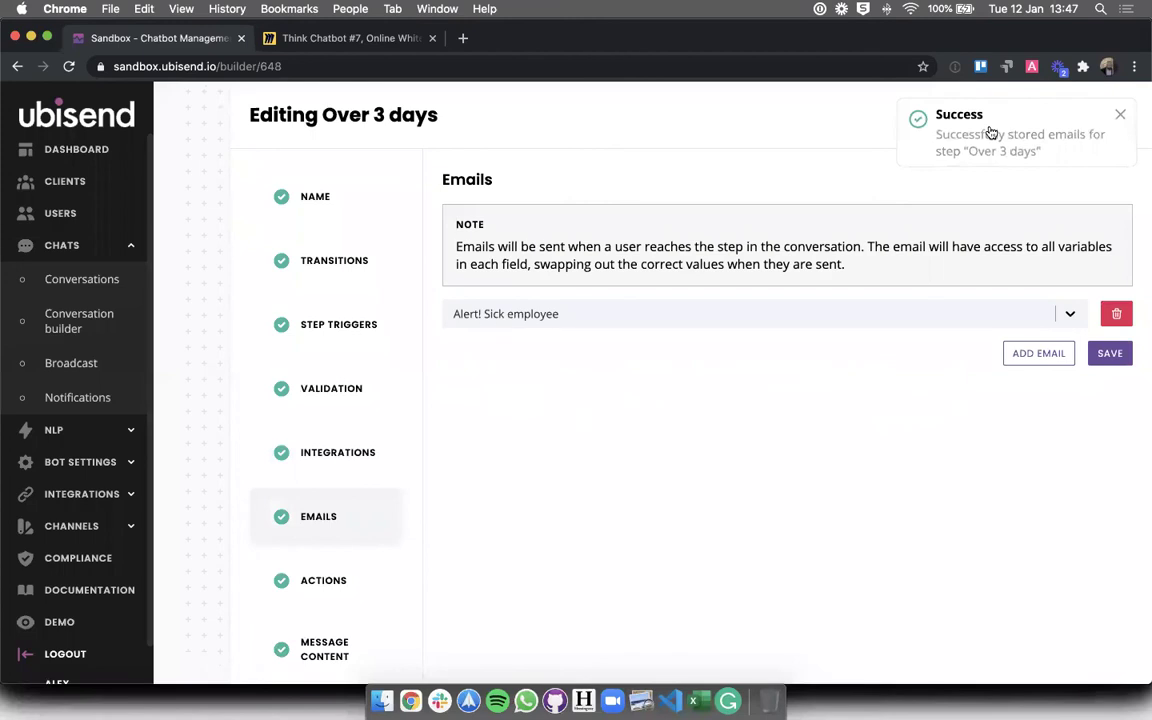
click(1106, 115)
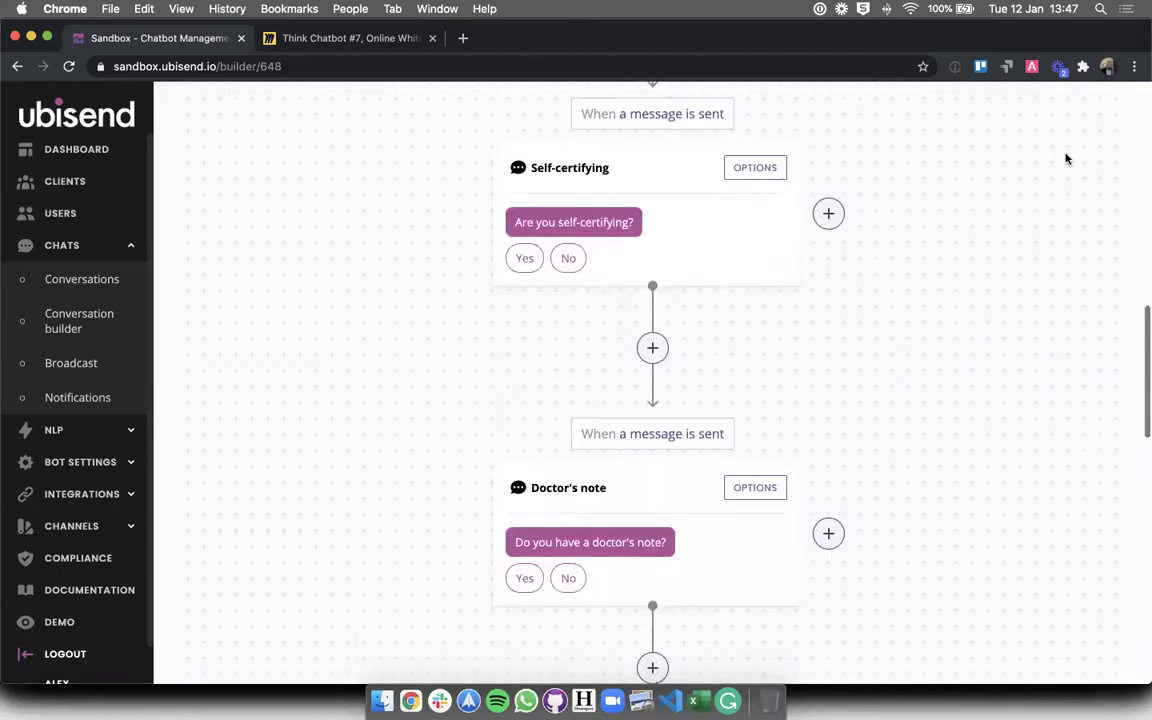
scroll(1066, 158, up, 1)
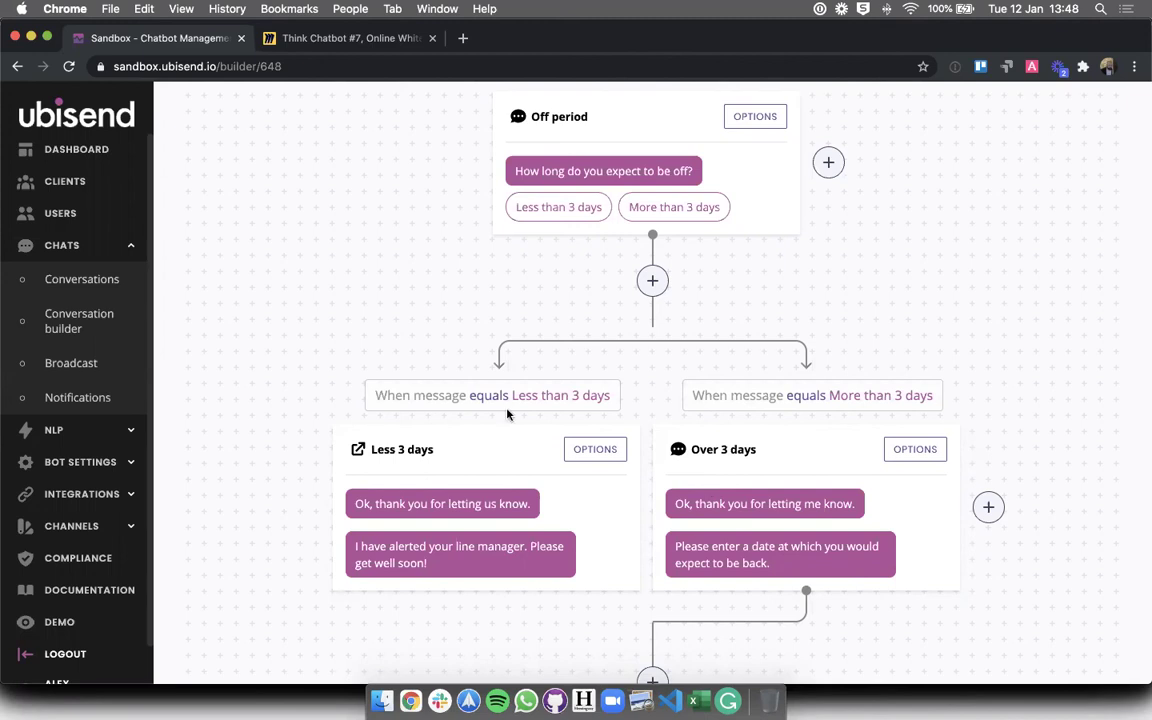
triple_click(416, 391)
click(416, 391)
scroll(380, 254, up, 15)
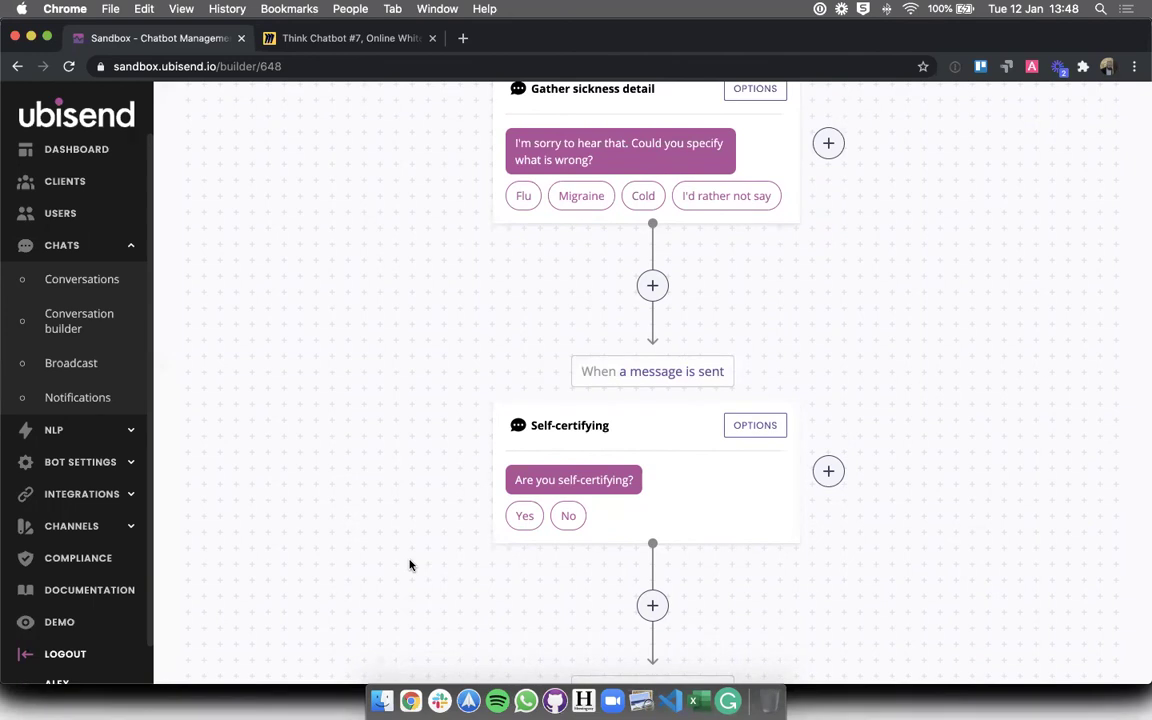
scroll(409, 565, up, 5)
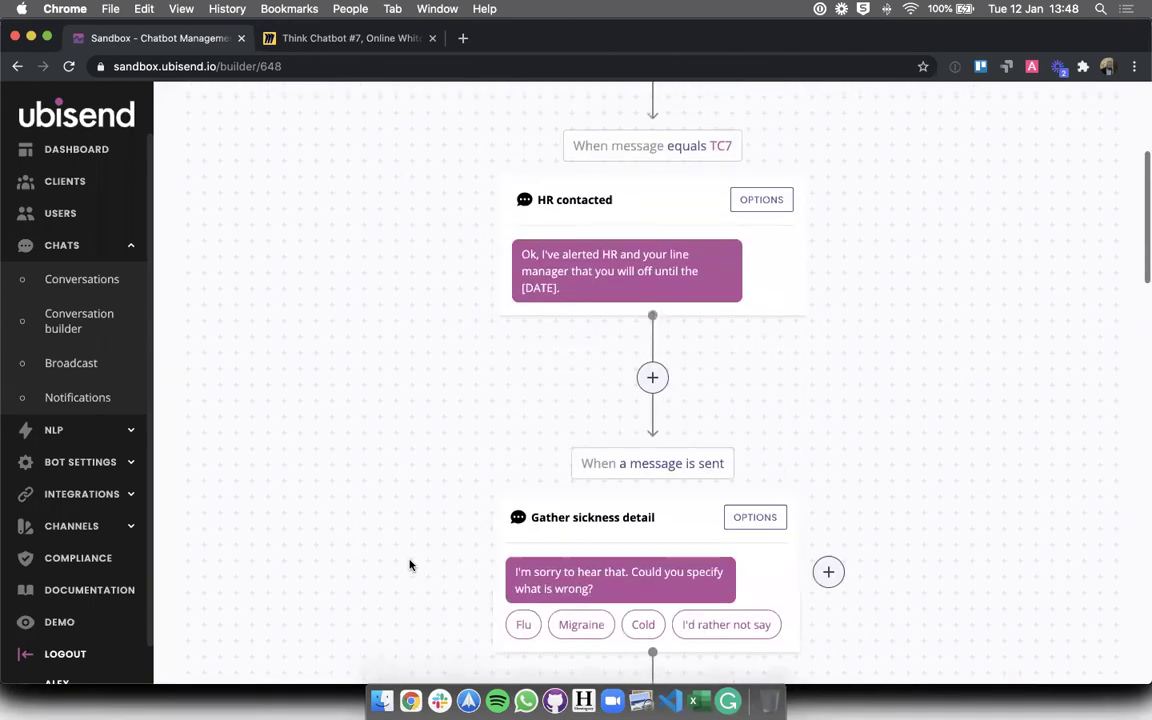
scroll(409, 565, up, 3)
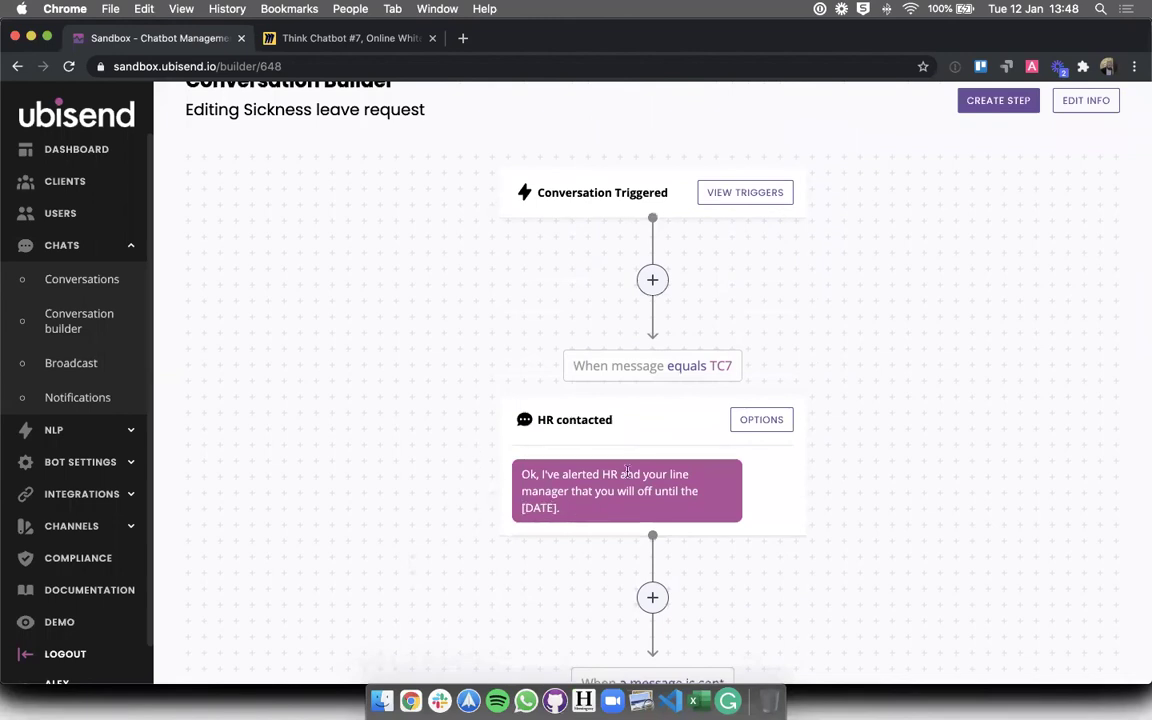
scroll(628, 476, down, 5)
scroll(628, 476, down, 2)
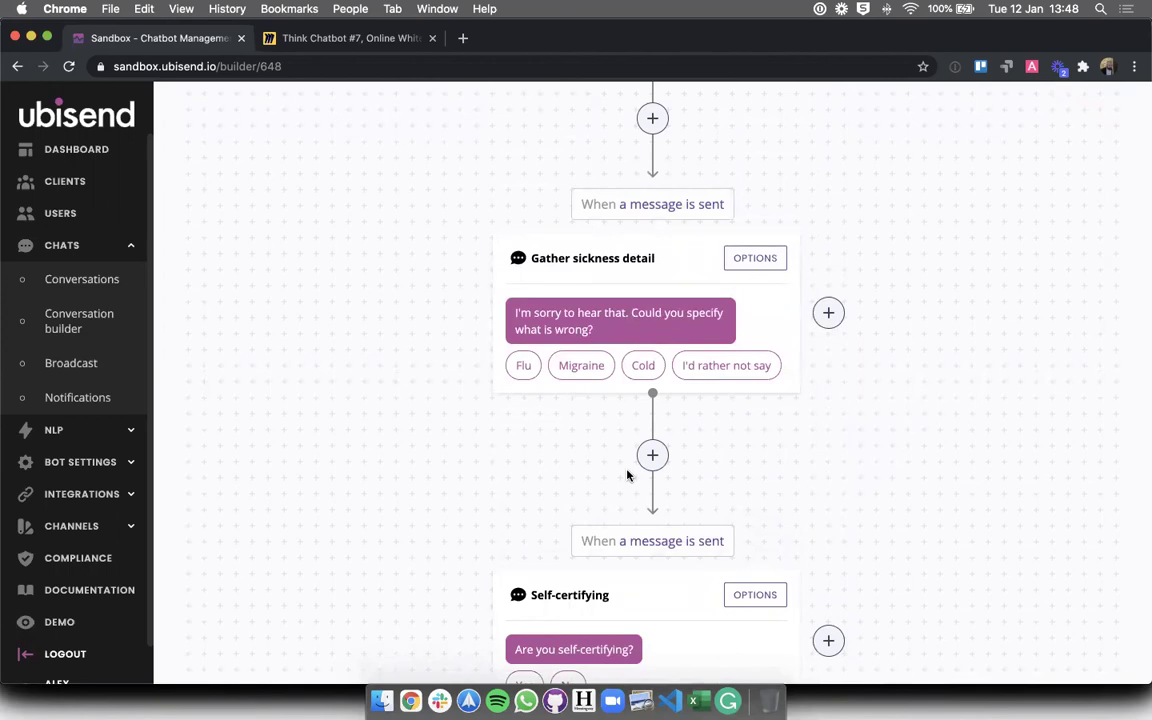
scroll(630, 470, down, 2)
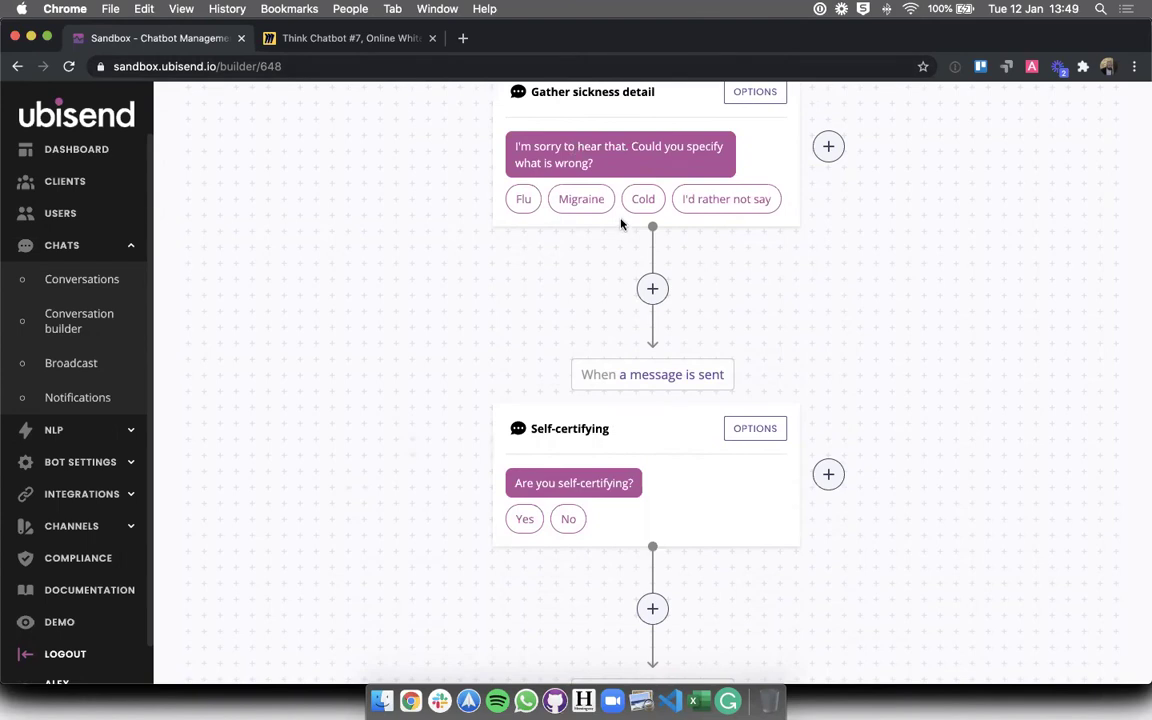
click(742, 96)
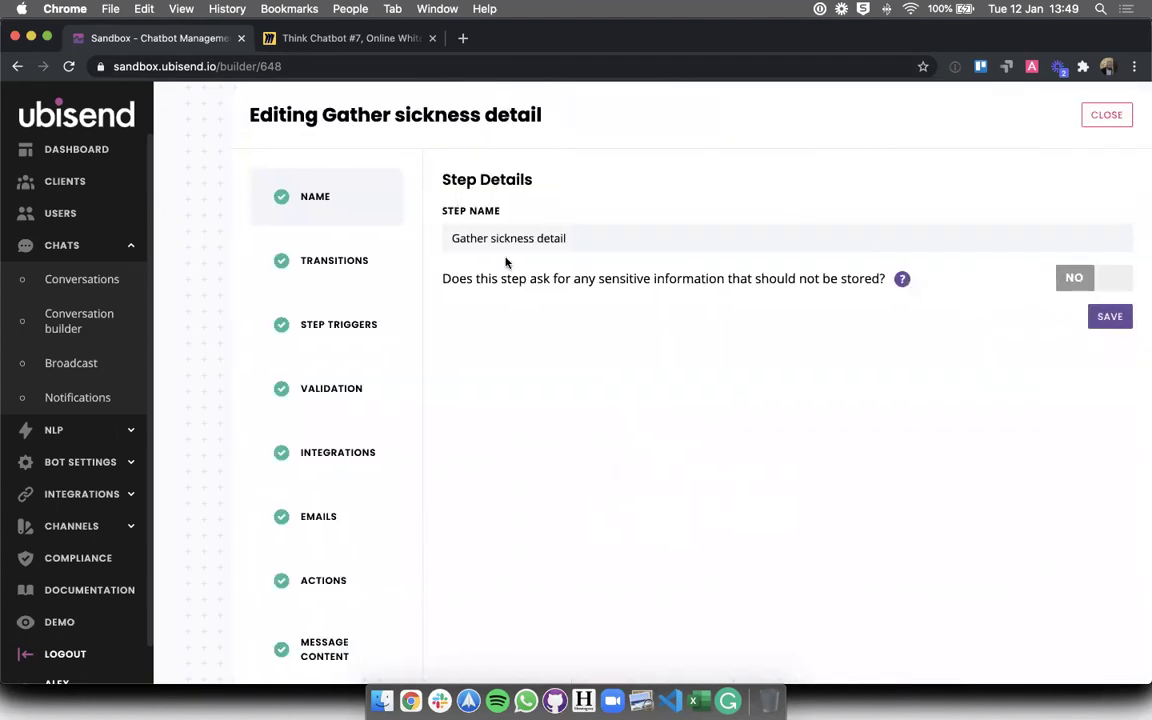
triple_click(511, 272)
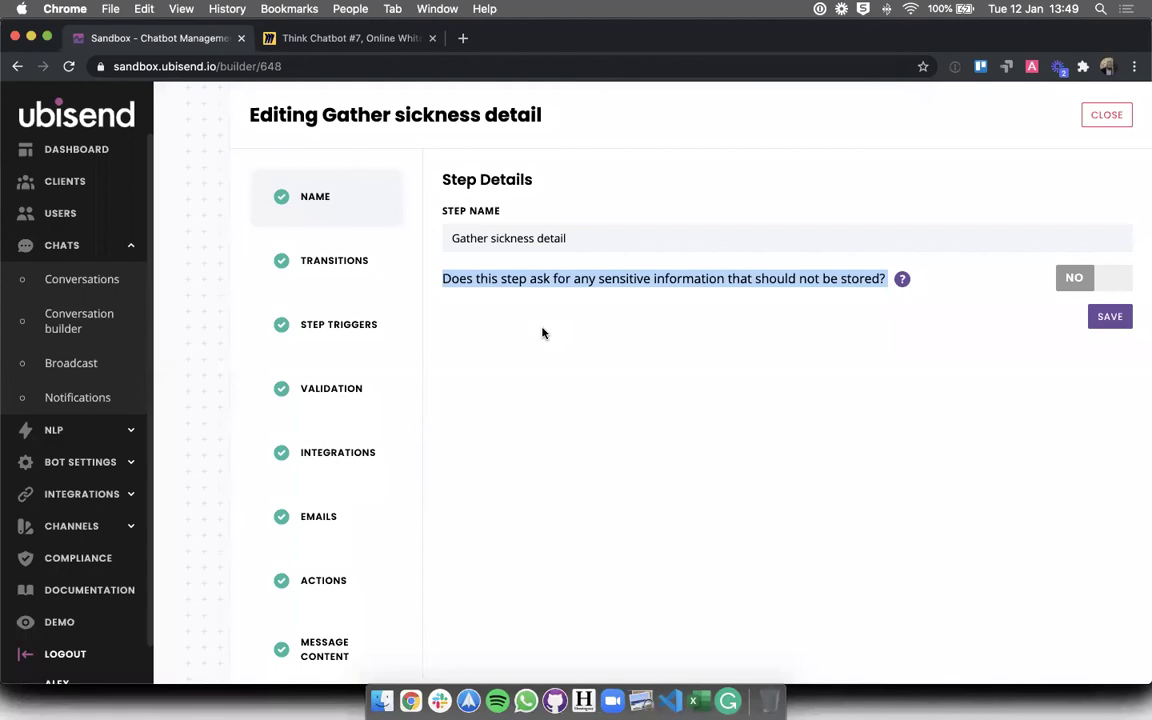
click(1088, 115)
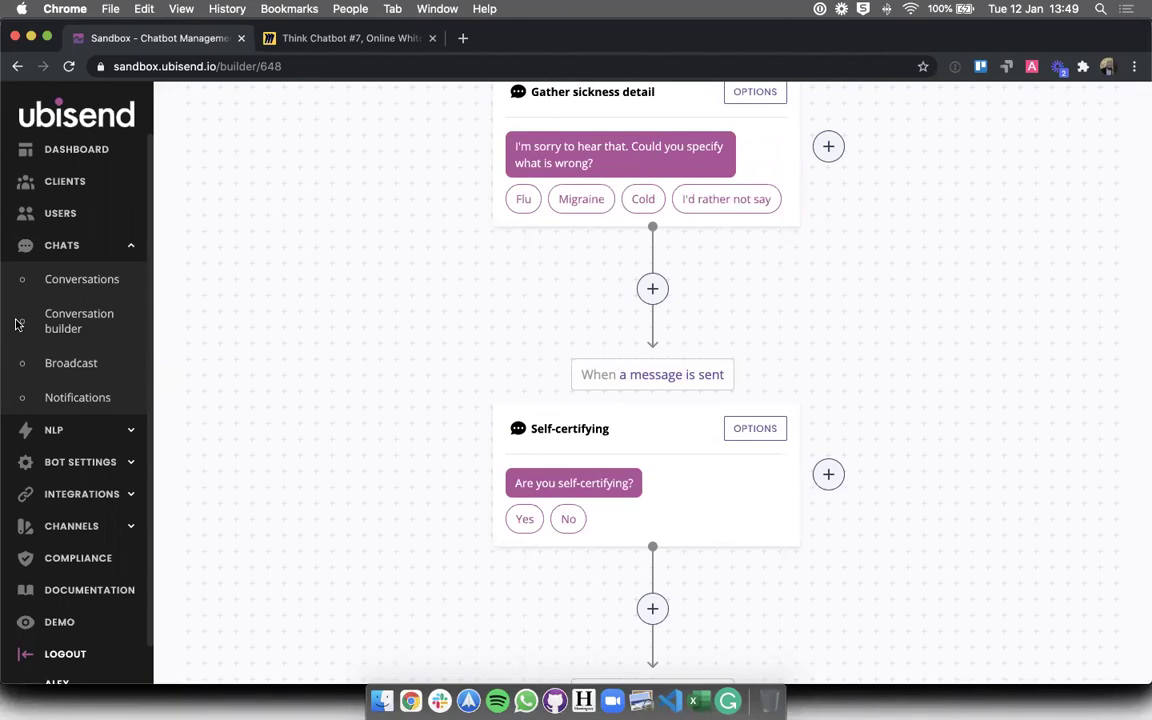
scroll(159, 417, down, 4)
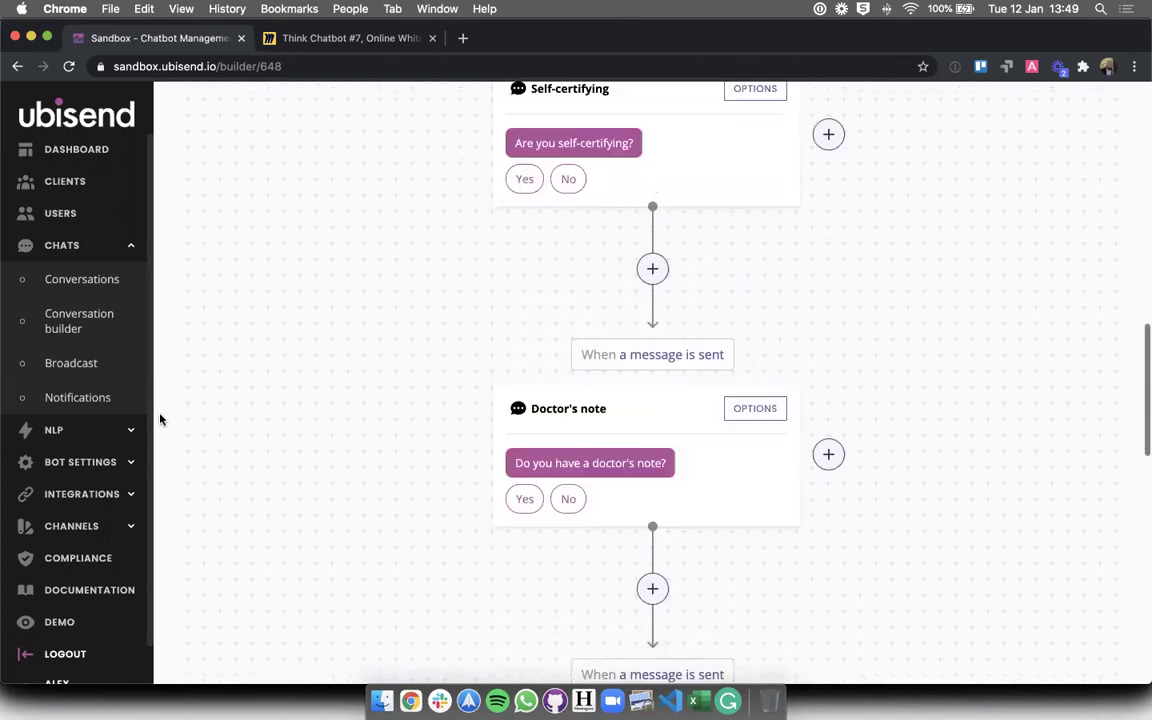
scroll(419, 564, down, 3)
scroll(419, 564, down, 5)
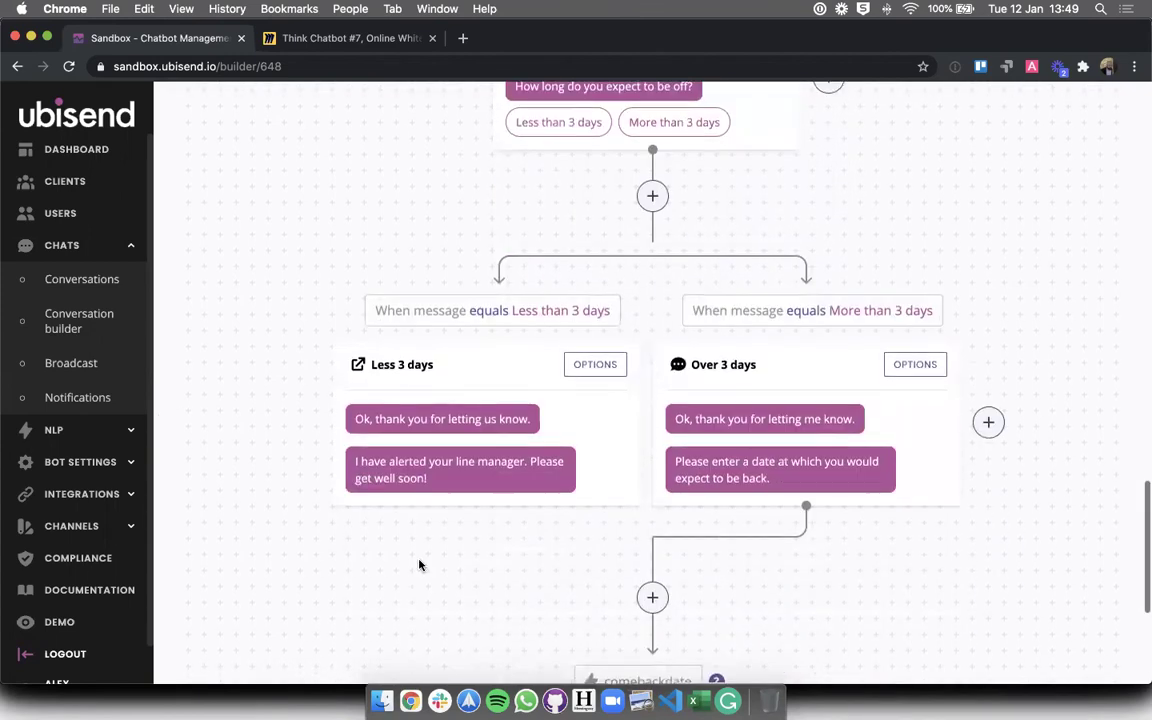
scroll(419, 564, up, 2)
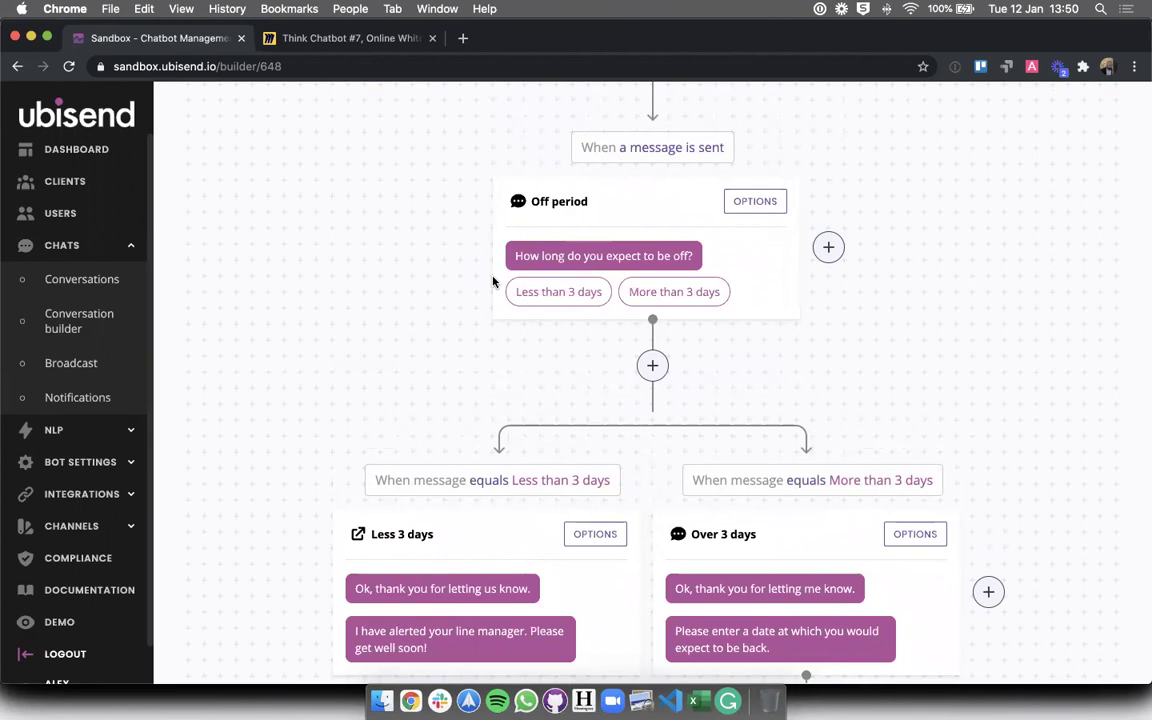
scroll(491, 280, up, 10)
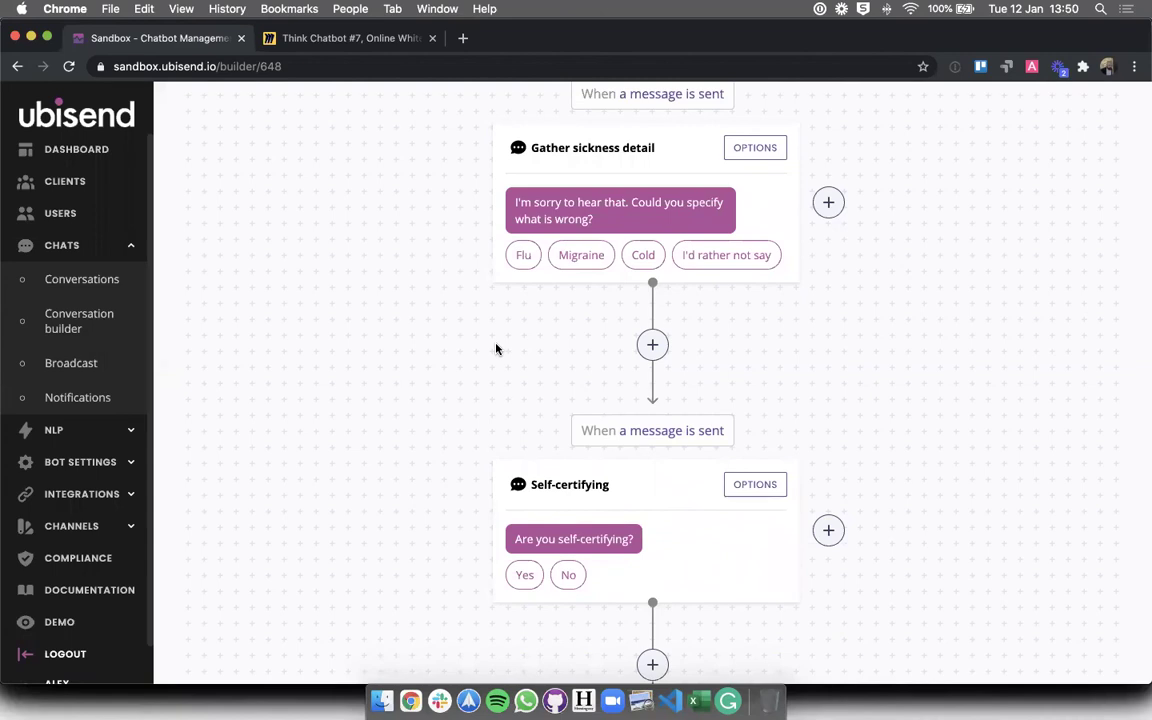
scroll(496, 348, down, 10)
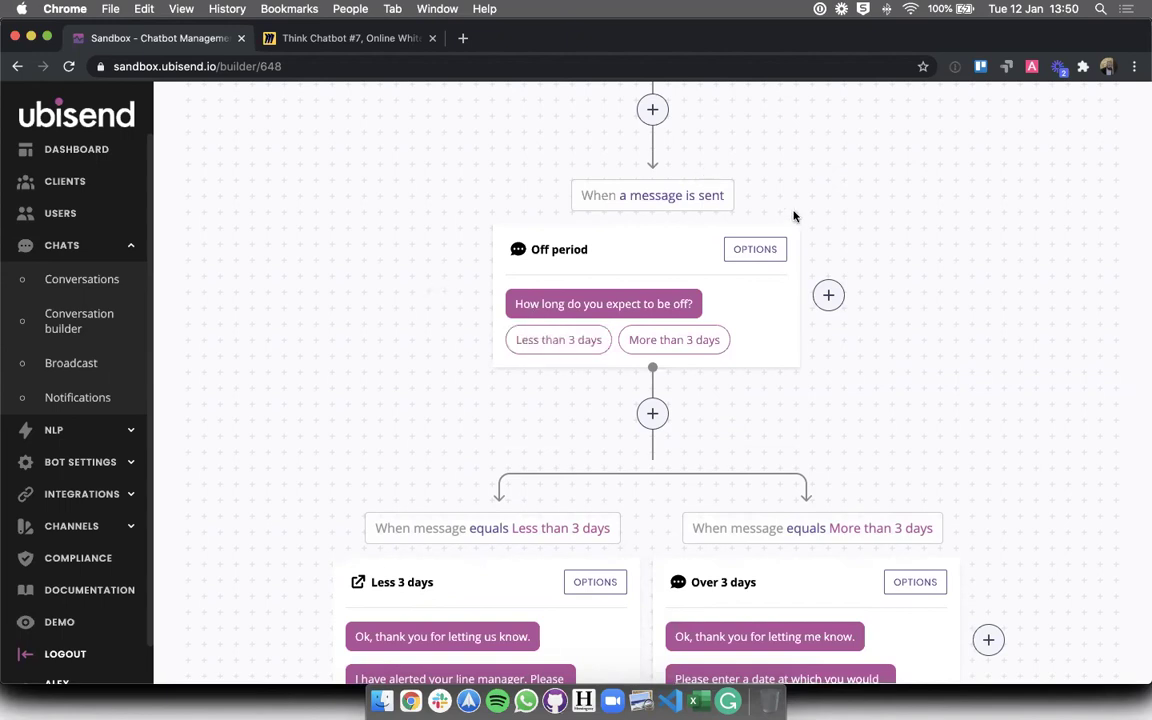
click(757, 249)
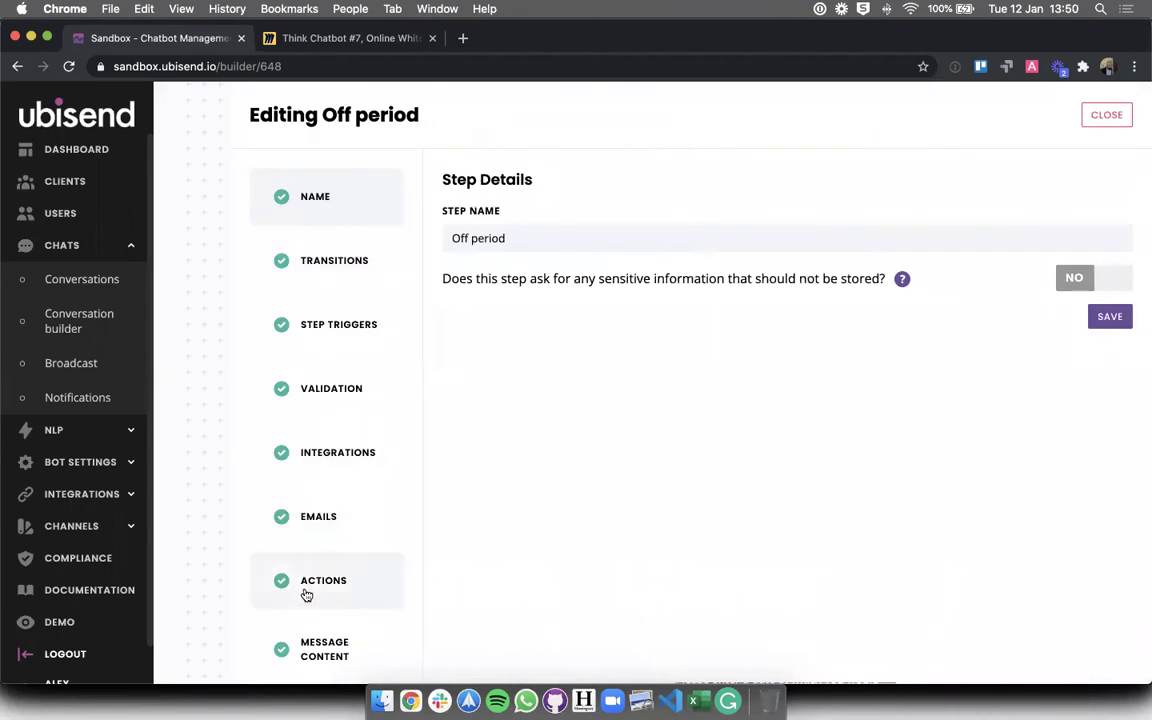
click(343, 655)
click(557, 309)
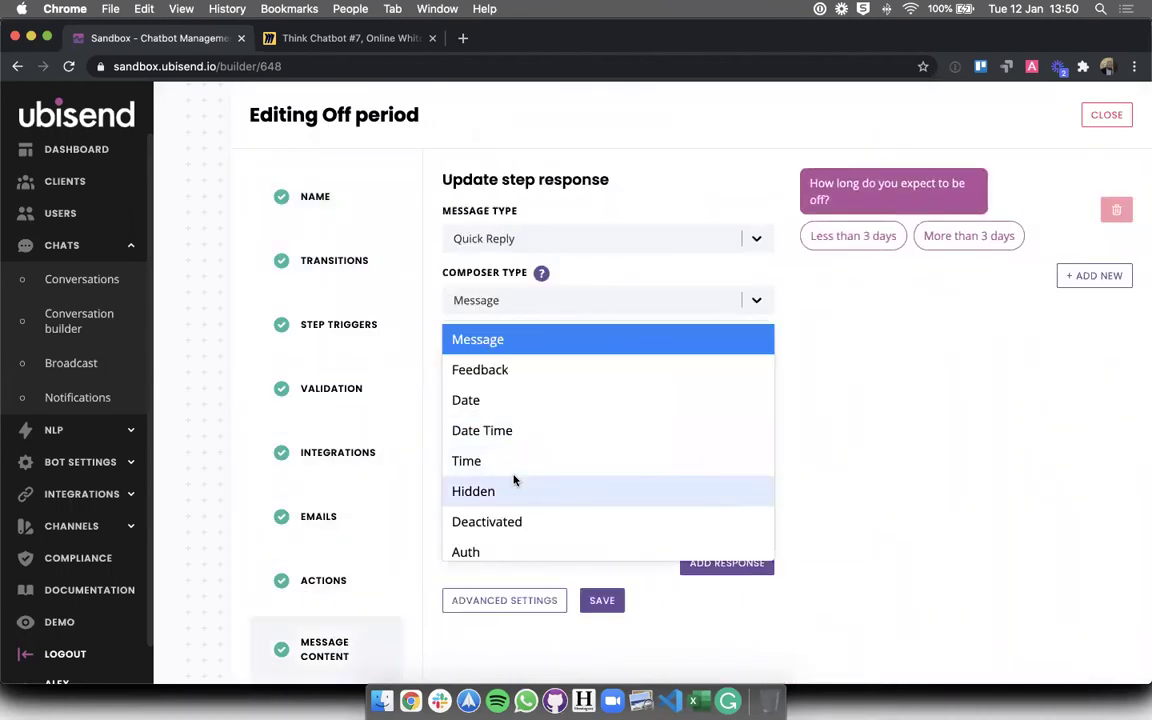
click(895, 465)
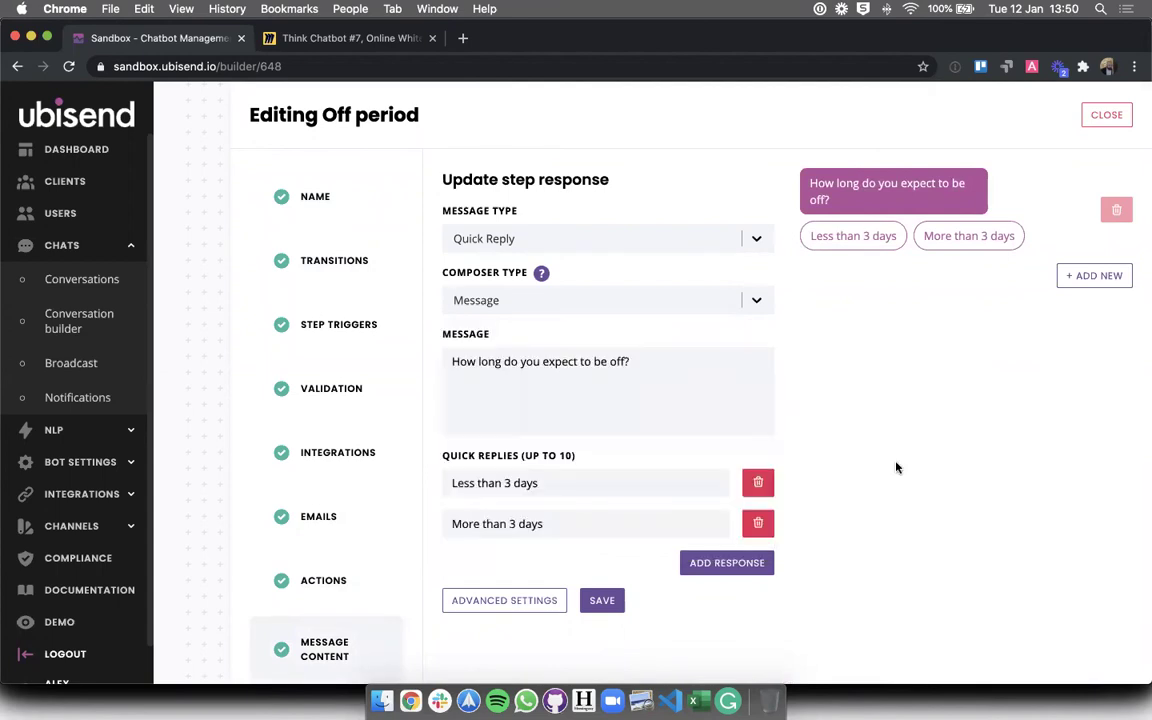
click(1106, 115)
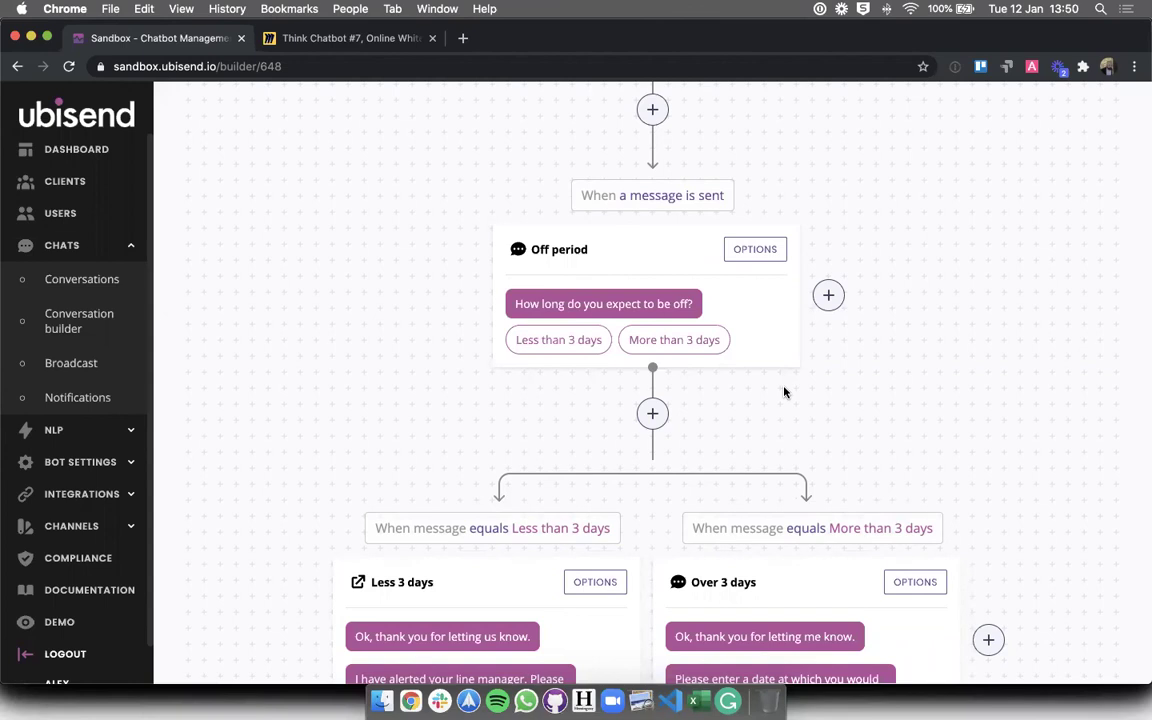
scroll(780, 400, down, 4)
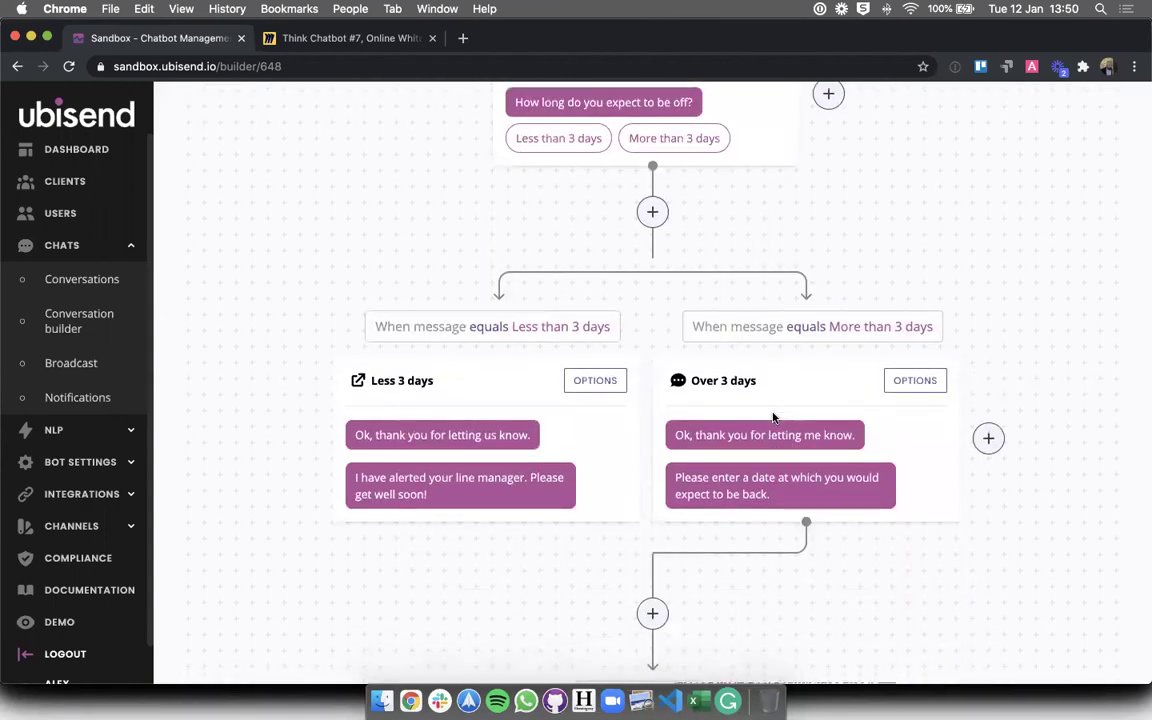